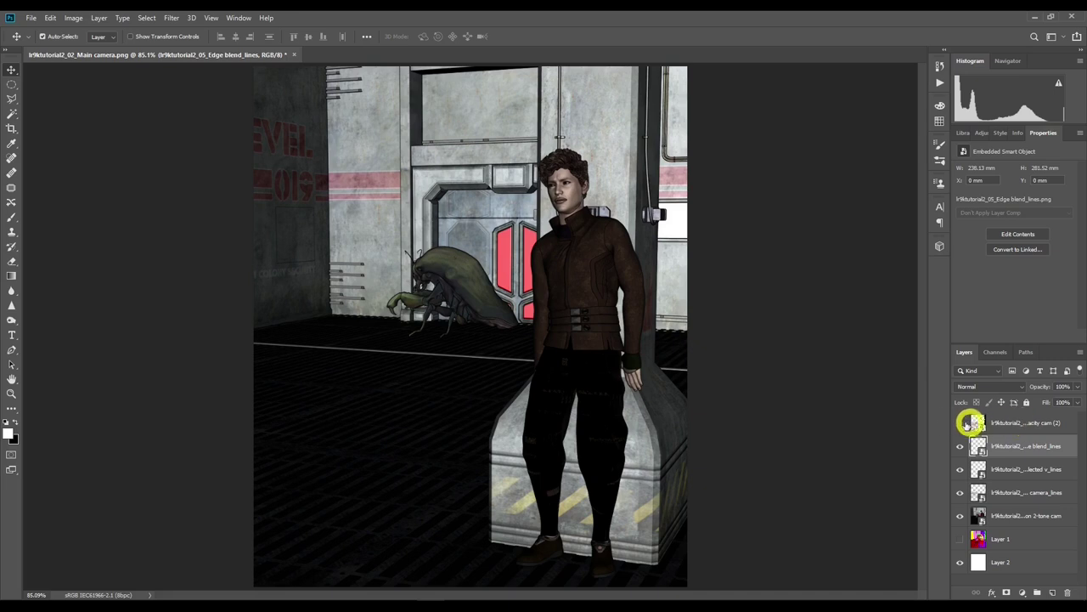
Toggle the visibility of the topmost layer, the "acity cam (2)" render pass.
click(960, 422)
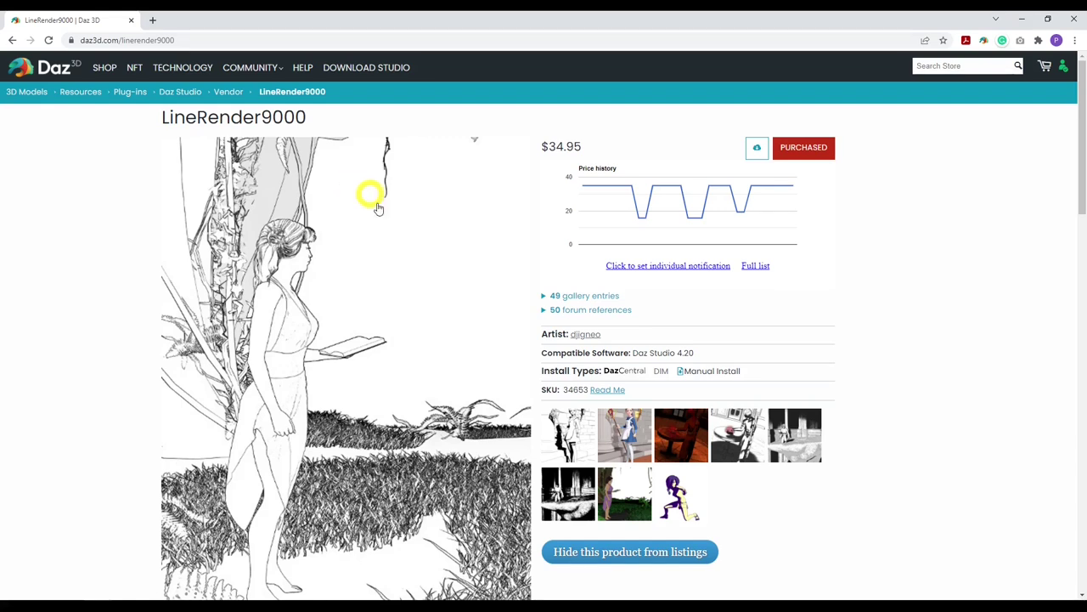
Switch to the LineRender9000 store page in the browser, view the first sample image enlarged and close it.
click(562, 429)
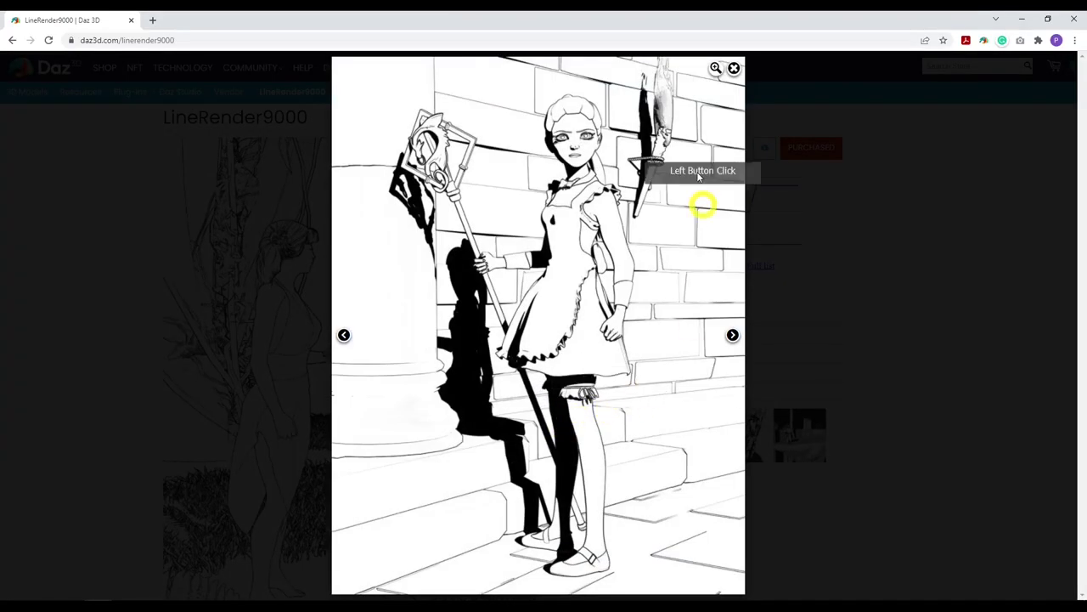
click(969, 439)
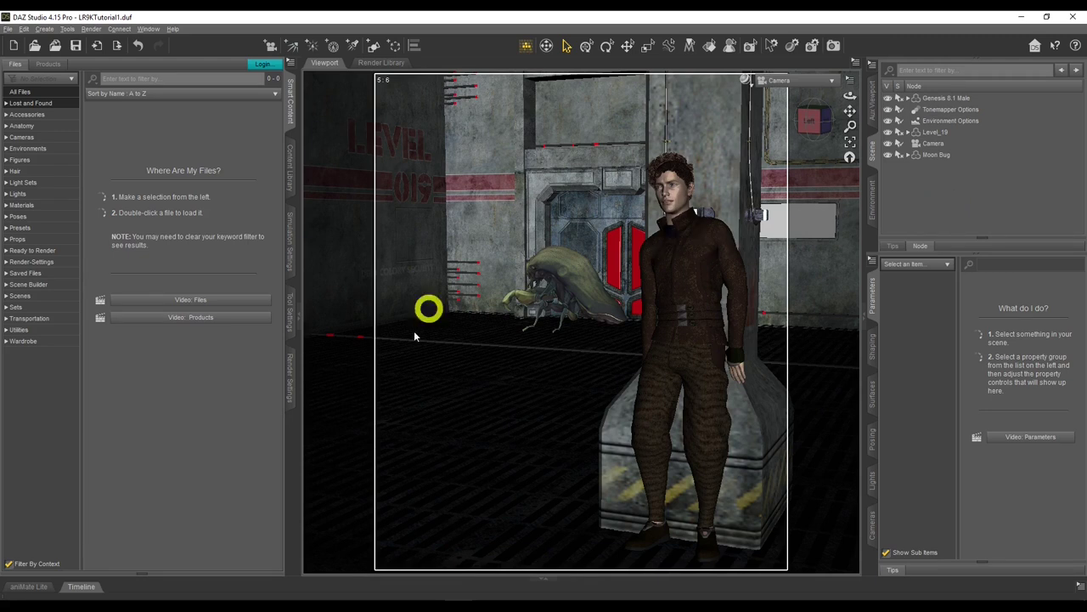
In DAZ Studio, set the render engine to Scripted 3Delight with the LineRender9000 render script and display its line settings.
click(290, 384)
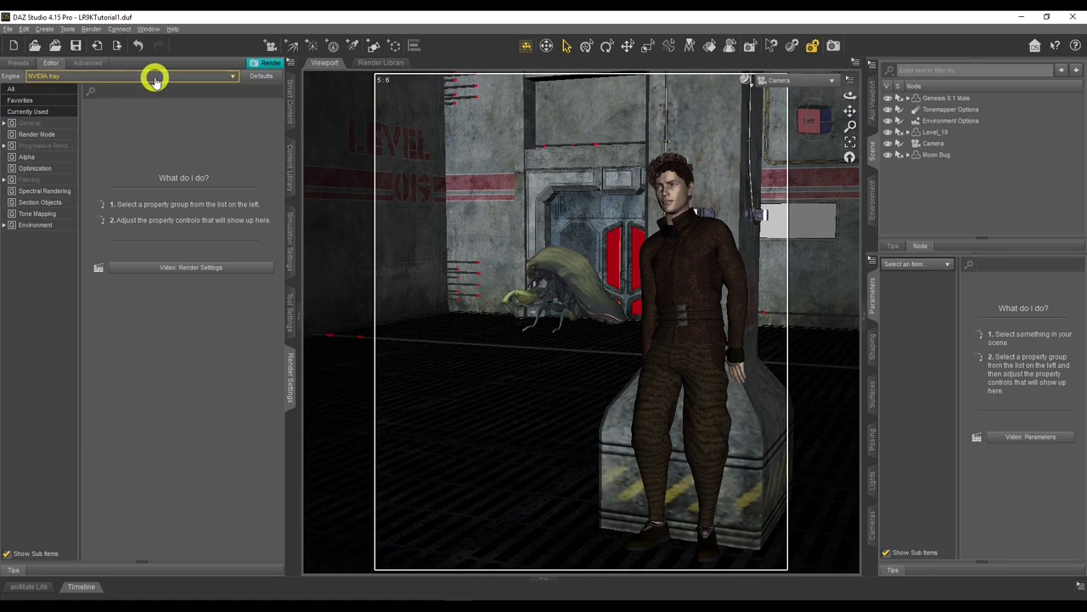
click(230, 76)
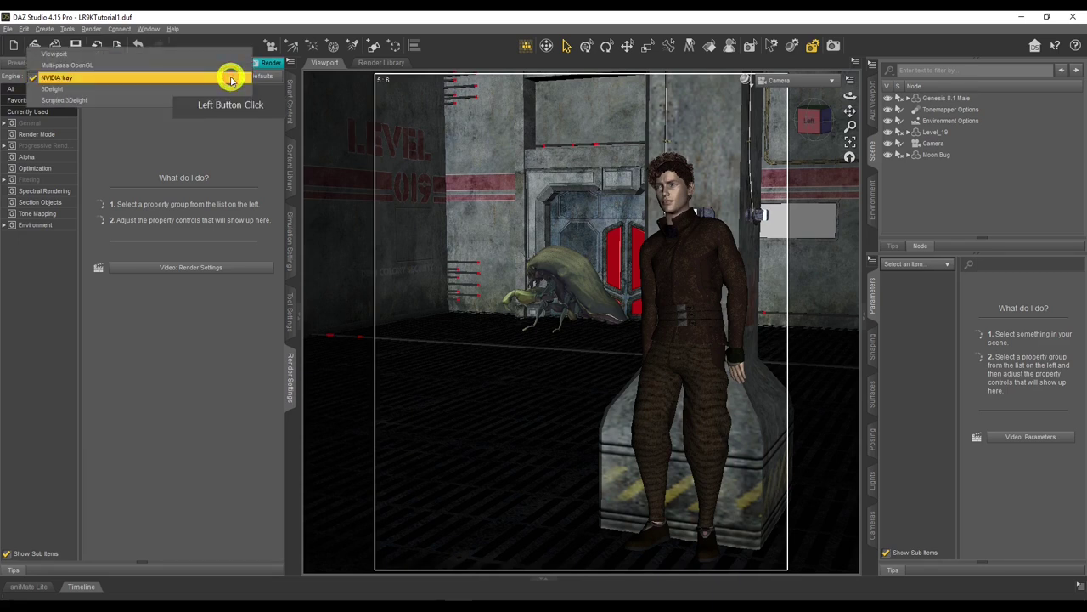
click(219, 100)
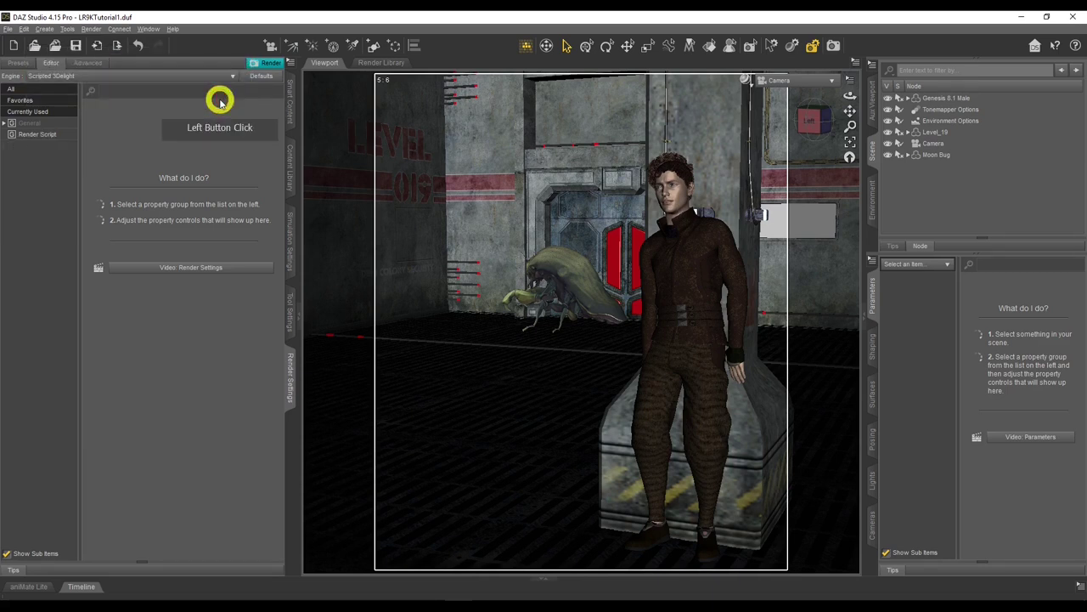
click(51, 134)
click(201, 116)
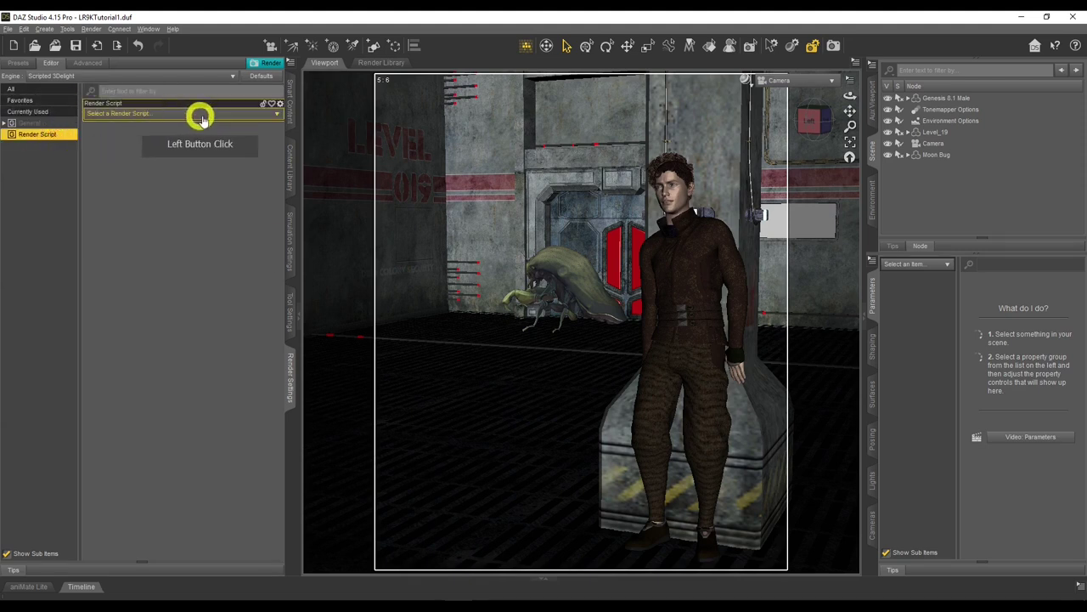
click(276, 114)
click(141, 124)
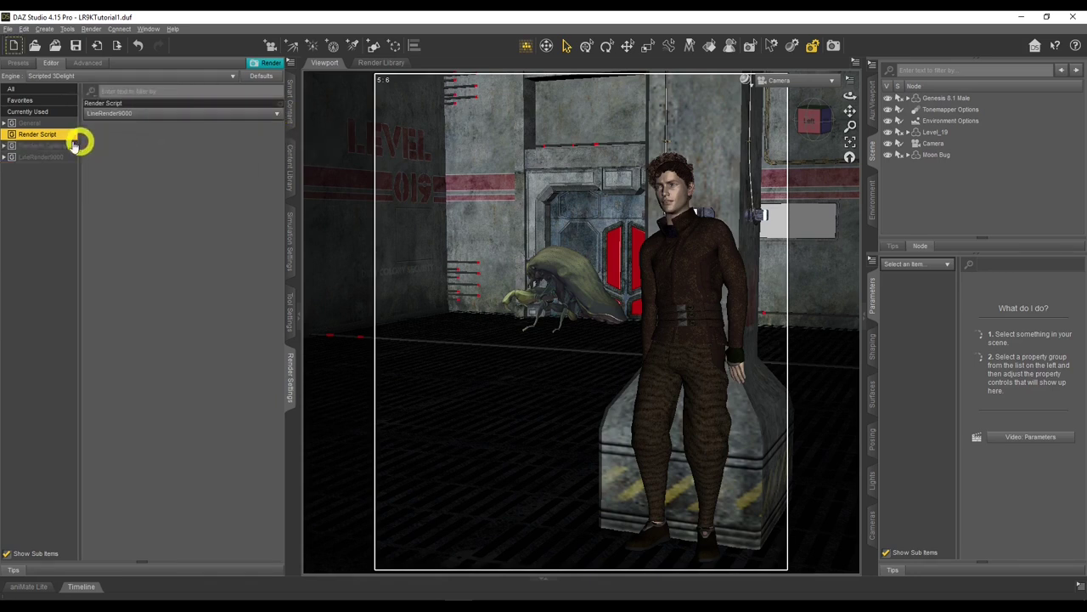
click(42, 146)
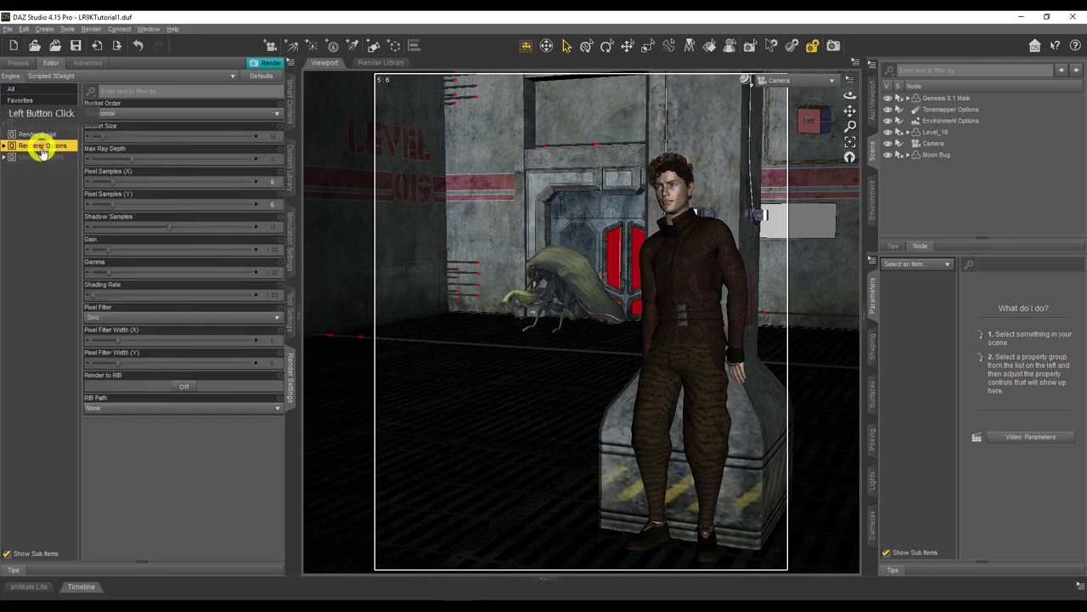
click(39, 157)
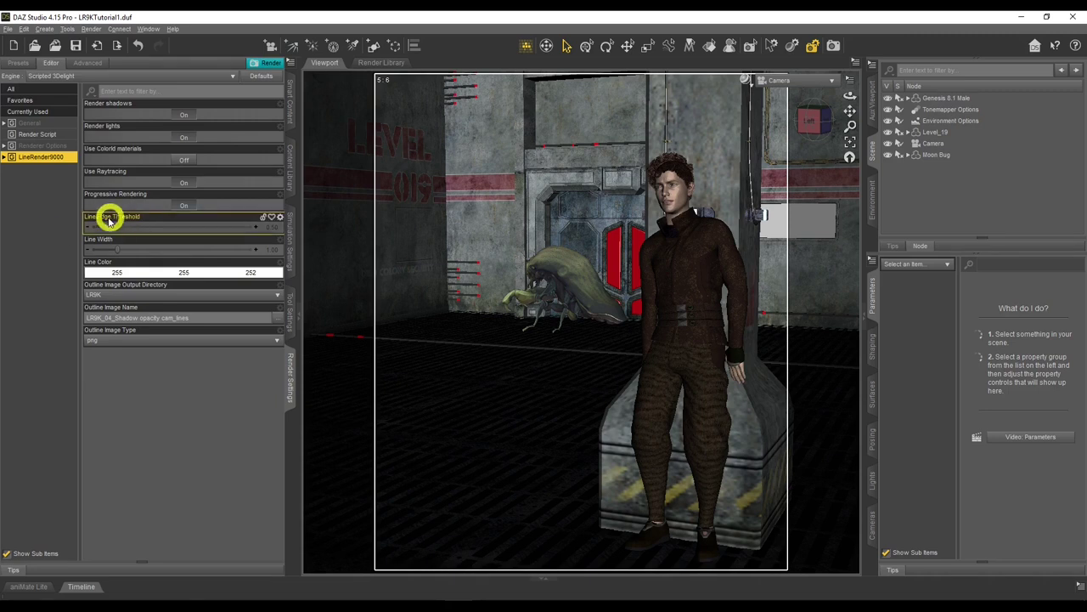
Turn off Filter By Context in Smart Content and search all files for "lr9k".
click(289, 97)
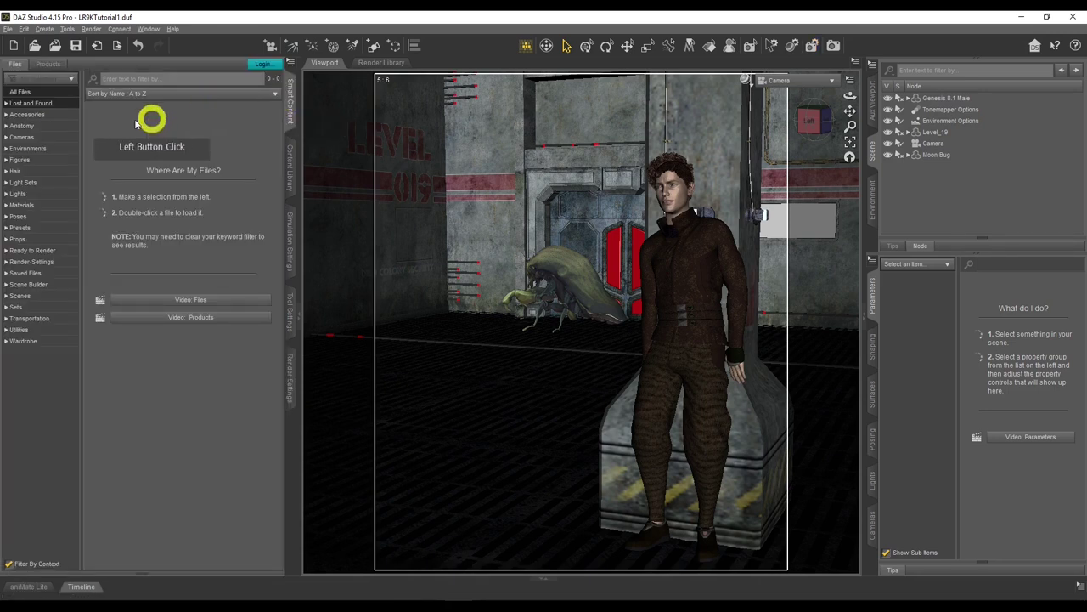
click(7, 193)
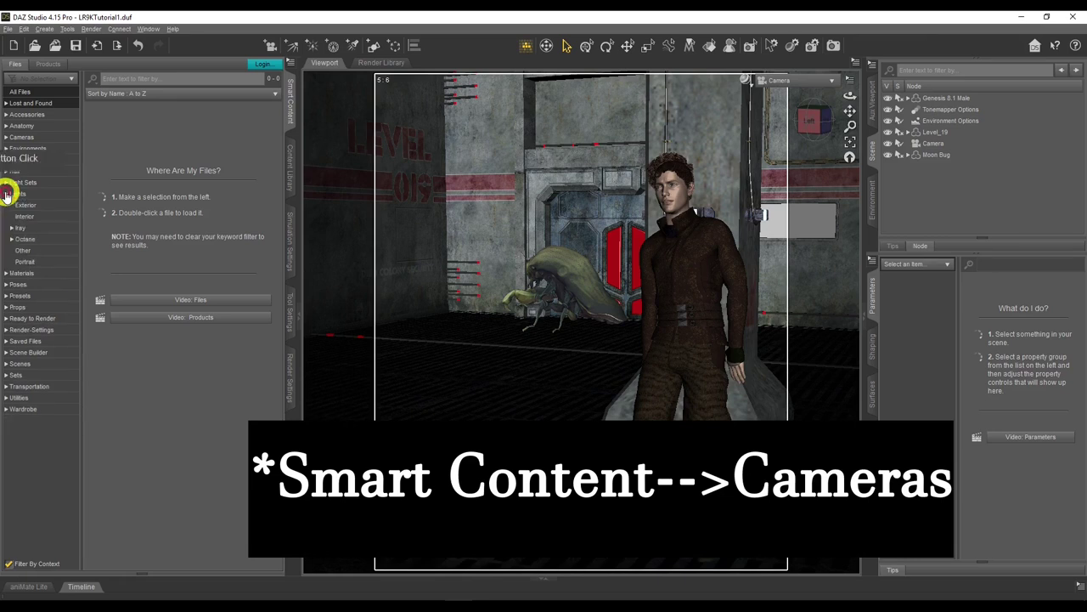
click(6, 182)
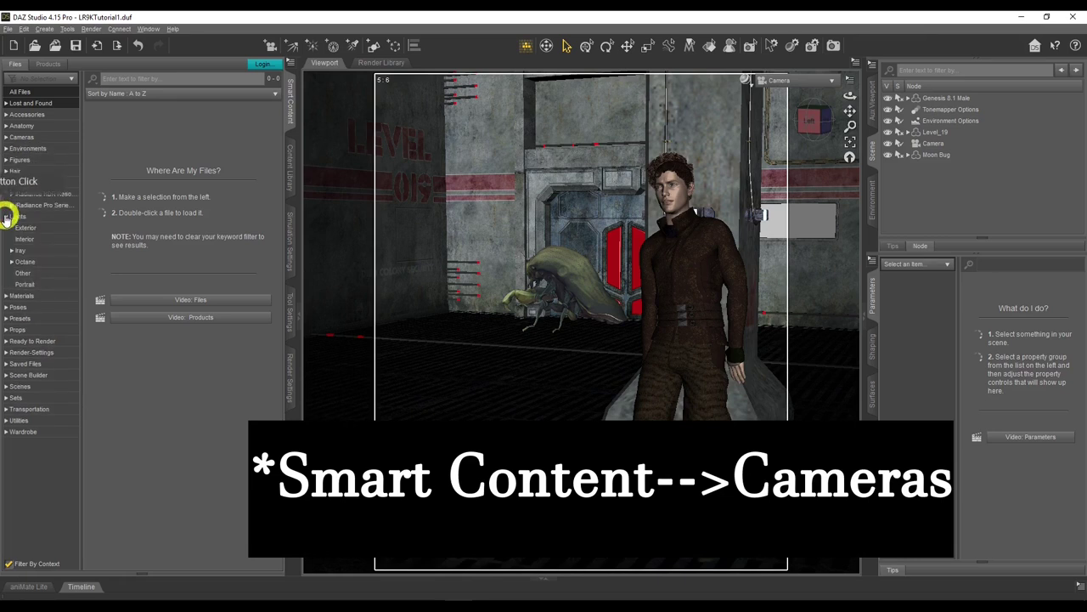
click(6, 216)
click(7, 251)
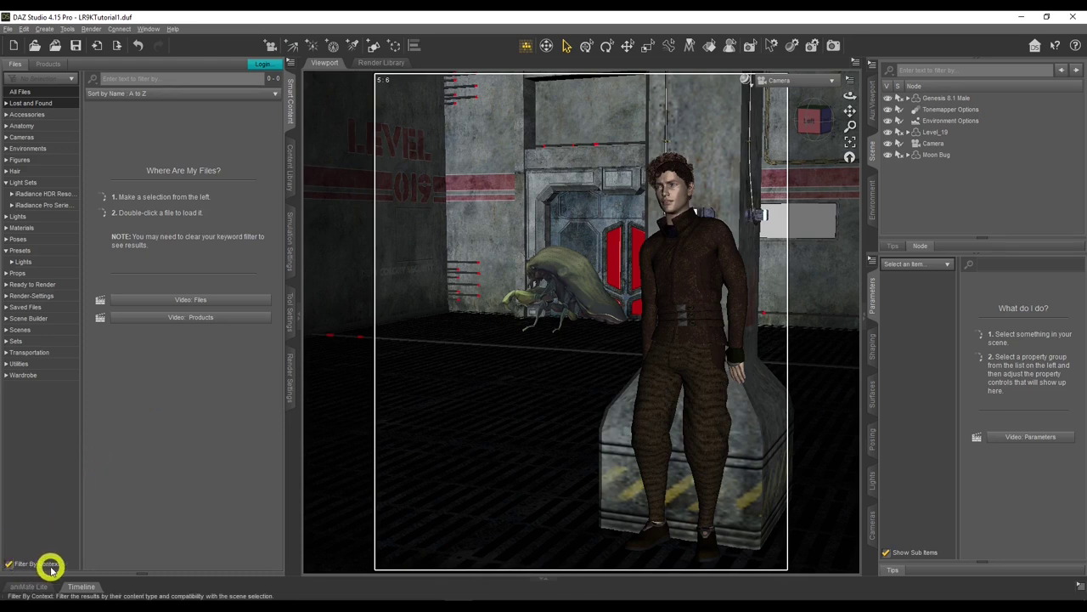
click(9, 563)
click(35, 97)
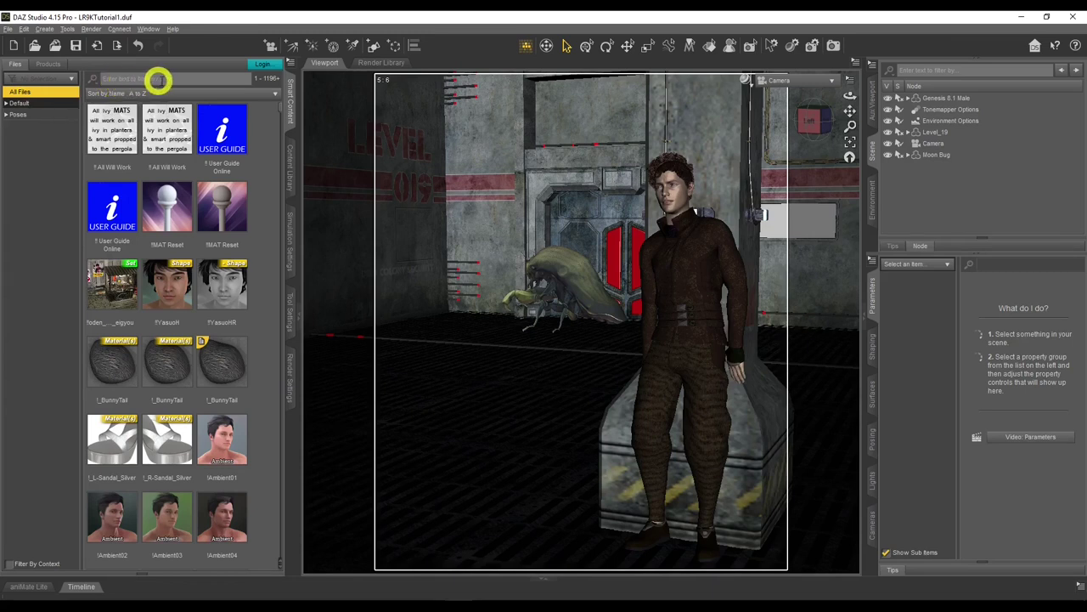
click(169, 79)
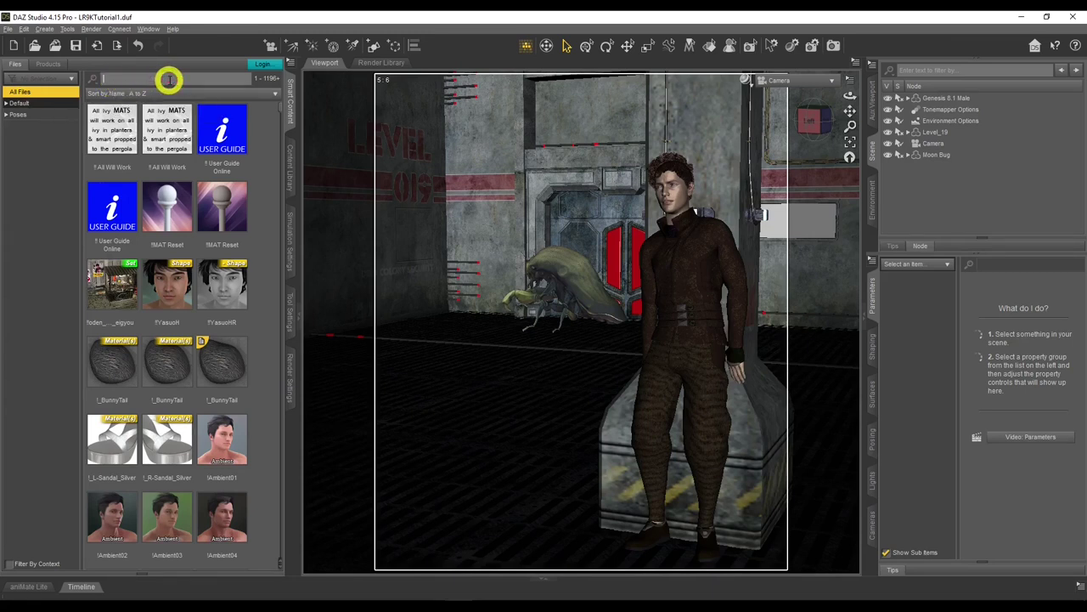
text(lr9k)
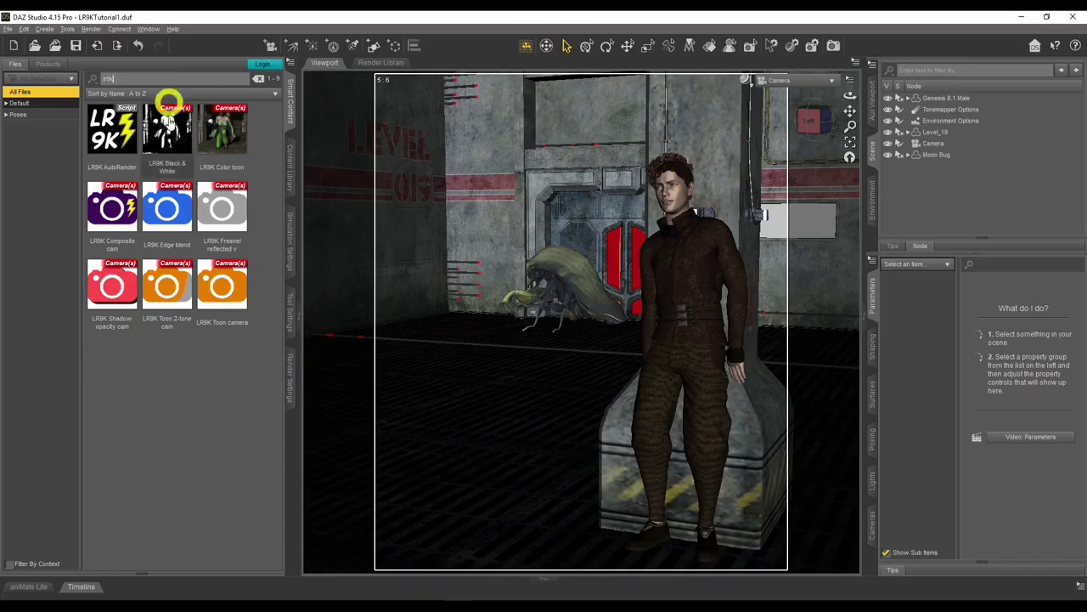
Return to the LineRender9000 store page in the browser and compare the enlarged sample images.
click(98, 599)
click(573, 432)
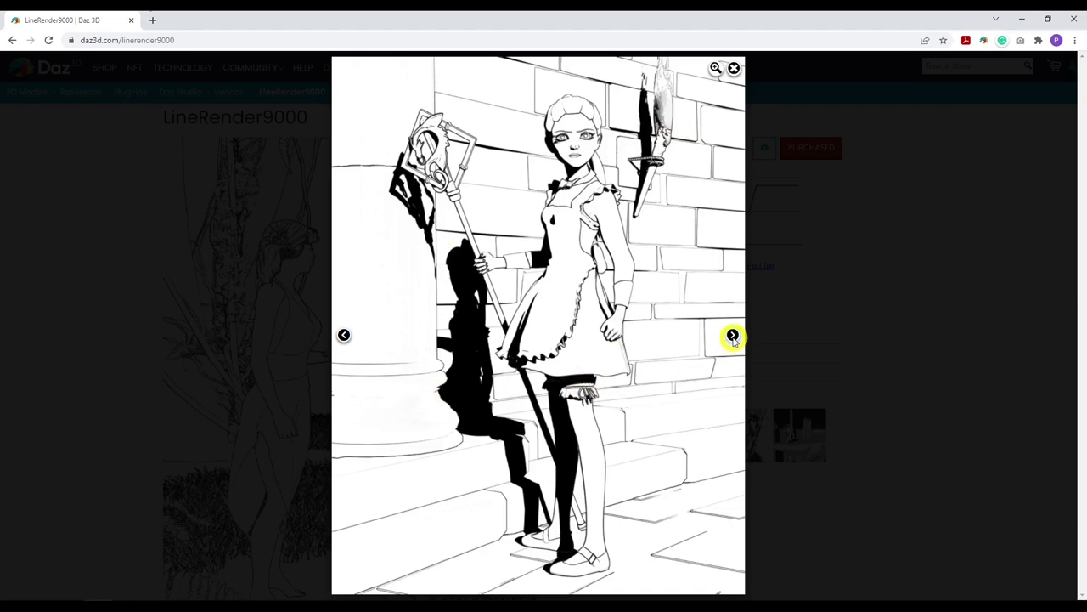
click(734, 336)
click(343, 336)
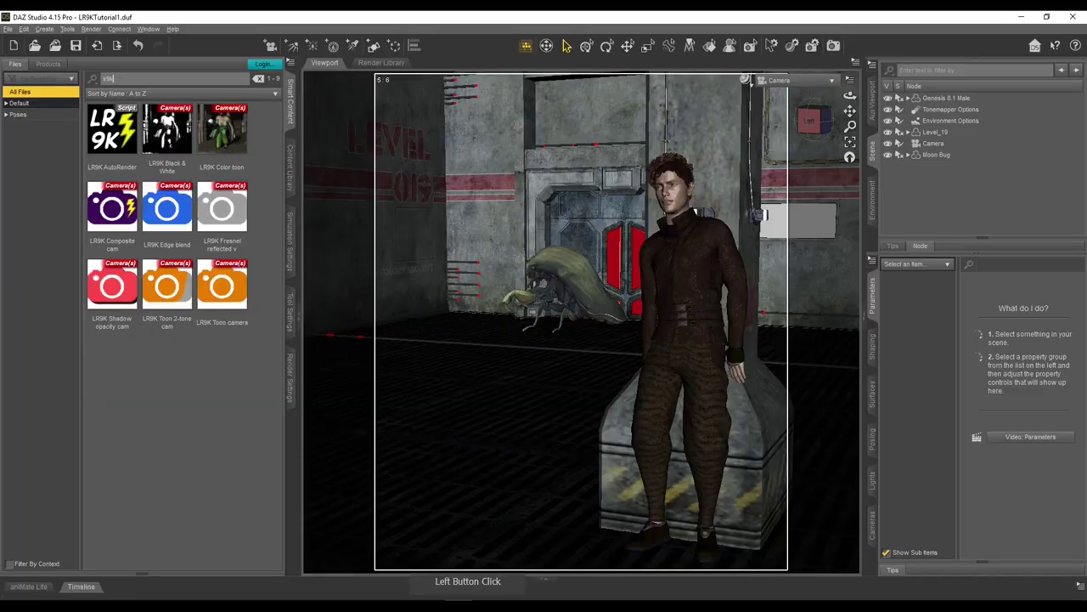
click(477, 406)
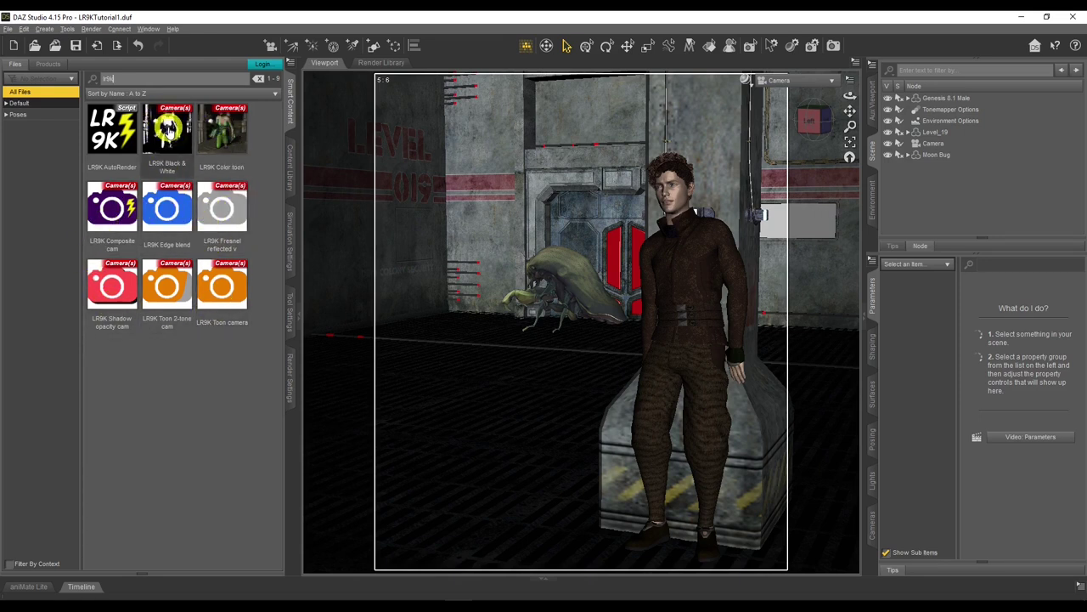
Load the LR9K Black & White camera set and the LR9K Edge blend camera into the DAZ Studio scene.
double_click(168, 127)
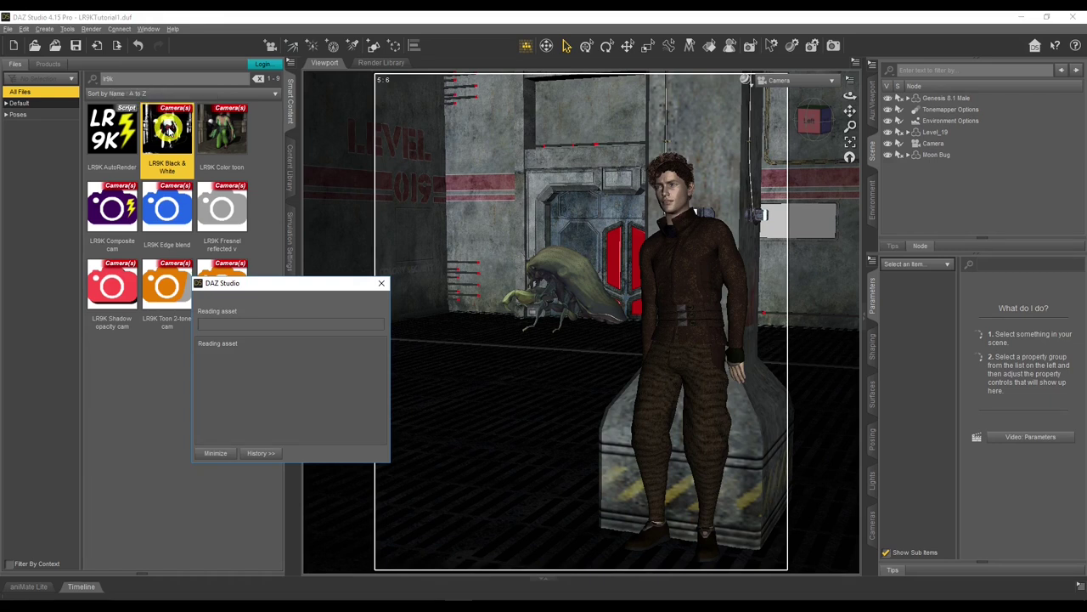
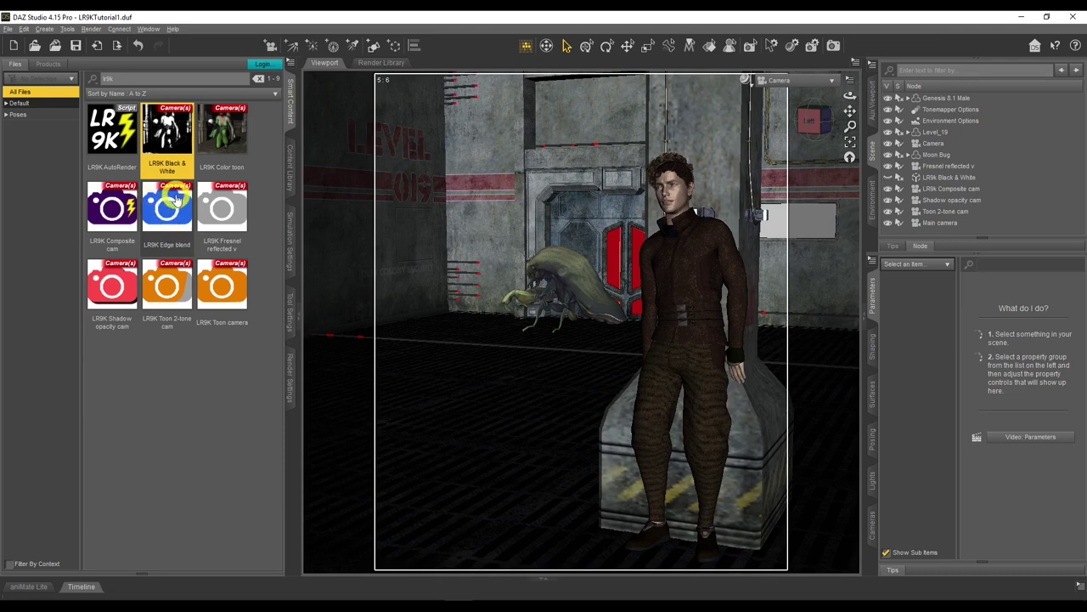
double_click(174, 198)
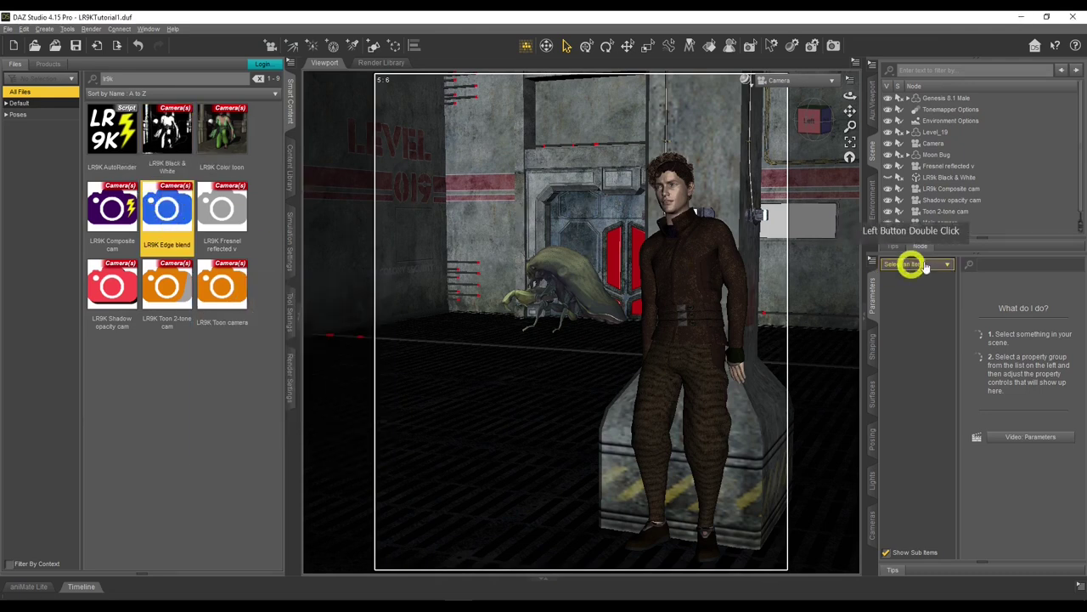
scroll(977, 213, down, 1)
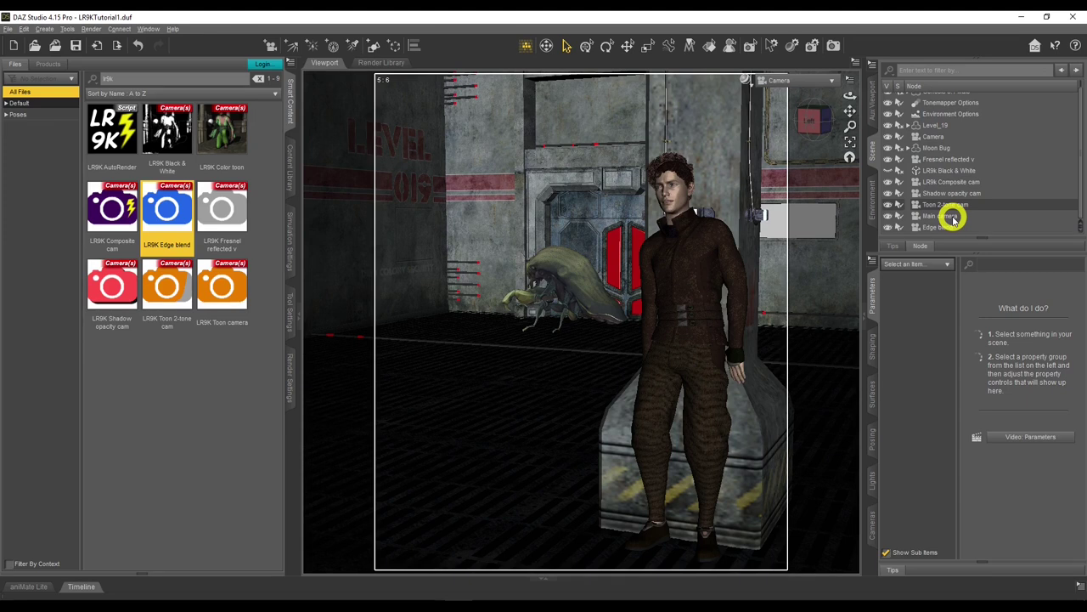
Select the male figure's pants with the Surface Selection tool and display their surface properties.
click(710, 48)
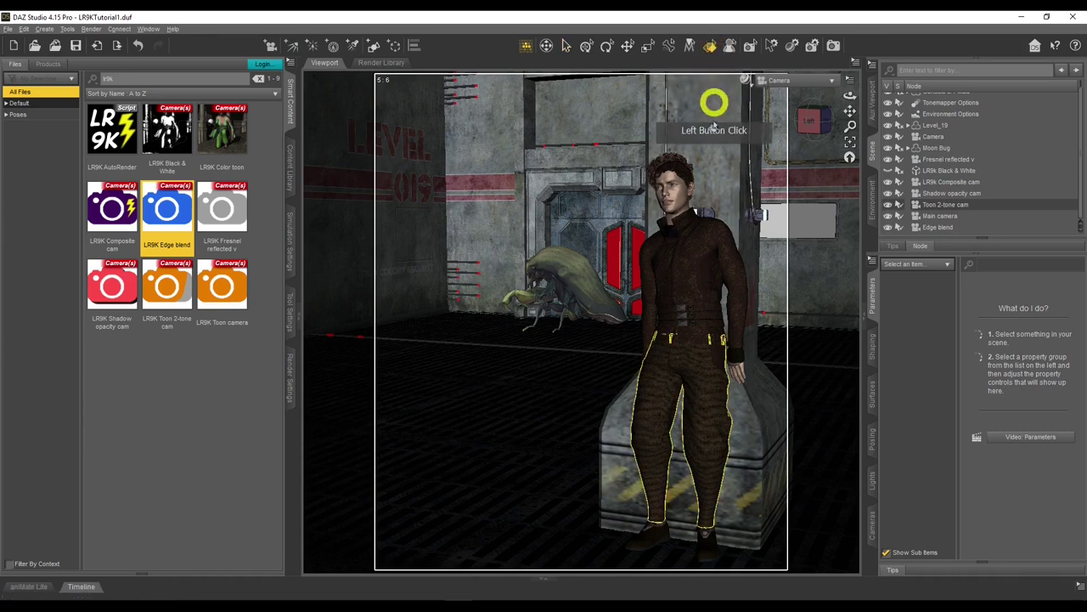
click(709, 340)
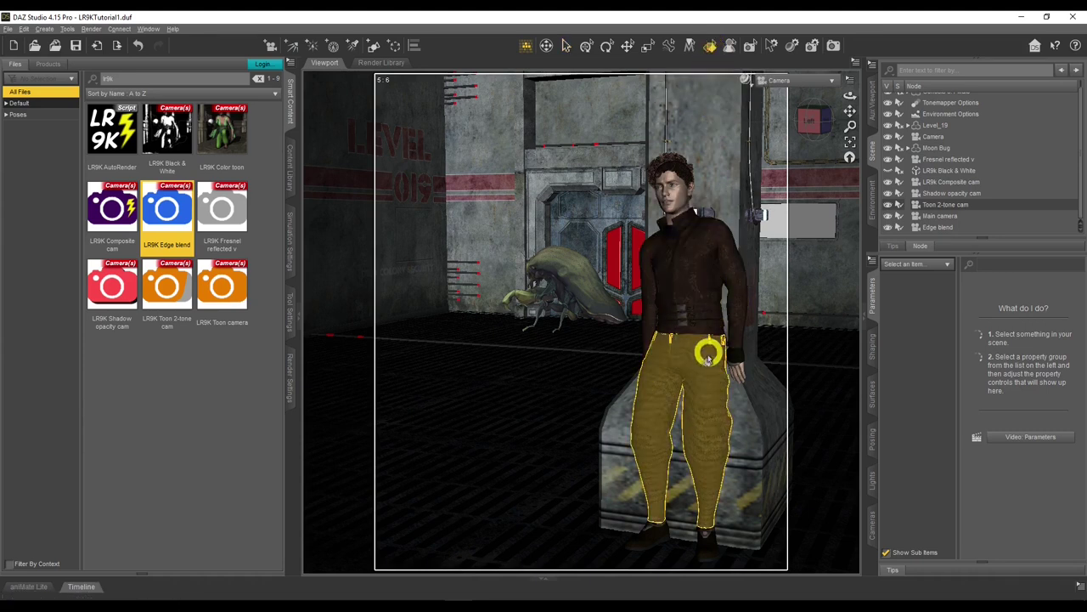
click(712, 401)
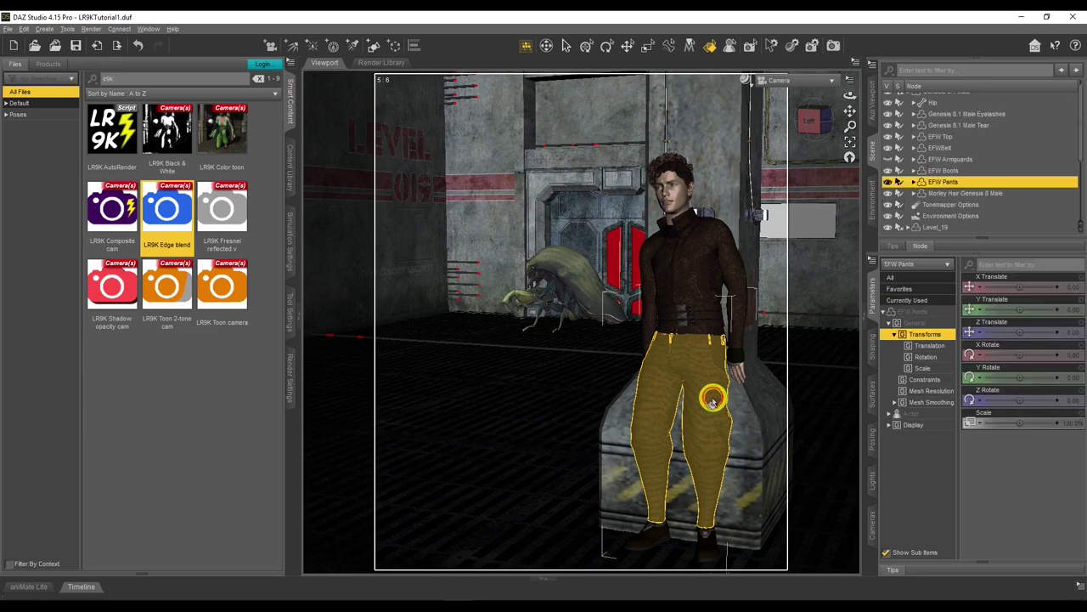
click(872, 393)
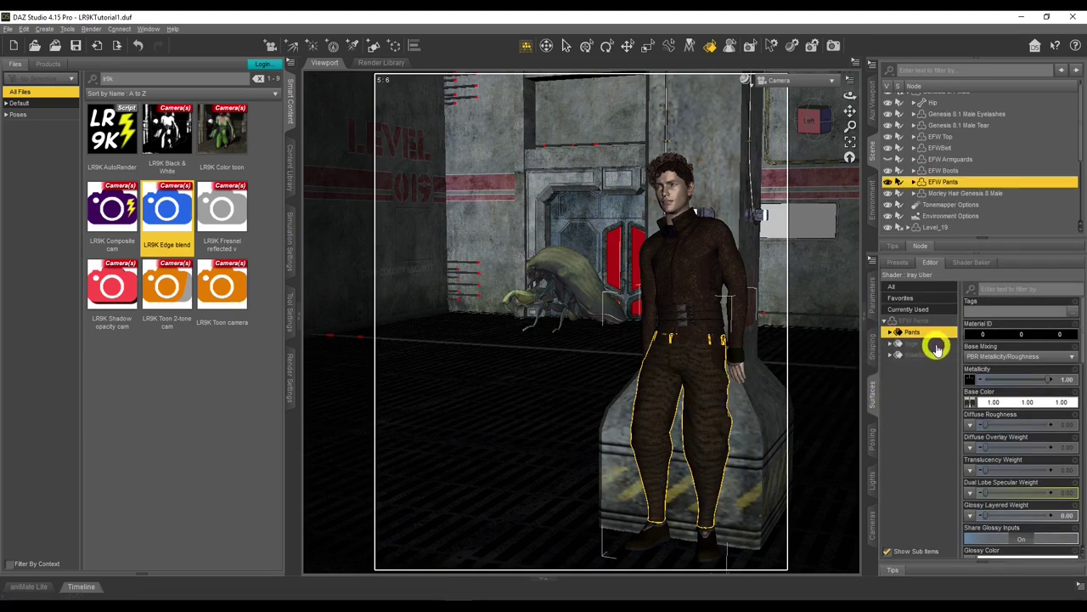
Examine the Pants, Tags and Waistband surfaces of the EFW Pants one by one.
click(913, 334)
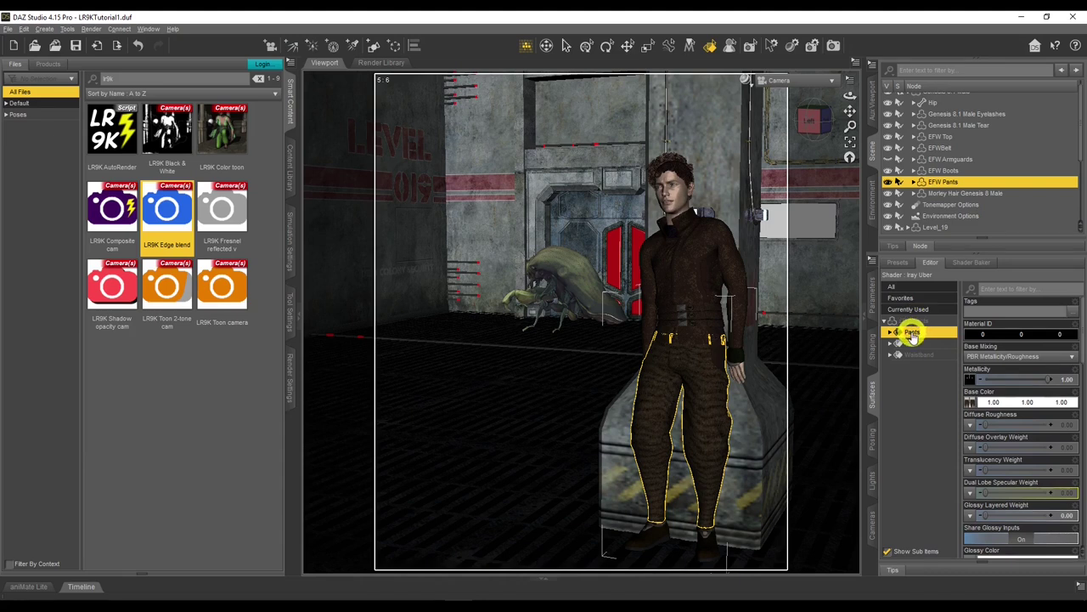
click(915, 345)
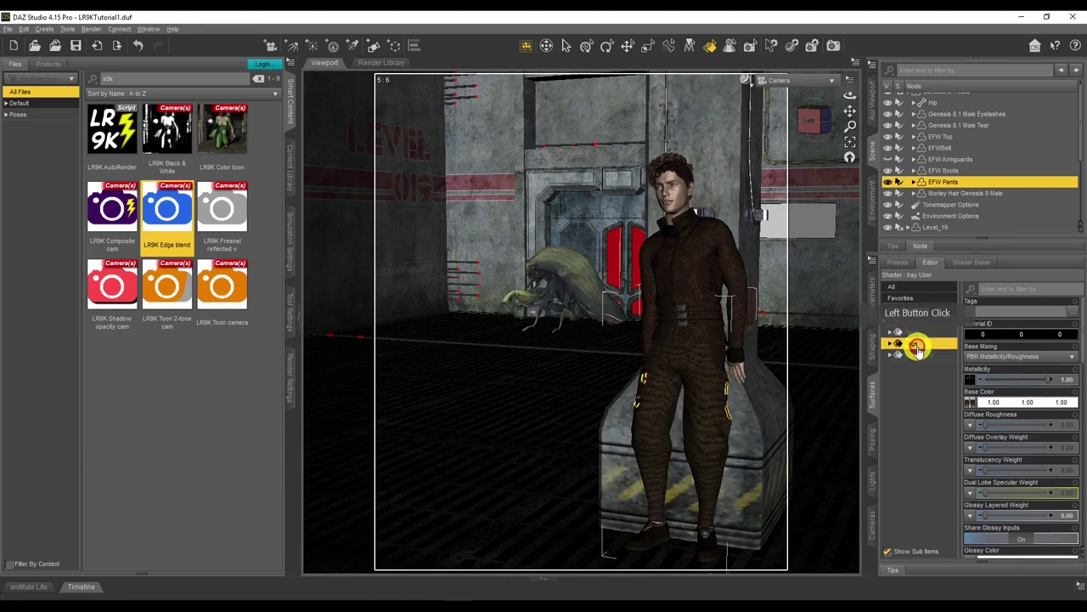
click(918, 355)
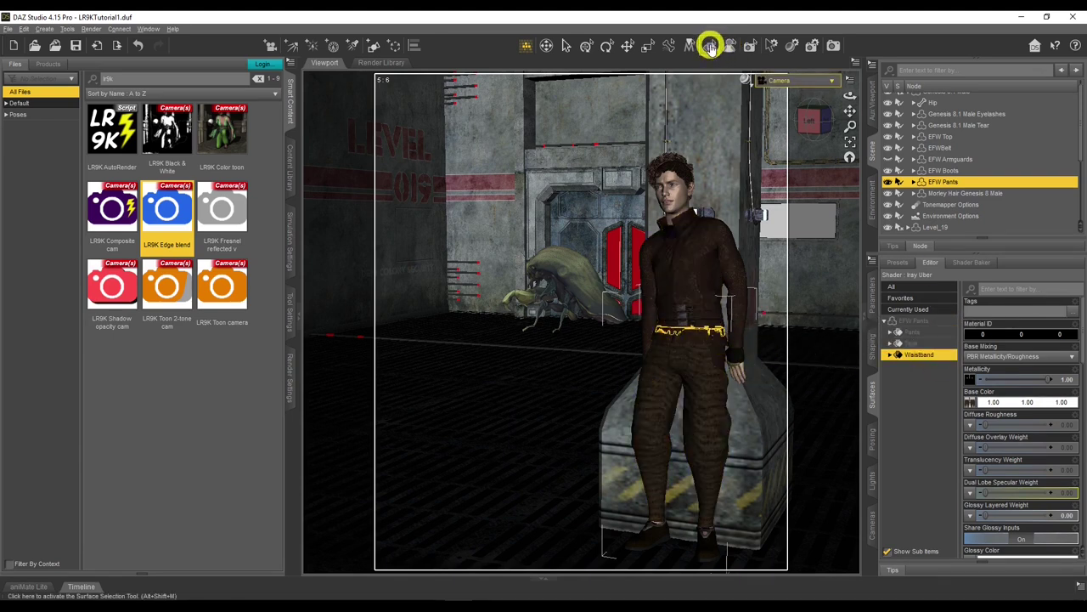
click(710, 47)
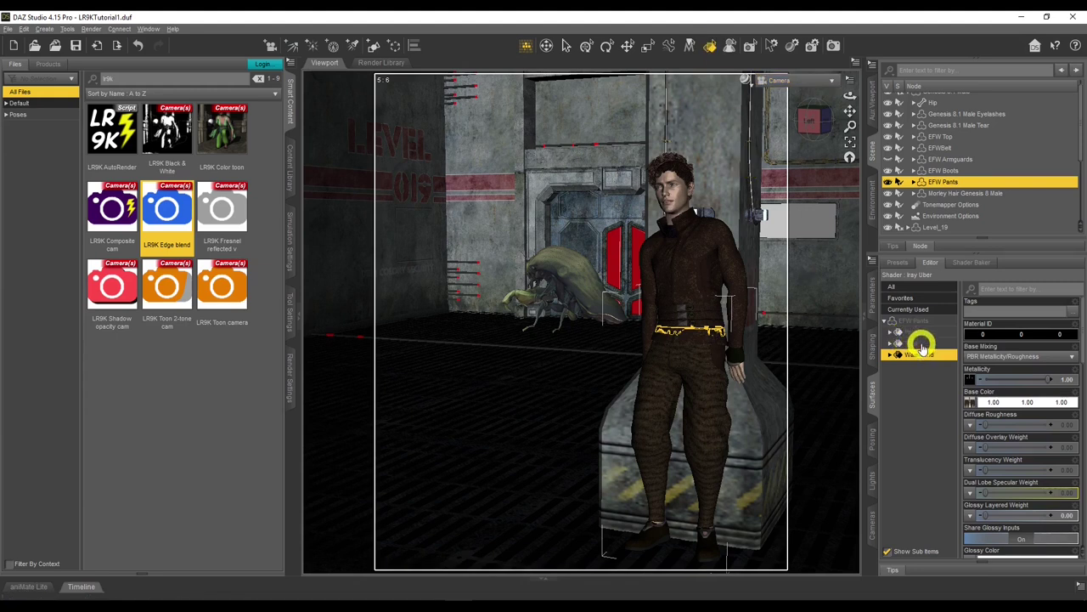
click(922, 344)
click(911, 355)
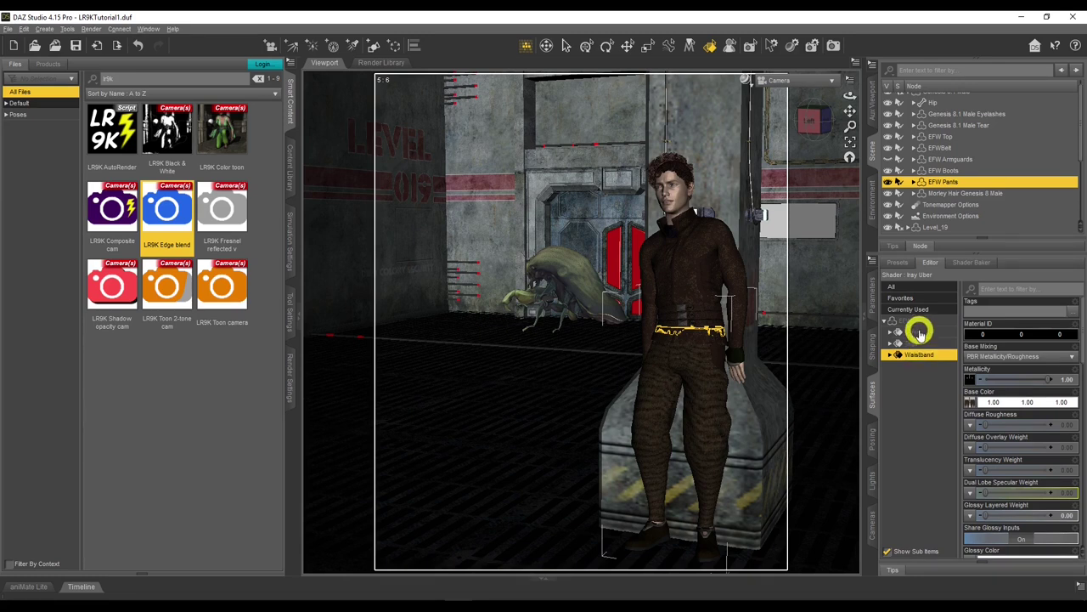
Select the Pants surface of the EFW Pants and filter its surface properties by "lr9k".
click(918, 332)
click(917, 332)
click(918, 333)
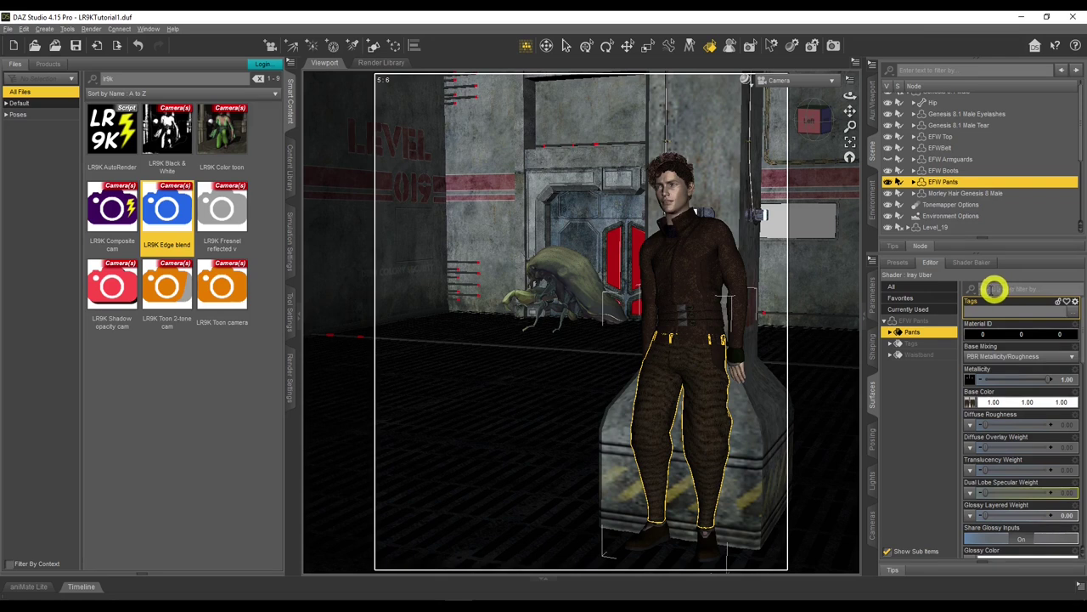
click(1012, 289)
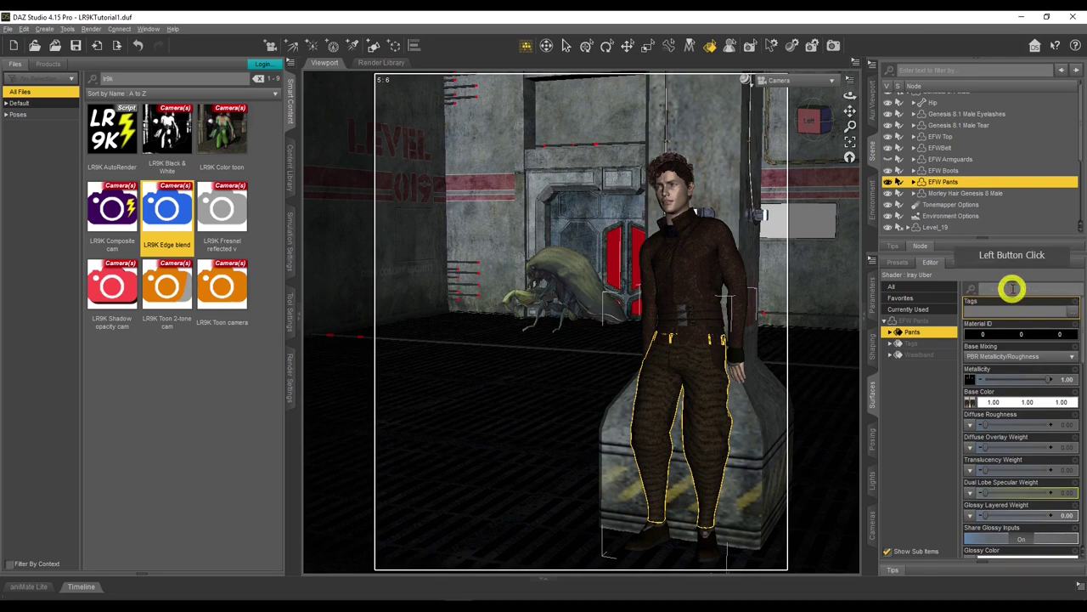
text(lr9k)
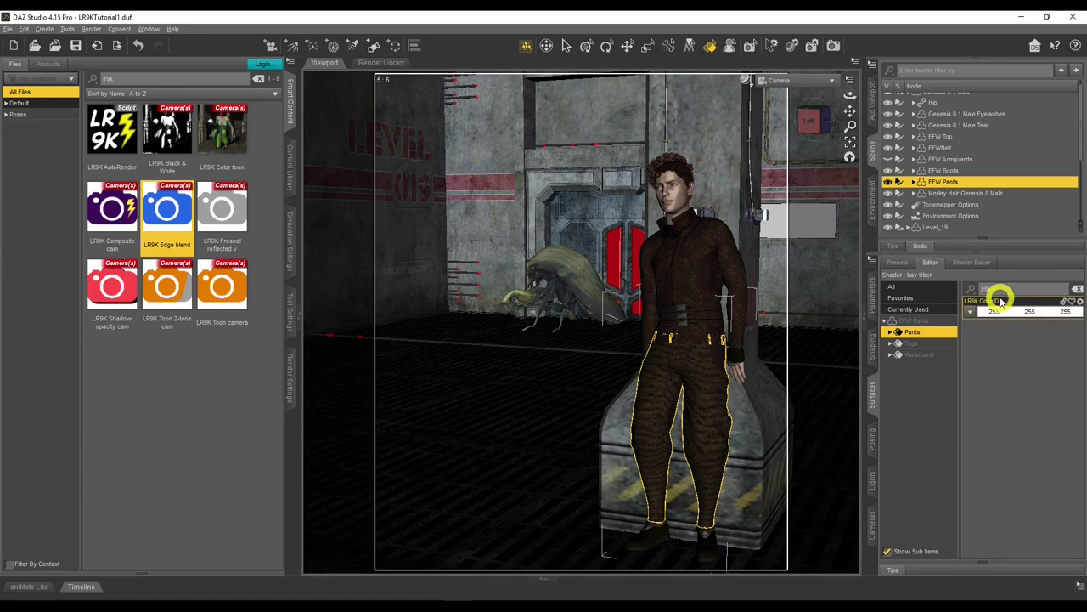
Check the Render Script choice in the render settings and return to the LR9K content files.
click(289, 374)
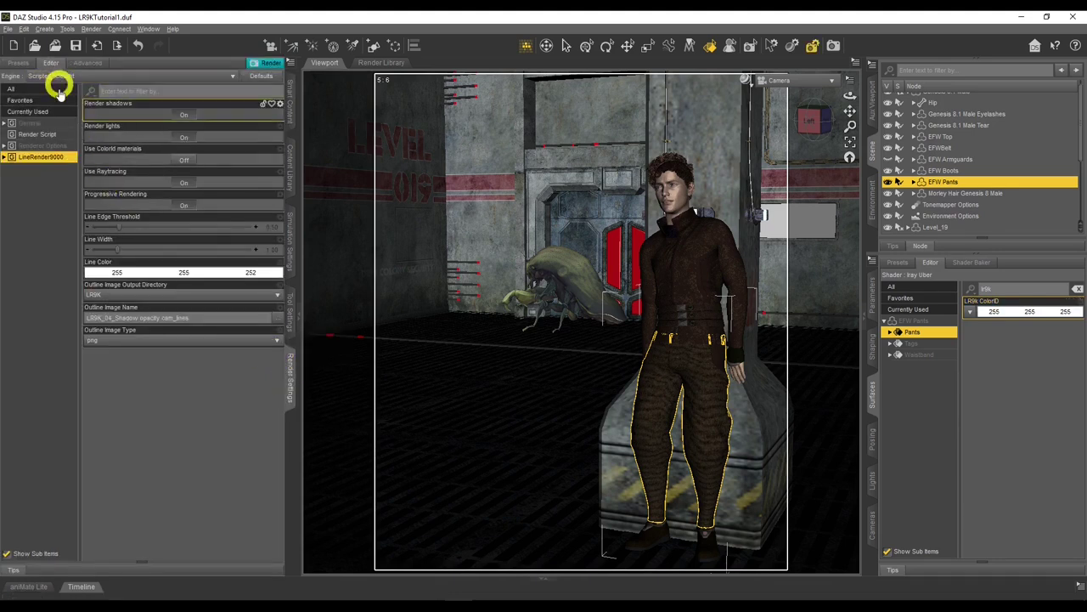
click(38, 134)
click(128, 113)
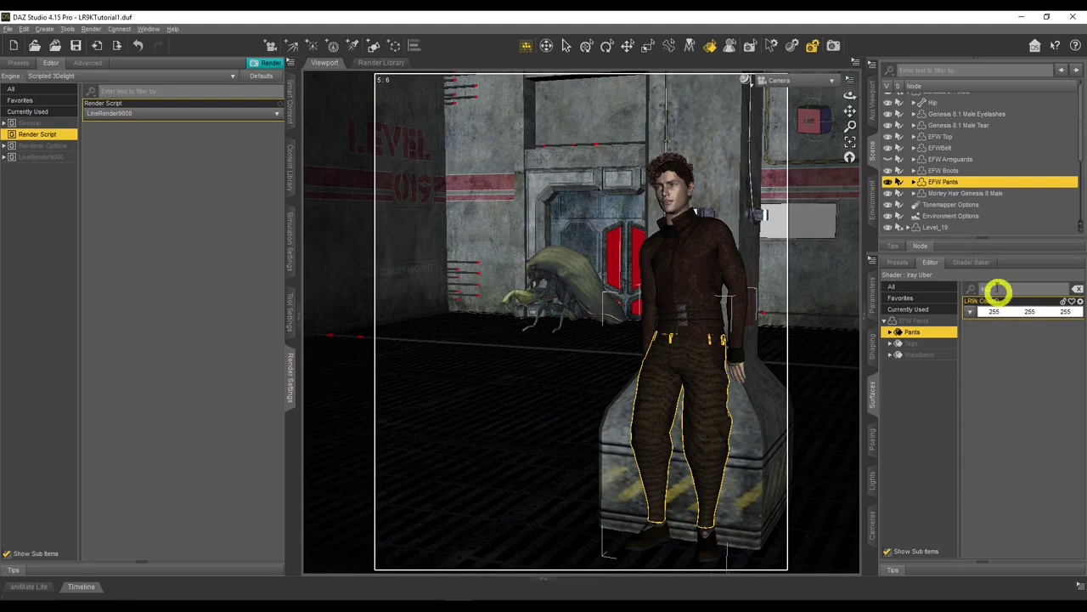
click(293, 129)
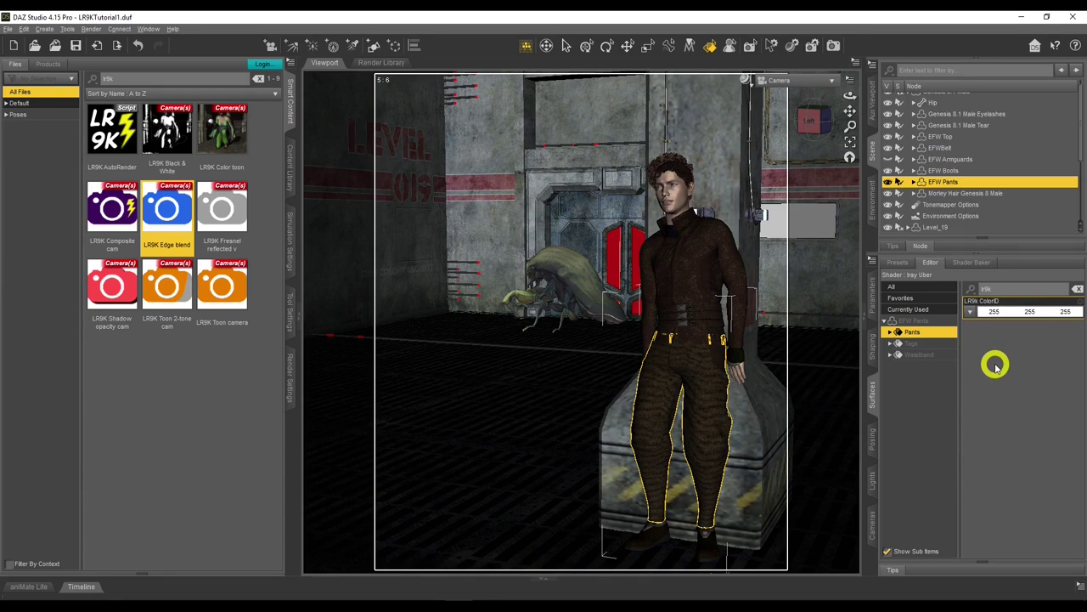
Set the LR9k ColorID of the Pants surface to pure red (255, 0, 0).
click(1017, 312)
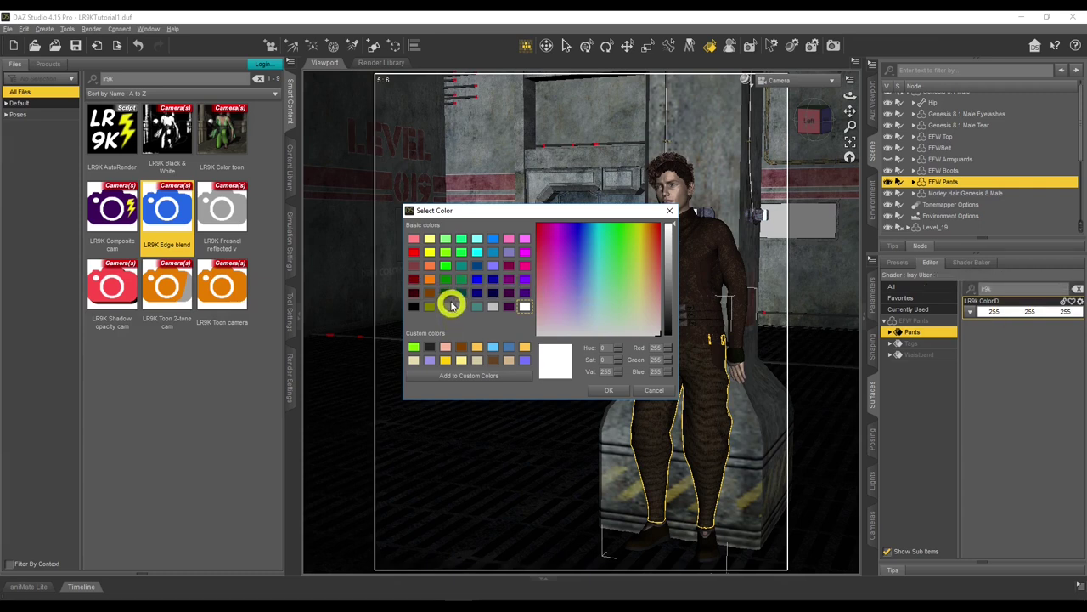
click(415, 251)
click(608, 390)
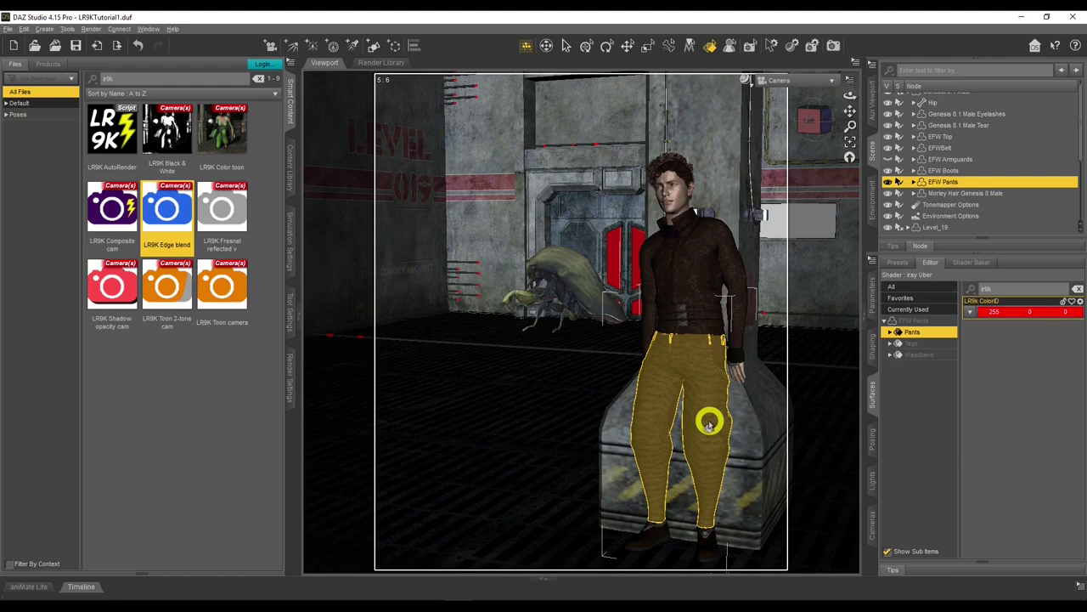
click(105, 607)
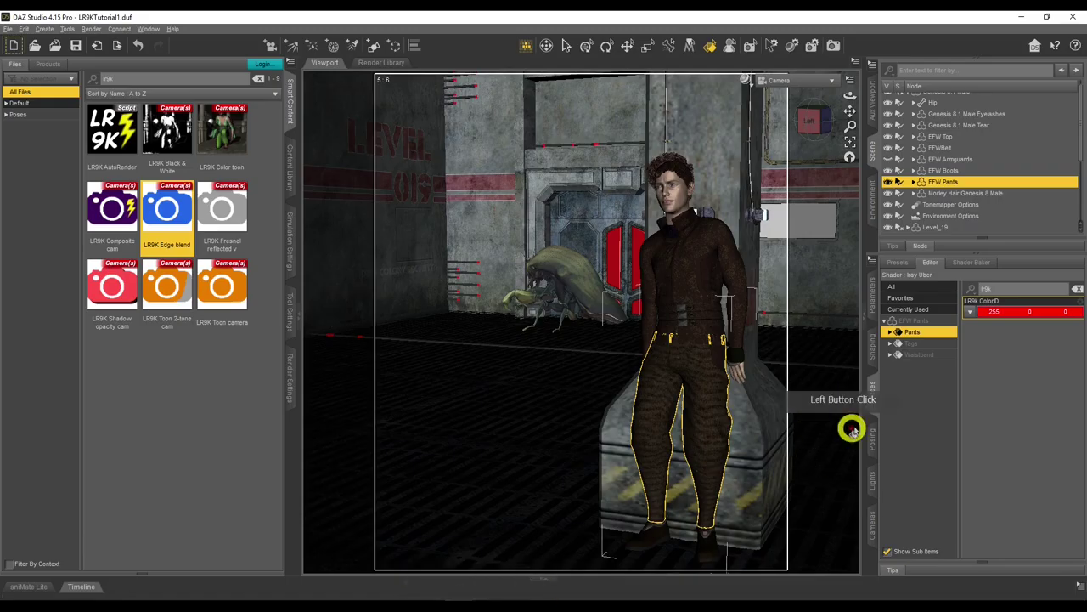
Set the LR9k ColorID of the Tags surface to pure blue (0, 0, 255).
click(917, 336)
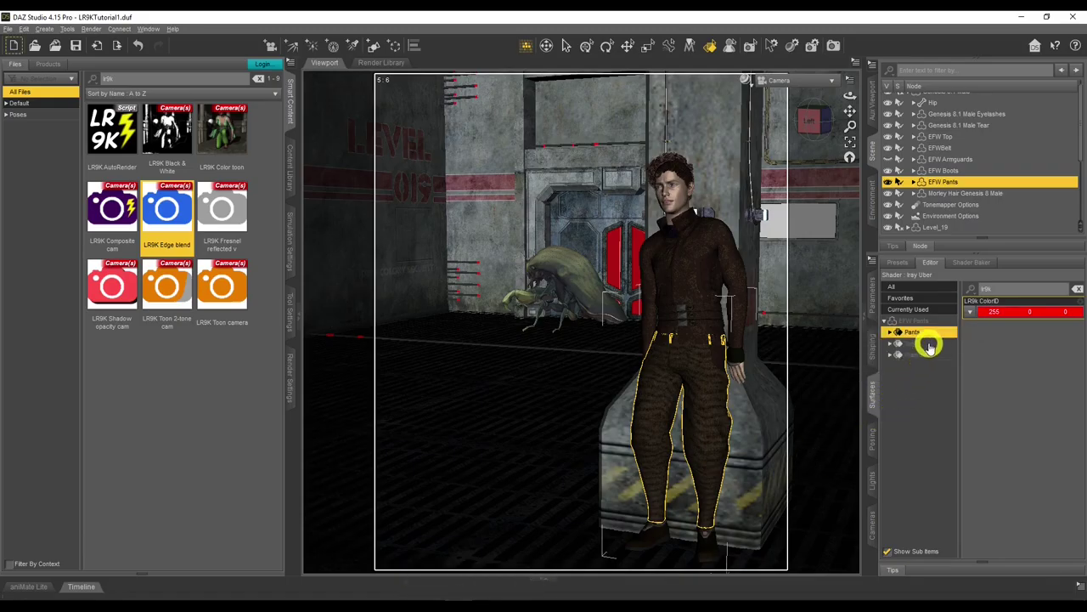
click(927, 343)
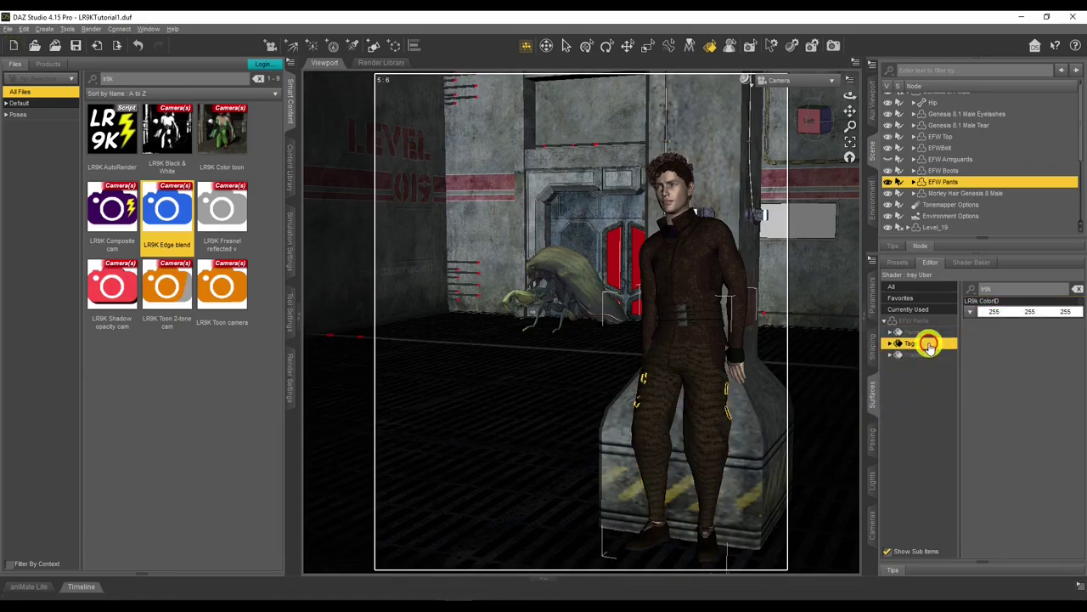
click(1013, 315)
click(553, 306)
click(477, 281)
click(608, 390)
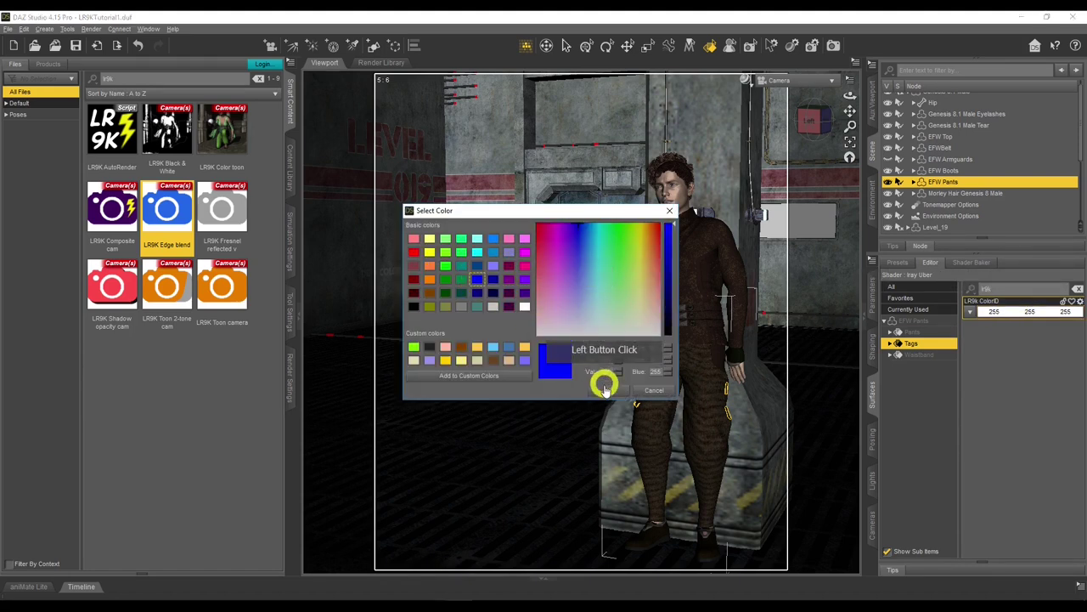
Compare the LR9k ColorID colors of the Pants and Tags surfaces.
click(926, 335)
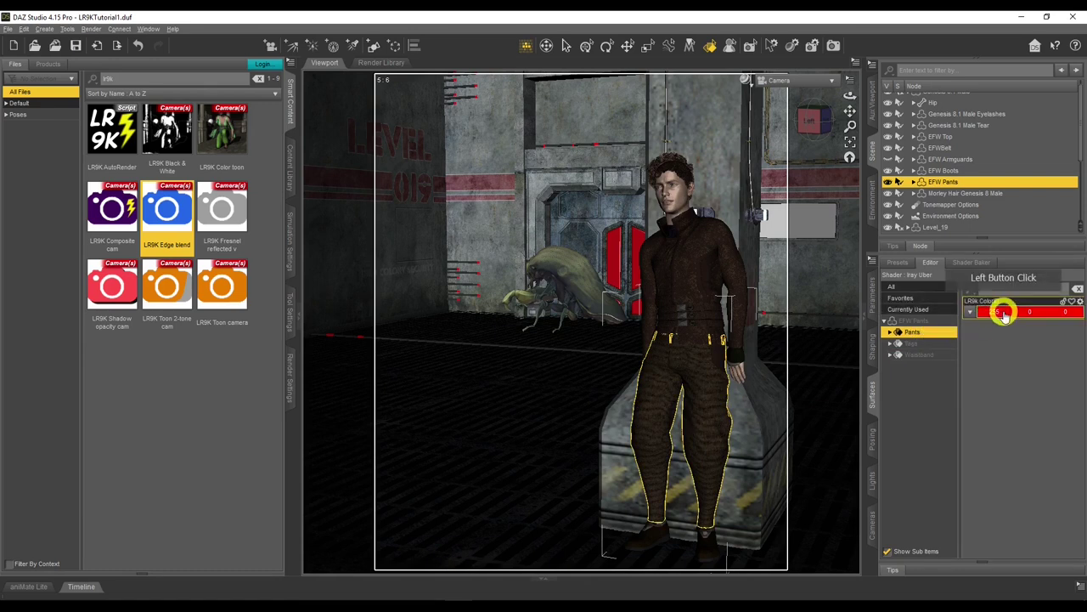
click(911, 343)
click(1013, 320)
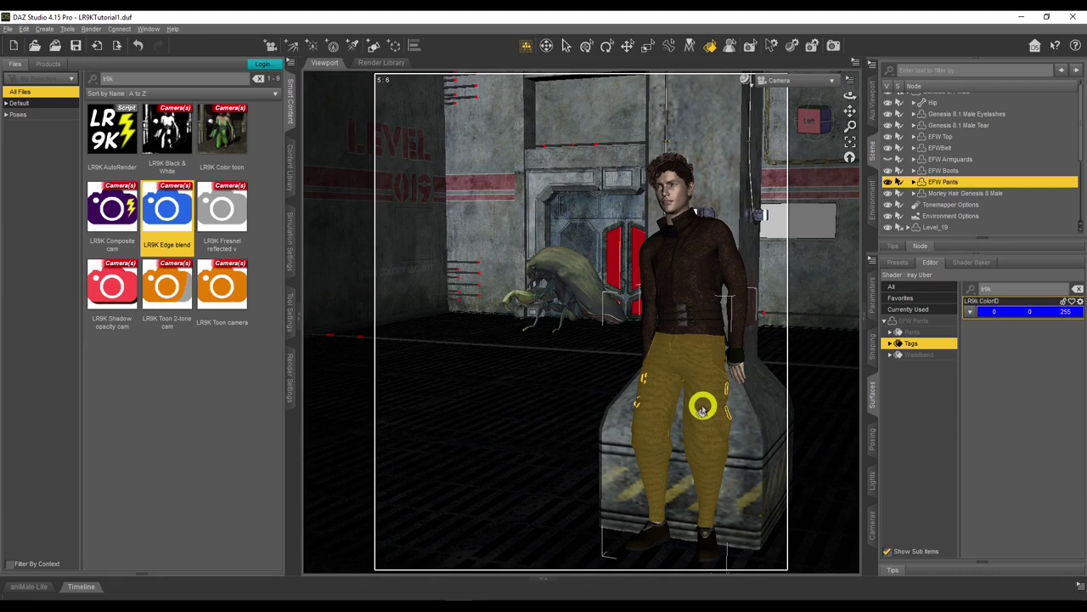
Launch the LR9K AutoRender script and set its render destination to the LR9K folder in Render Library.
double_click(121, 146)
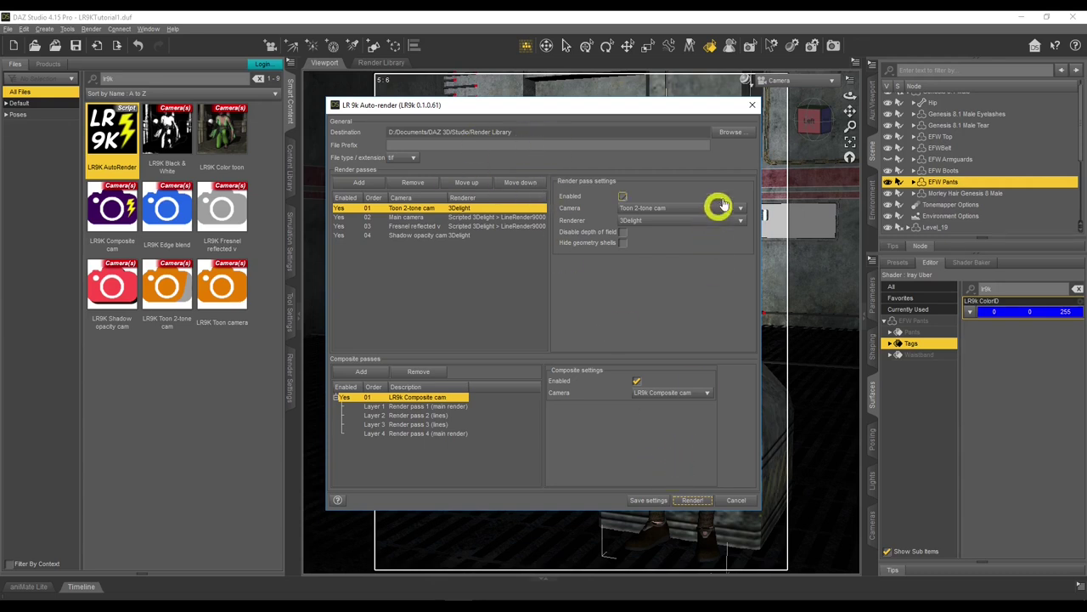
click(733, 132)
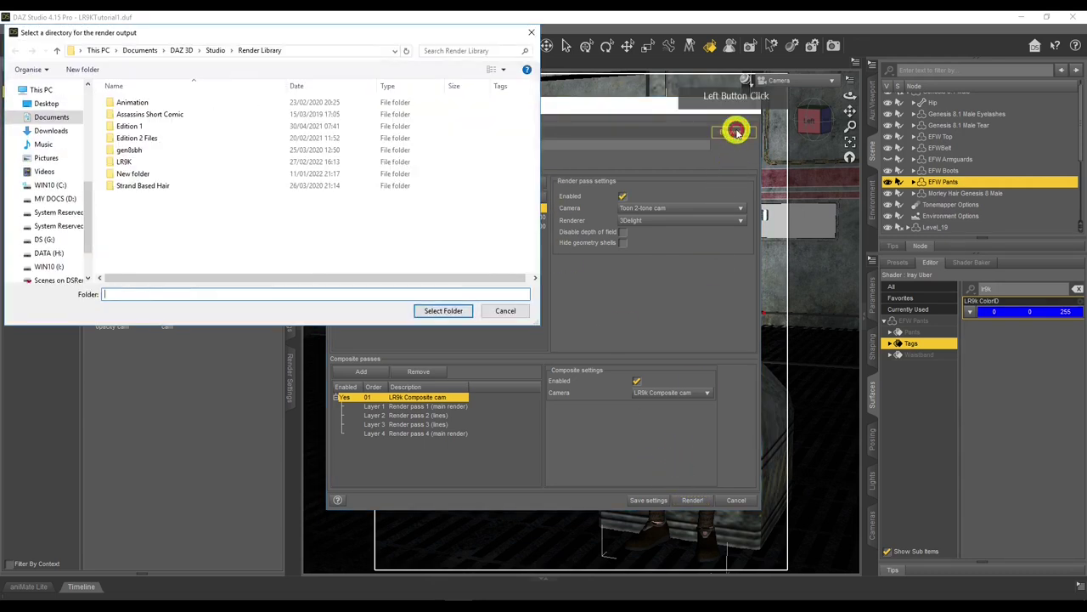
double_click(175, 161)
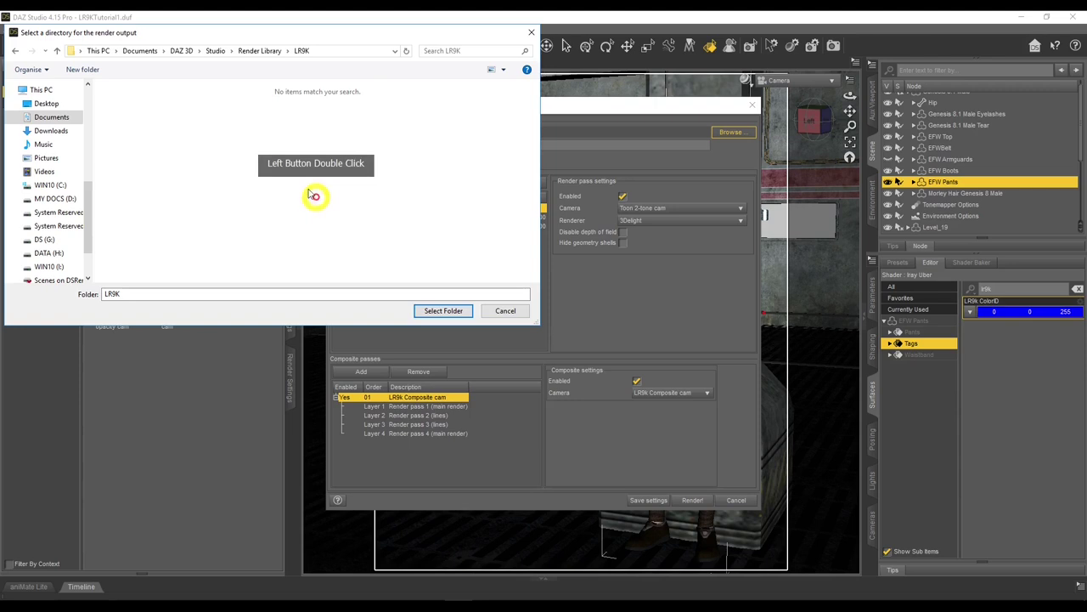
click(443, 310)
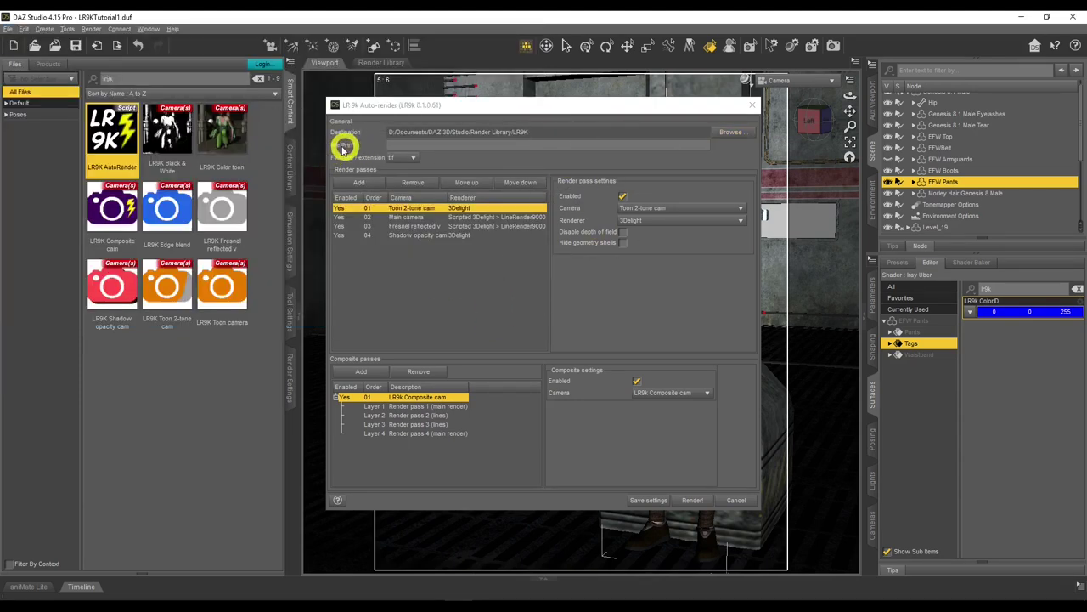
Set the auto-render file prefix to lr9ktutorial1 and the file type to png.
click(428, 146)
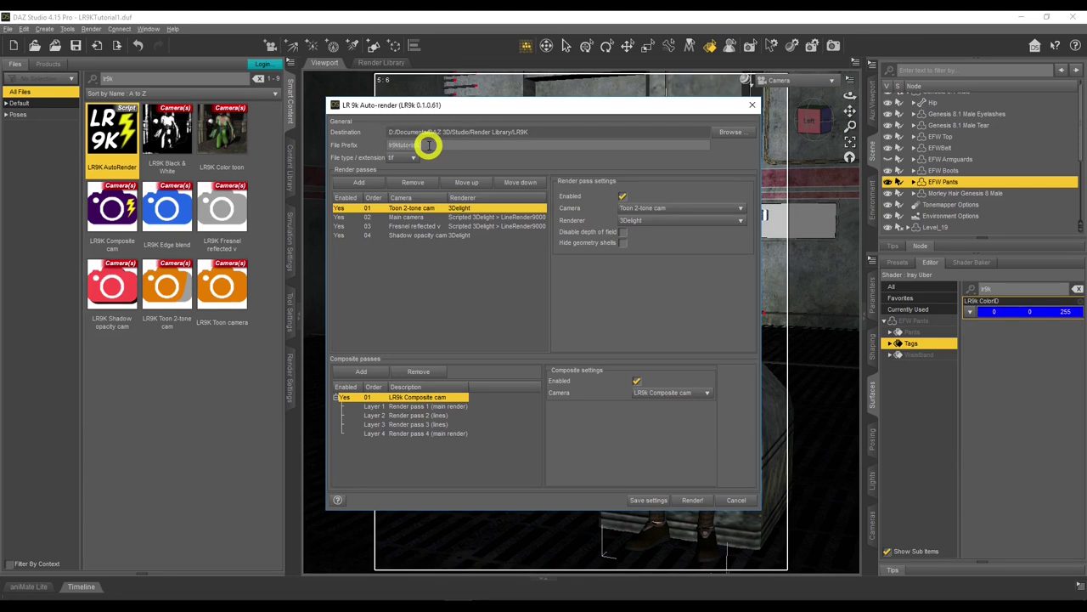
text(1)
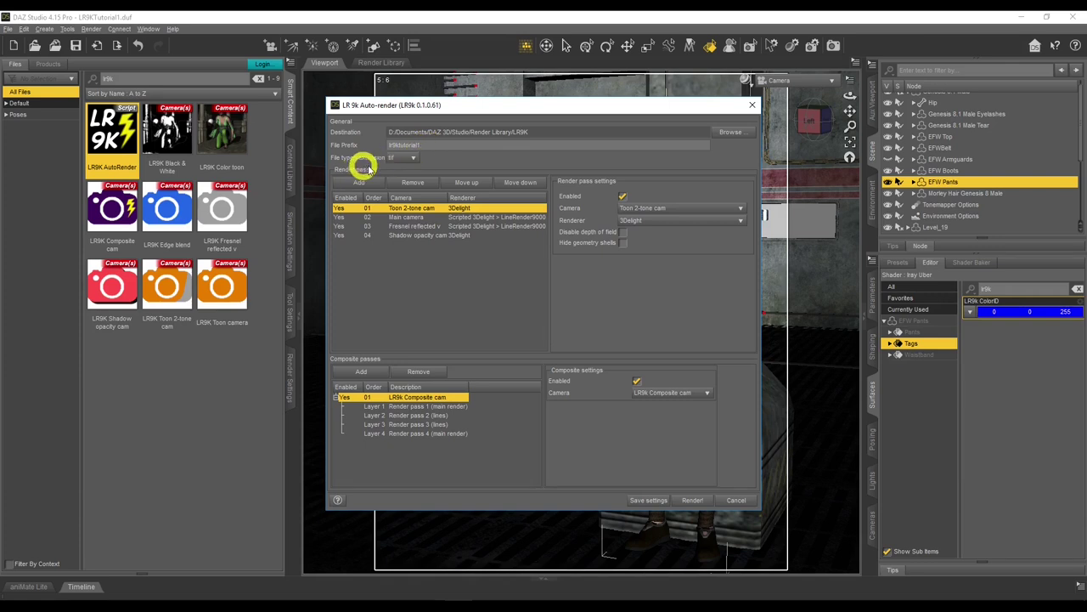
click(414, 157)
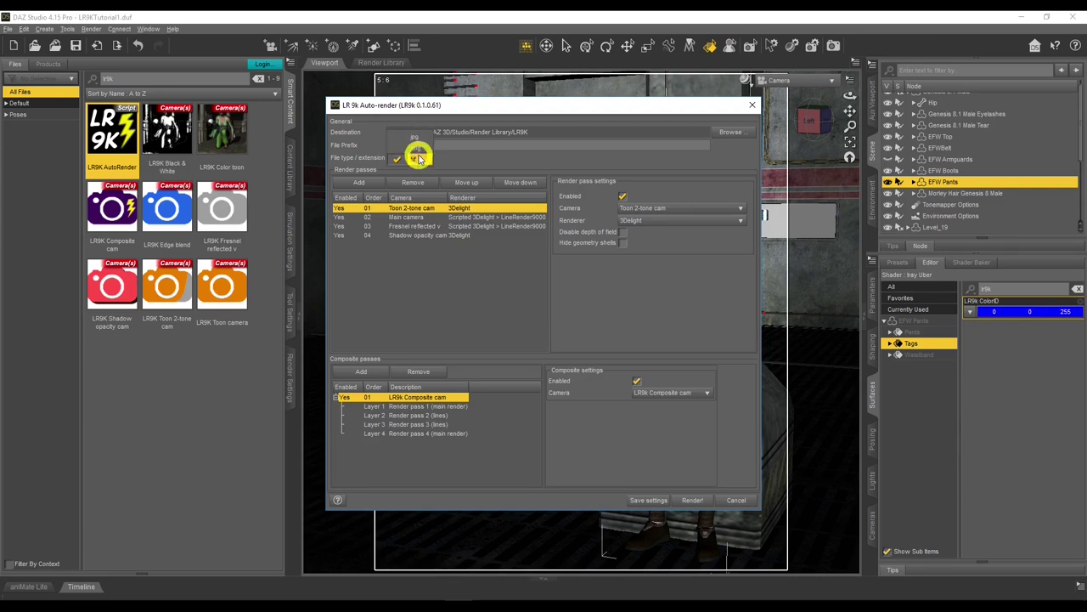
click(421, 146)
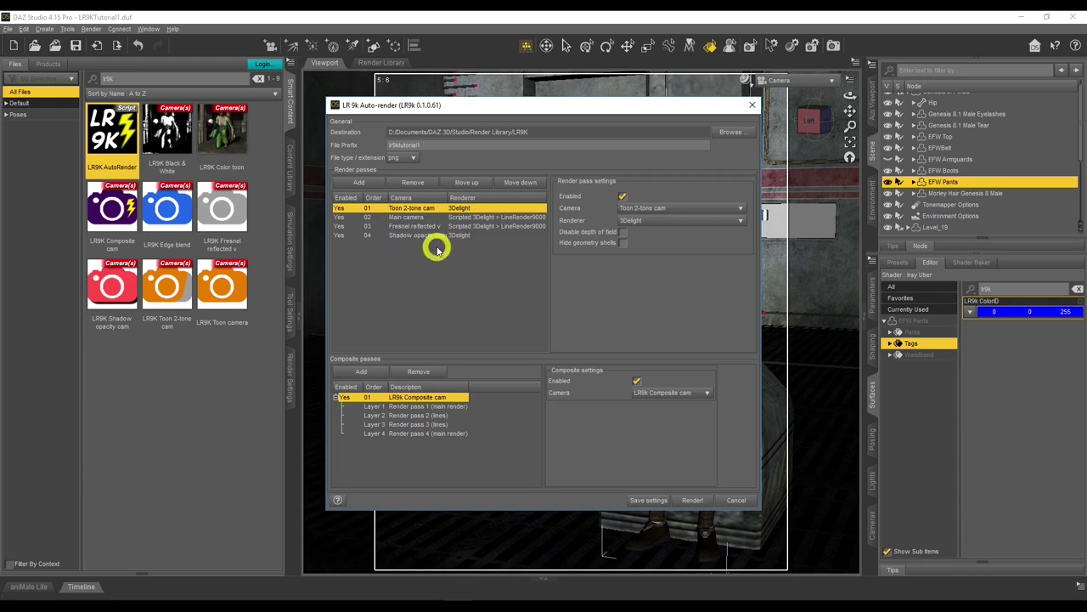
Add a render pass that uses the Edge blend camera and the Scripted 3Delight > LineRender9000 renderer.
click(364, 185)
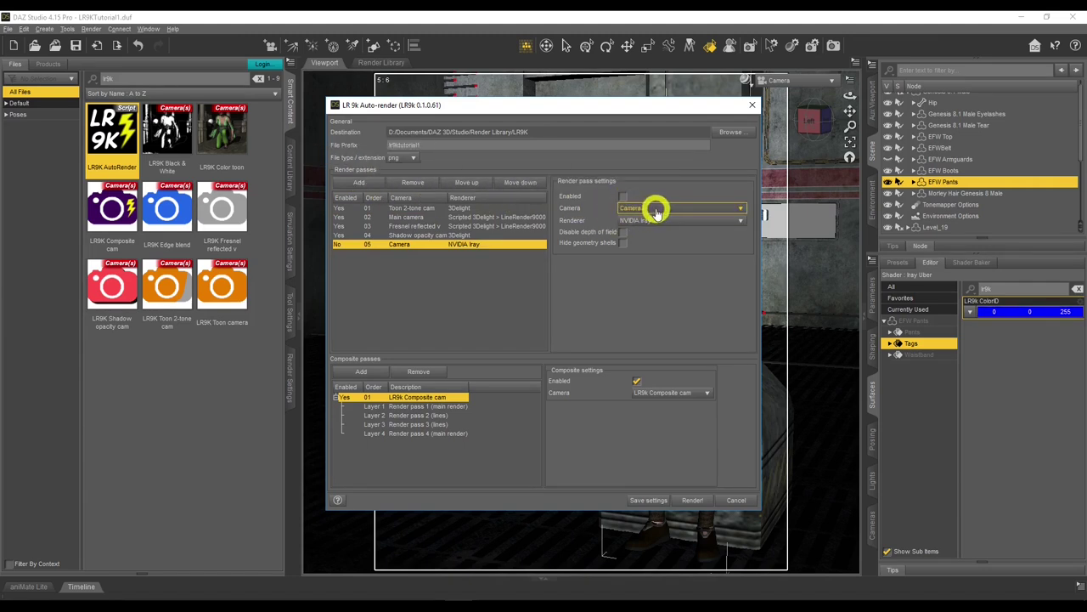
click(741, 208)
click(738, 208)
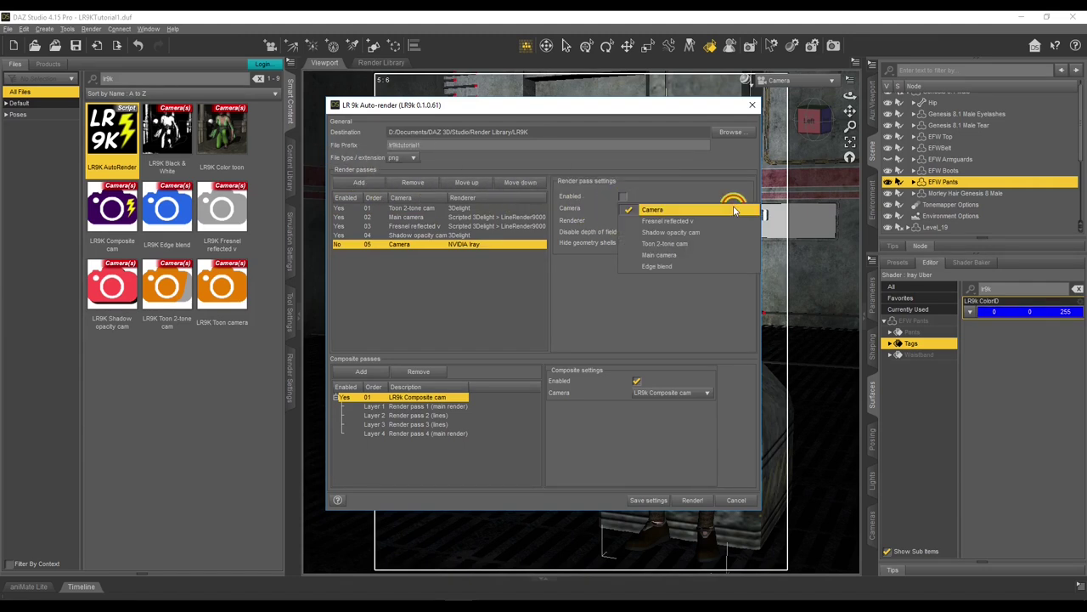
click(729, 266)
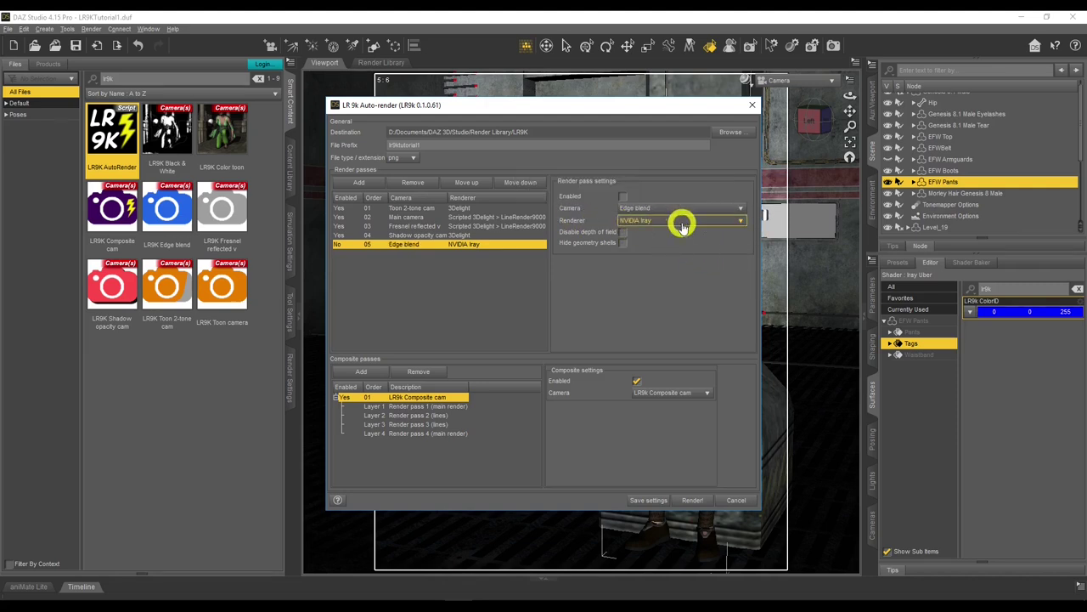
click(736, 221)
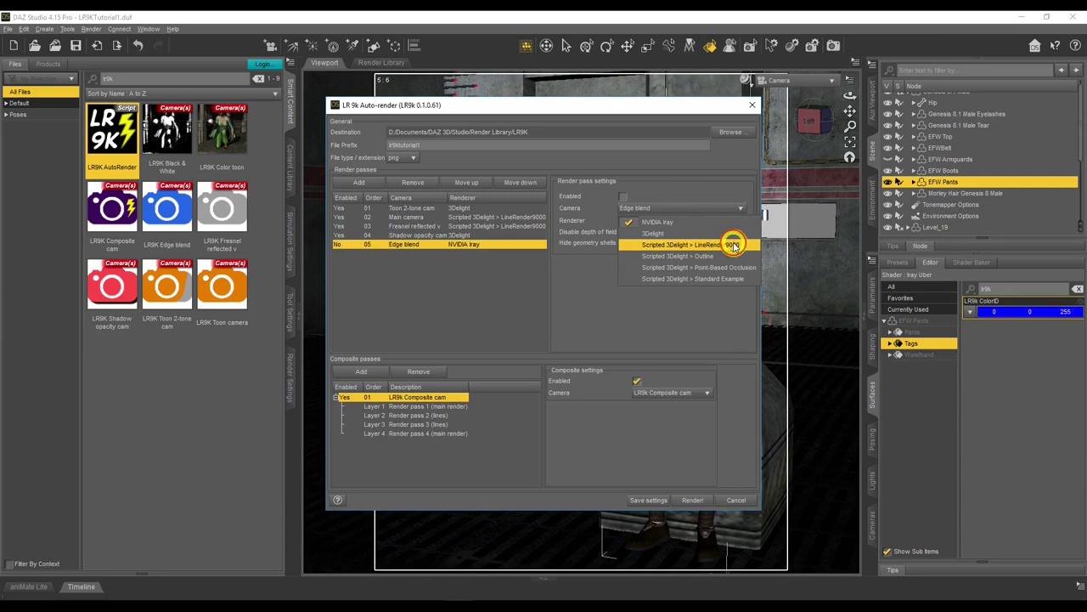
click(731, 244)
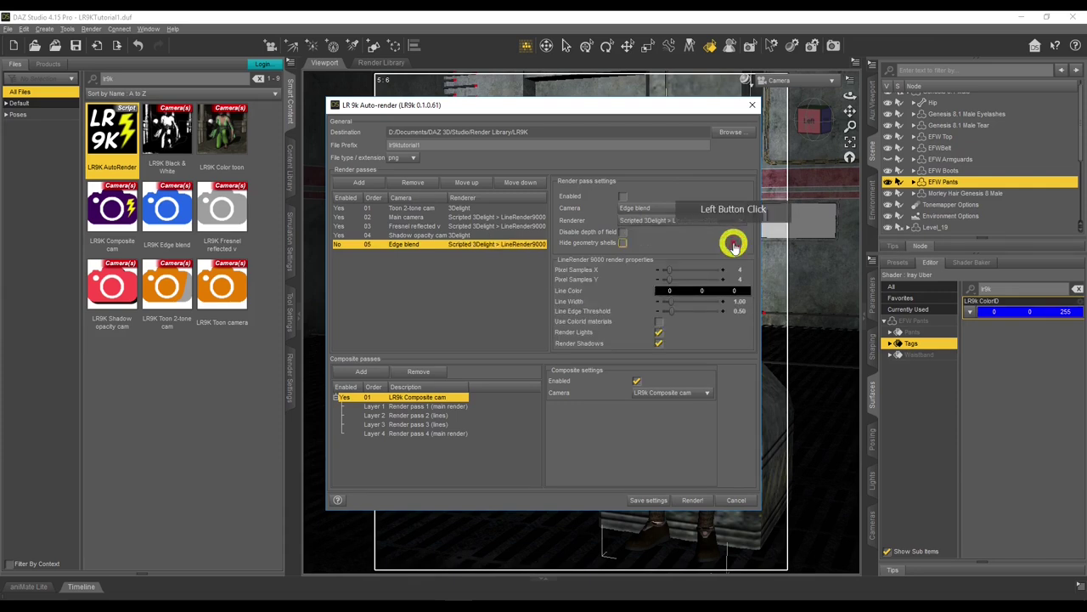
Disable the Fresnel reflected v and Shadow opacity cam render passes.
click(425, 226)
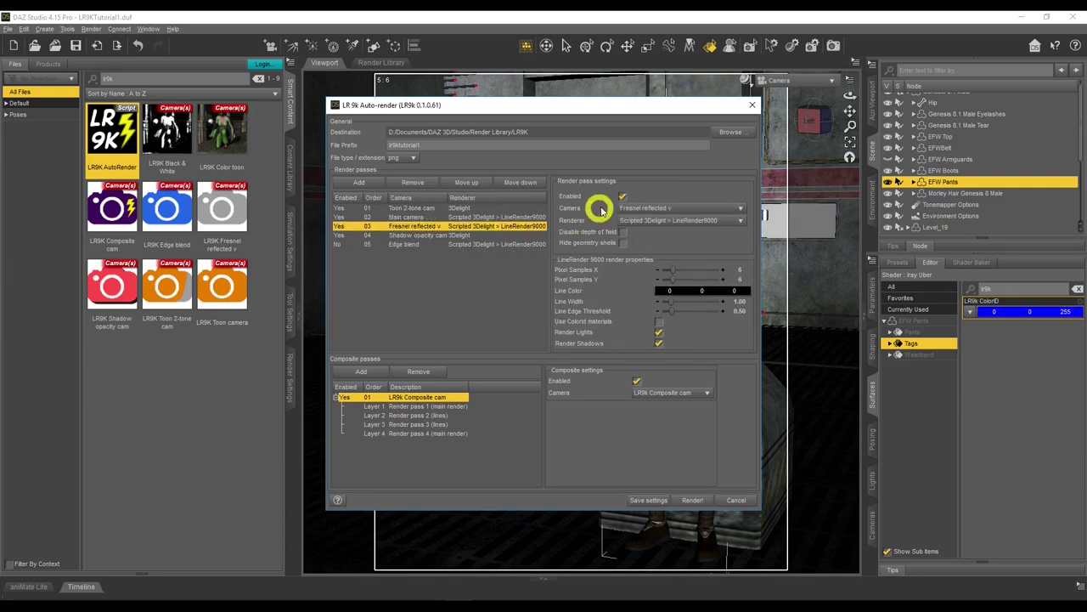
click(626, 198)
click(451, 235)
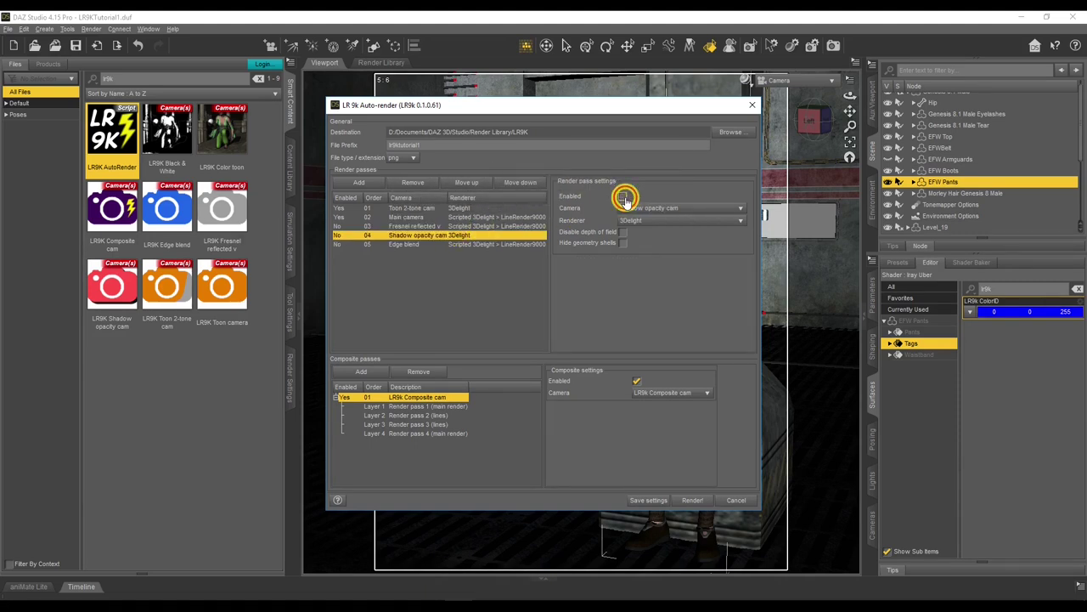
Select the Main camera render pass after checking the Edge blend and Toon 2-tone cam passes, and leave it enabled.
click(449, 244)
click(436, 213)
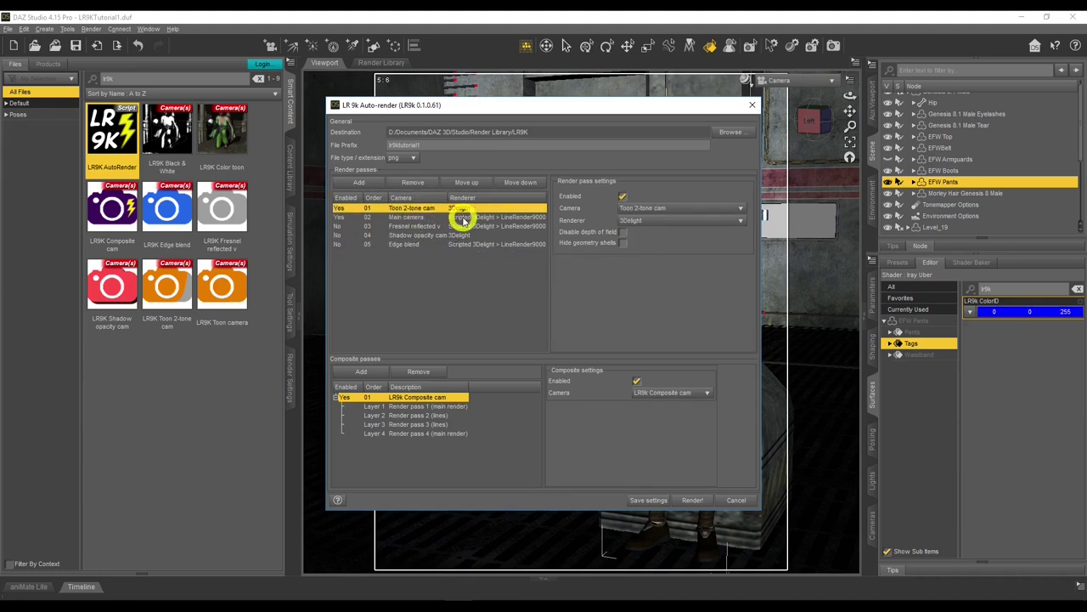
click(462, 217)
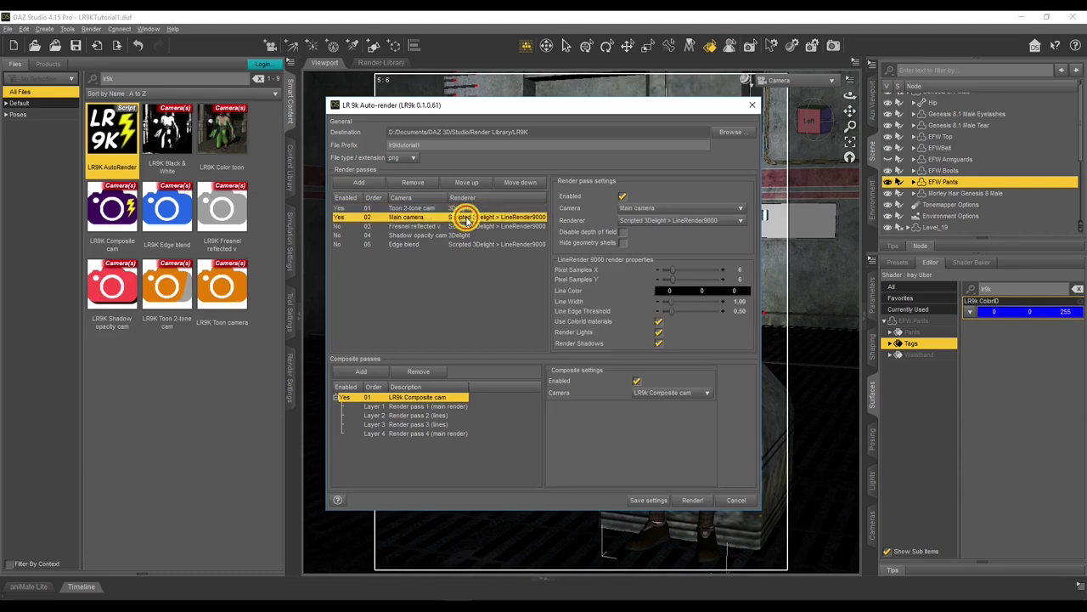
click(623, 196)
click(623, 197)
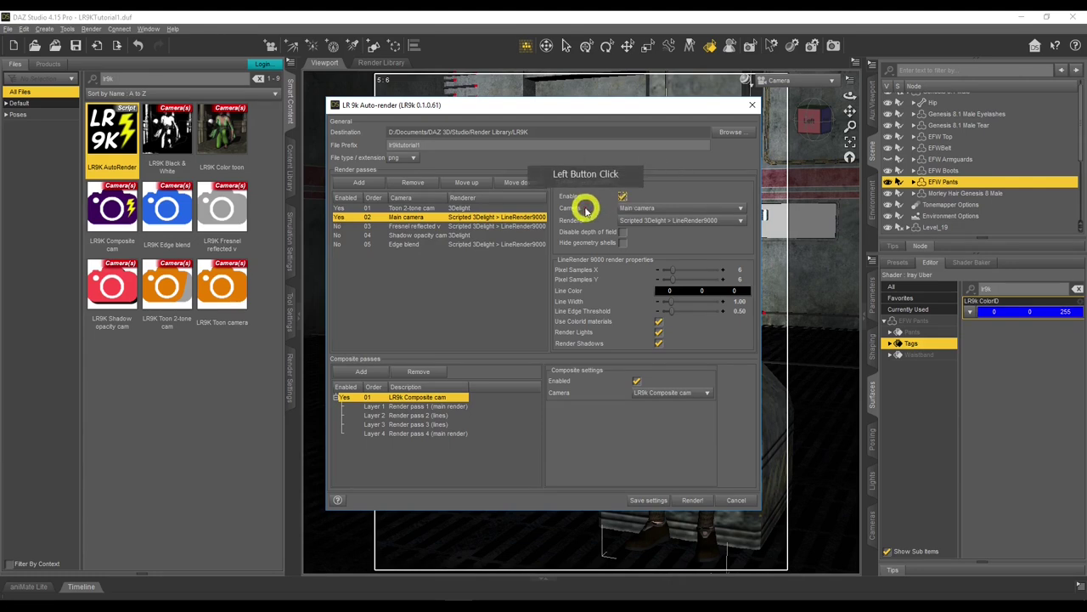
Review the camera and renderer choices for the Main camera pass, keeping Main camera and Scripted 3Delight > LineRender9000.
click(710, 211)
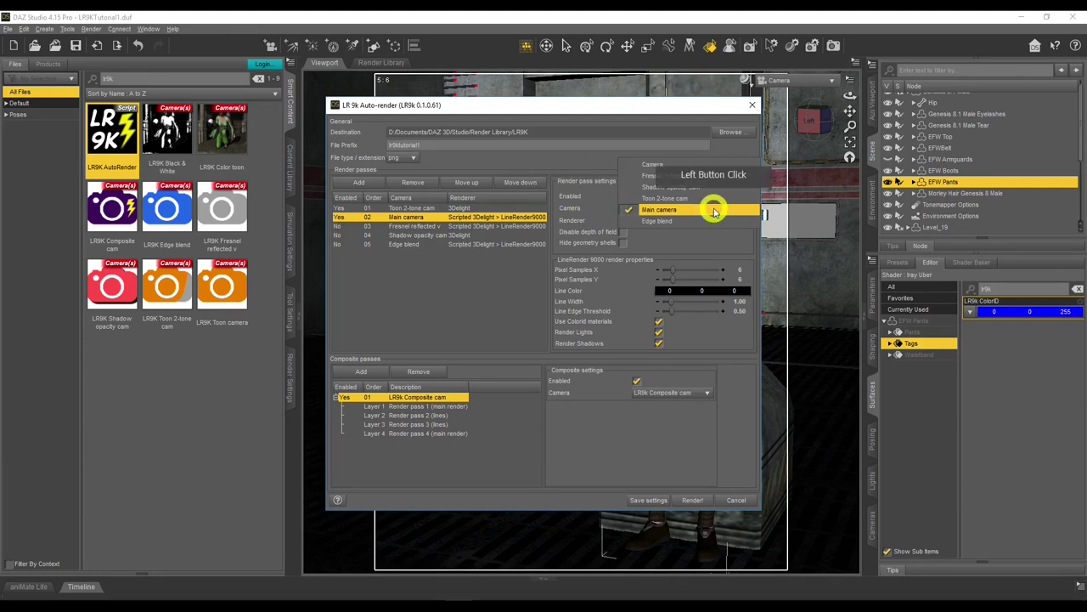
click(712, 210)
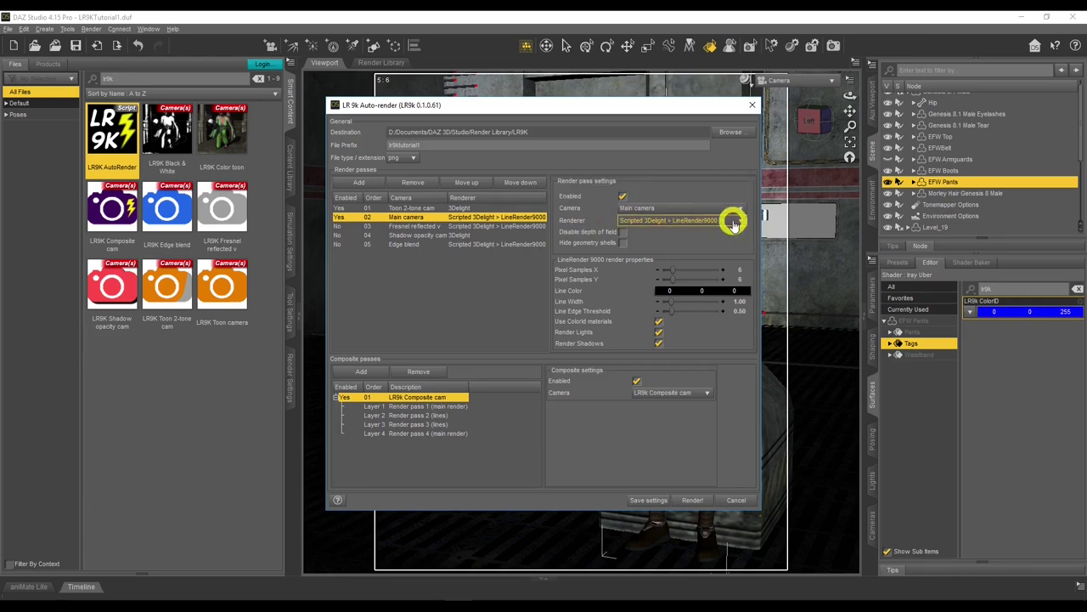
click(734, 223)
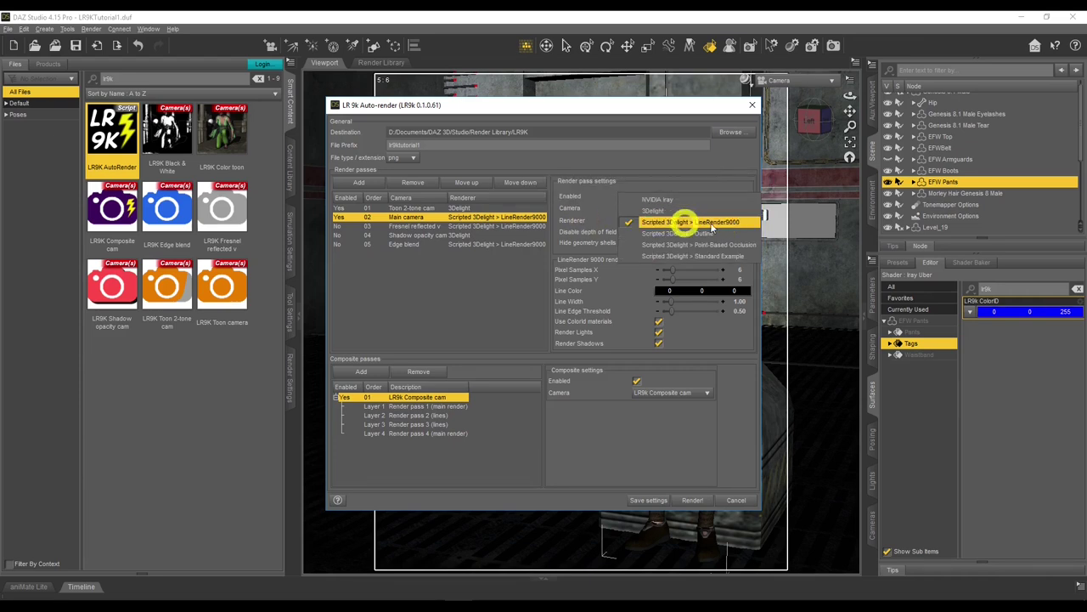
click(731, 224)
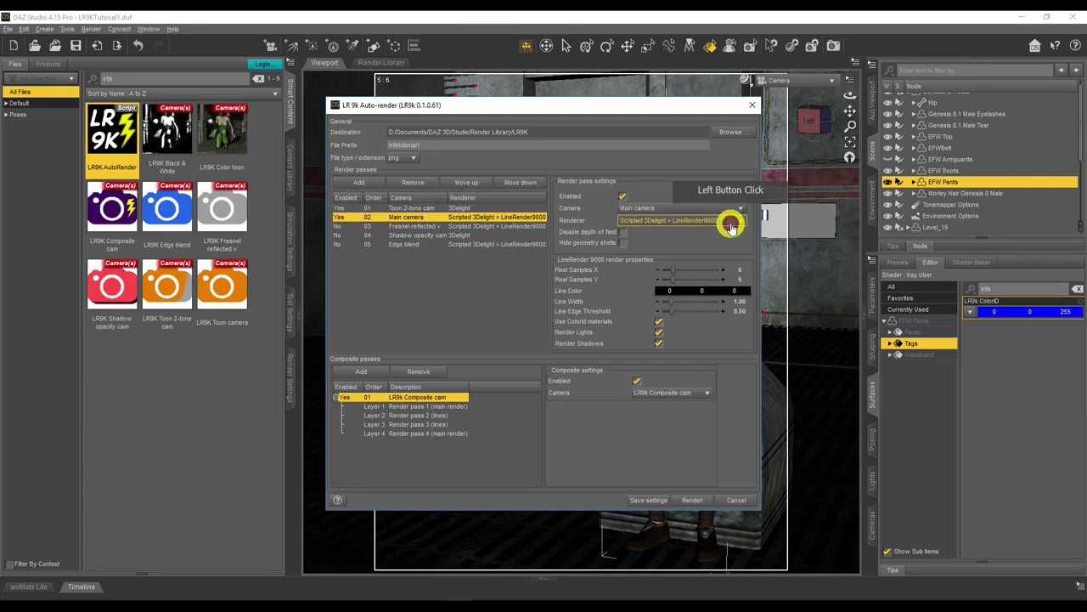
click(680, 225)
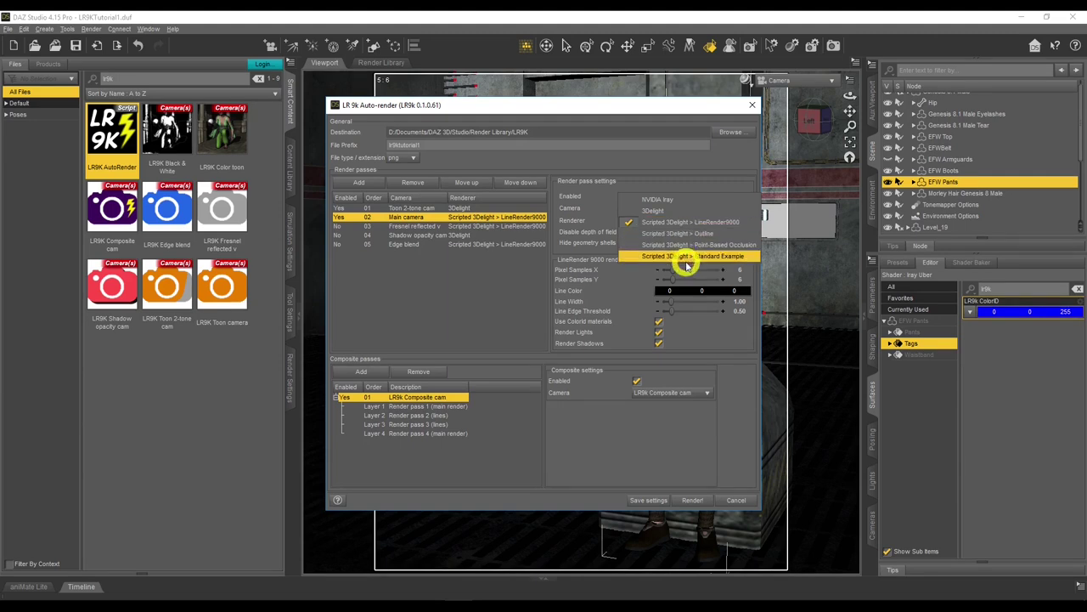
click(685, 174)
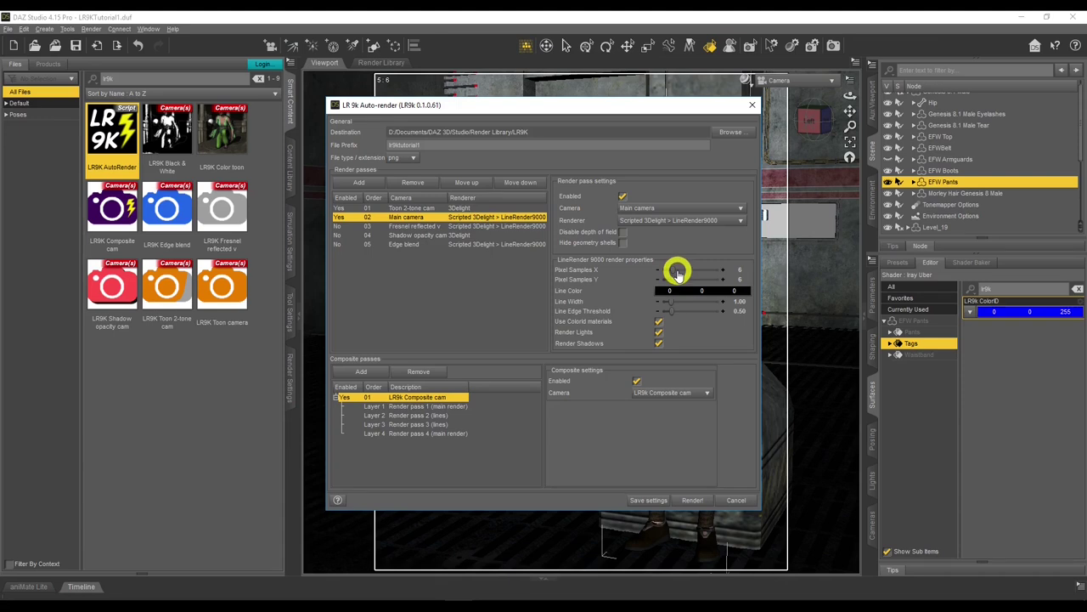
Examine the pixel samples, line color and line width properties of the Main camera pass without changing them.
mouse_move(677, 271)
mouse_down()
mouse_move(744, 267)
mouse_move(674, 267)
mouse_up()
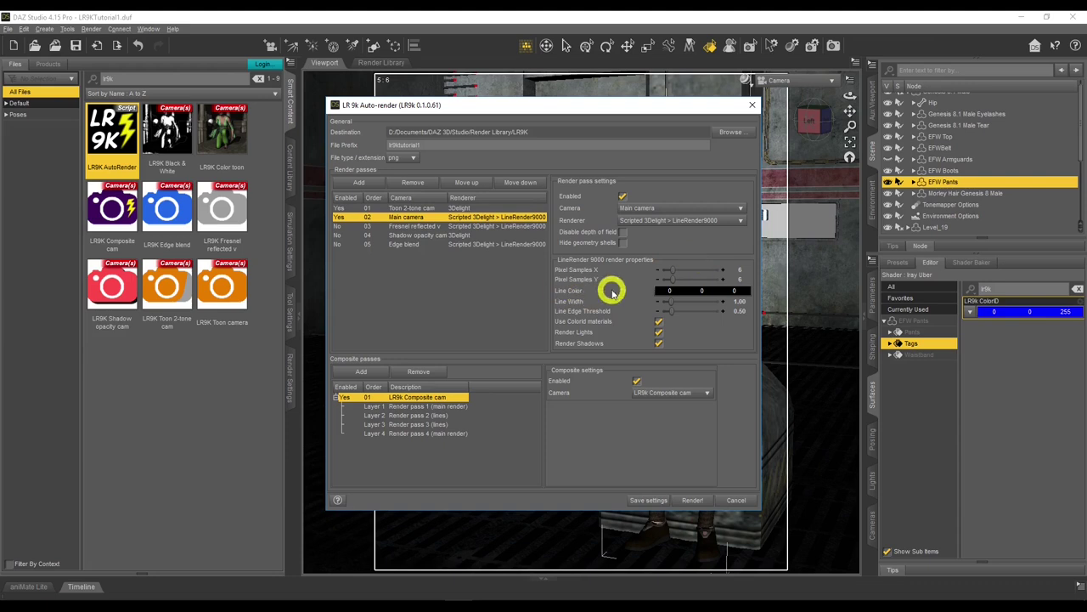
click(690, 292)
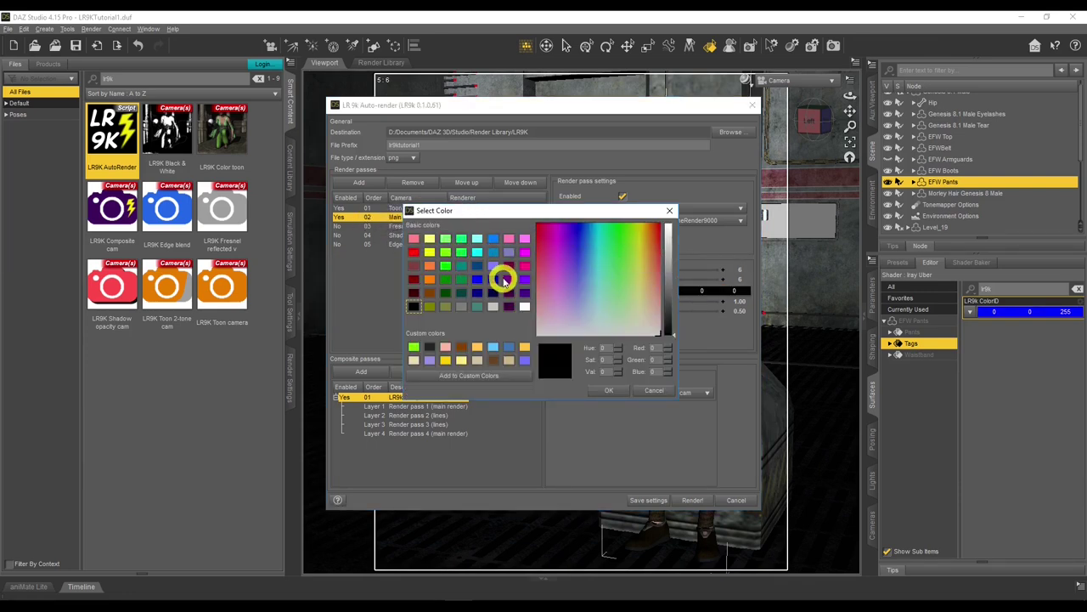
click(651, 392)
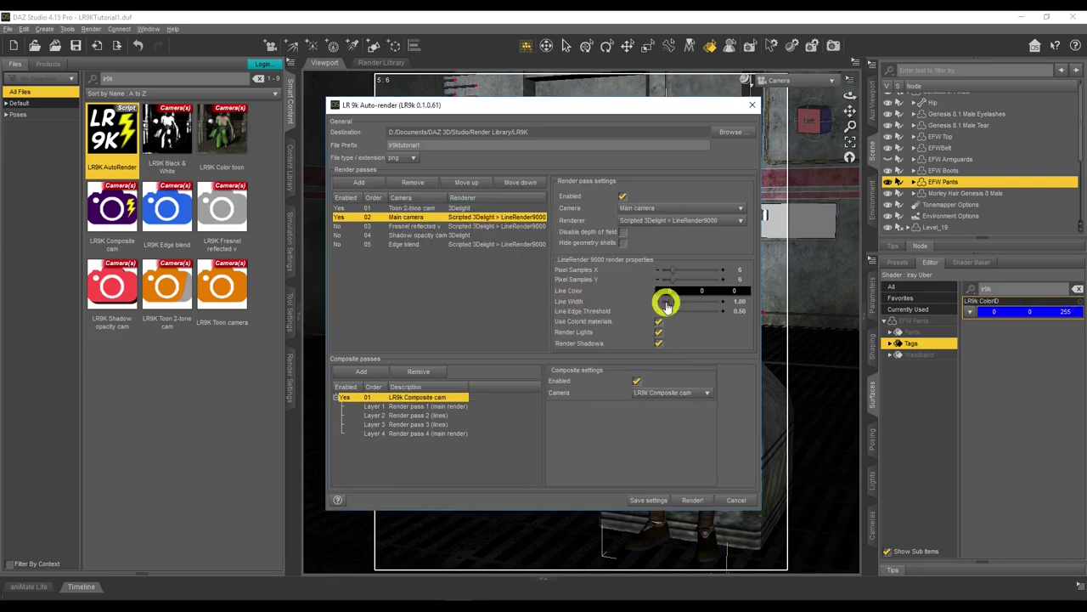
mouse_move(671, 300)
mouse_down()
mouse_move(727, 304)
mouse_move(671, 302)
mouse_up()
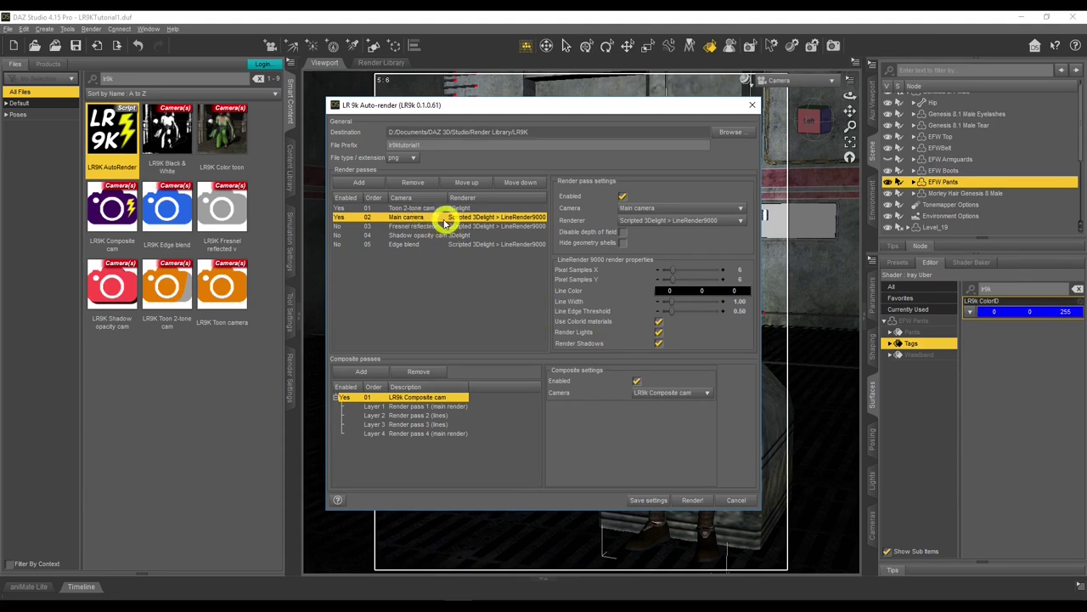
Turn off Render Shadows and Render Lights for the Main camera pass and disable the LR9k Composite cam pass.
click(657, 344)
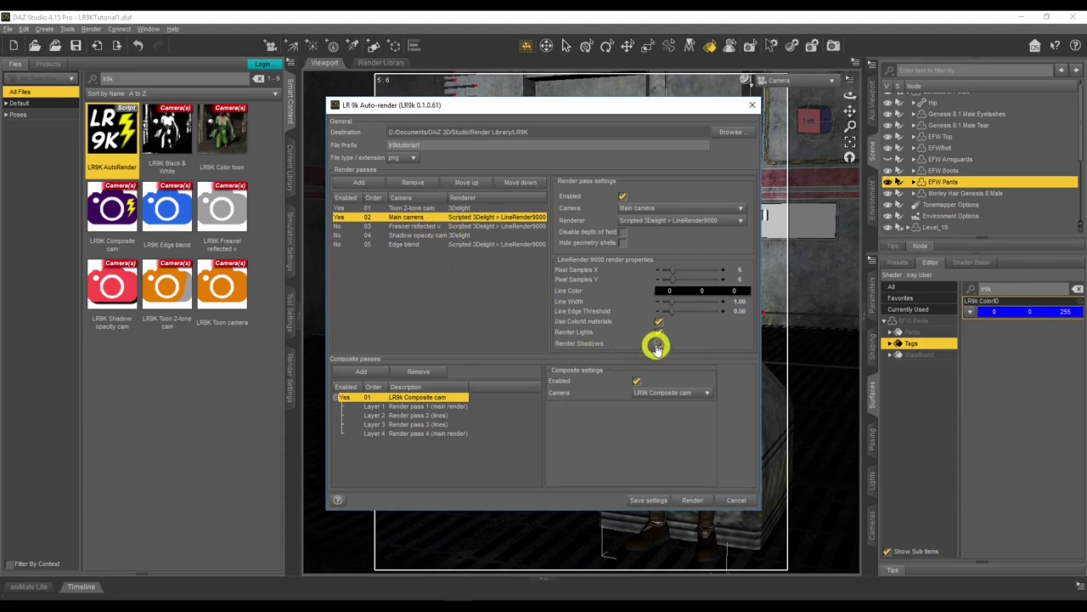
click(656, 332)
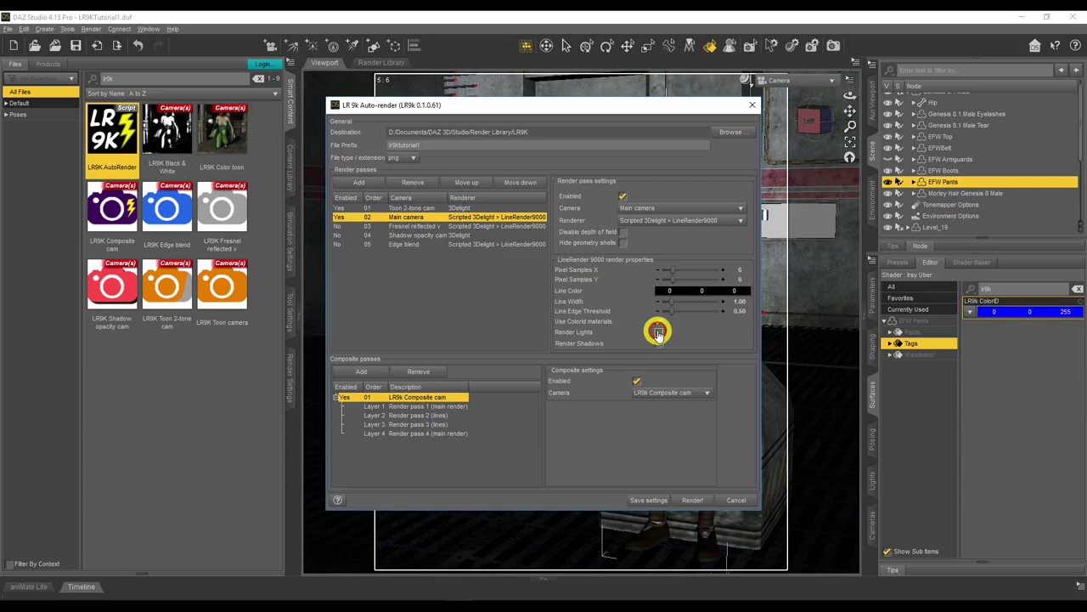
click(583, 321)
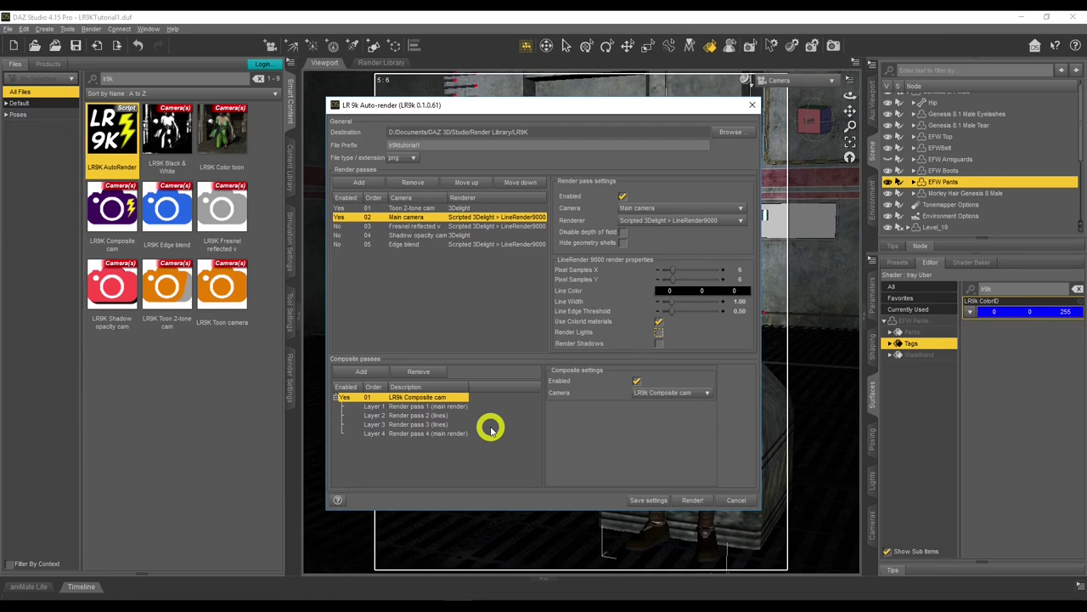
click(636, 381)
click(591, 427)
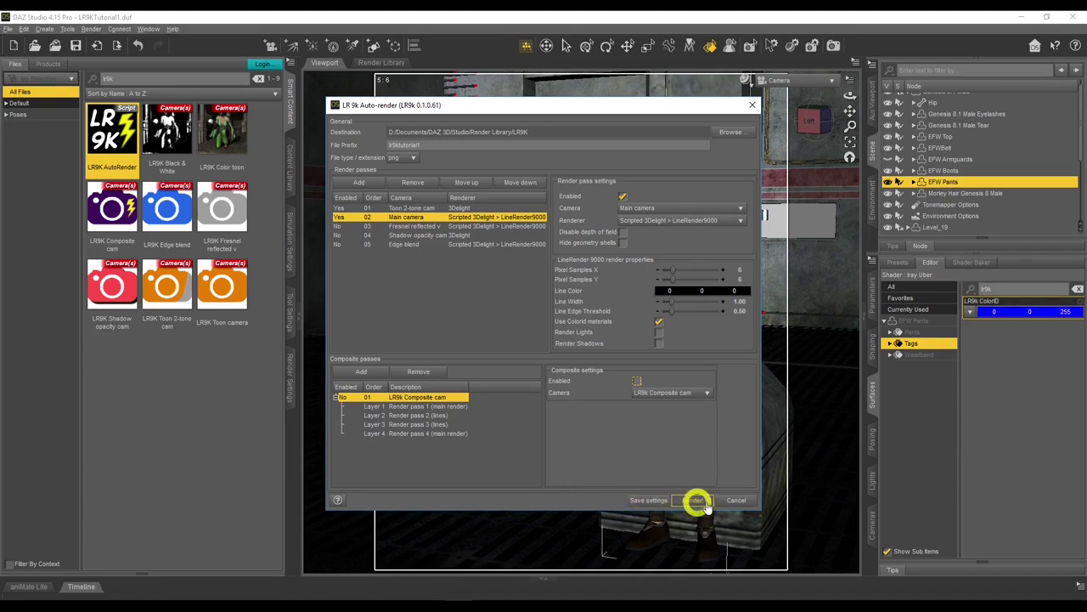
Save the auto-render settings and start the render.
click(646, 500)
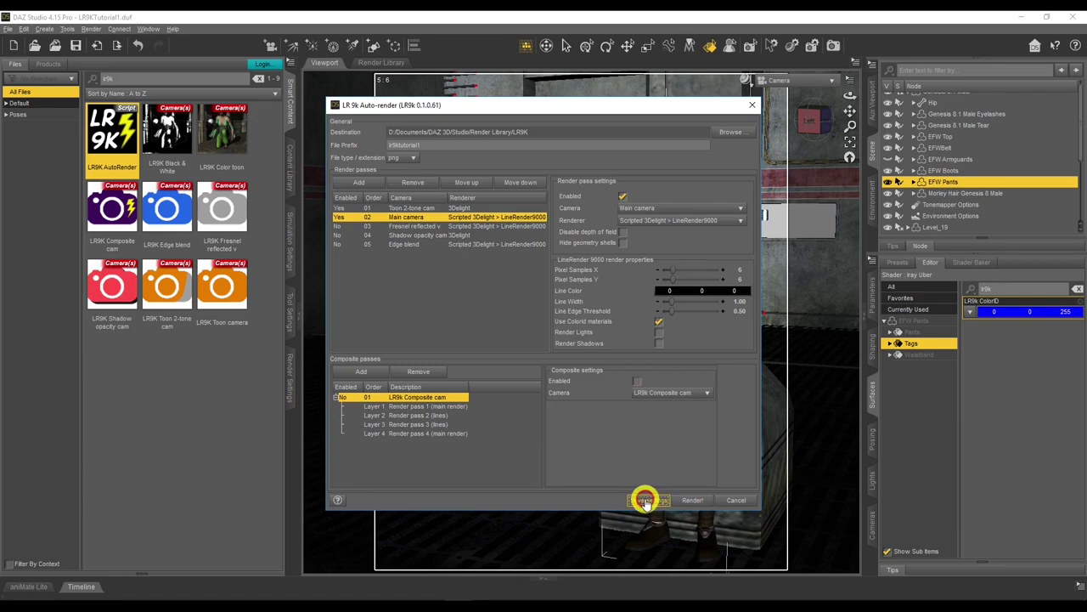
click(698, 503)
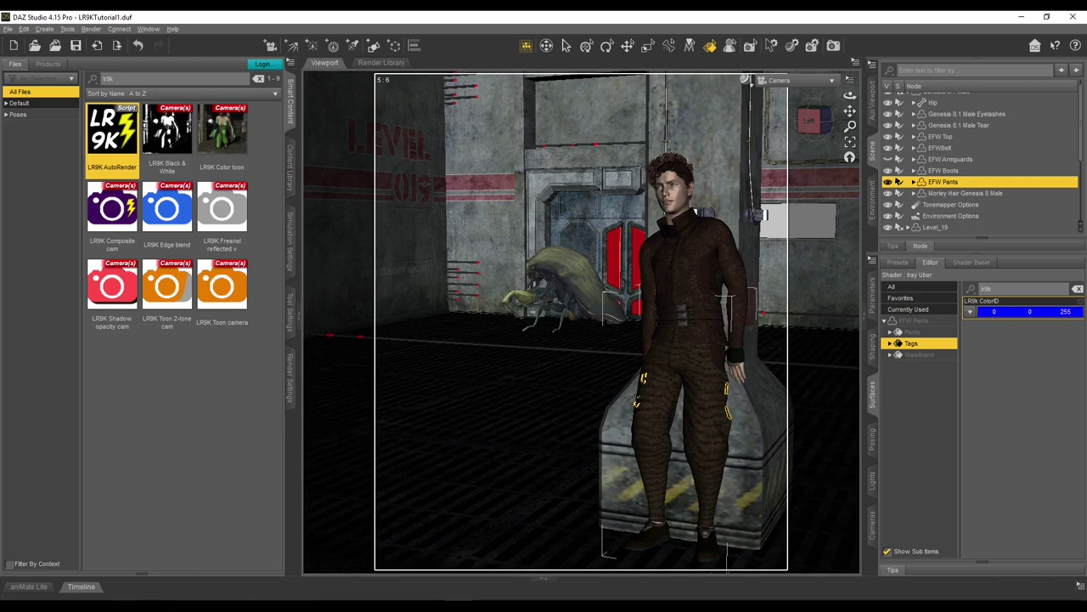
Switch to File Explorer and view the lr9ktutorial1_01_Toon 2-tone cam render from the LR9K output folder.
click(128, 565)
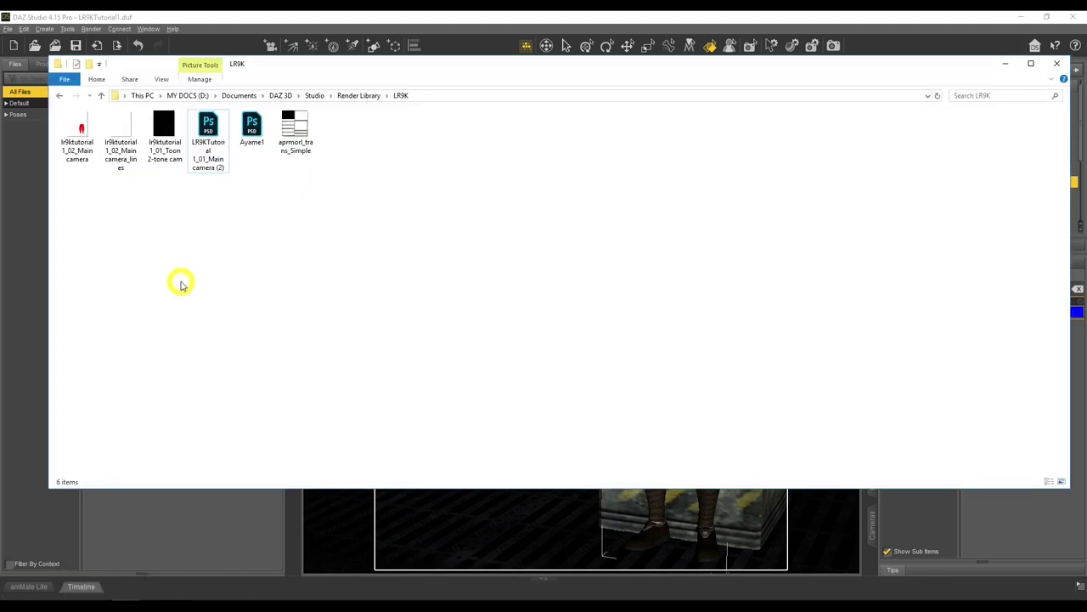
double_click(170, 163)
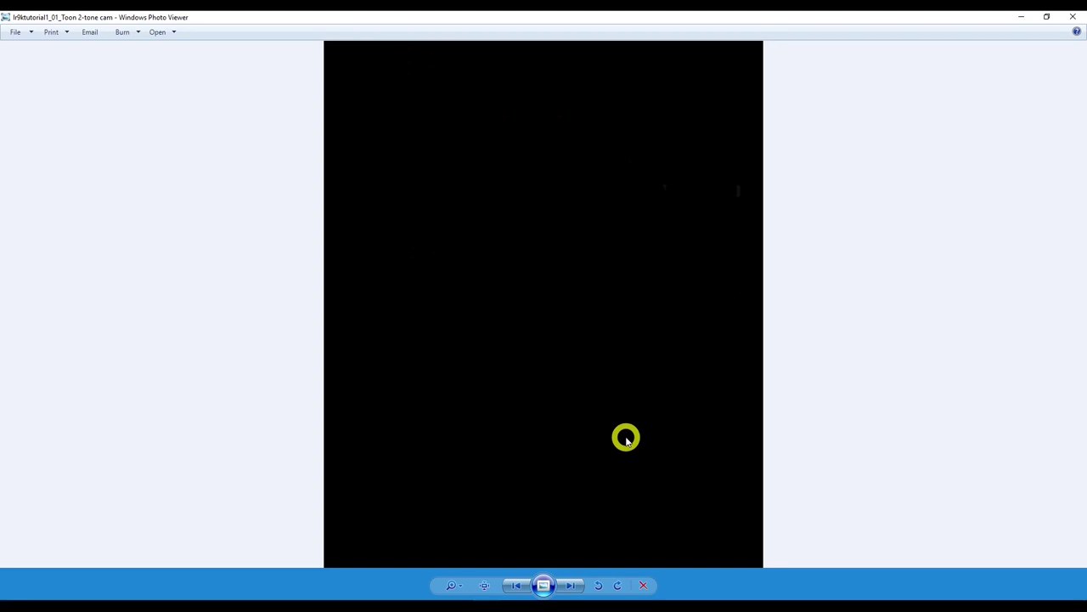
key(alt+F4)
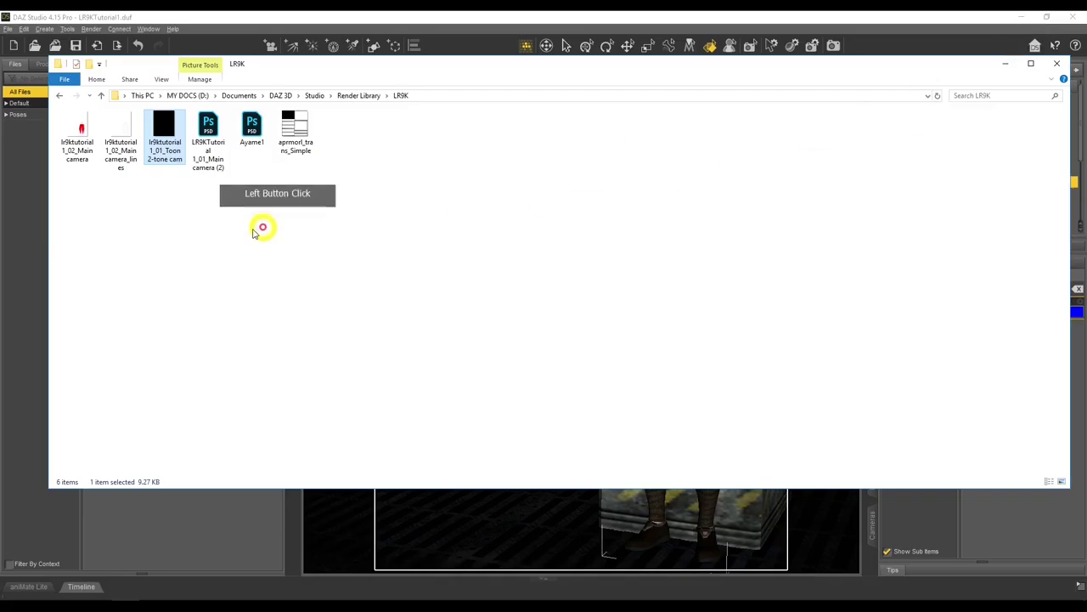
Compare the lr9ktutorial1_02_Main camera render with its lines render, and return to DAZ Studio.
click(73, 144)
double_click(73, 144)
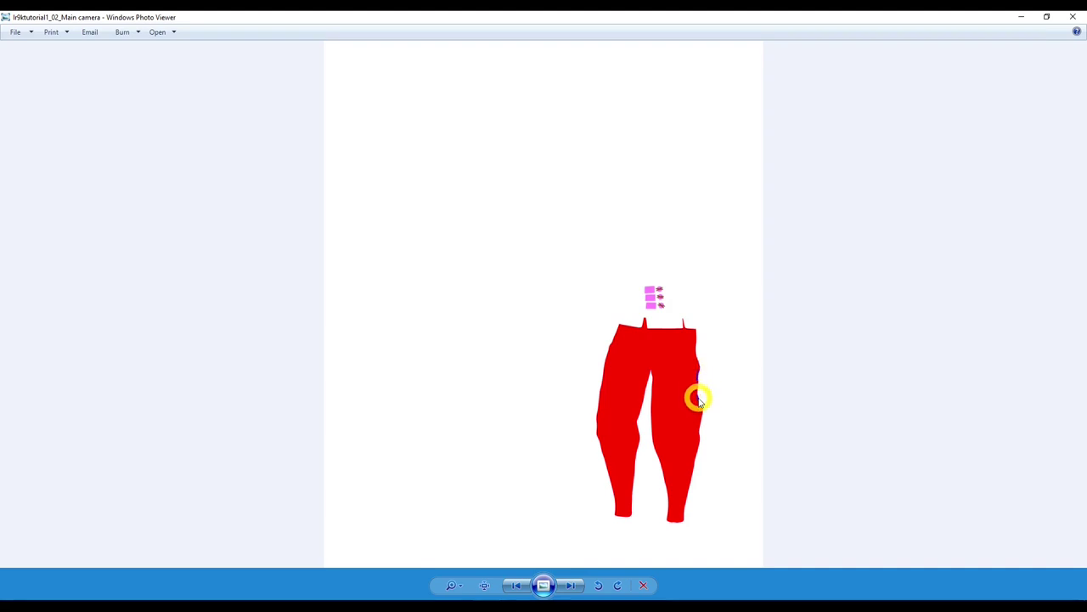
click(569, 584)
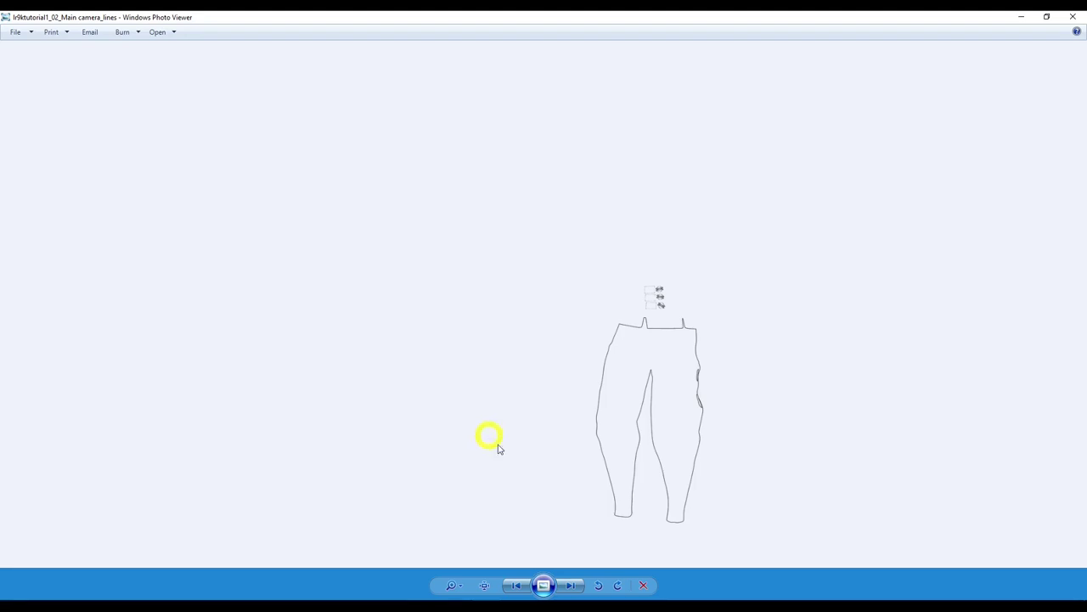
click(517, 584)
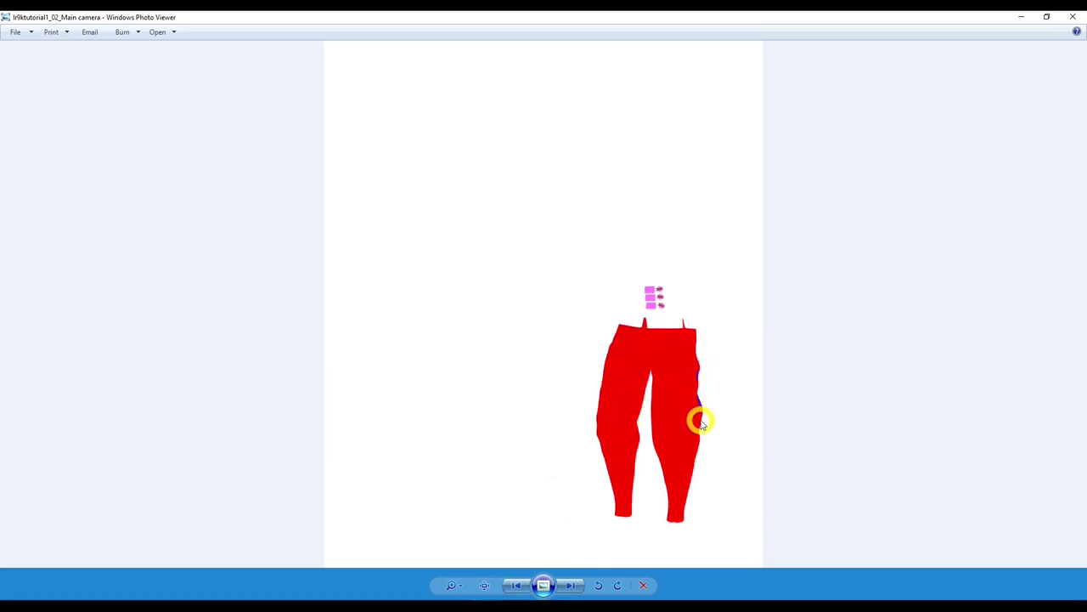
click(567, 585)
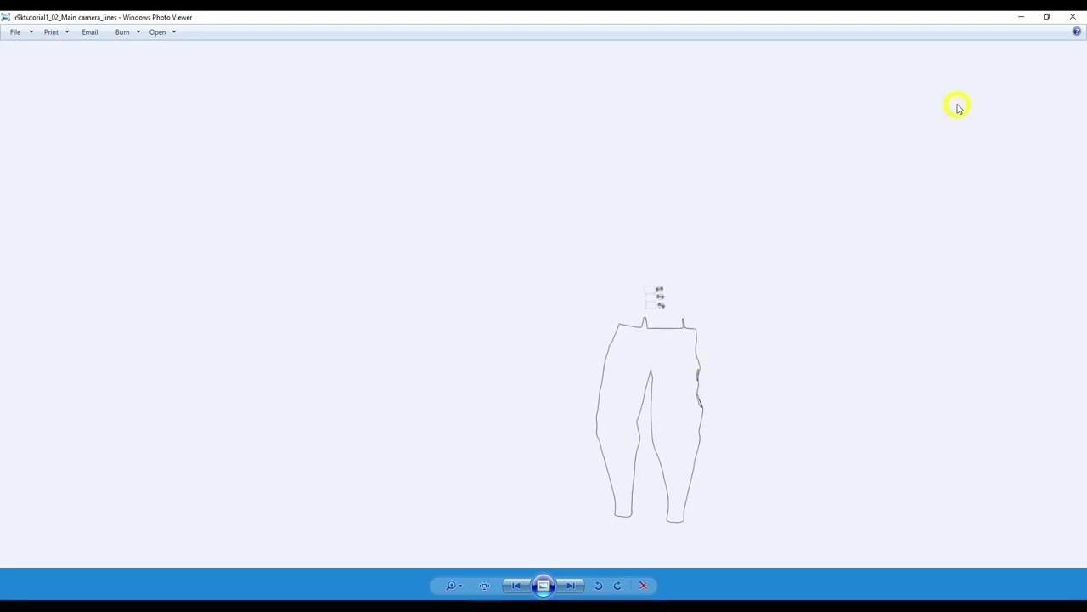
click(1073, 17)
click(516, 564)
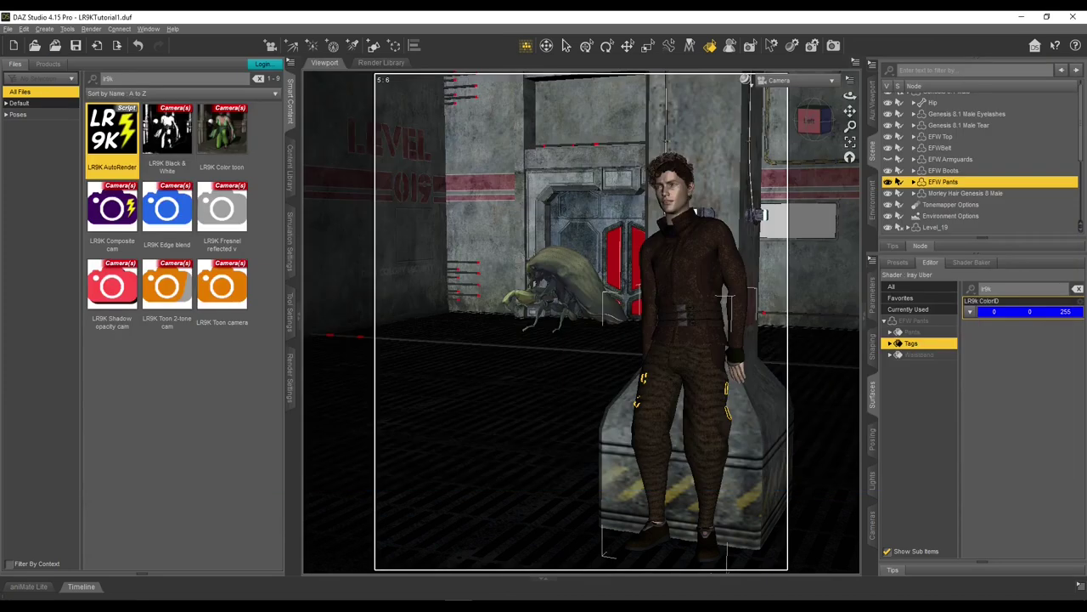
Select the Genesis 8.1 Male figure and expand its individual surfaces for editing.
click(563, 204)
click(740, 371)
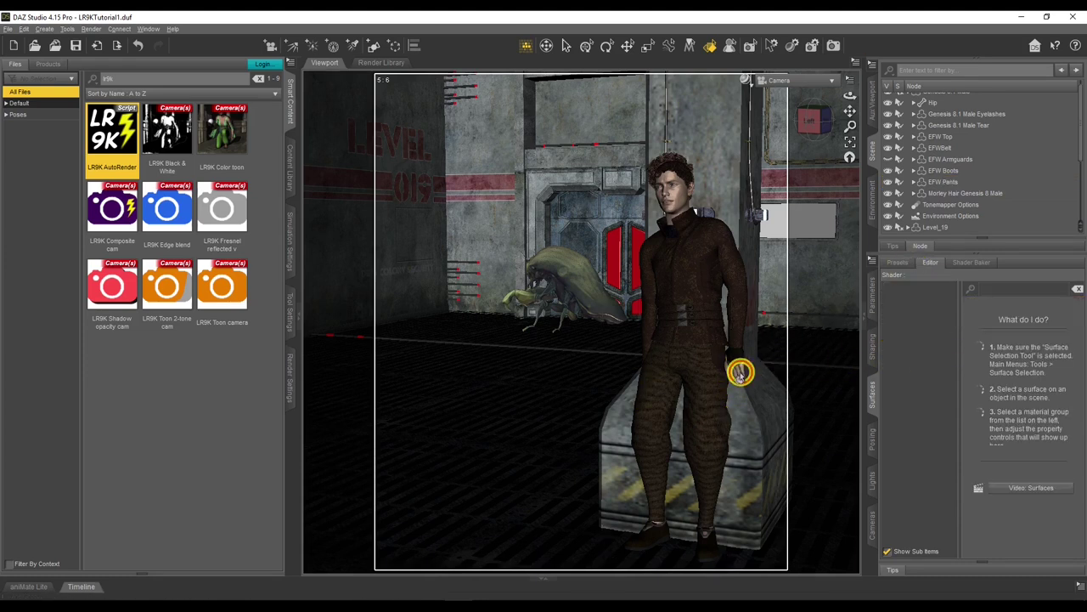
click(736, 112)
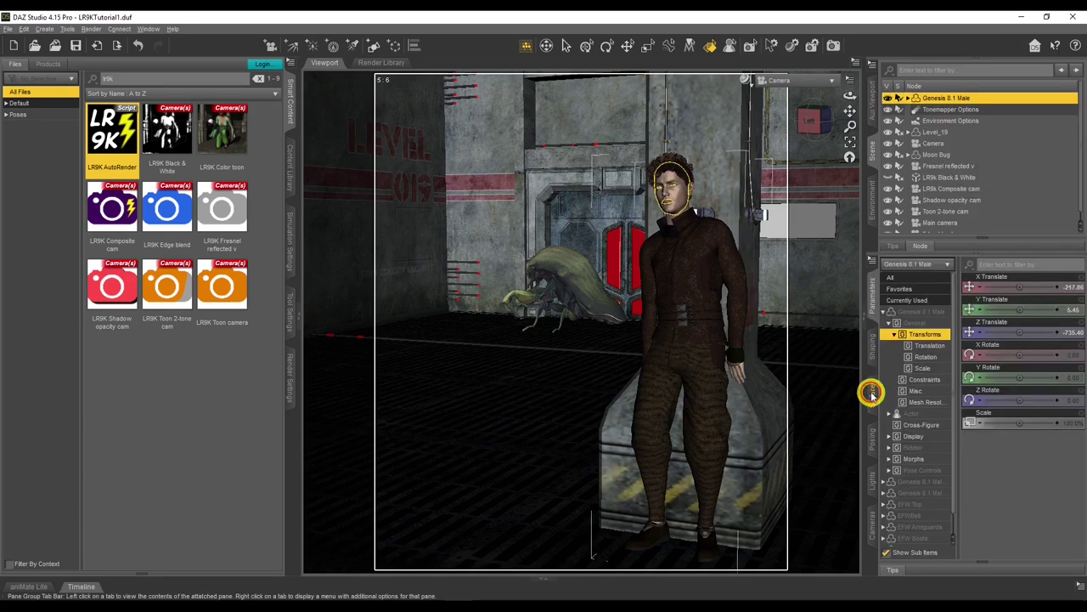
click(873, 388)
click(889, 343)
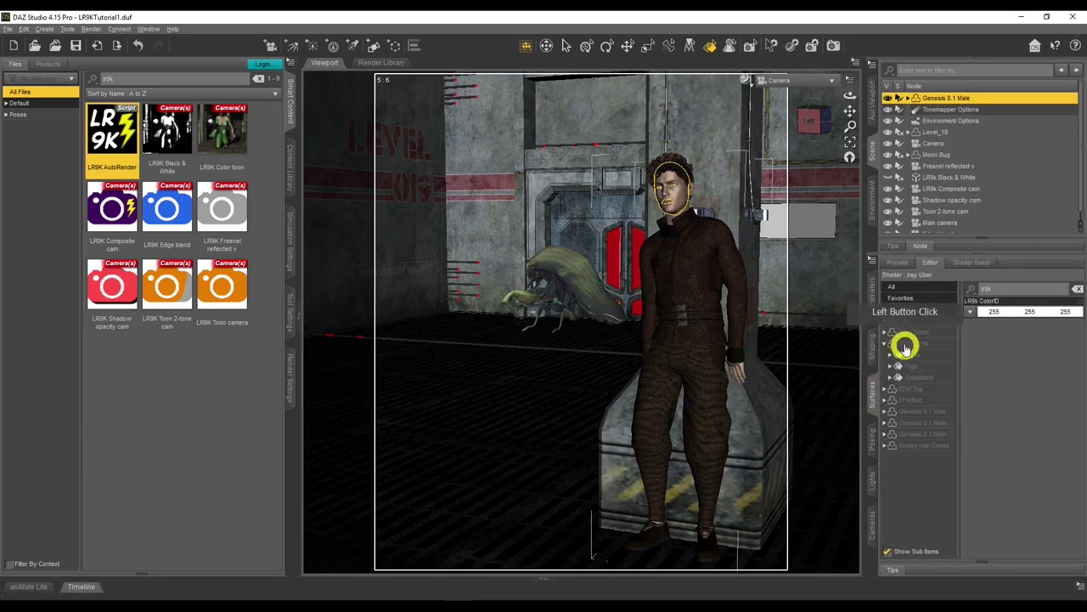
click(884, 413)
scroll(901, 425, down, 3)
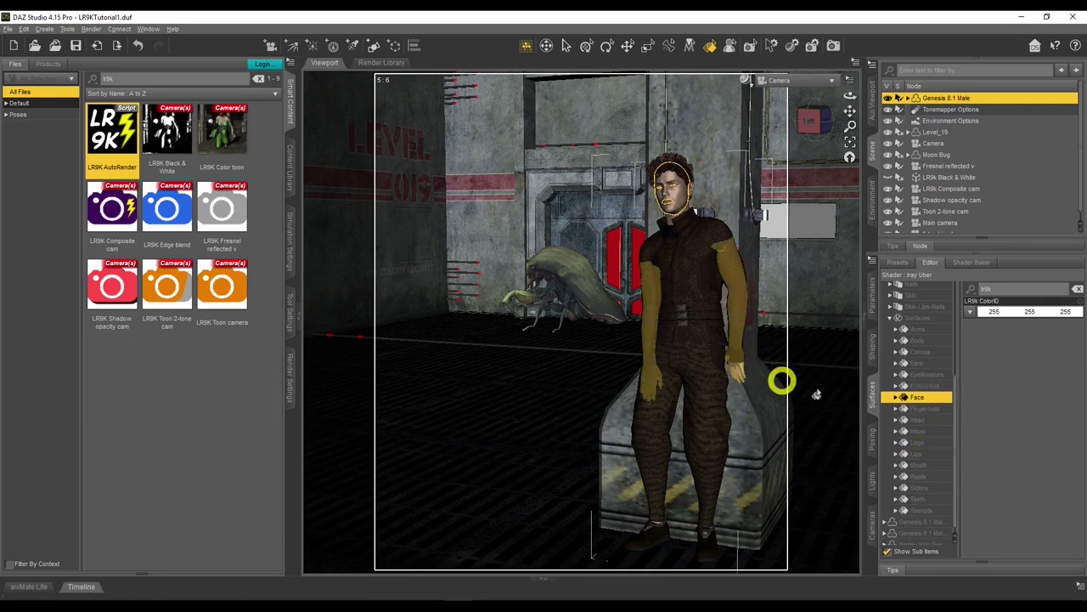
scroll(920, 420, down, 1)
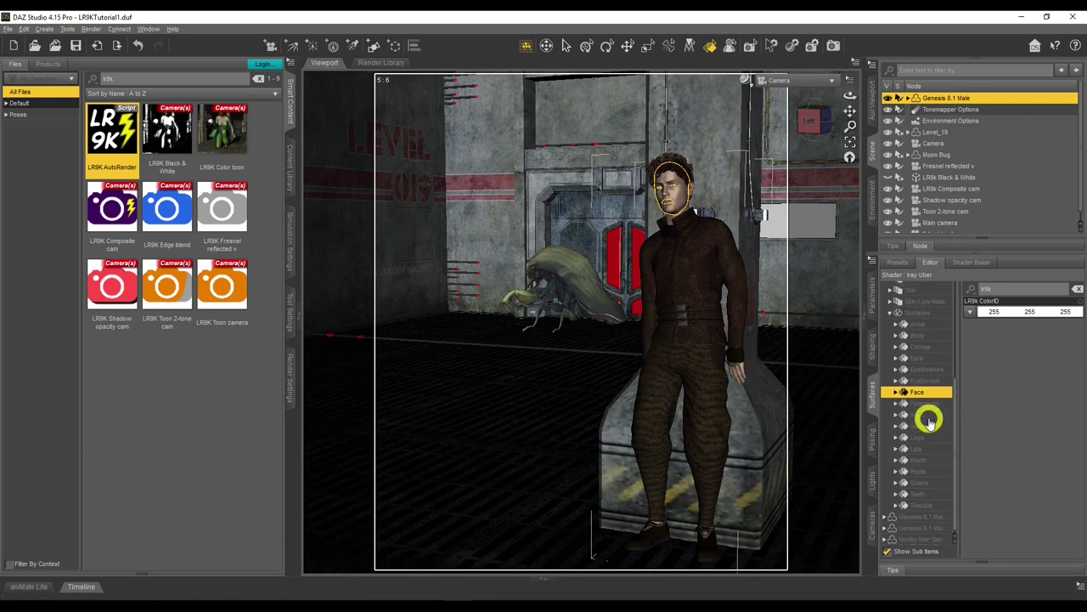
Set the LR9k ColorID of the figure's Arms surface to purple (128, 0, 255).
click(921, 324)
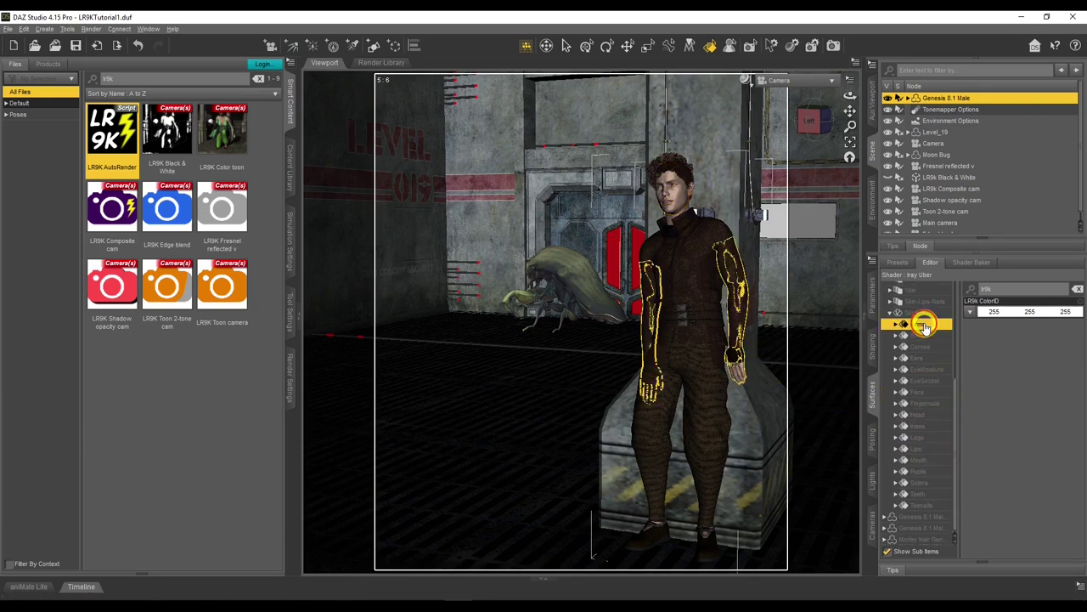
click(1006, 314)
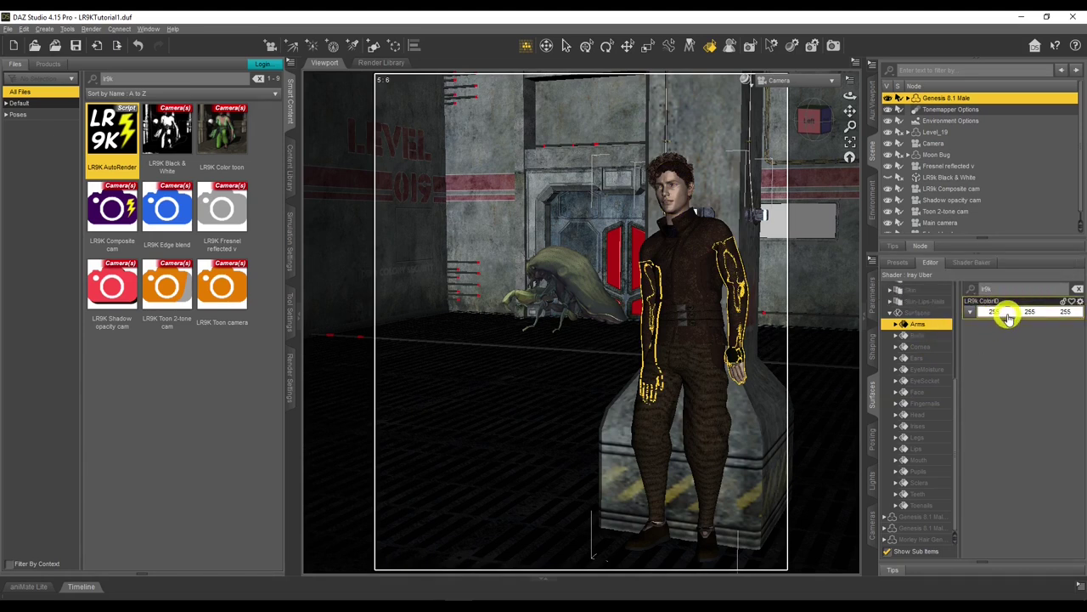
click(1008, 316)
click(491, 308)
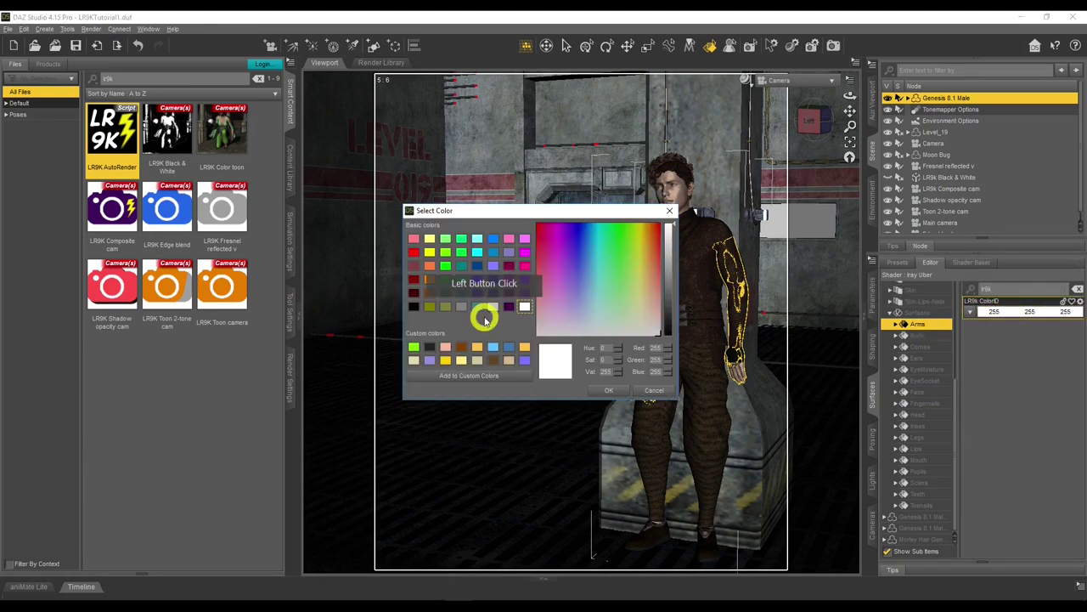
click(523, 279)
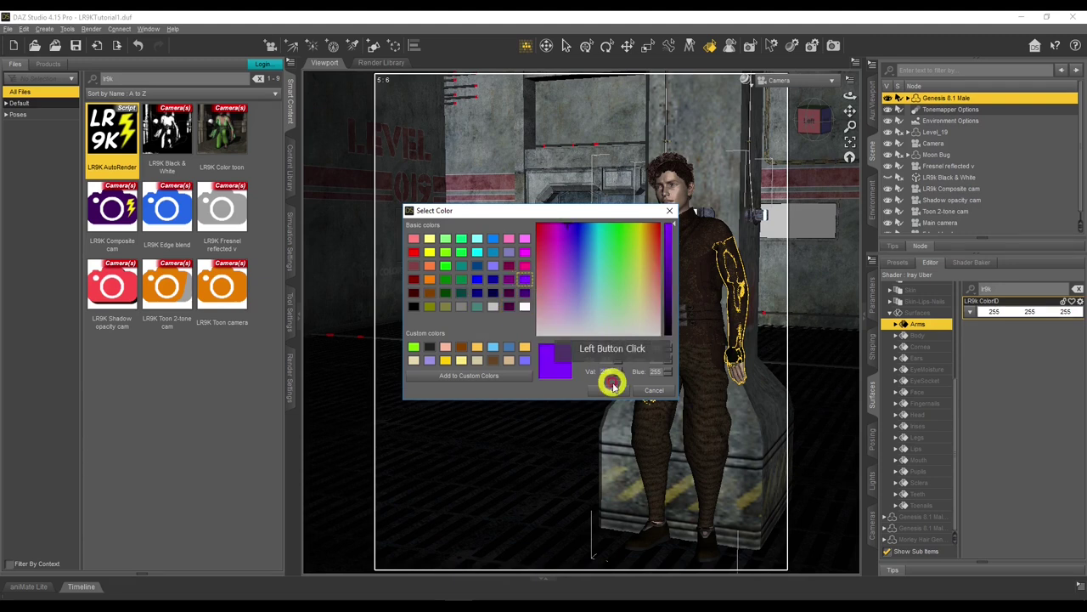
click(608, 390)
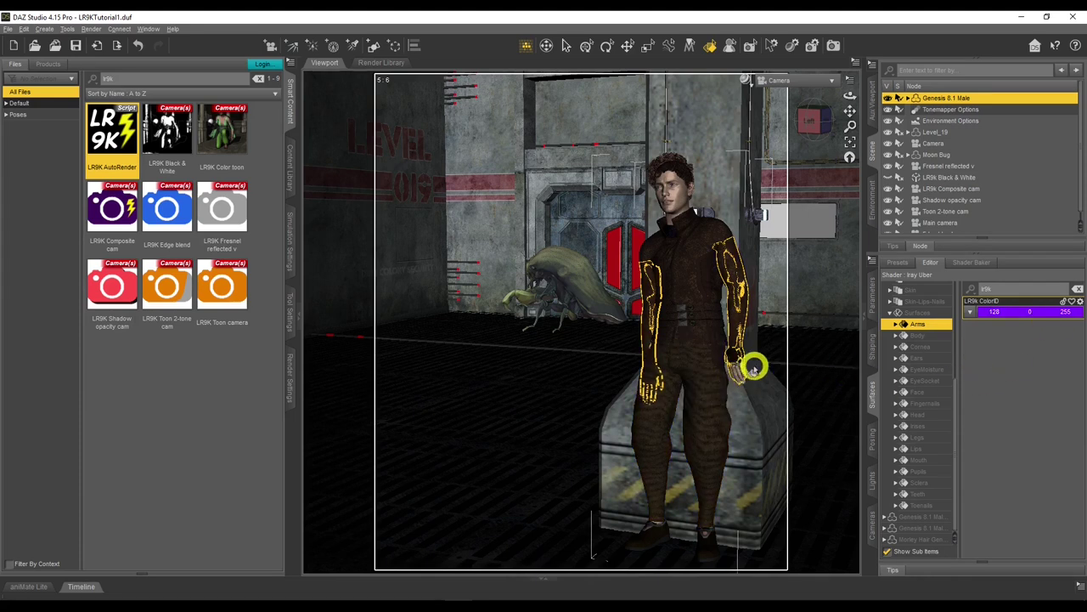
Set the LR9k ColorID of the Arms surface to green (0, 255, 0).
click(1020, 313)
click(510, 281)
click(447, 253)
click(609, 390)
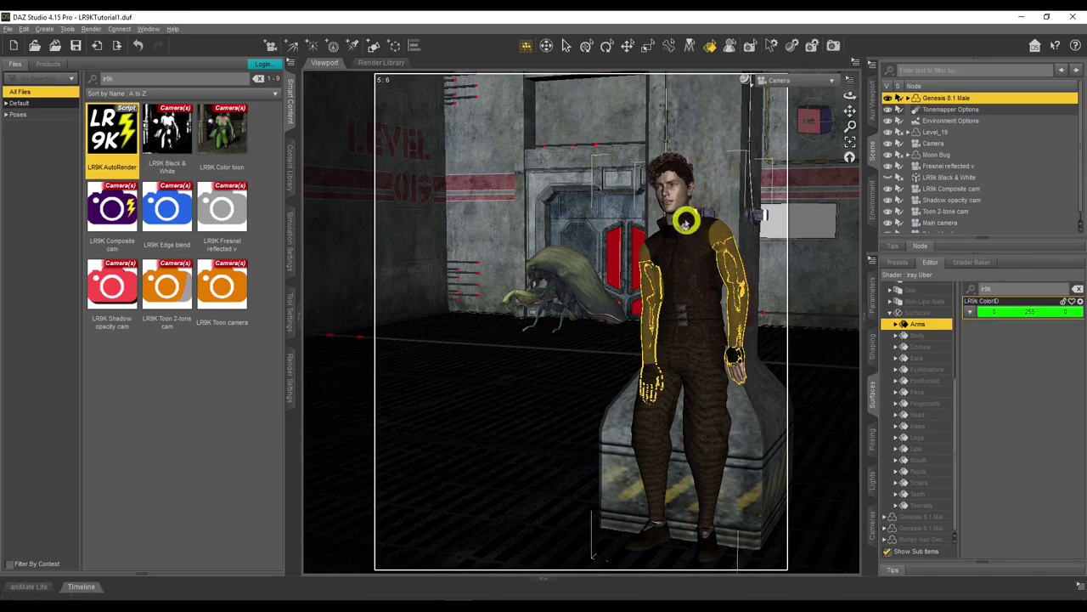
Assign the green LR9k ColorID (0, 255, 0) to the Legs surface of the Genesis 8.1 Male.
click(680, 202)
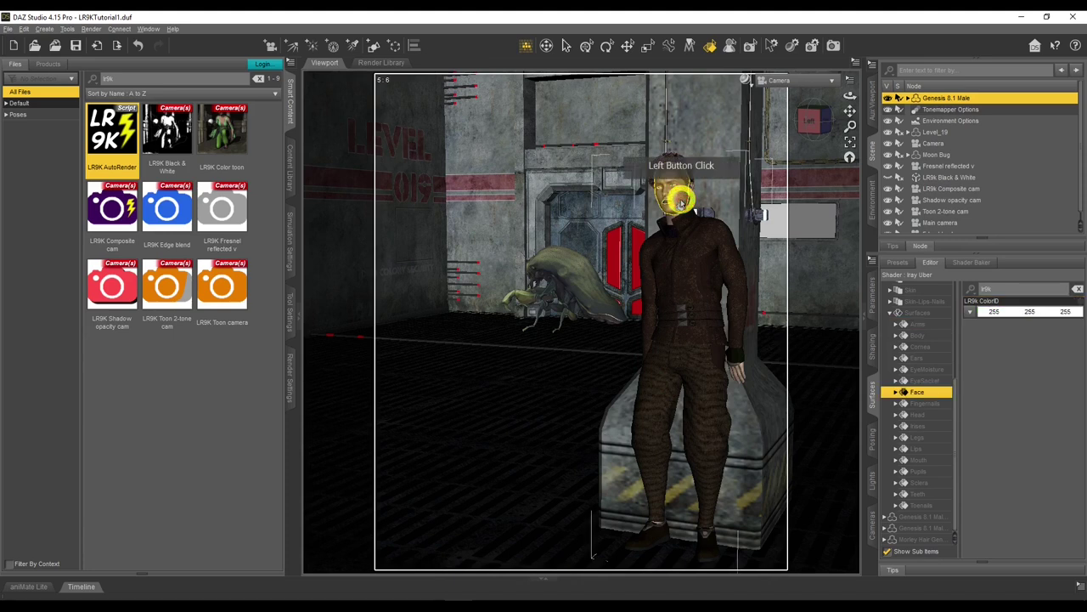
click(671, 218)
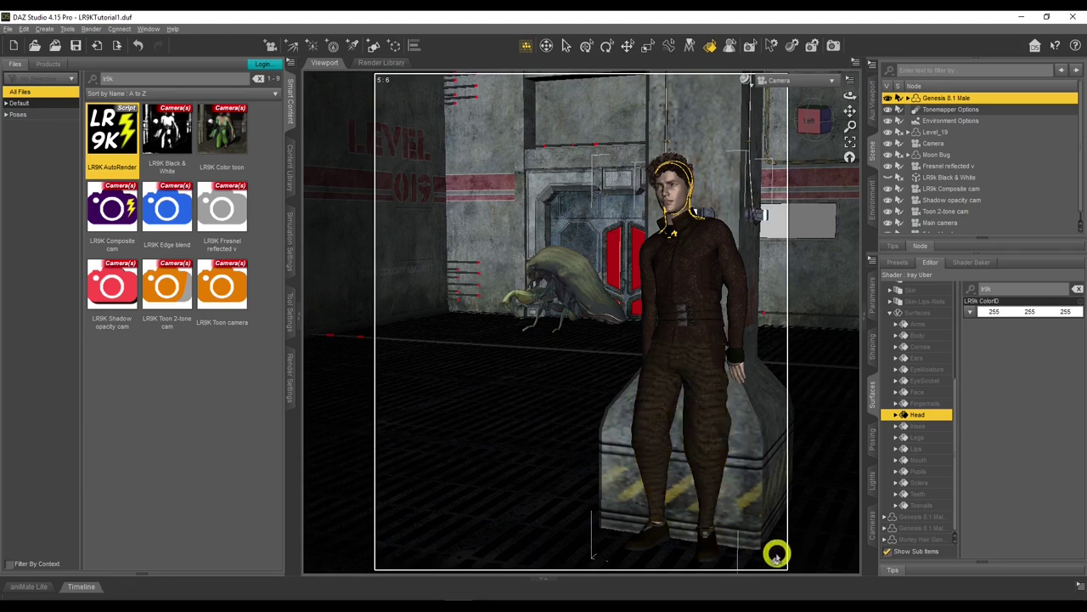
click(706, 534)
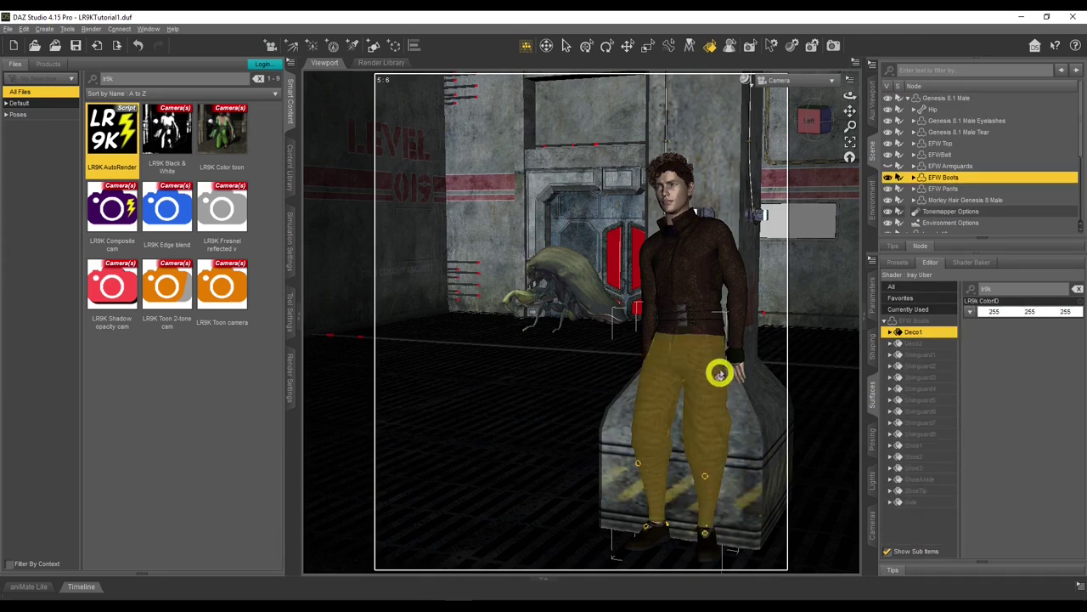
click(738, 372)
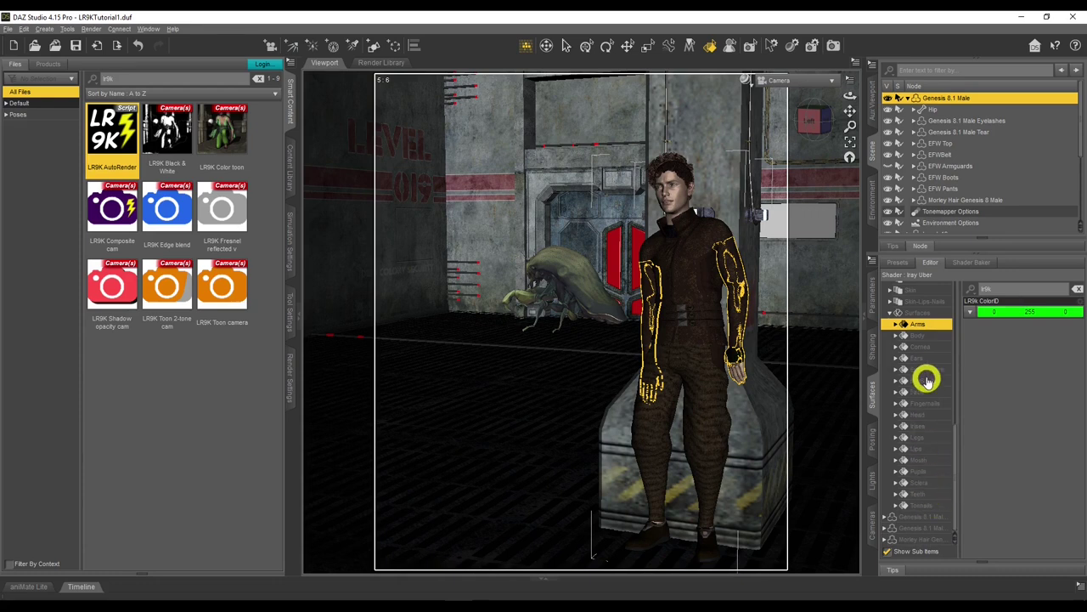
click(917, 436)
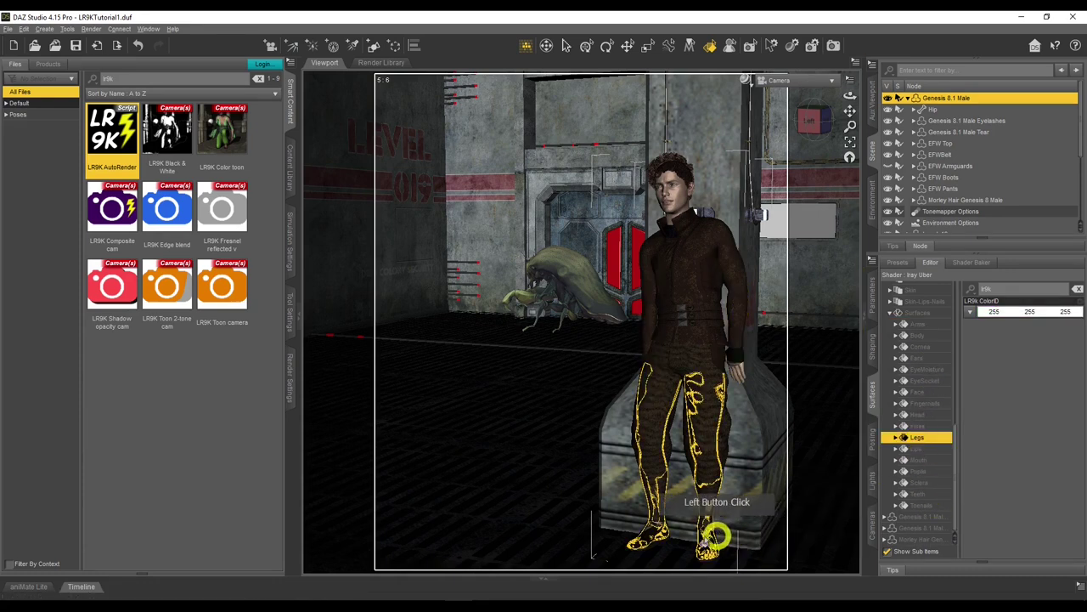
click(1003, 311)
click(443, 269)
click(603, 388)
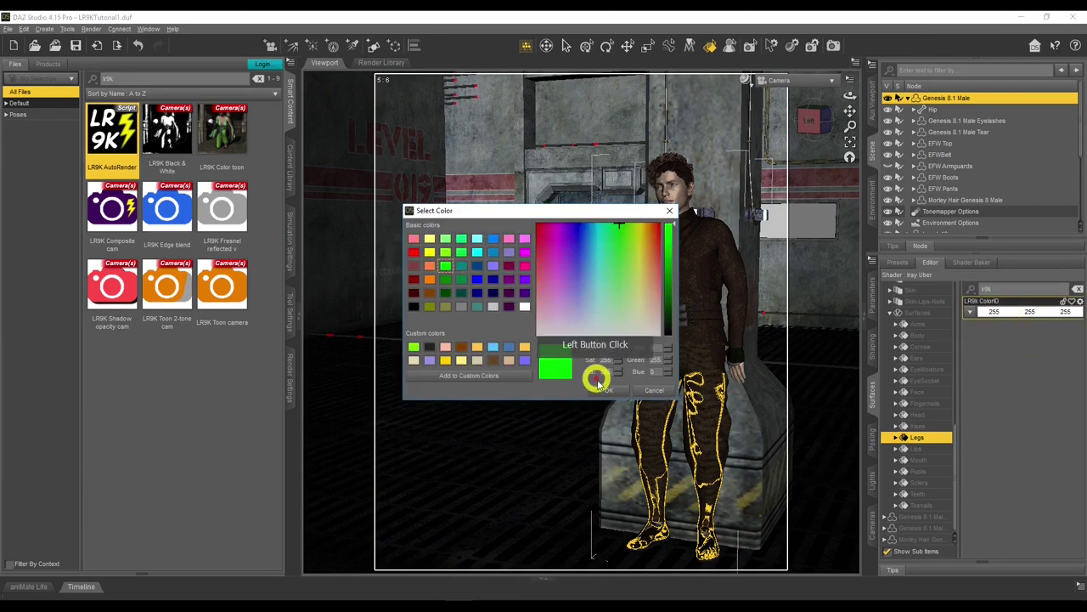
click(1027, 330)
click(351, 292)
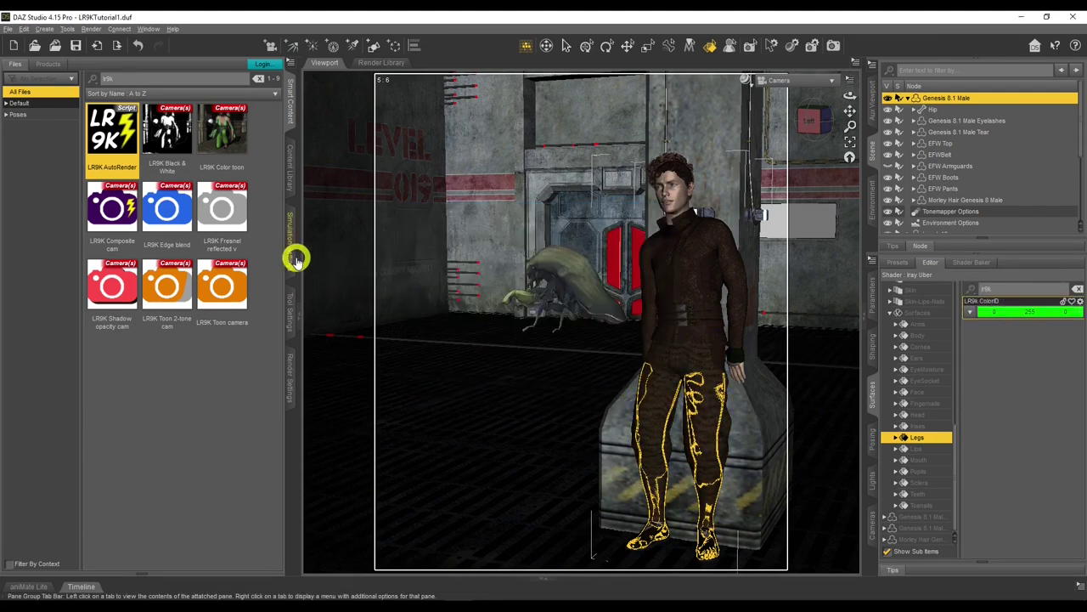
Open LR9K AutoRender, disable the Toon 2-tone cam pass and render with only the Main camera pass enabled.
double_click(111, 146)
click(622, 196)
click(417, 217)
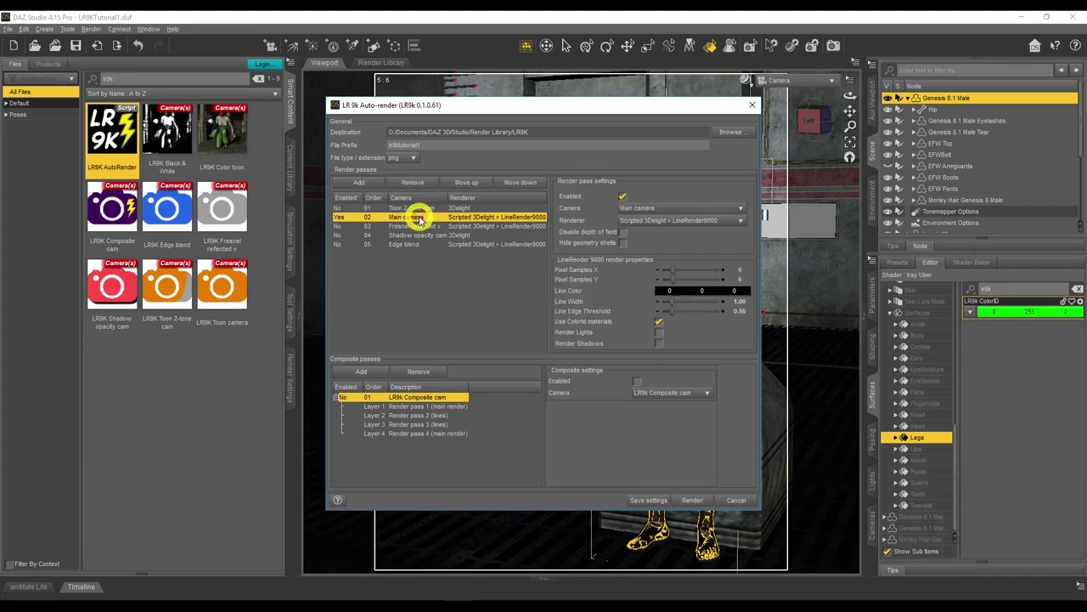
click(434, 145)
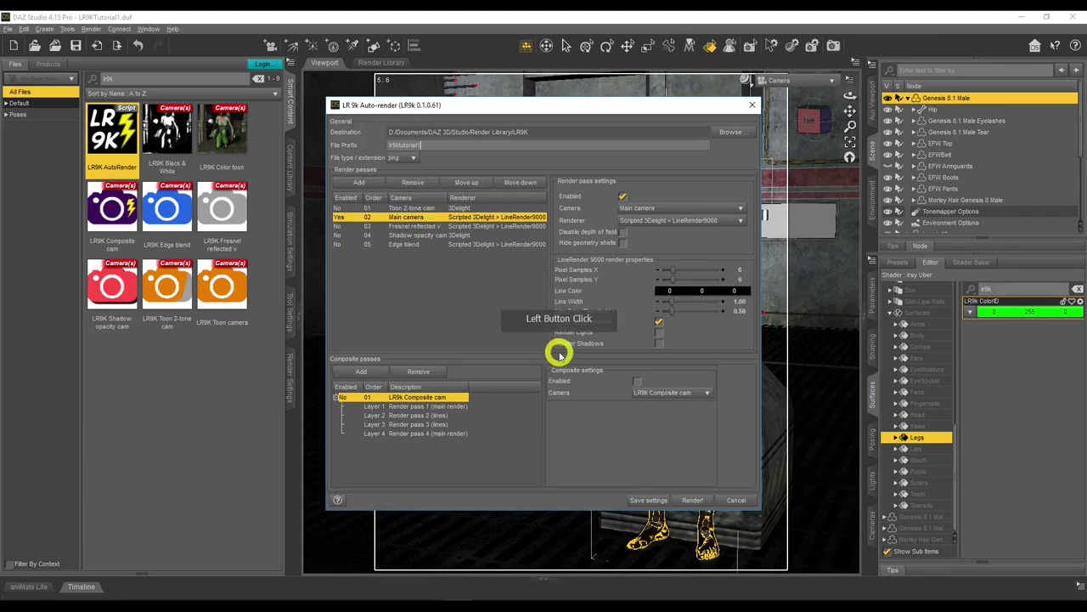
click(696, 501)
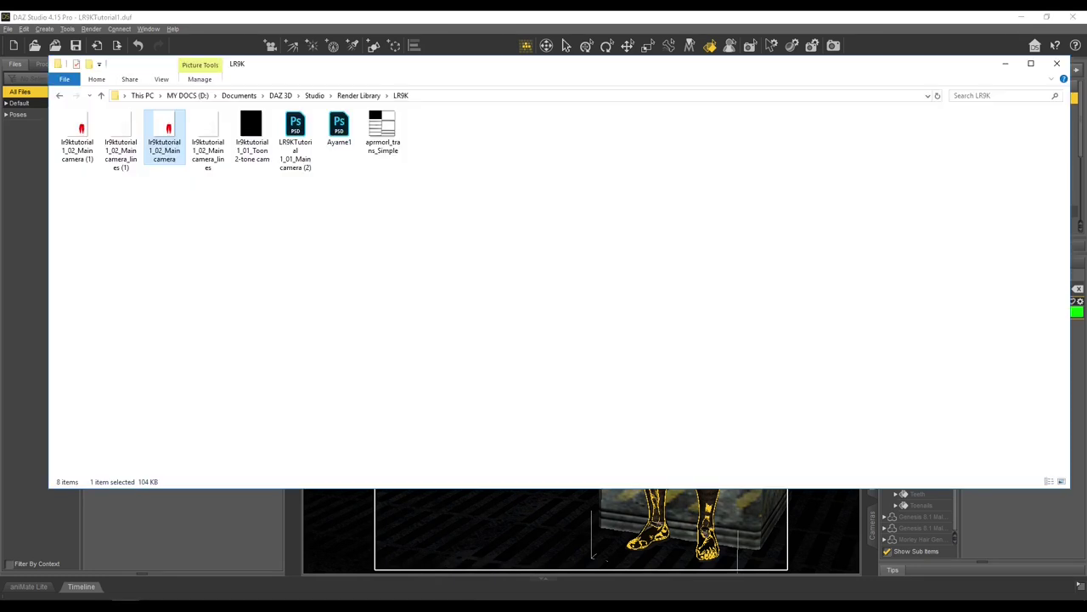
View the lr9ktutorial1_02_Main camera (1) render and its lines render from the LR9K output folder, and return to DAZ Studio.
click(213, 231)
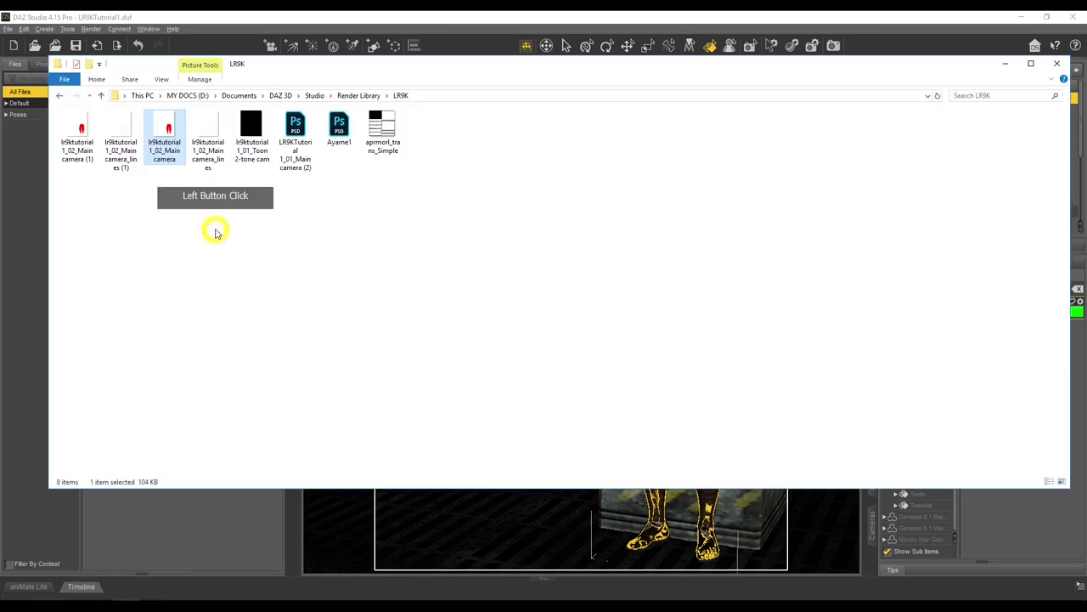
double_click(80, 157)
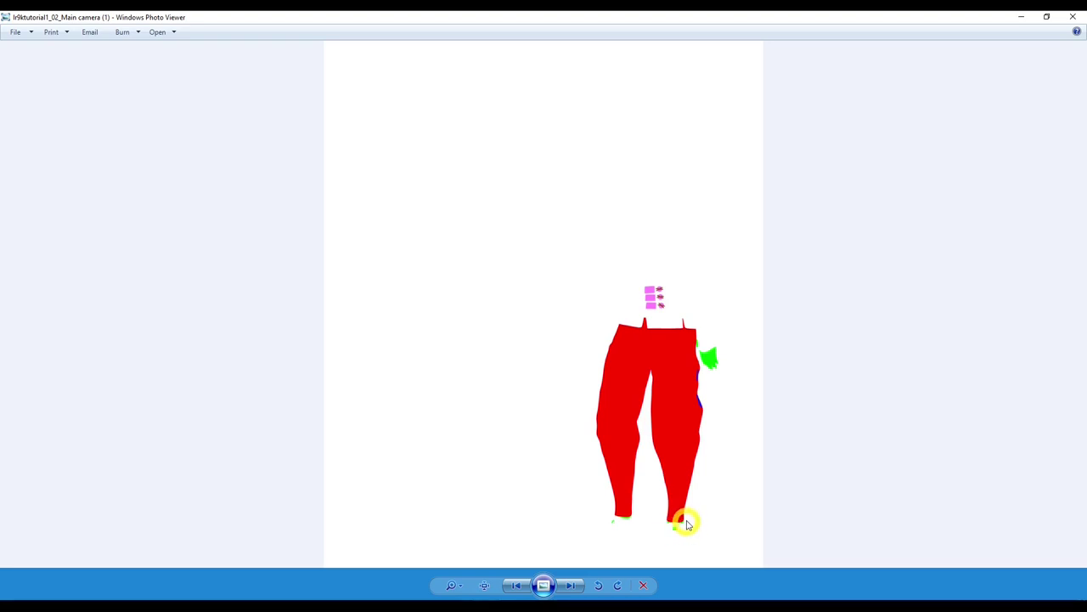
click(571, 585)
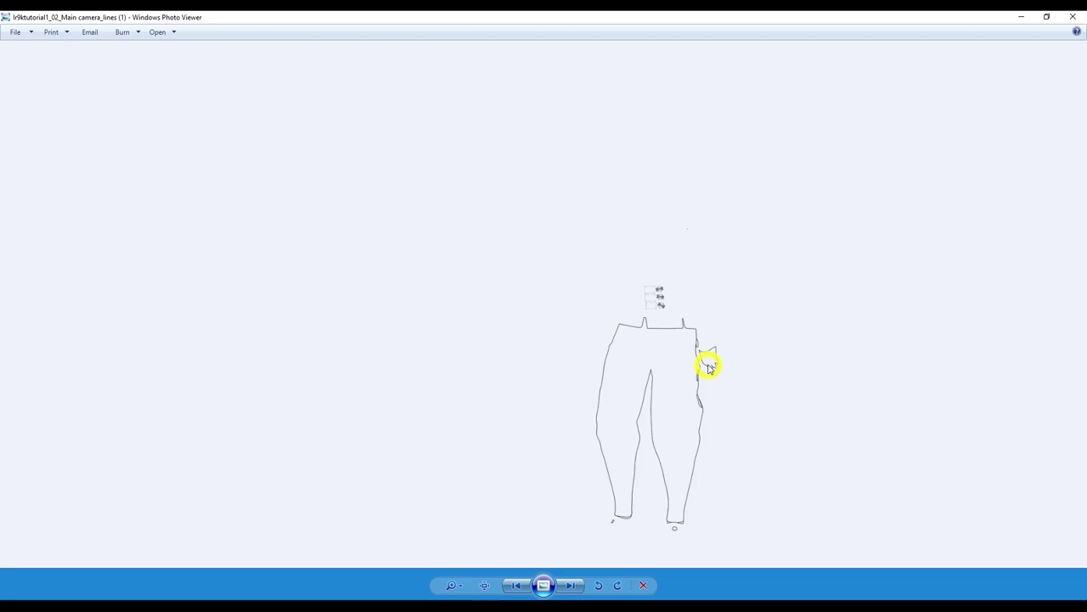
click(1073, 17)
click(787, 15)
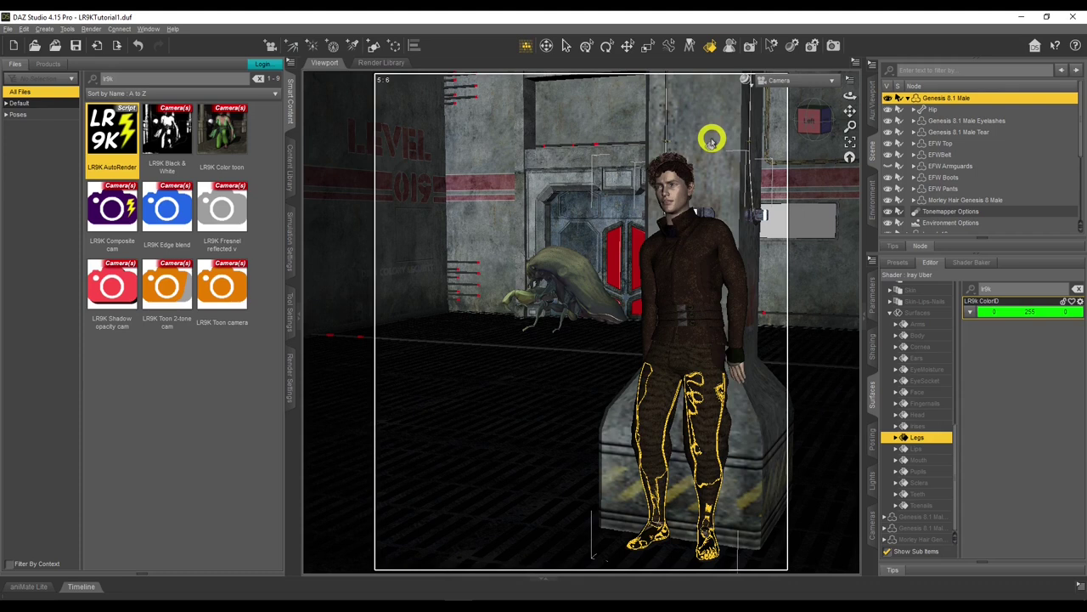
Set the LR9k ColorID of the figure's Face surface to green (0, 255, 0).
click(685, 208)
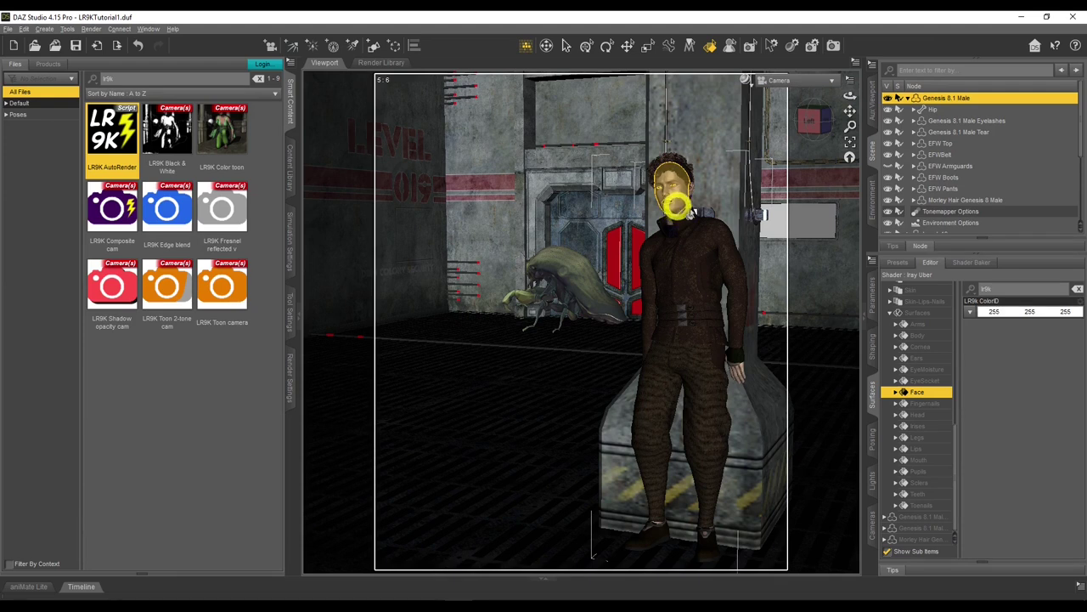
click(1017, 316)
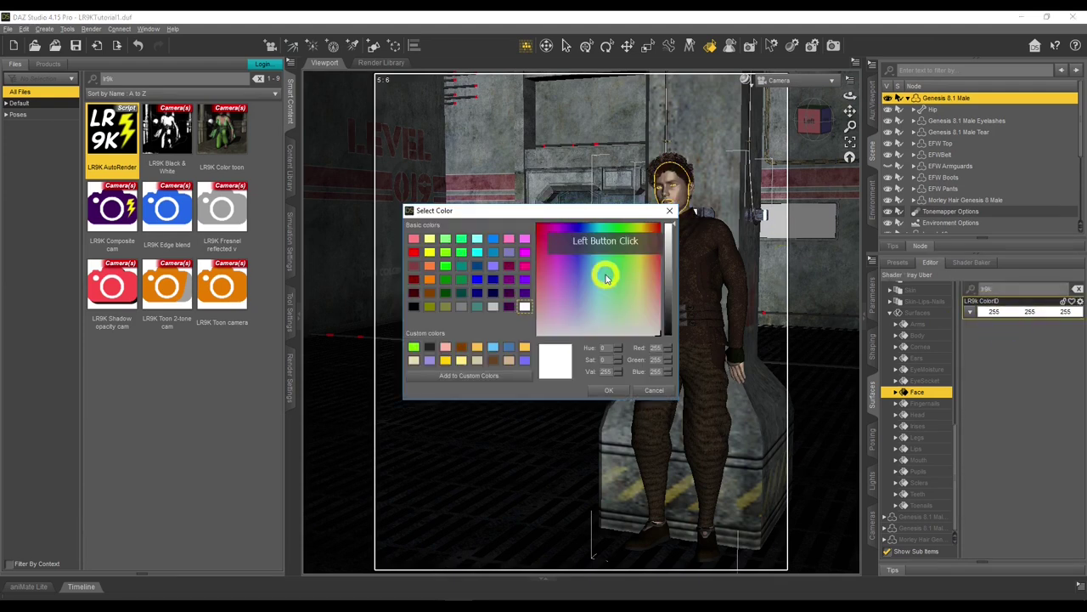
click(445, 266)
click(606, 390)
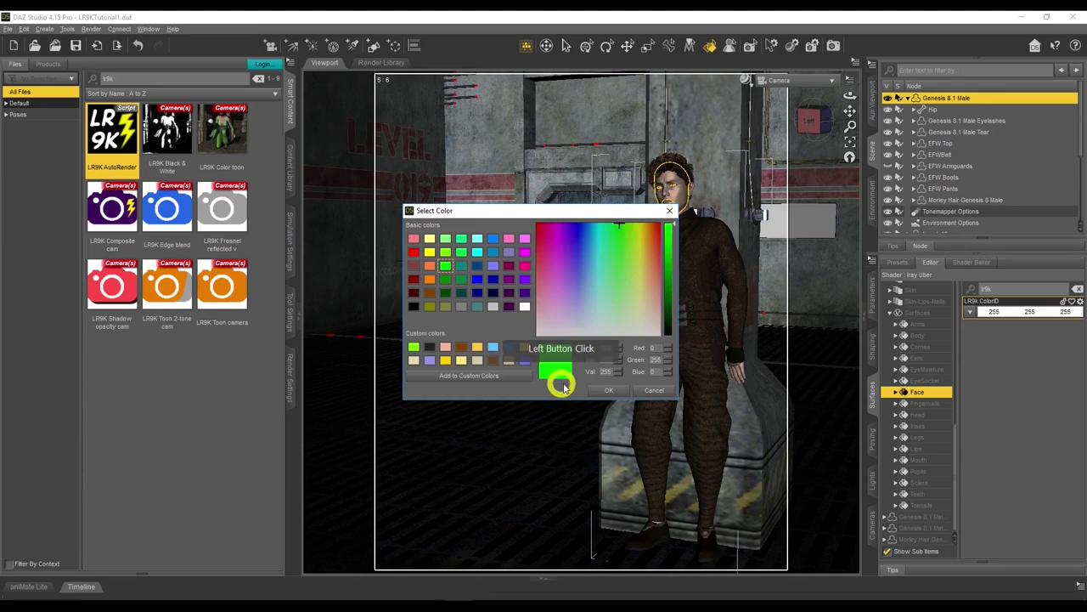
click(785, 83)
click(770, 181)
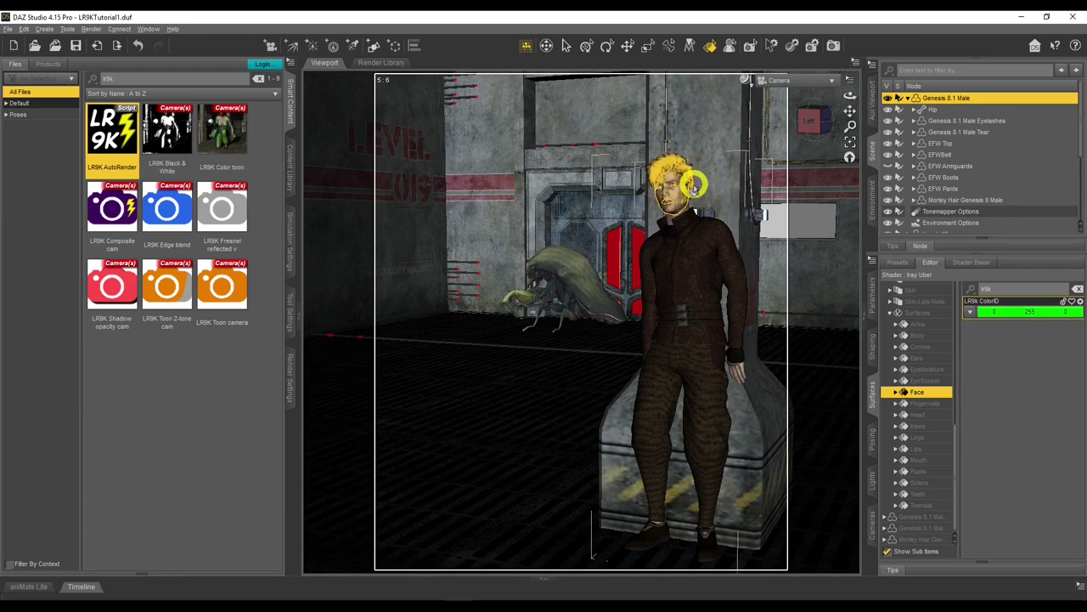
Set the LR9k ColorID of the Ears surface to blue (0, 0, 255).
click(692, 194)
click(993, 311)
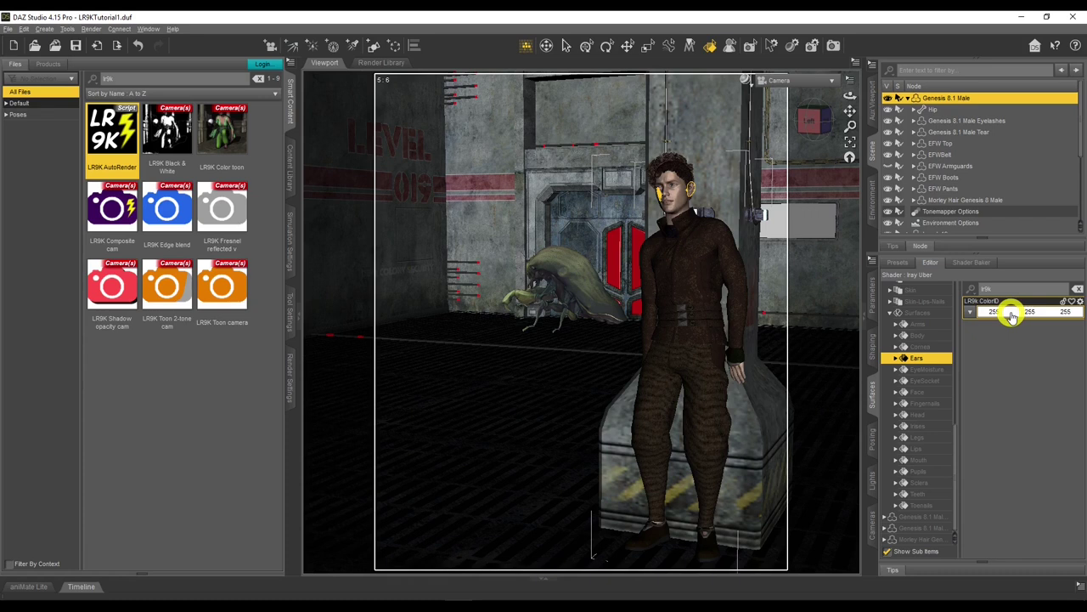
click(1011, 313)
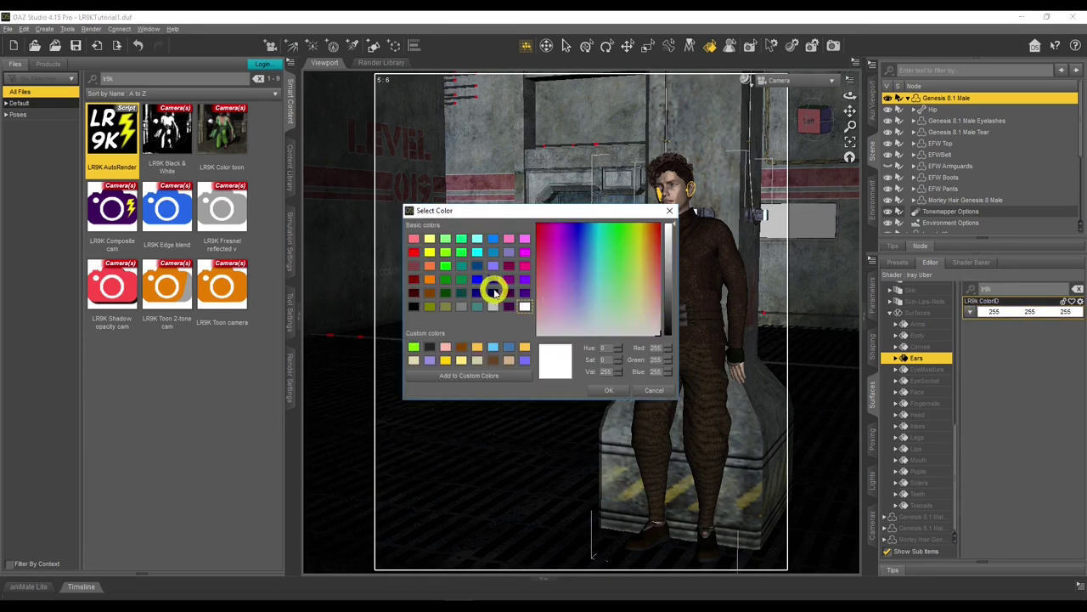
click(479, 279)
click(610, 390)
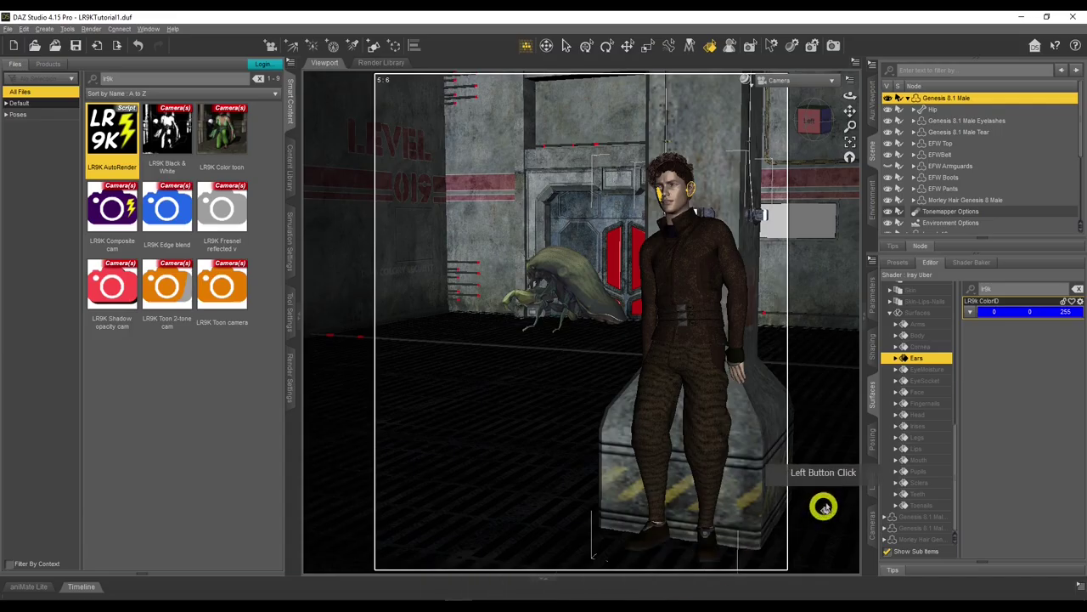
Set the LR9k ColorID of the Fingernails and Toenails surfaces together to blue (0, 0, 255).
click(930, 403)
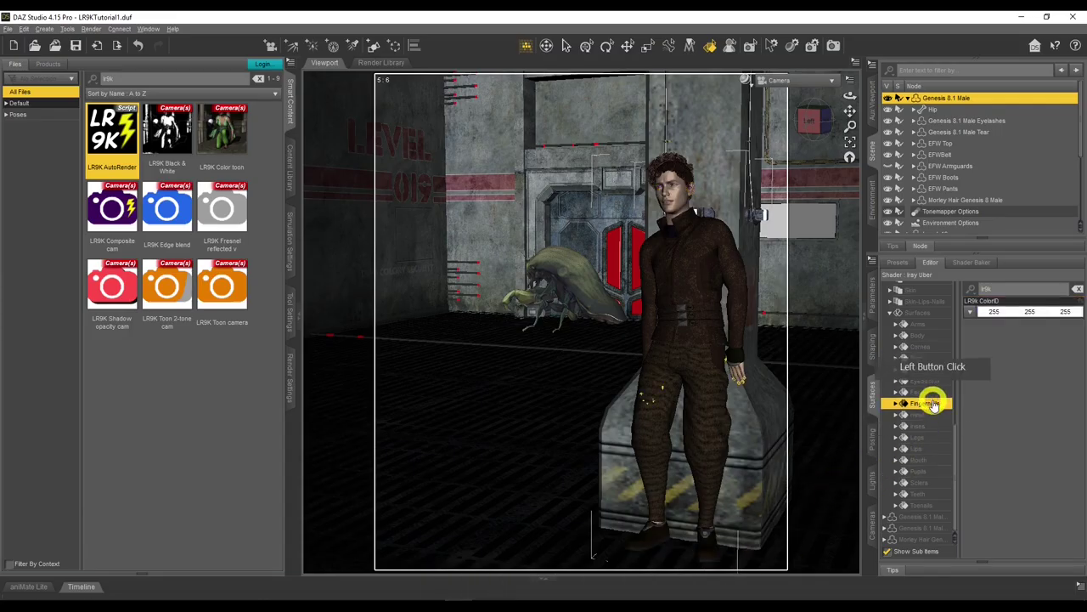
ctrl+click(920, 505)
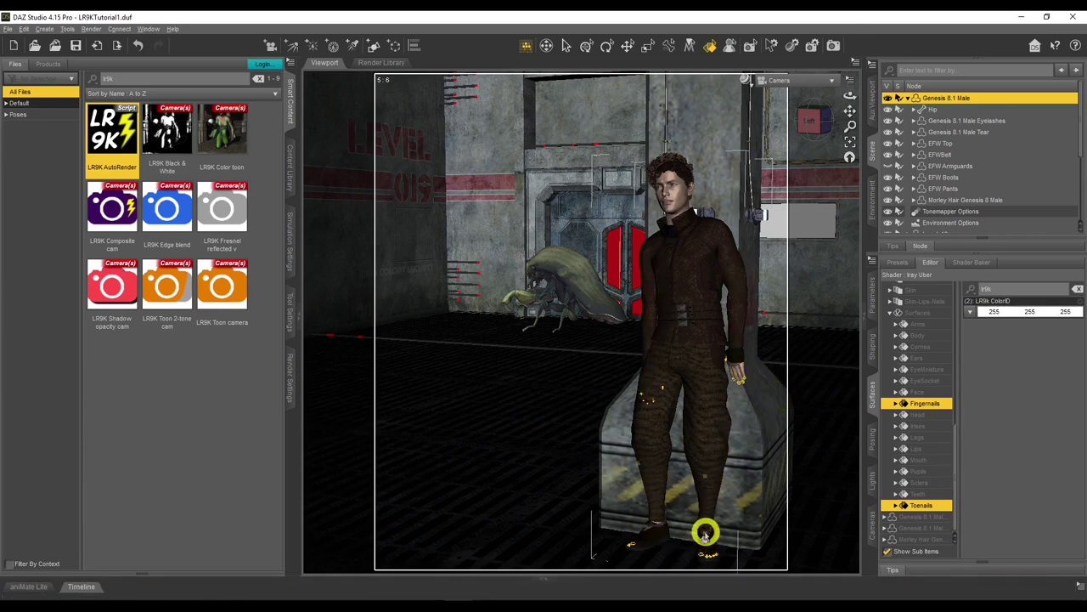
click(1010, 315)
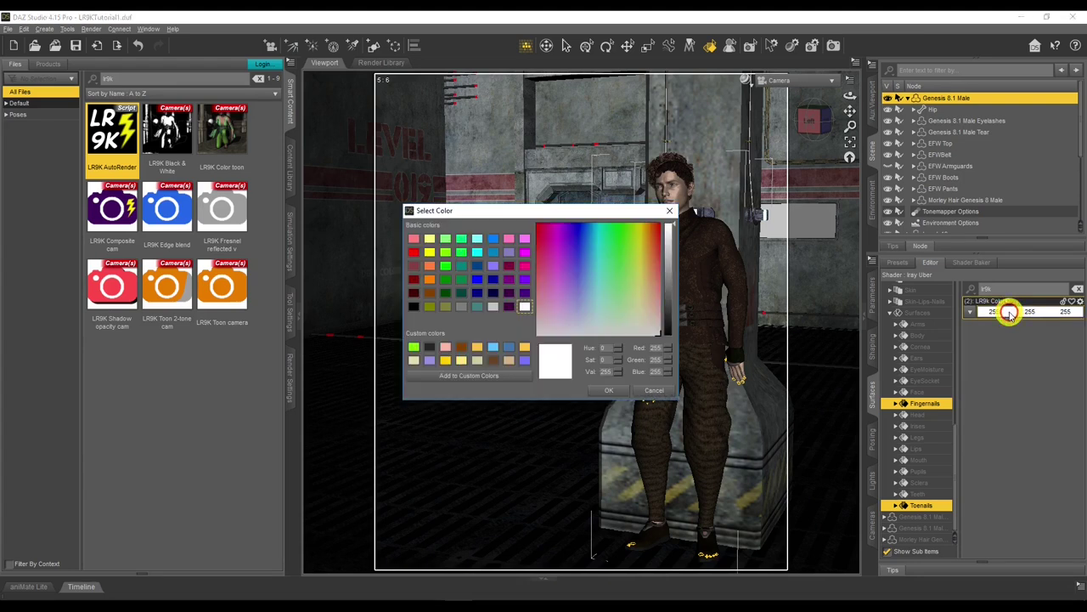
click(483, 283)
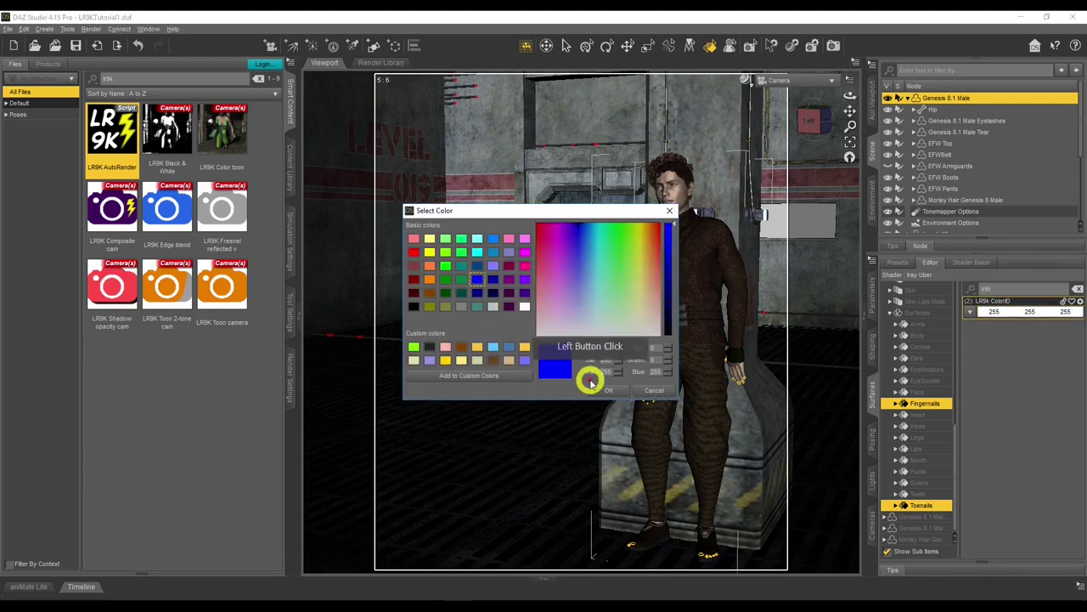
click(604, 389)
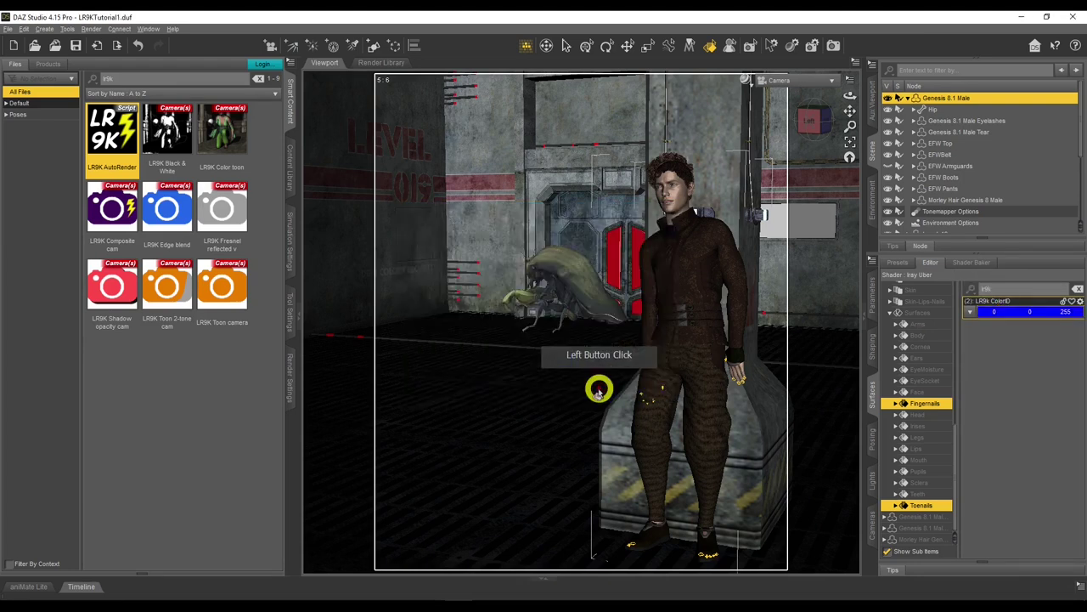
click(1011, 379)
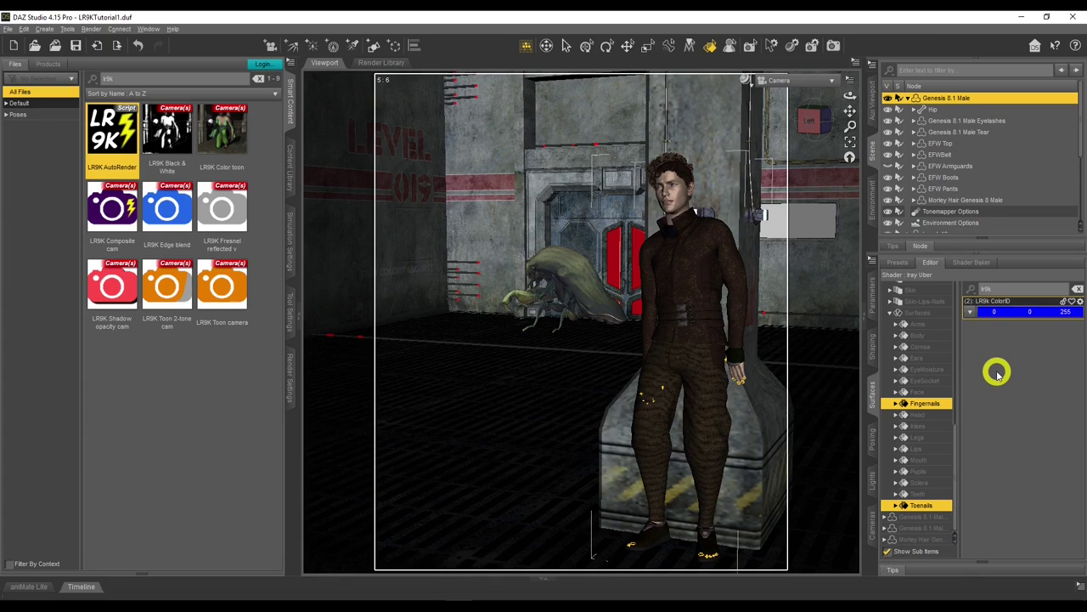
Switch the viewport to Perspective View and orbit around the figure's head to a frontal close-up of the face.
click(776, 80)
click(780, 88)
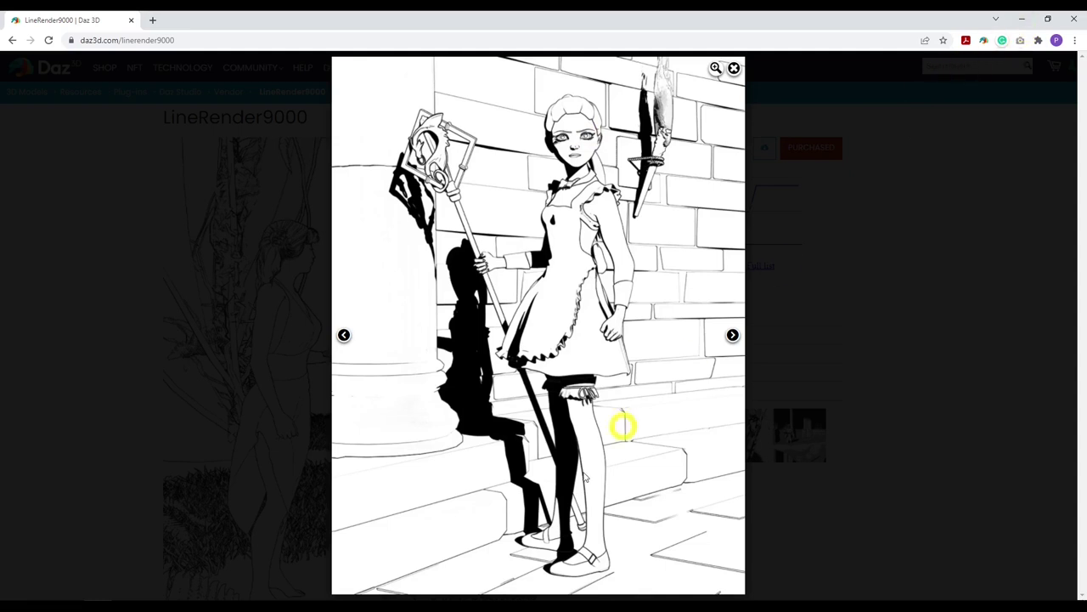
click(638, 491)
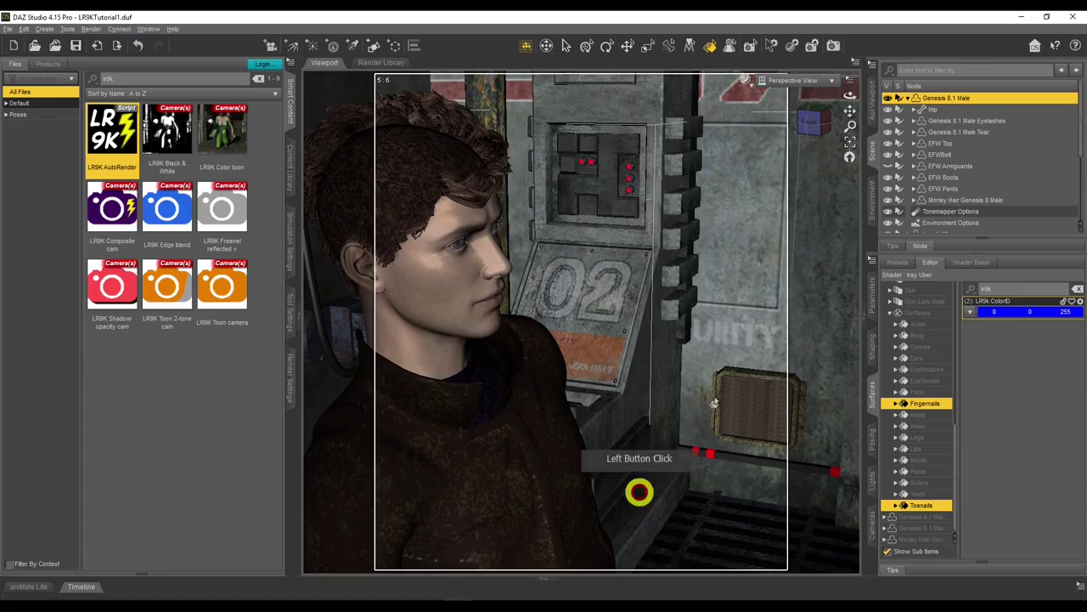
click(901, 106)
drag(846, 93, 847, 95)
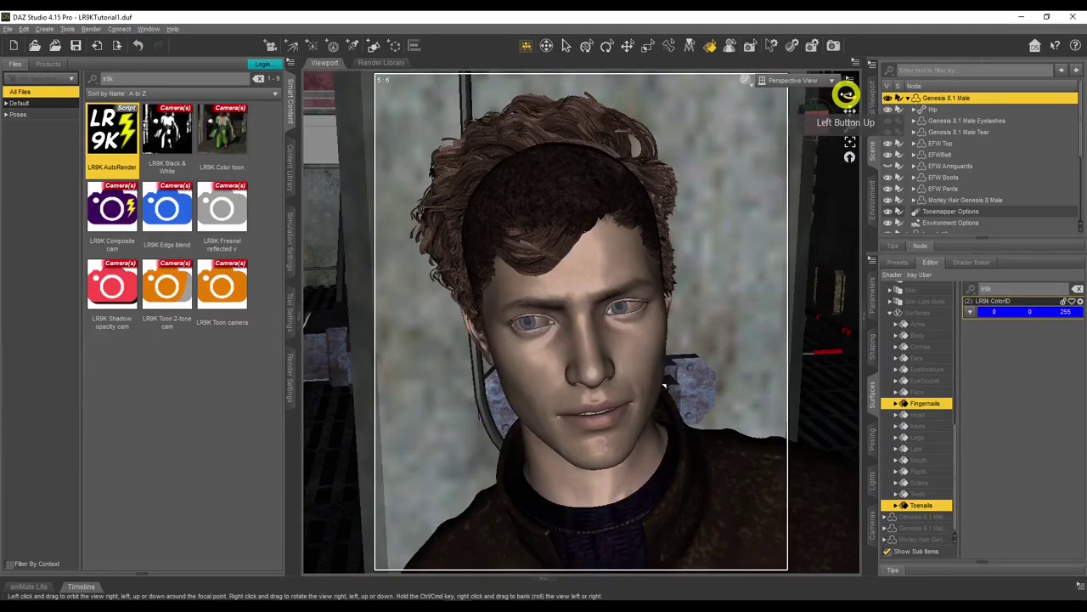
mouse_move(846, 95)
mouse_down()
mouse_move(851, 110)
mouse_move(851, 93)
mouse_up()
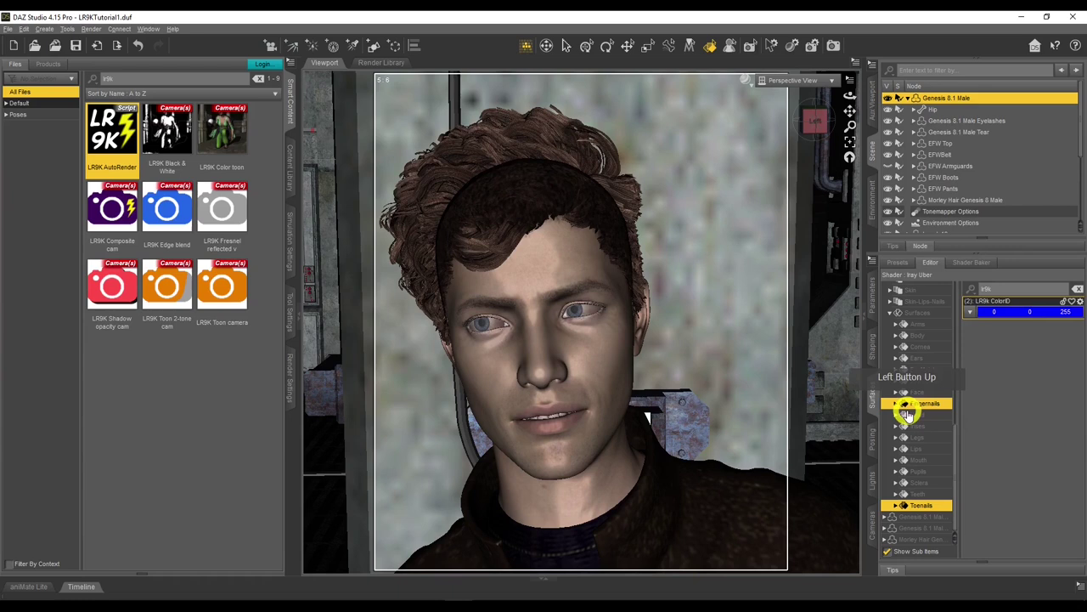
Clear the surface property filter and set the Cutout Opacity of the Cornea and EyeMoisture surfaces to 0.
click(928, 347)
click(1078, 290)
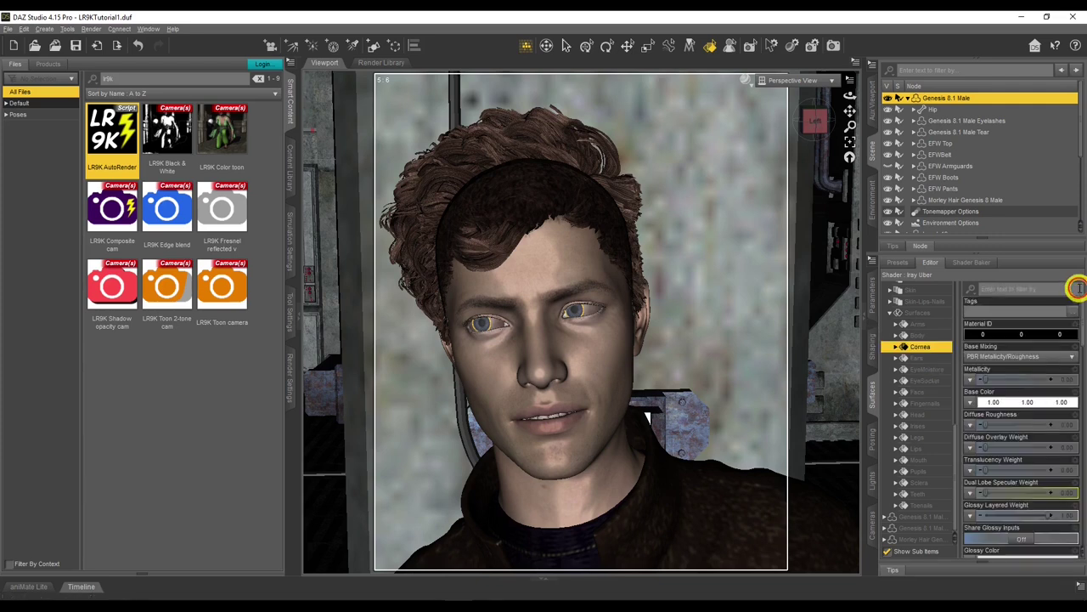
click(924, 346)
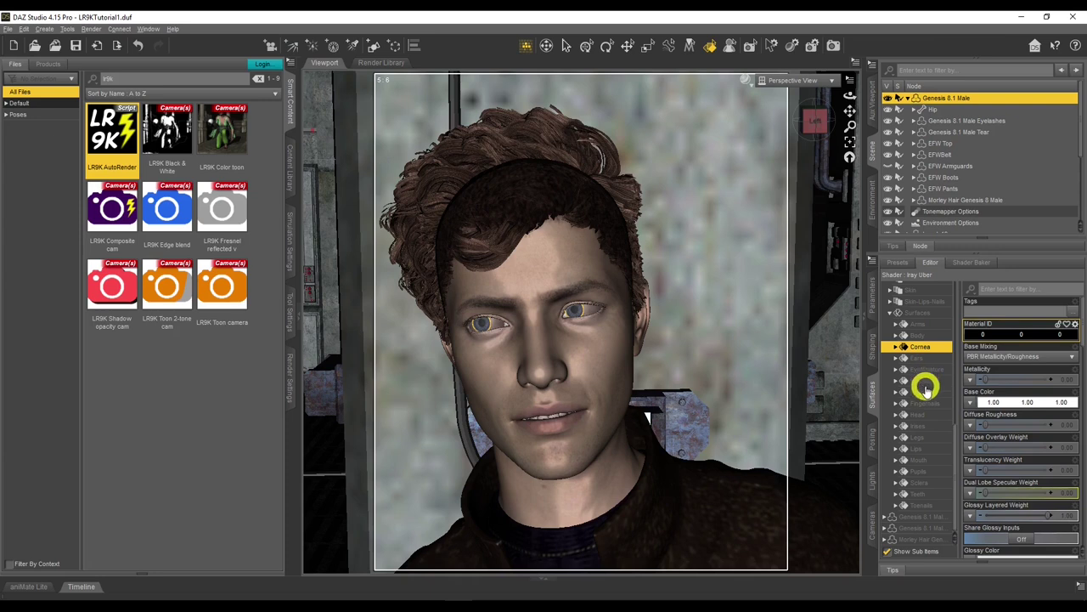
ctrl+click(931, 371)
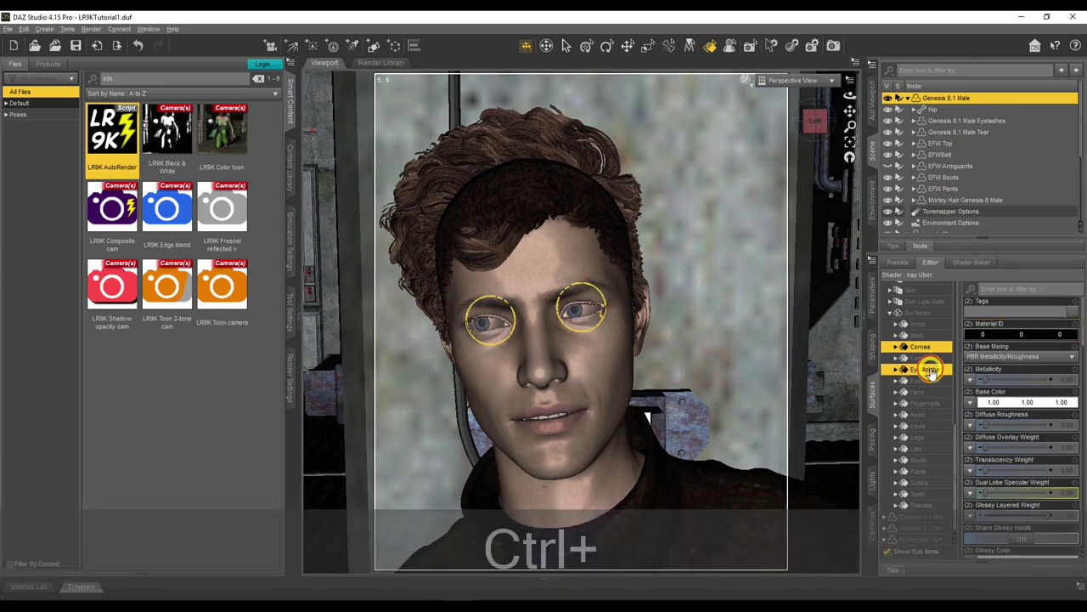
drag(1079, 332, 1074, 481)
click(976, 445)
mouse_move(985, 442)
mouse_down()
mouse_move(1085, 449)
mouse_move(976, 442)
mouse_up()
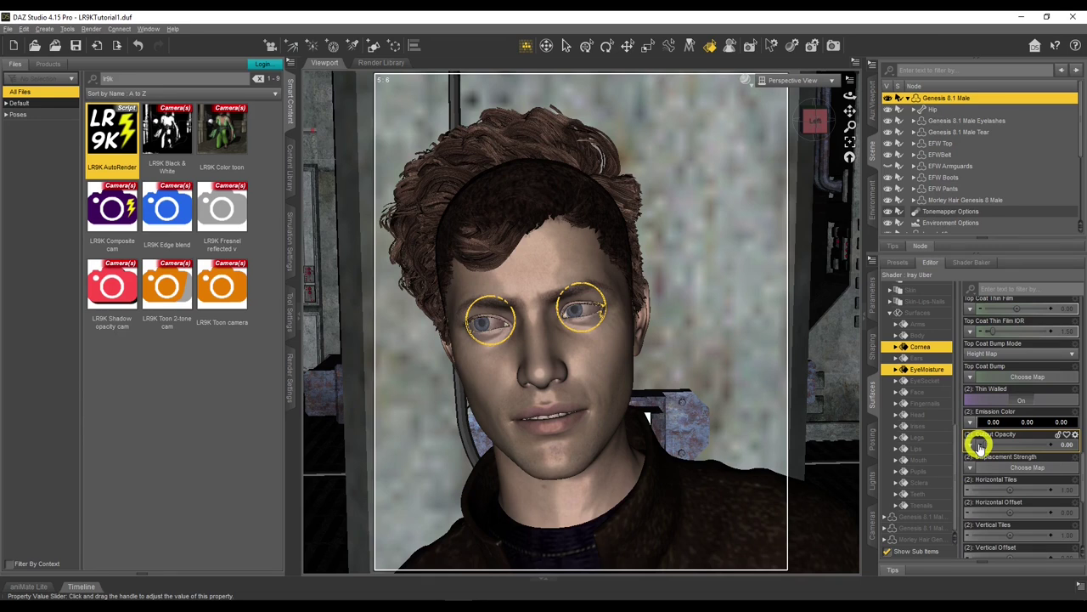
Filter the surface properties by lr9k and set the LR9k ColorID of the Irises surface to blue (0, 0, 255).
click(918, 427)
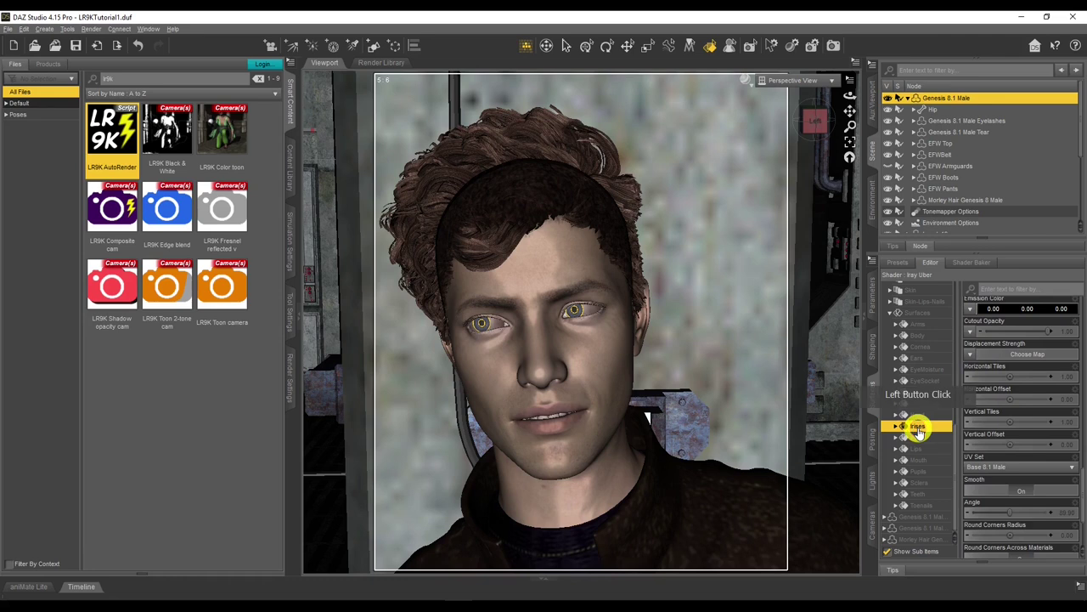
scroll(997, 365, up, 5)
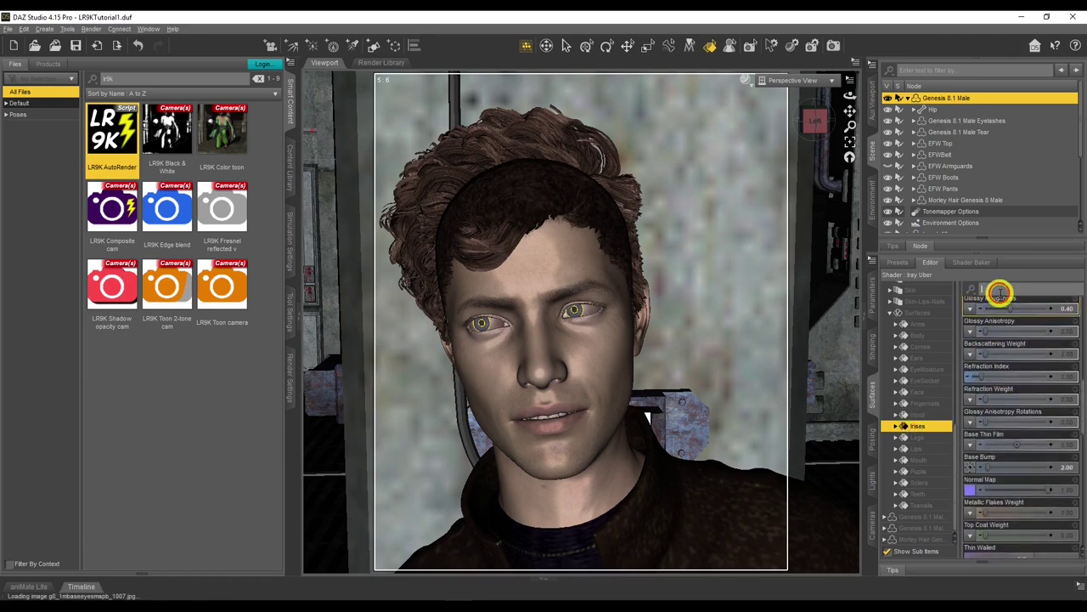
click(999, 290)
text(lr9k)
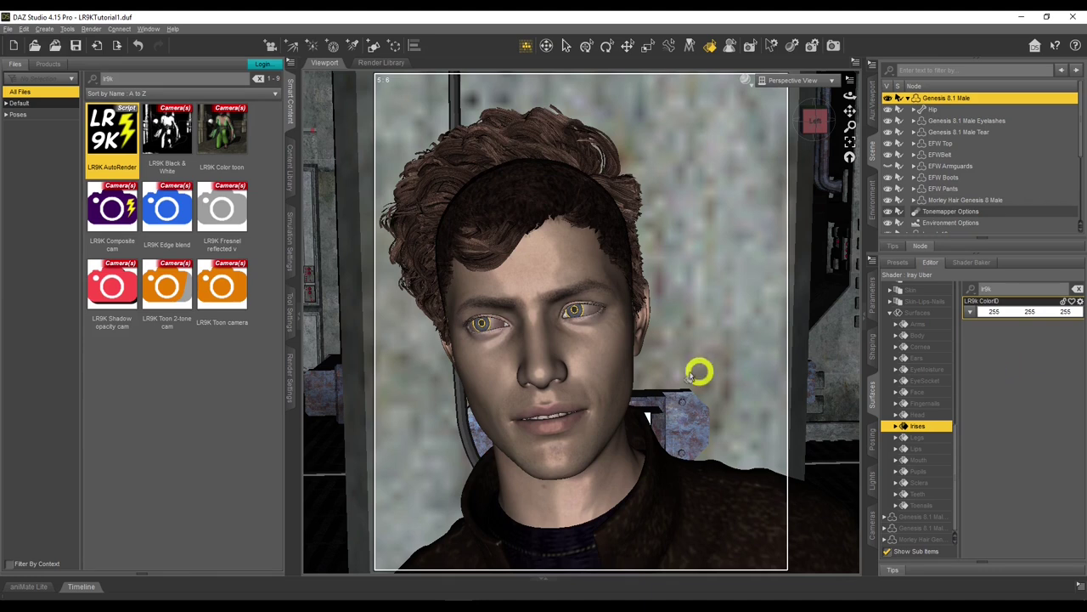
click(929, 393)
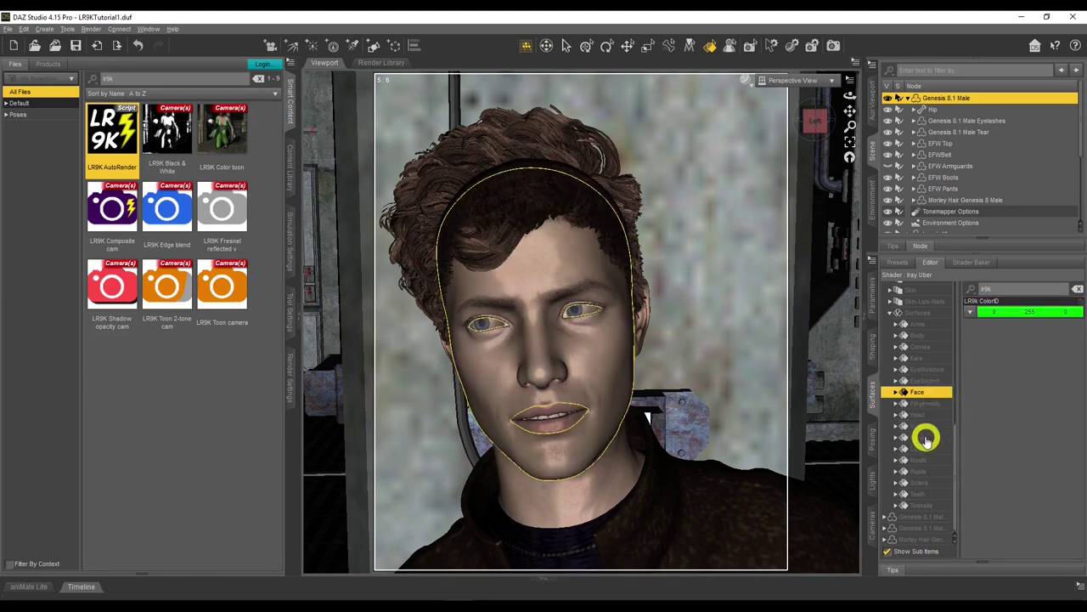
click(923, 425)
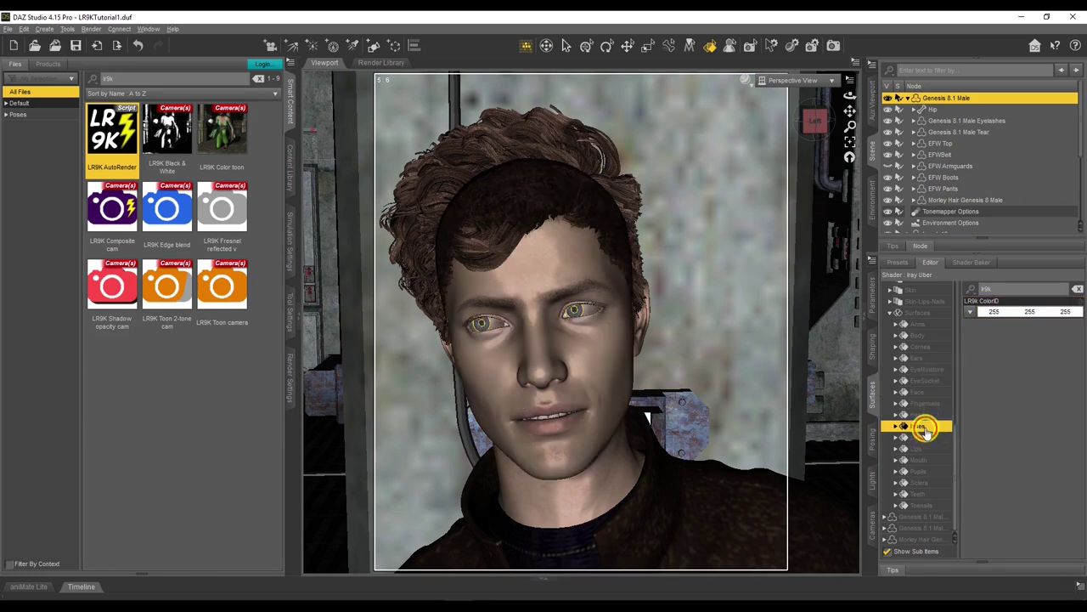
click(1005, 313)
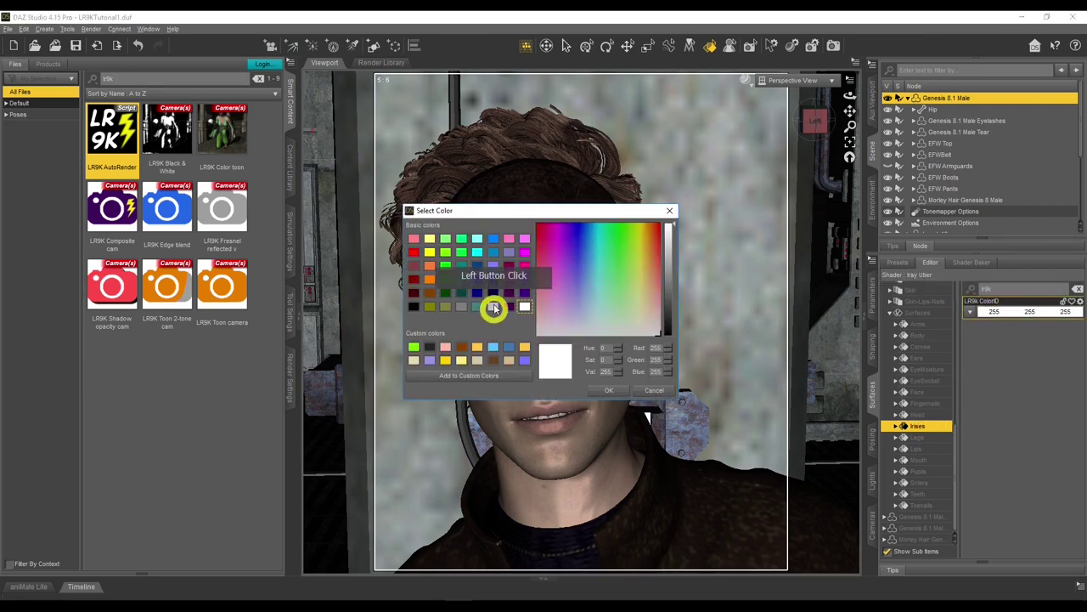
click(480, 283)
click(607, 389)
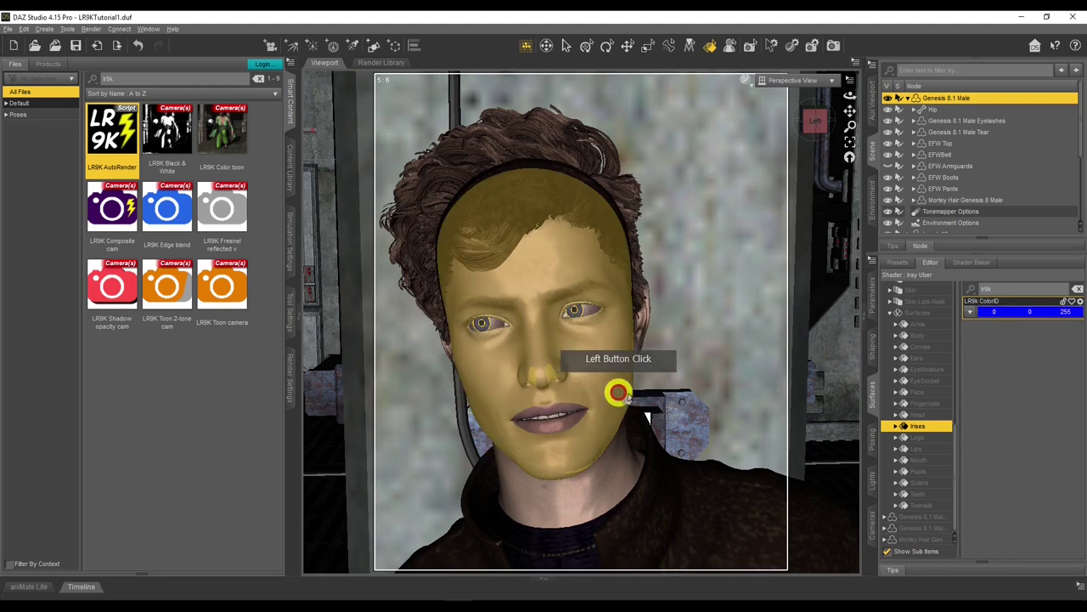
Set the LR9k ColorID of the Pupils surface to red (255, 0, 0).
click(911, 472)
click(935, 473)
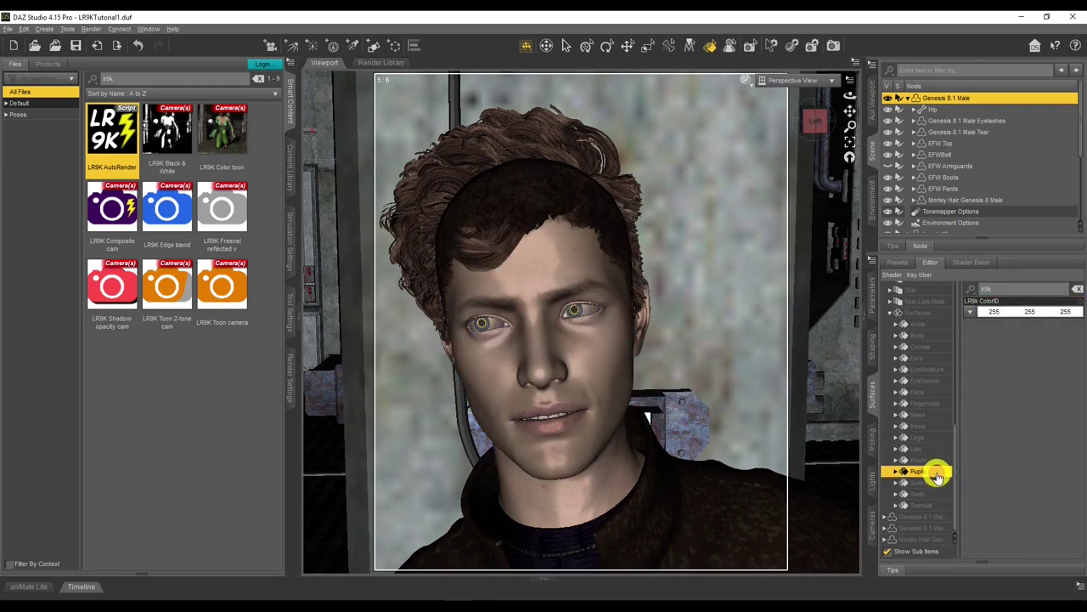
click(1013, 315)
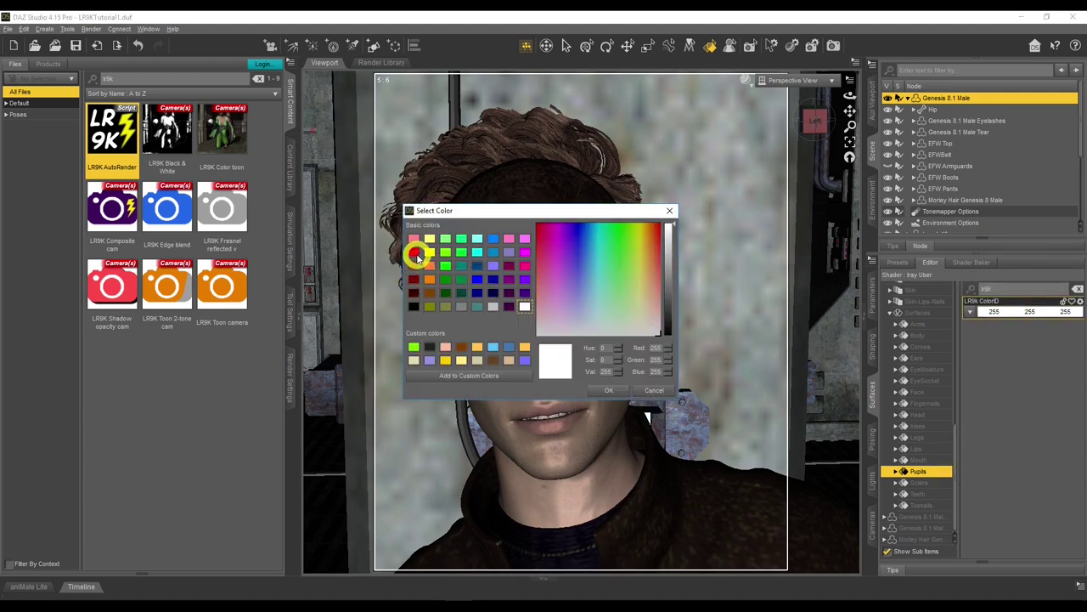
click(416, 256)
click(605, 390)
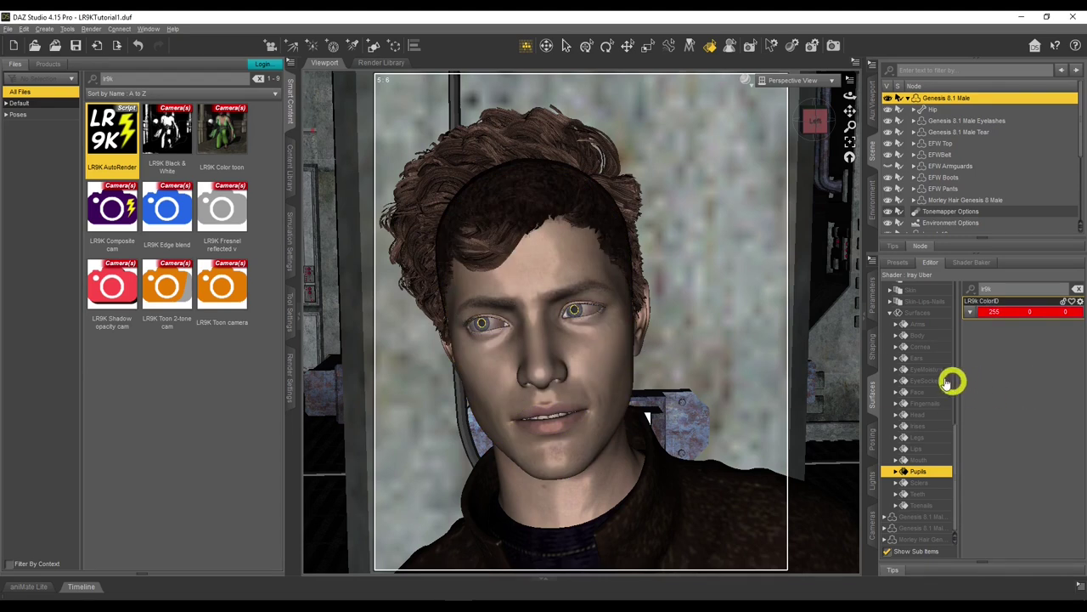
Set the LR9k ColorID of the Genesis 8.1 Male Eyelashes surface to purple (128, 0, 255).
click(594, 320)
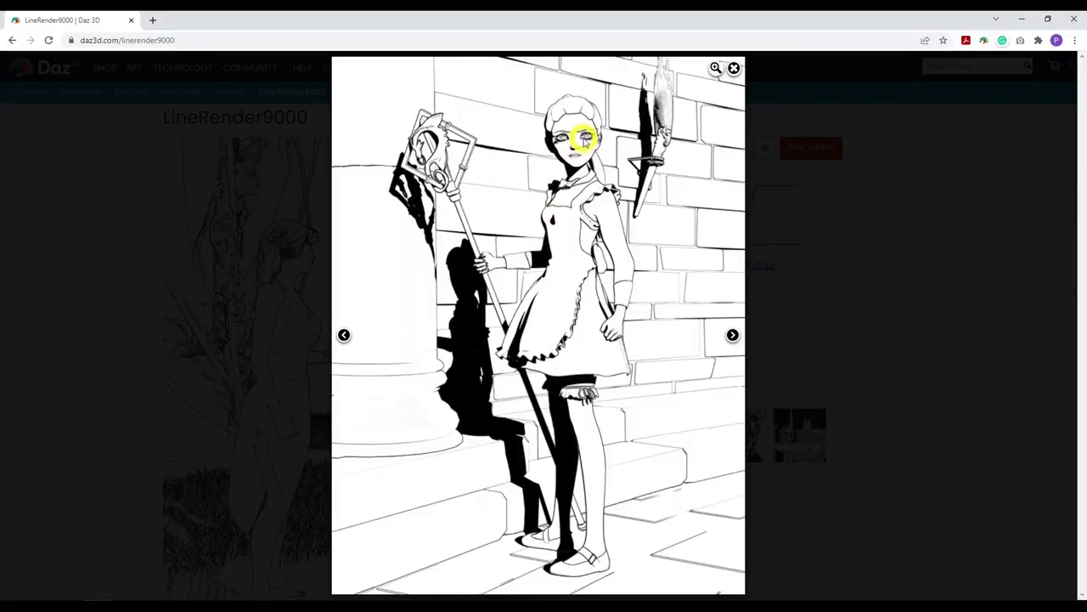
click(497, 588)
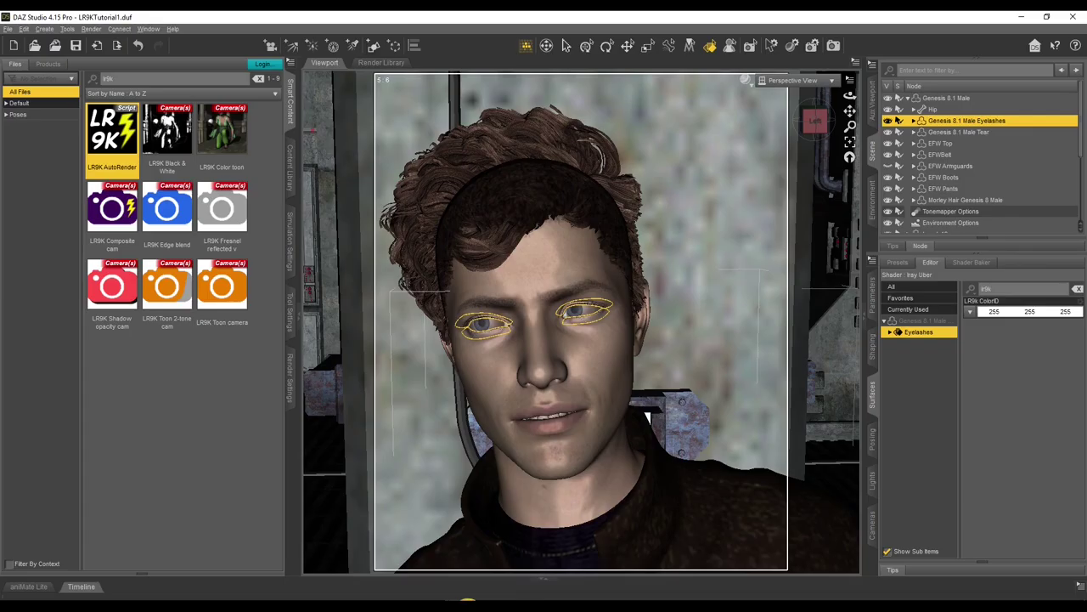
click(612, 417)
click(1011, 311)
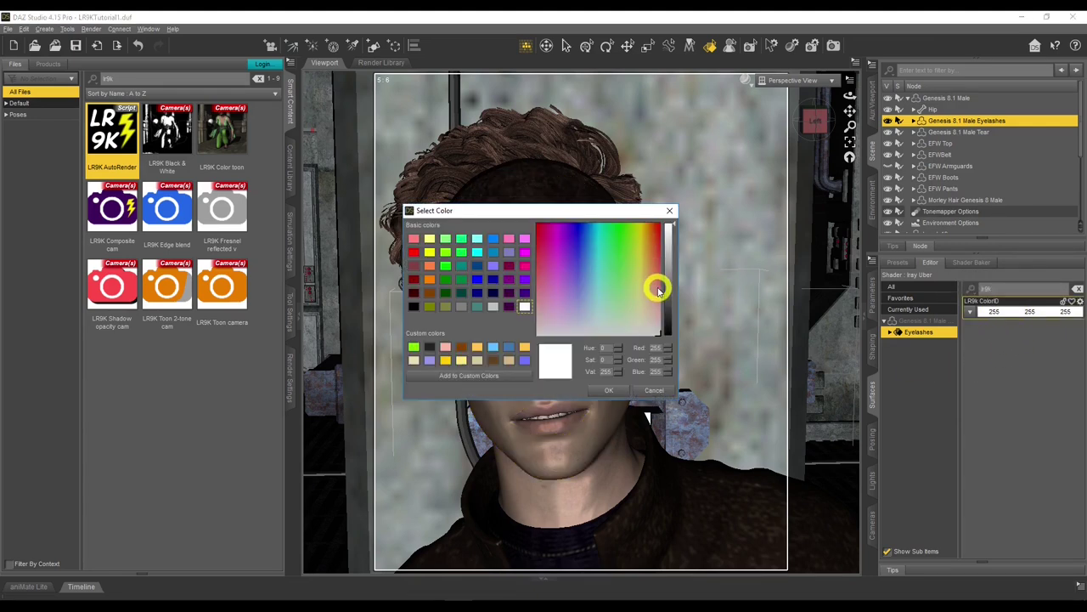
click(524, 238)
click(604, 388)
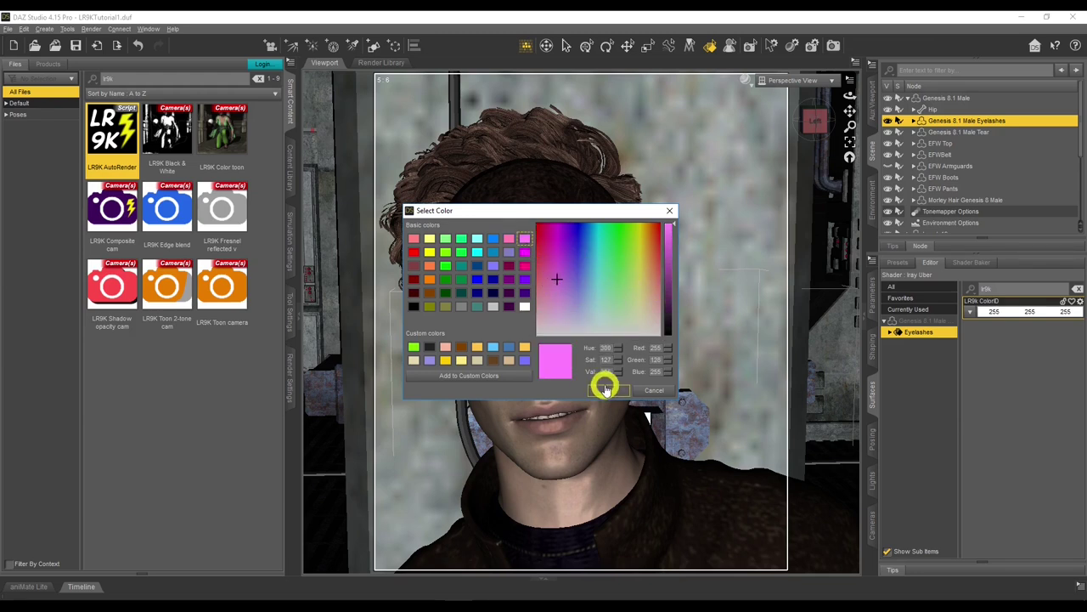
click(525, 279)
click(605, 390)
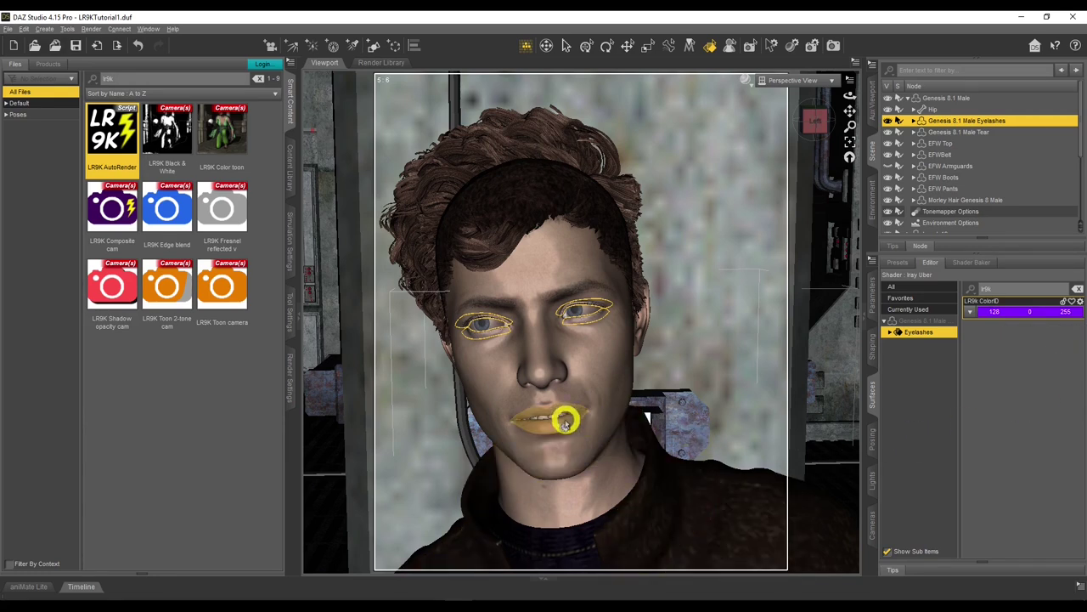
Set the LR9k ColorID of the figure's Lips surface to dark blue (0, 0, 160).
click(566, 422)
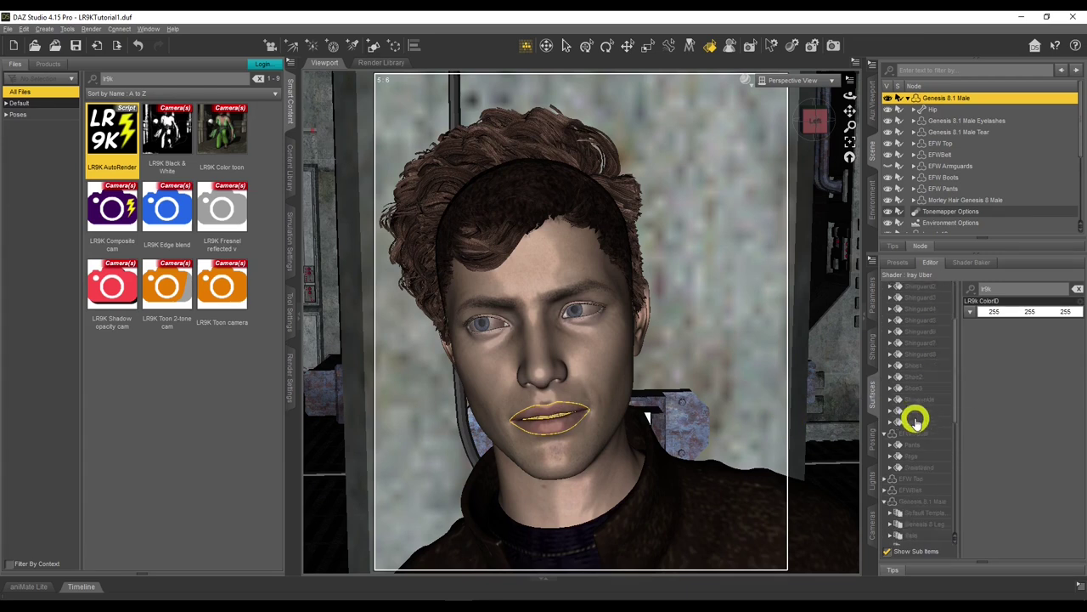
scroll(916, 420, down, 5)
click(915, 441)
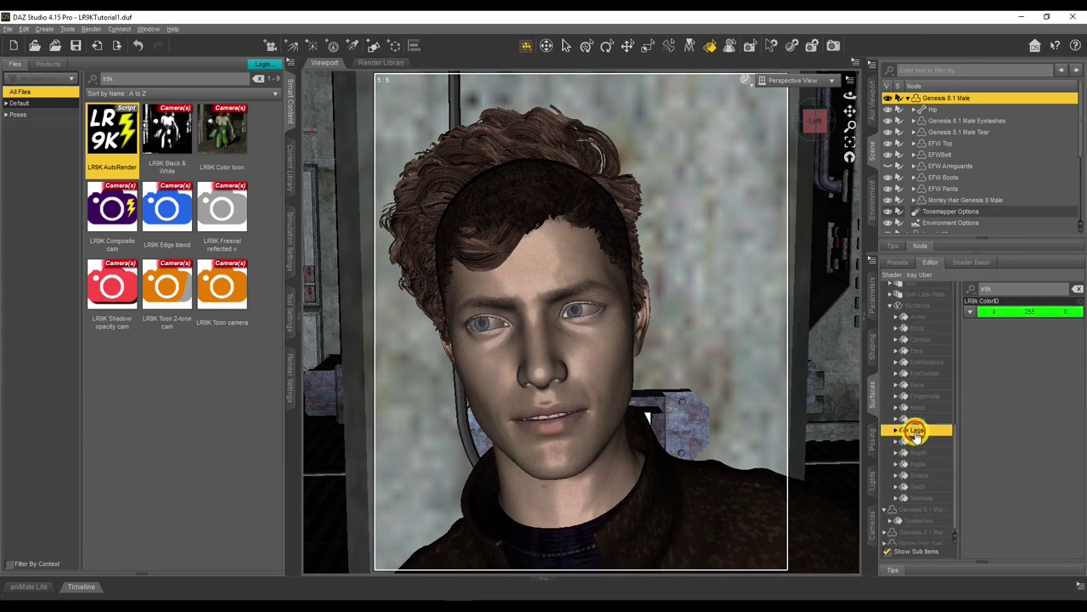
click(603, 377)
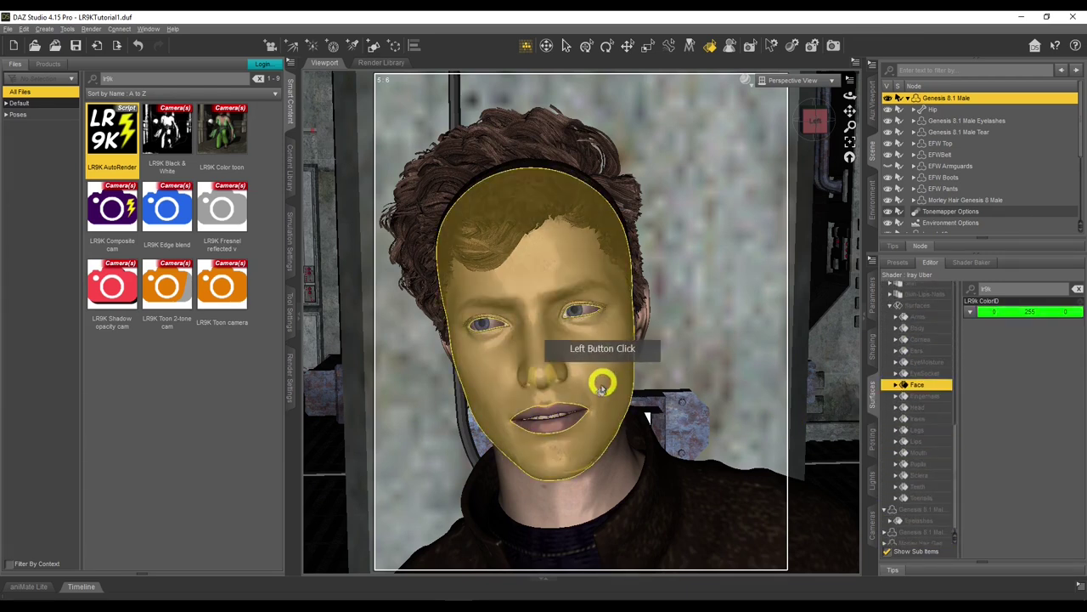
click(918, 440)
click(1064, 312)
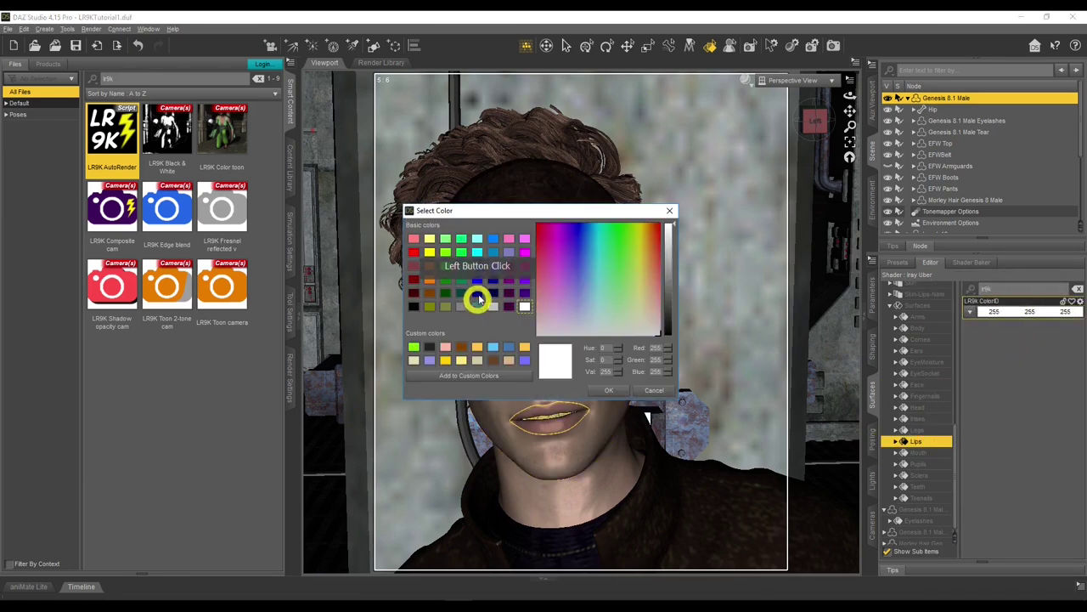
click(493, 282)
click(608, 390)
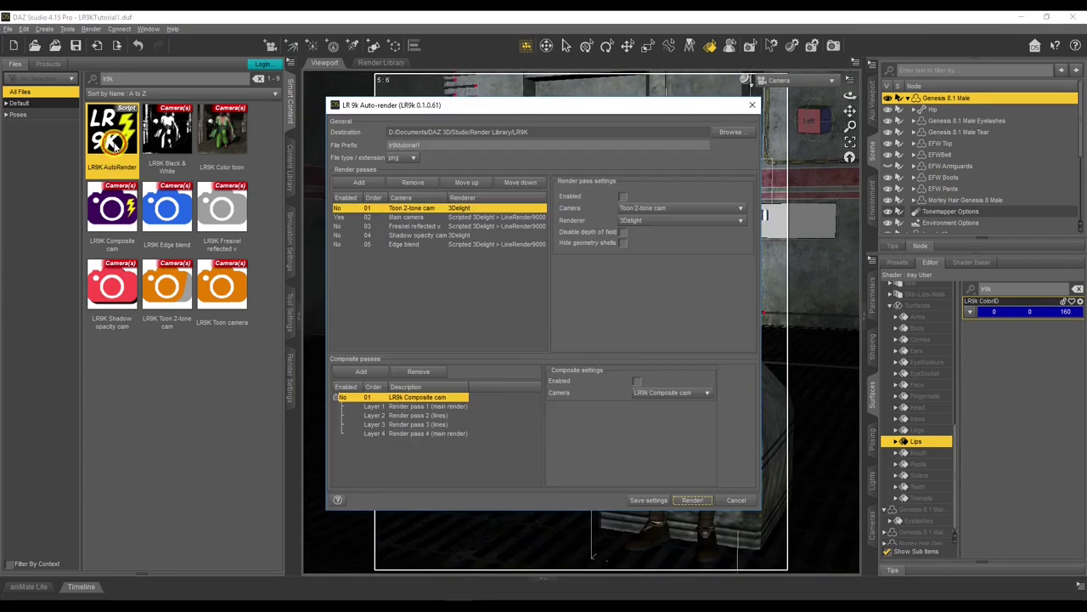
Run the LR9k auto-render passes and view the resulting Main camera (2) and Main camera_lines (2) images.
double_click(509, 353)
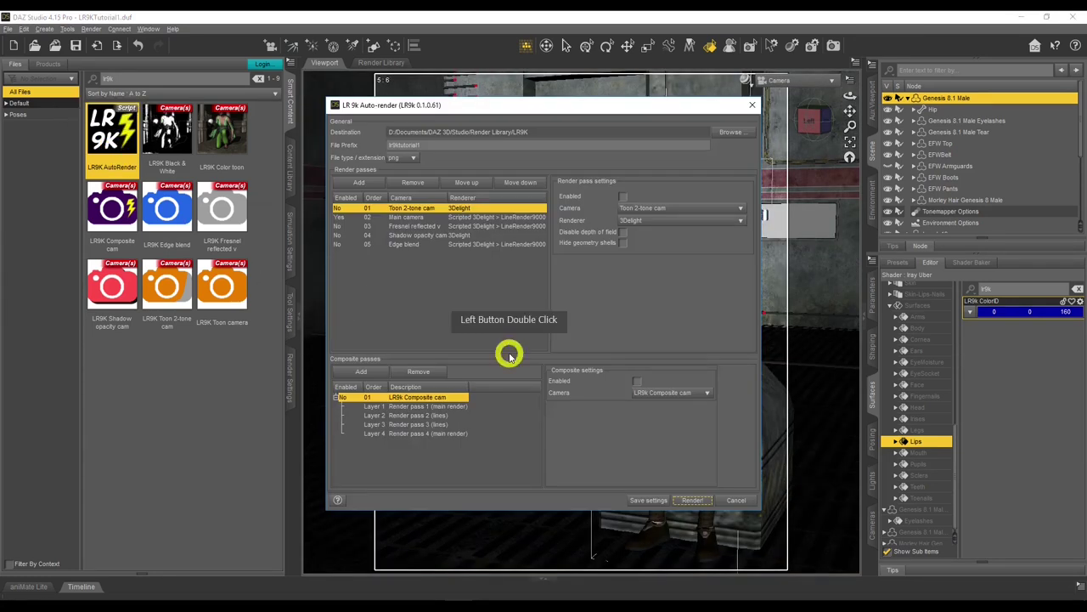
click(693, 499)
click(606, 449)
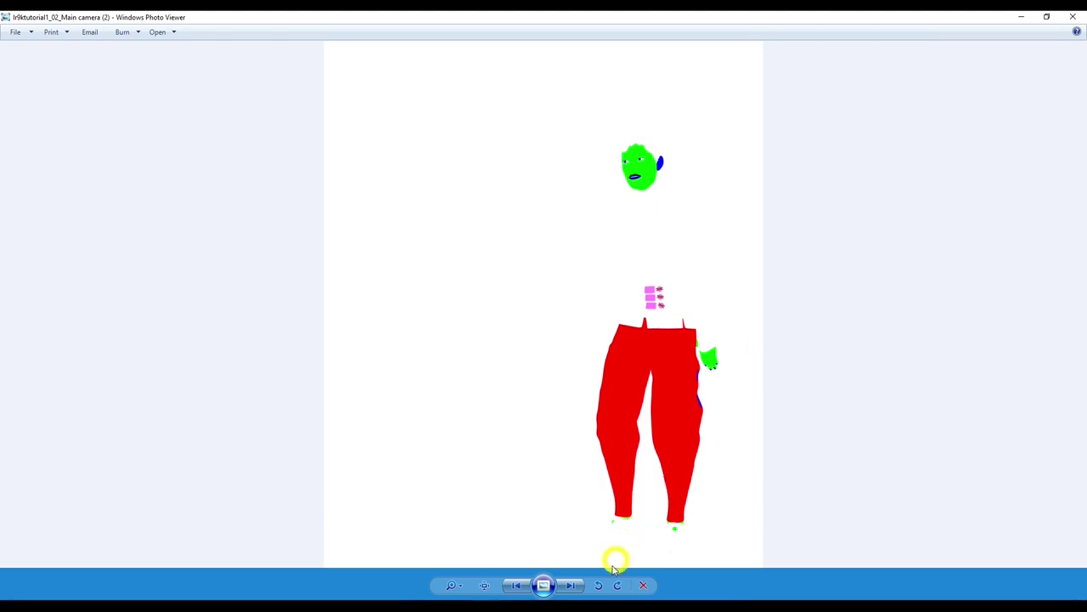
click(575, 587)
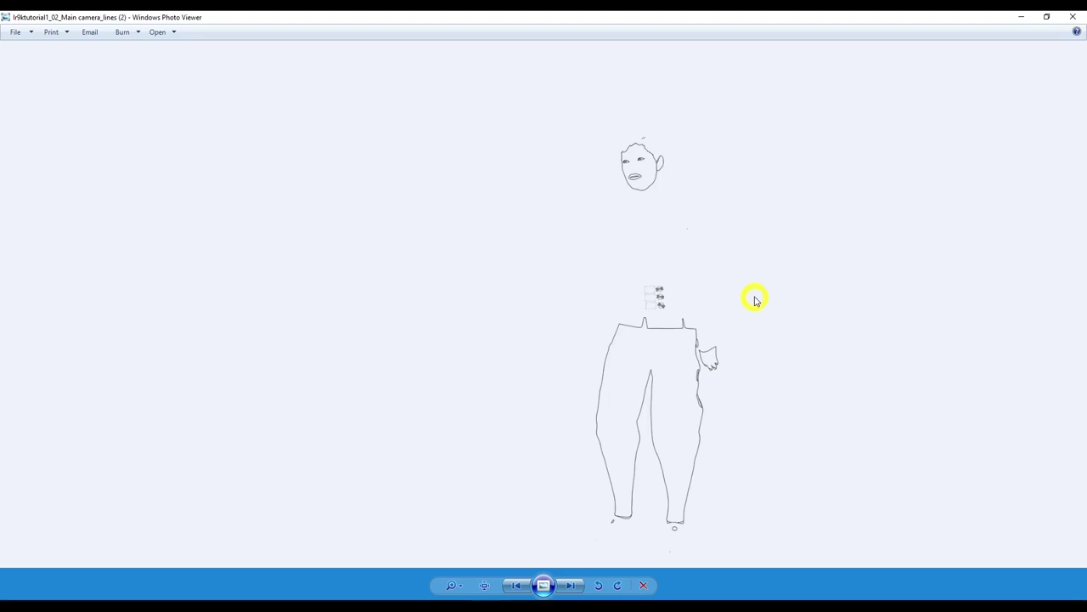
click(1073, 17)
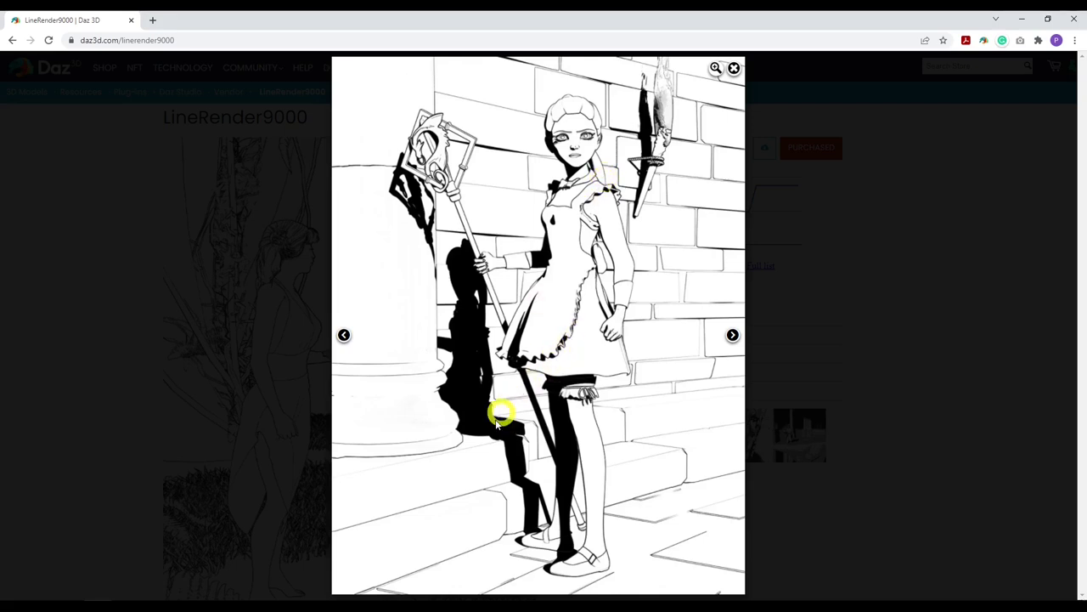
Return to DAZ Studio and switch the viewport from the perspective view to the scene's Camera.
click(456, 601)
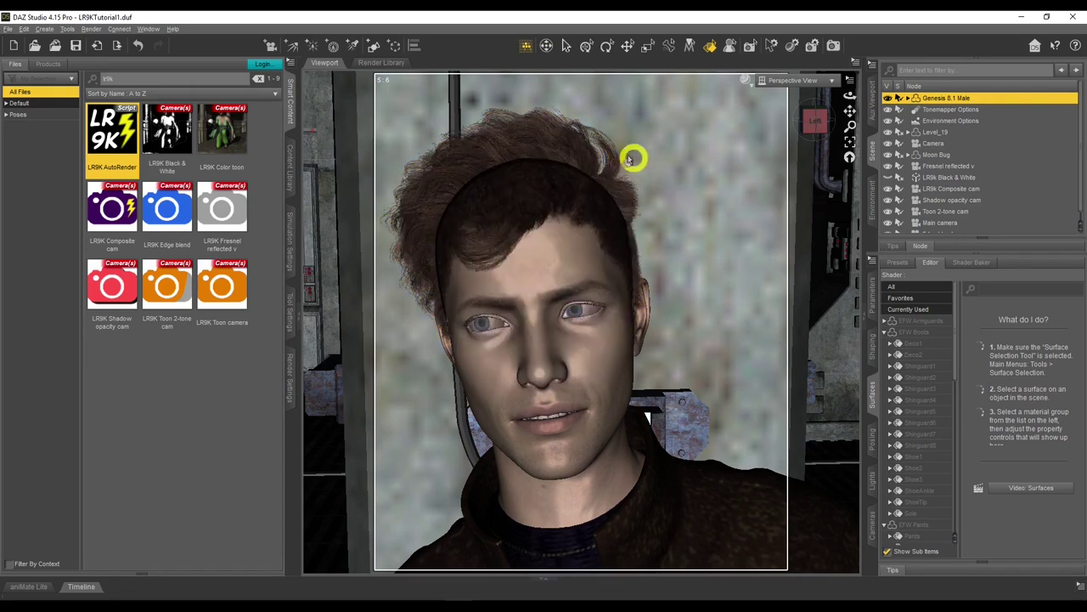
click(792, 82)
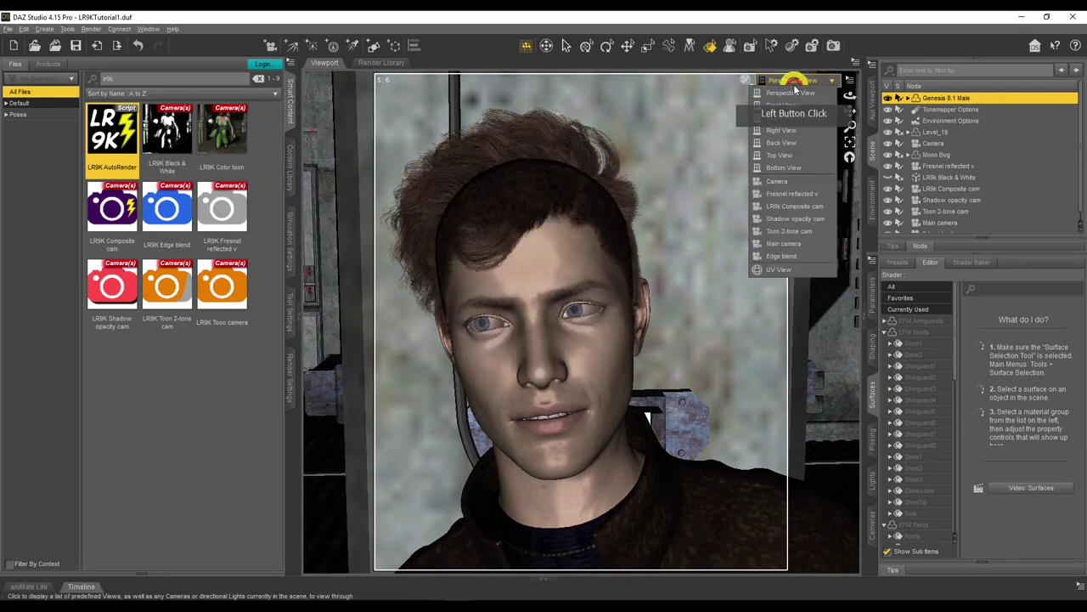
click(799, 181)
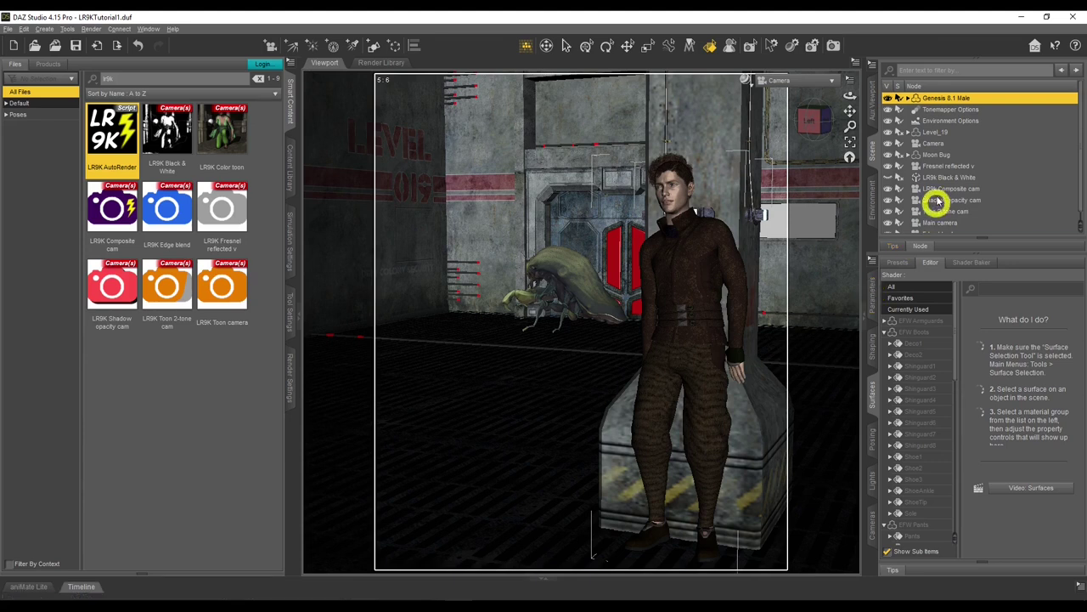
Filter the Morley Hair Genesis 8 Male surface properties by lr9k and select the hair1, hair2 and scalp surfaces.
click(907, 99)
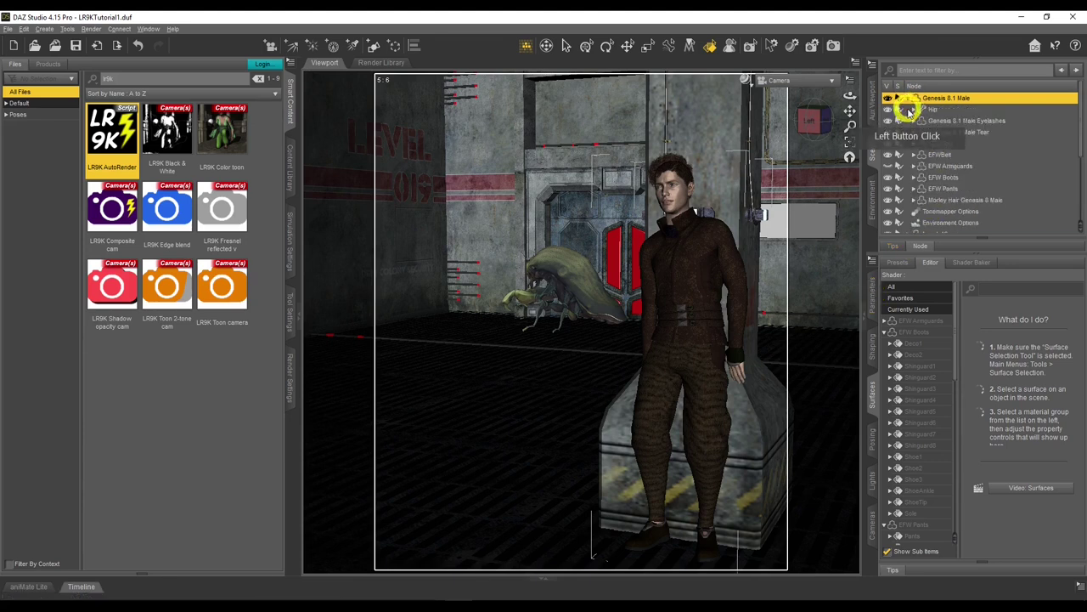
scroll(923, 166, down, 1)
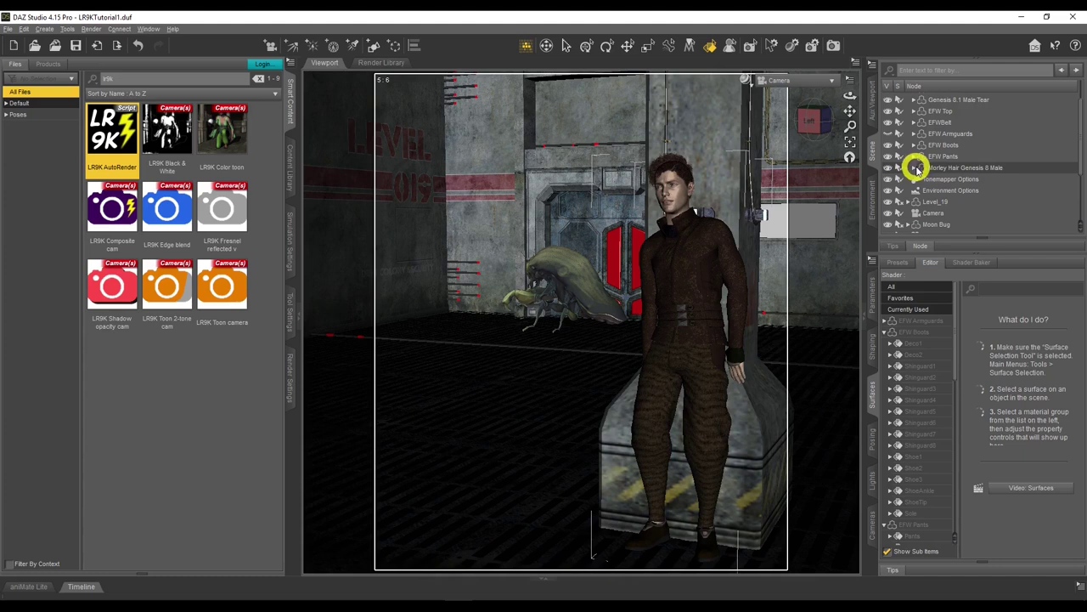
click(924, 167)
click(922, 330)
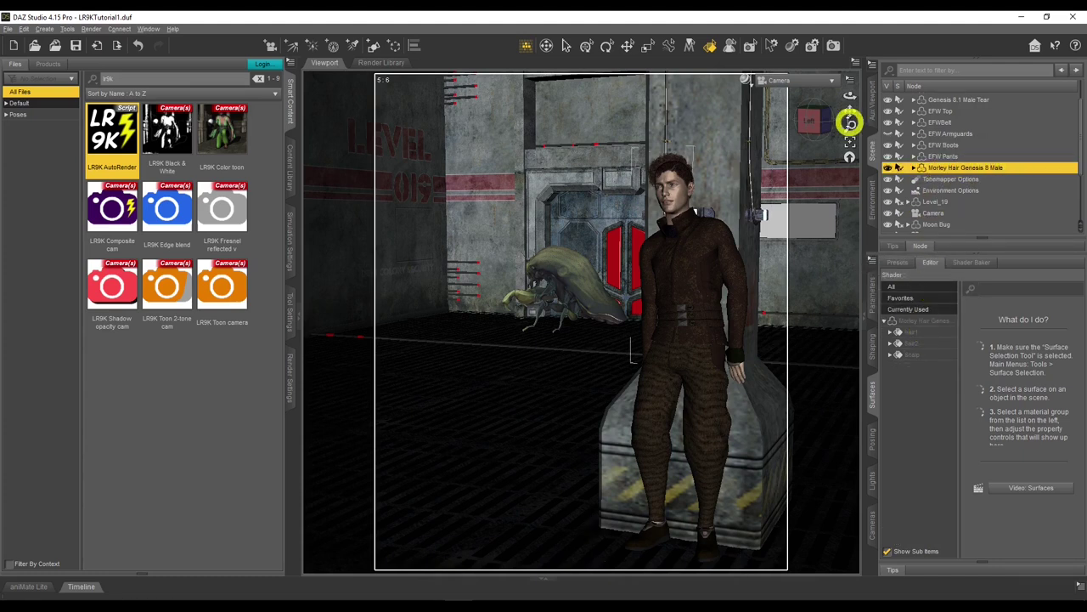
click(924, 331)
click(1000, 293)
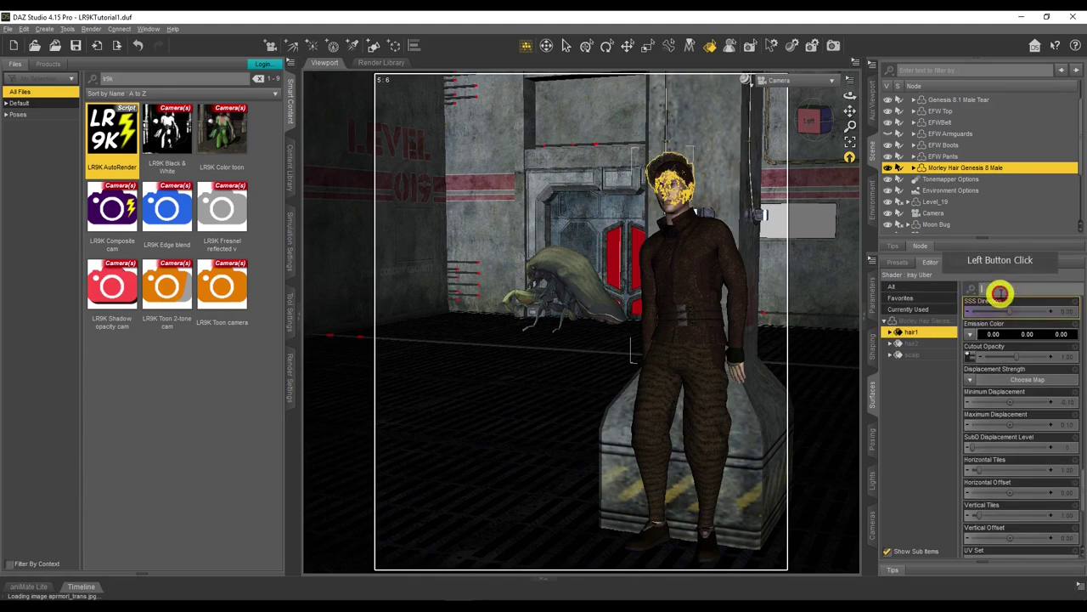
text(lr9k)
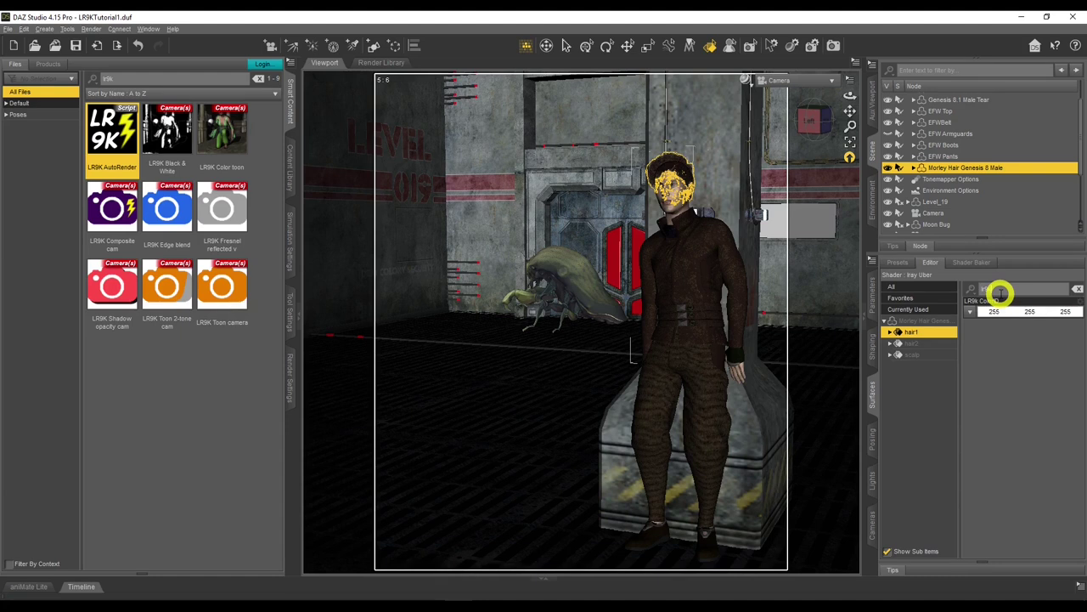
ctrl+click(927, 355)
Open the Main camera (2) render from the LR9K folder to check the ColorIDs already used.
click(1009, 314)
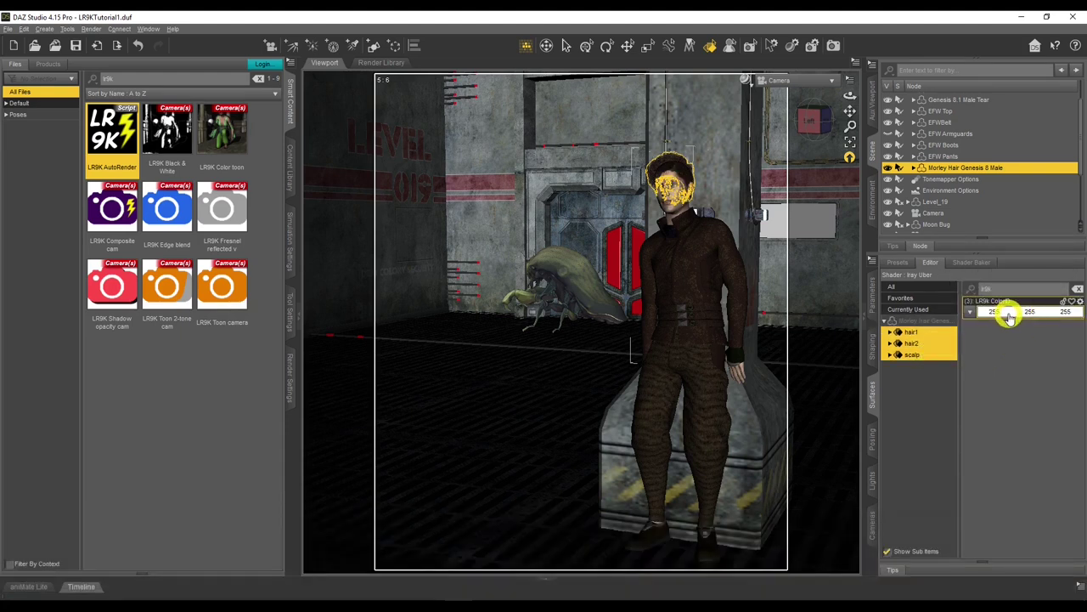
click(539, 451)
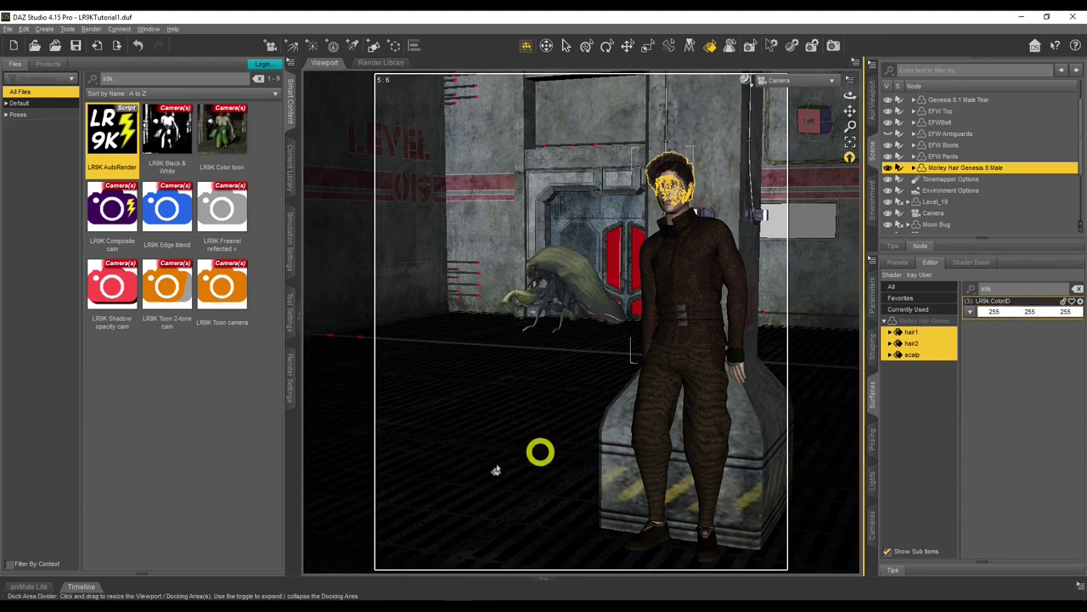
key(alt+Tab)
click(121, 140)
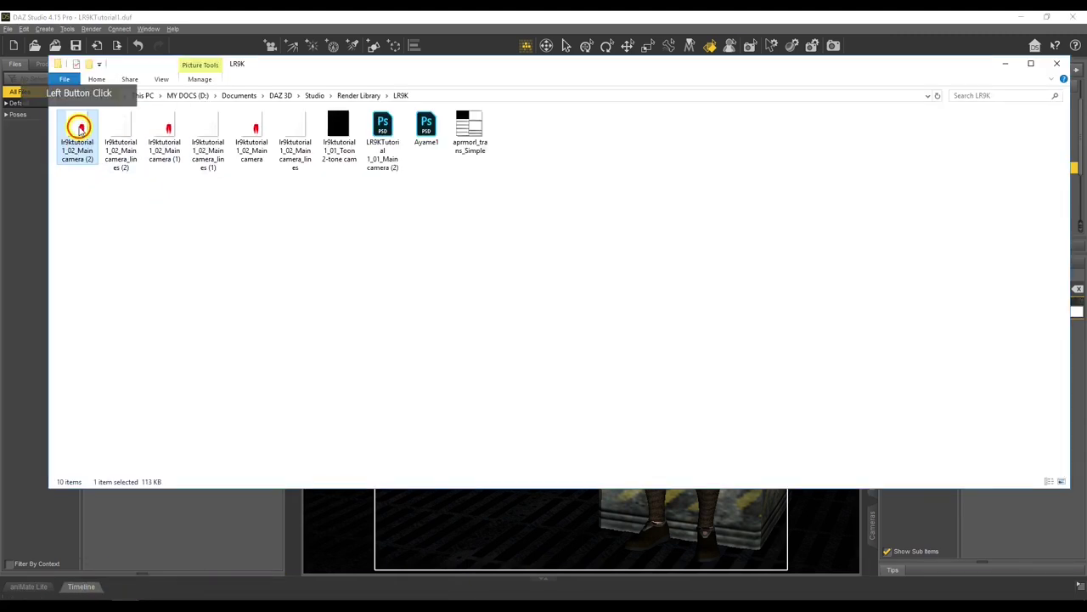
double_click(78, 129)
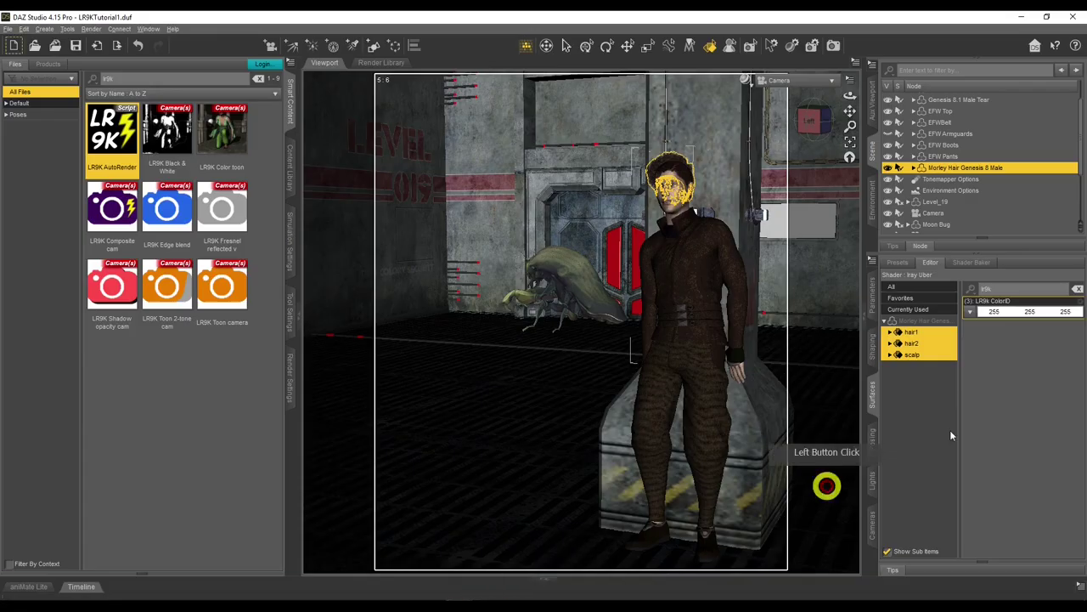
Set the LR9k ColorID of the hair1, hair2 and scalp surfaces to red (255, 0, 0).
click(1013, 312)
click(413, 252)
click(604, 390)
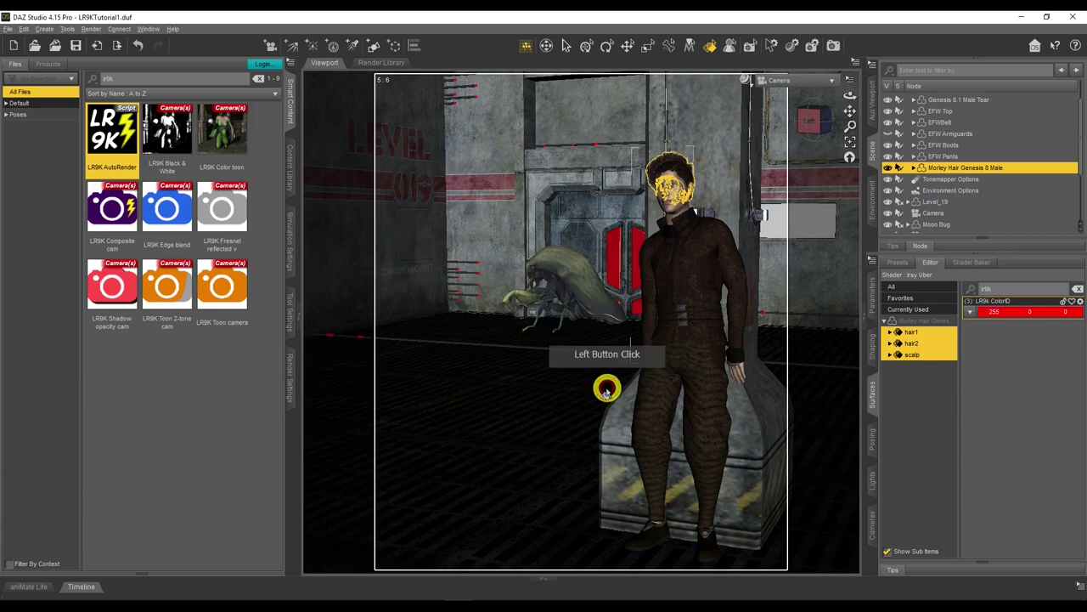
Re-run the LR9k auto-render and inspect the hair in the Main camera (3) and Main camera_lines (3) images.
double_click(114, 140)
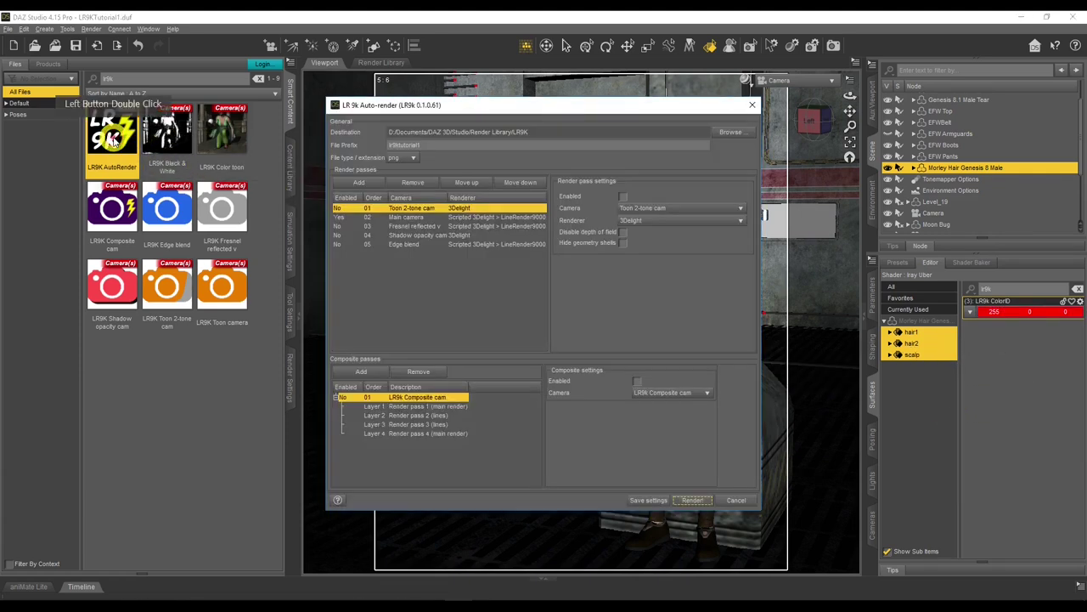
click(704, 501)
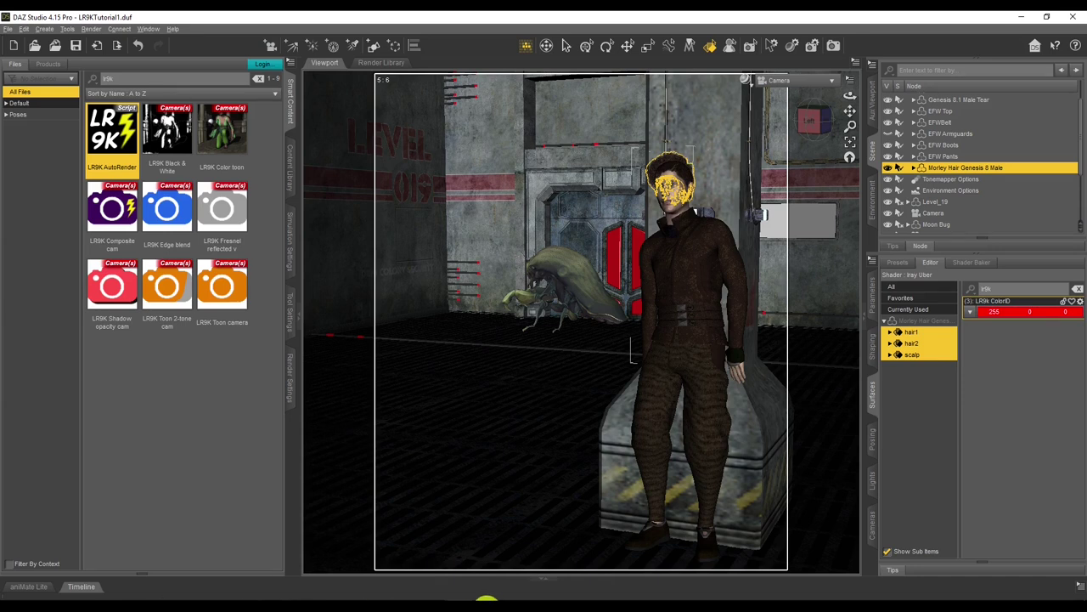
click(400, 599)
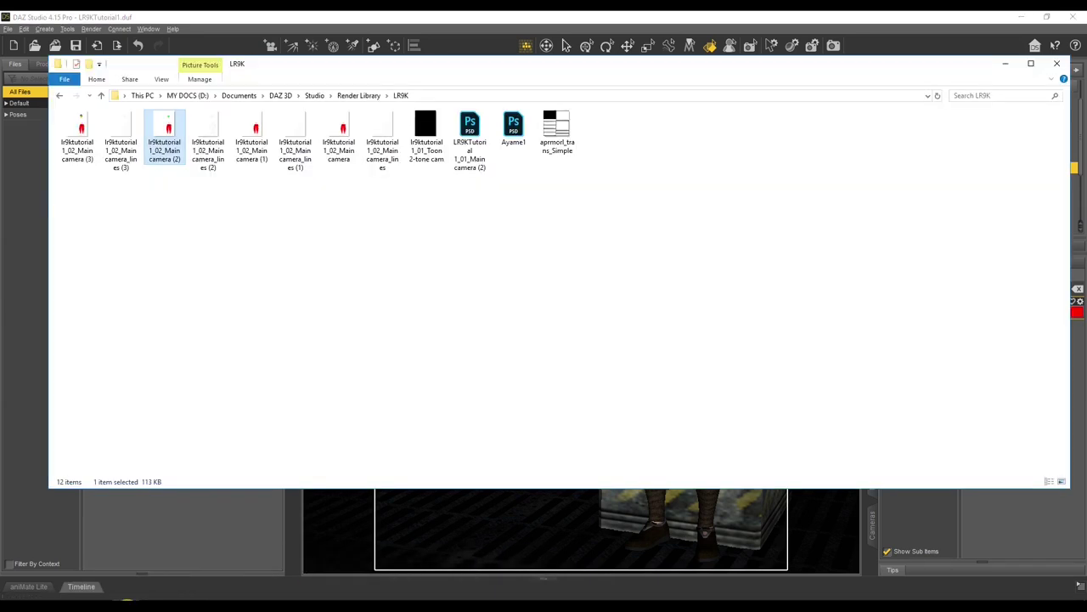
double_click(75, 153)
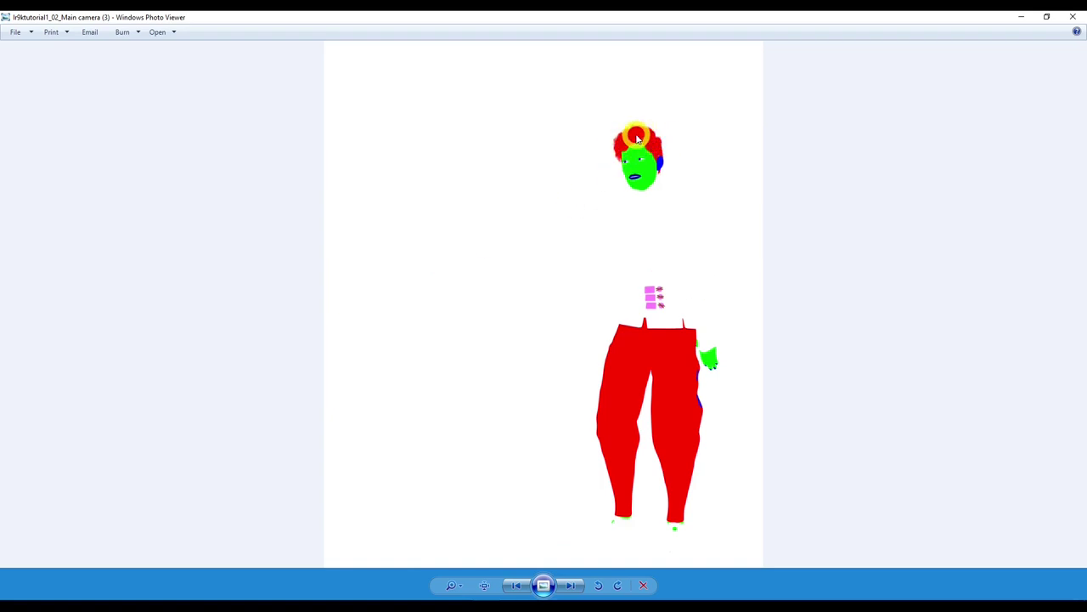
click(570, 584)
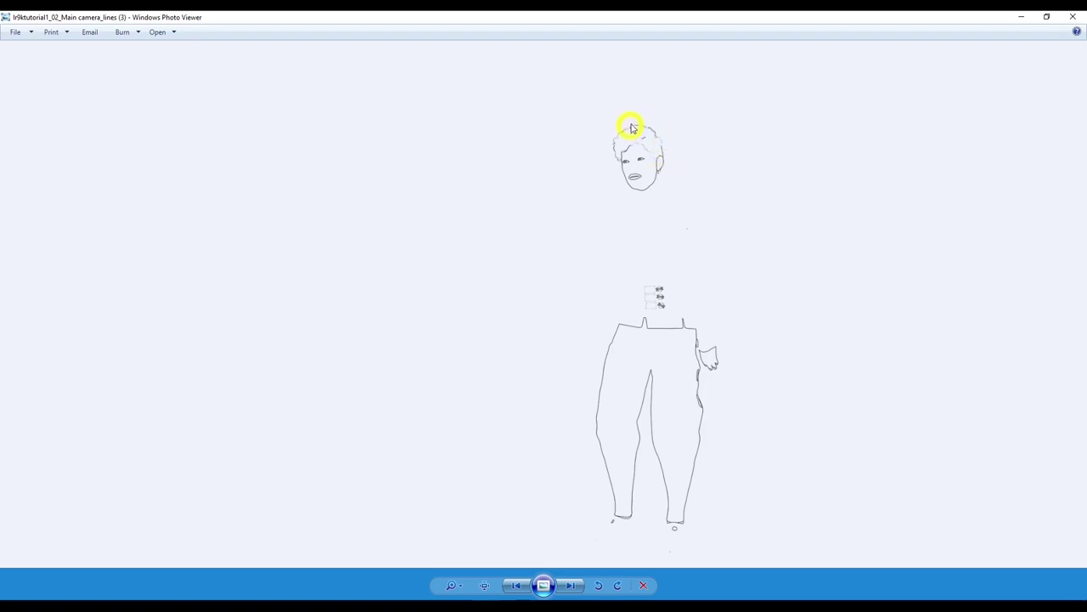
scroll(631, 128, up, 3)
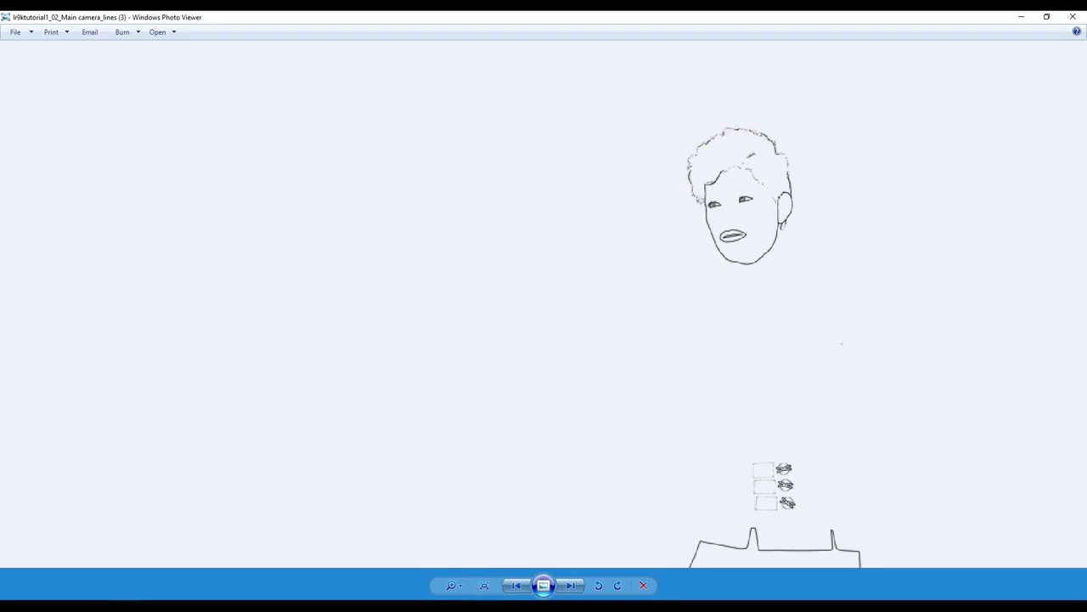
key(alt+Tab)
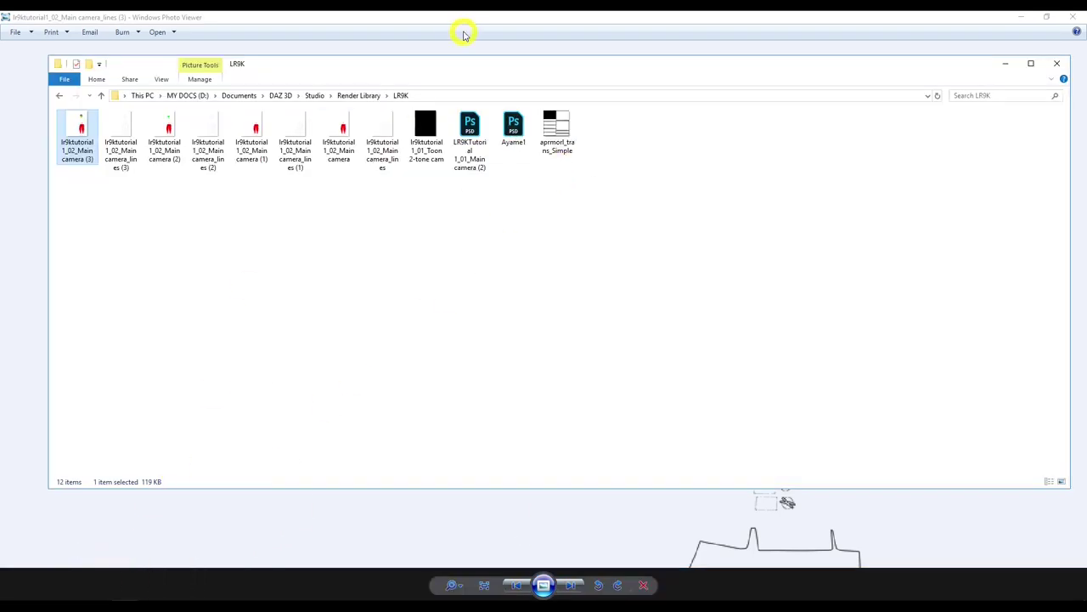
click(102, 597)
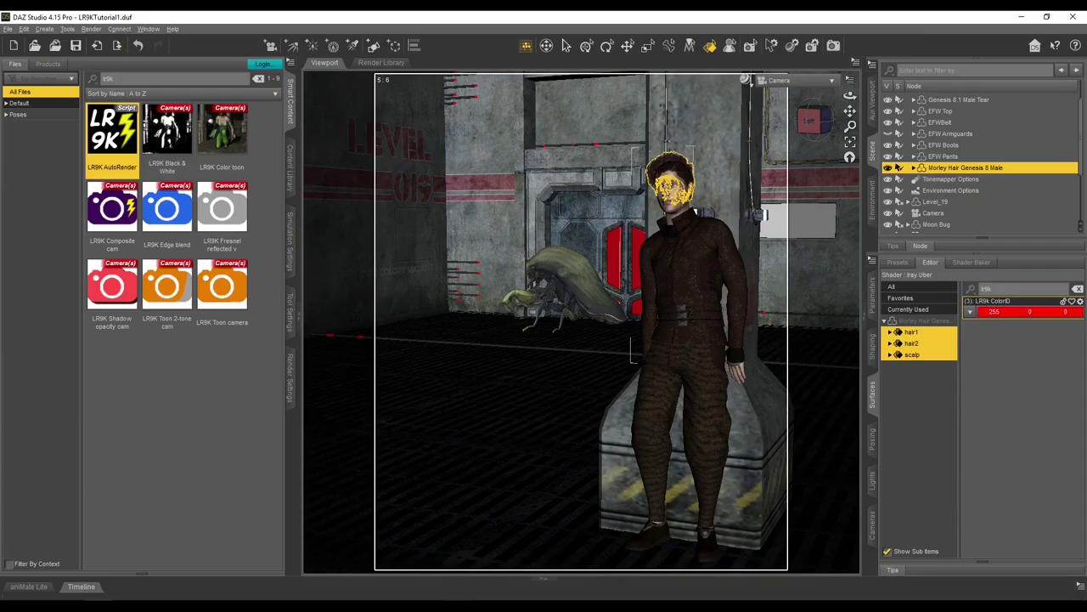
Clear the lr9k property filter and select the hair1, scalp and hair2 surfaces one at a time.
click(794, 383)
click(906, 213)
click(1036, 294)
click(1075, 290)
click(956, 355)
click(930, 334)
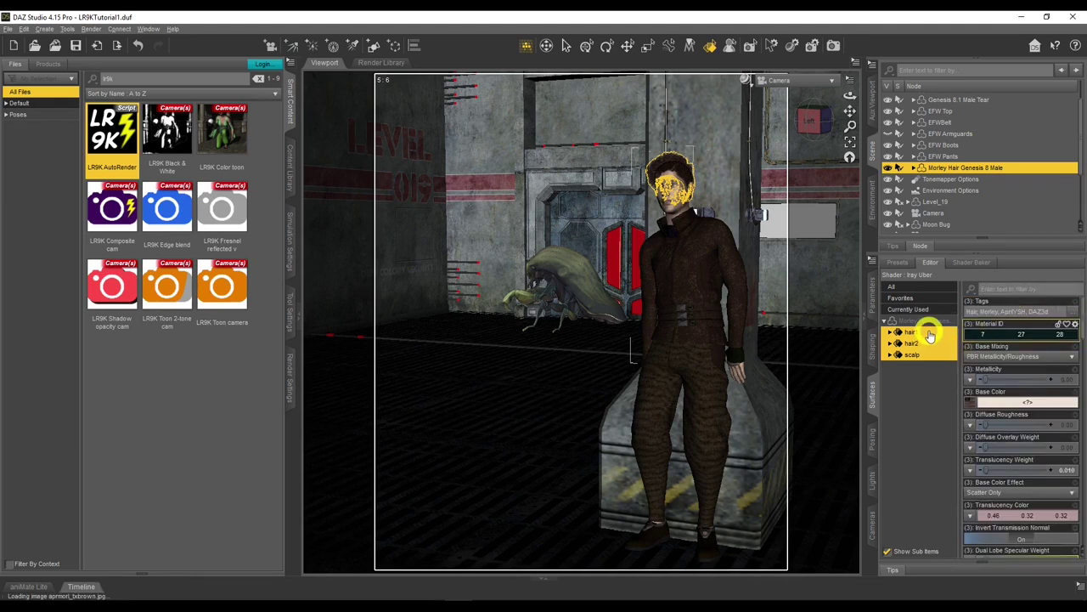
click(908, 330)
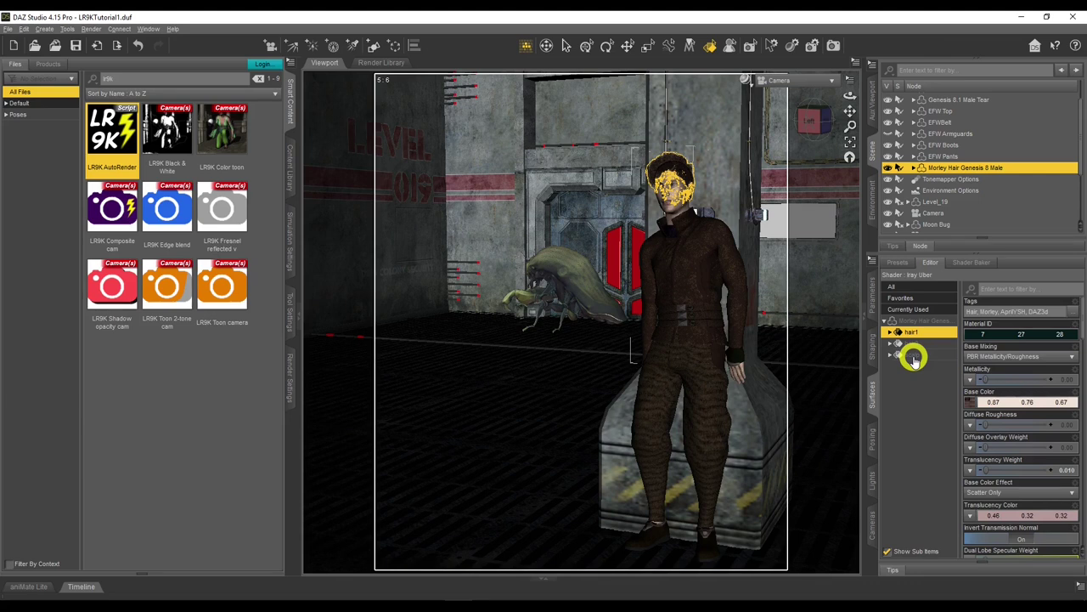
click(912, 356)
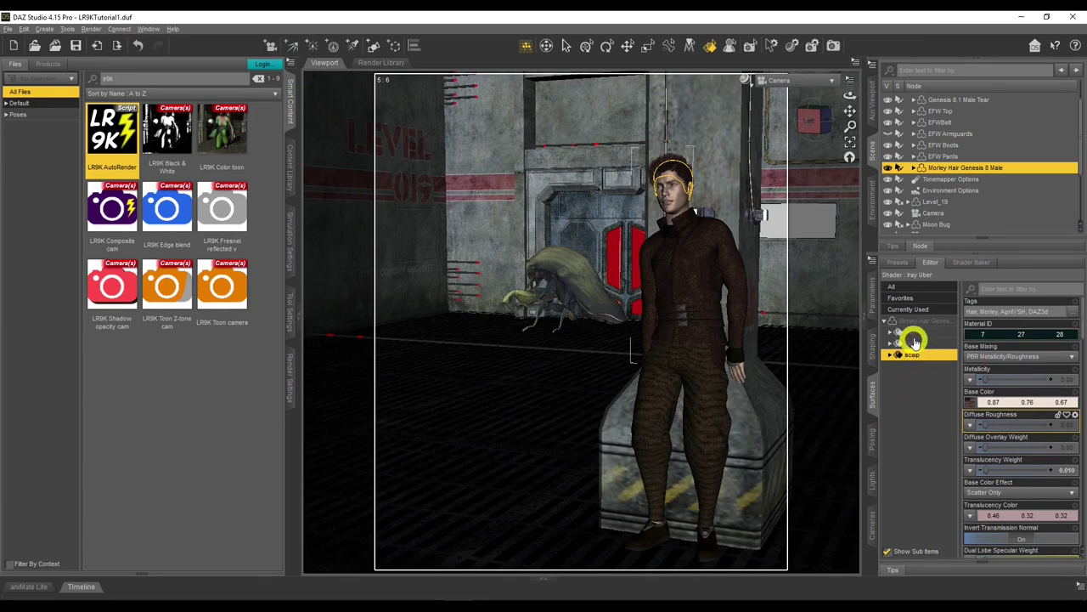
click(915, 343)
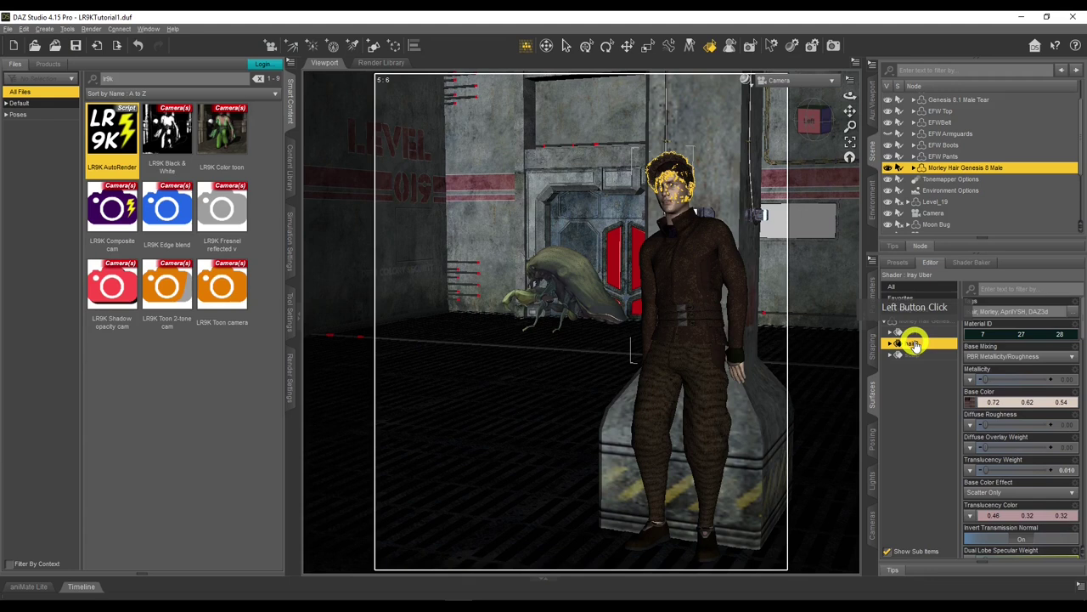
Select the hair1 surface and browse to the AprilHair texture folder from its Cutout Opacity map.
click(904, 331)
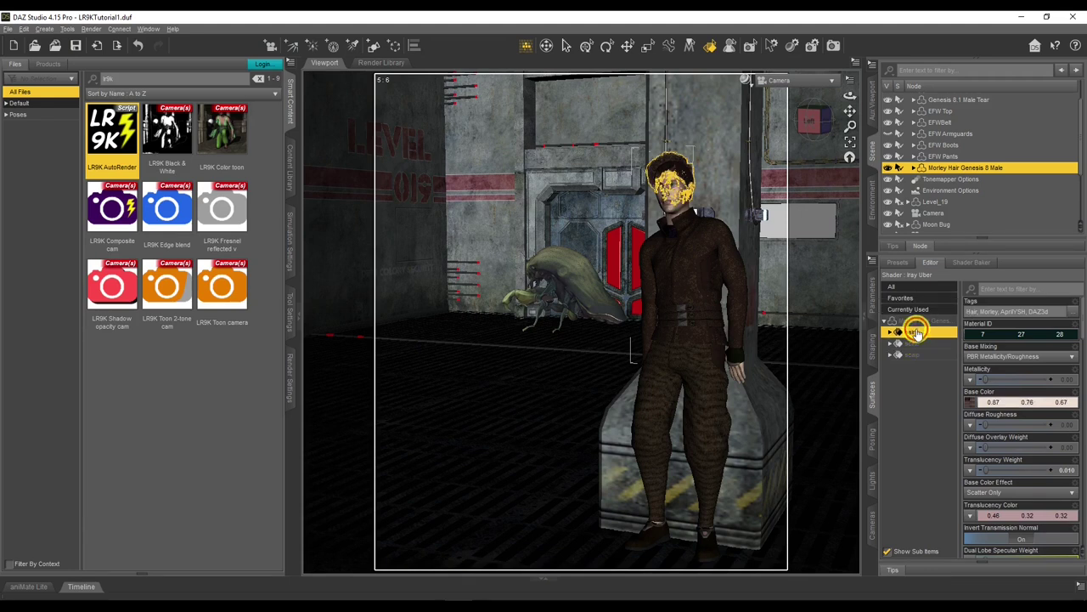
scroll(996, 402, down, 5)
scroll(997, 405, down, 15)
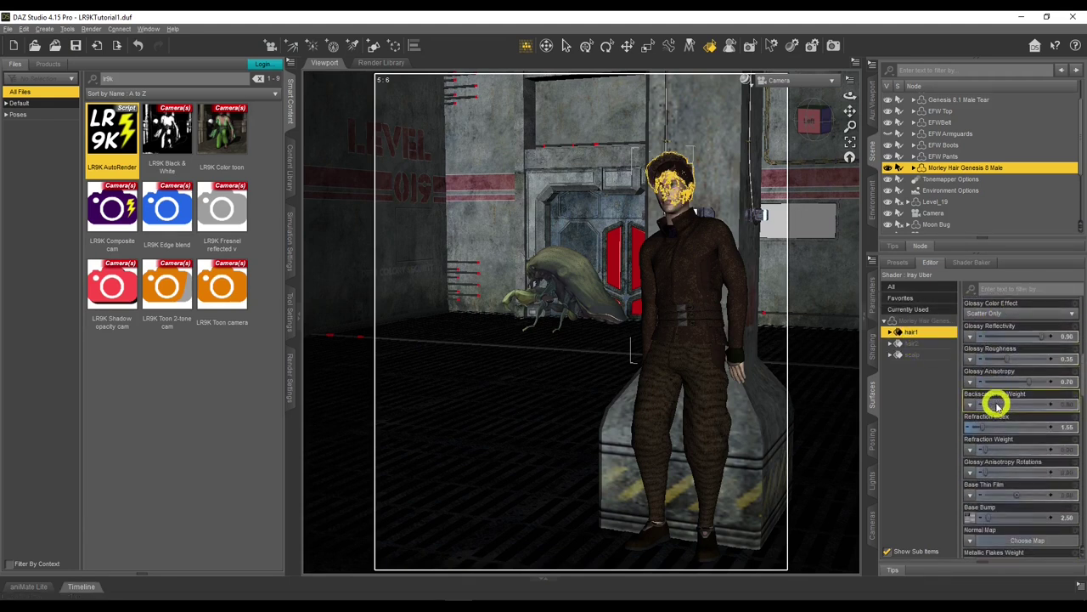
scroll(998, 405, down, 5)
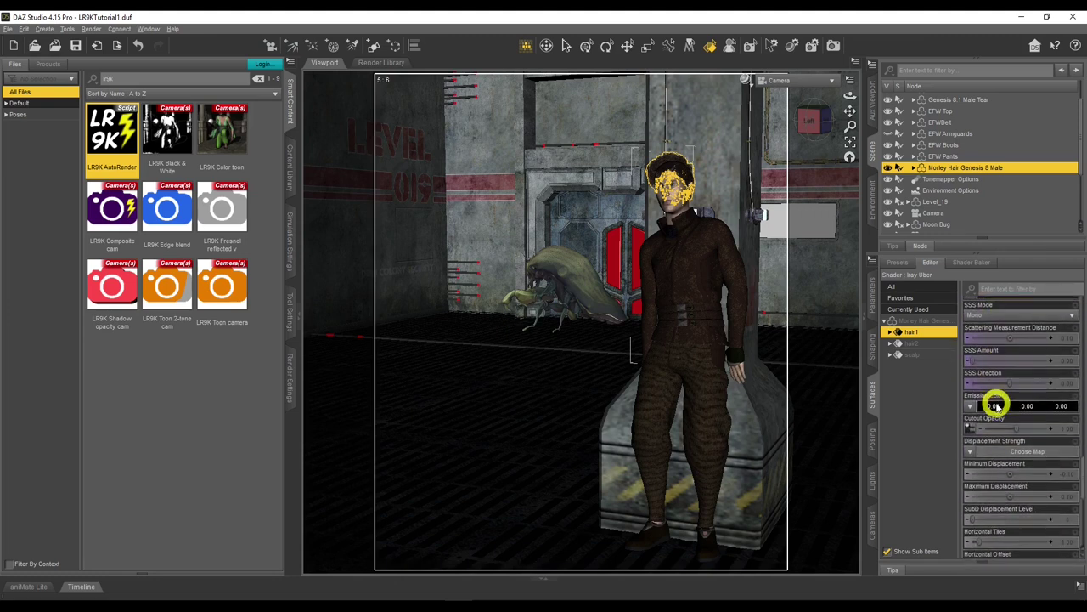
mouse_move(972, 425)
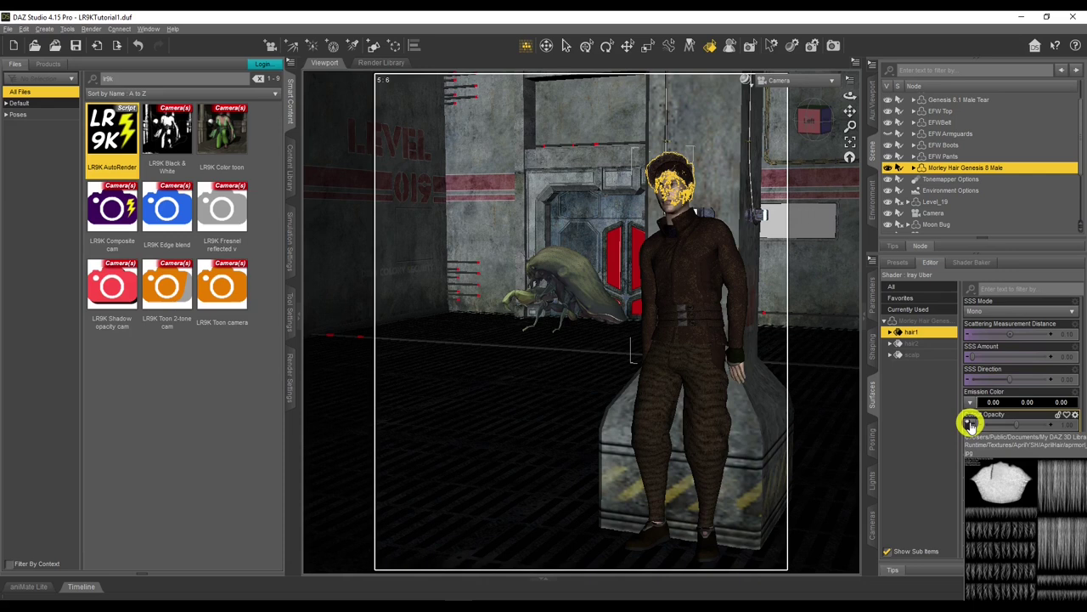
click(971, 423)
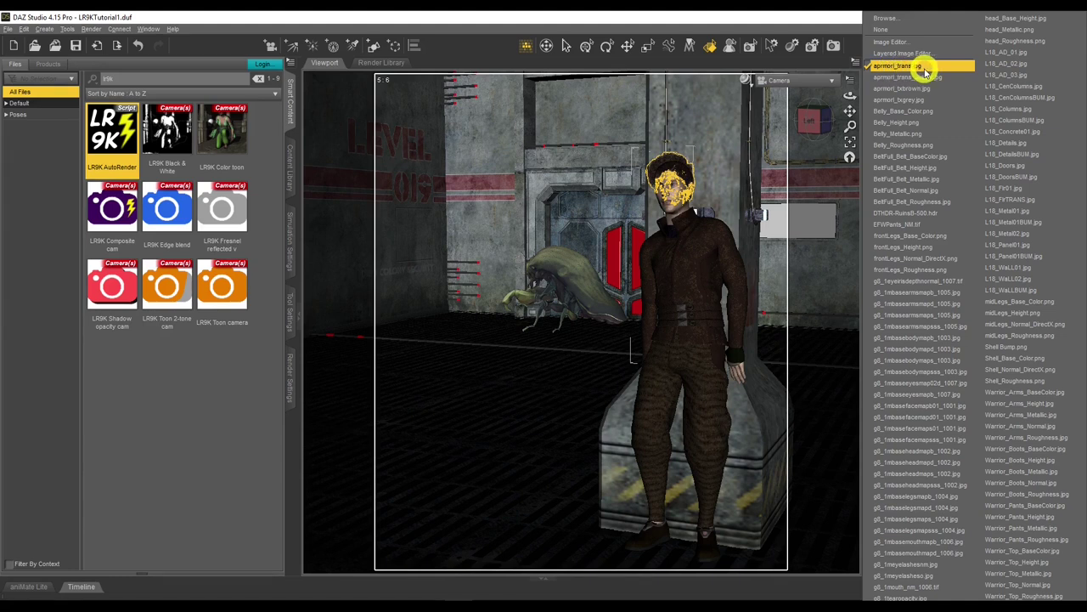
click(921, 24)
click(315, 194)
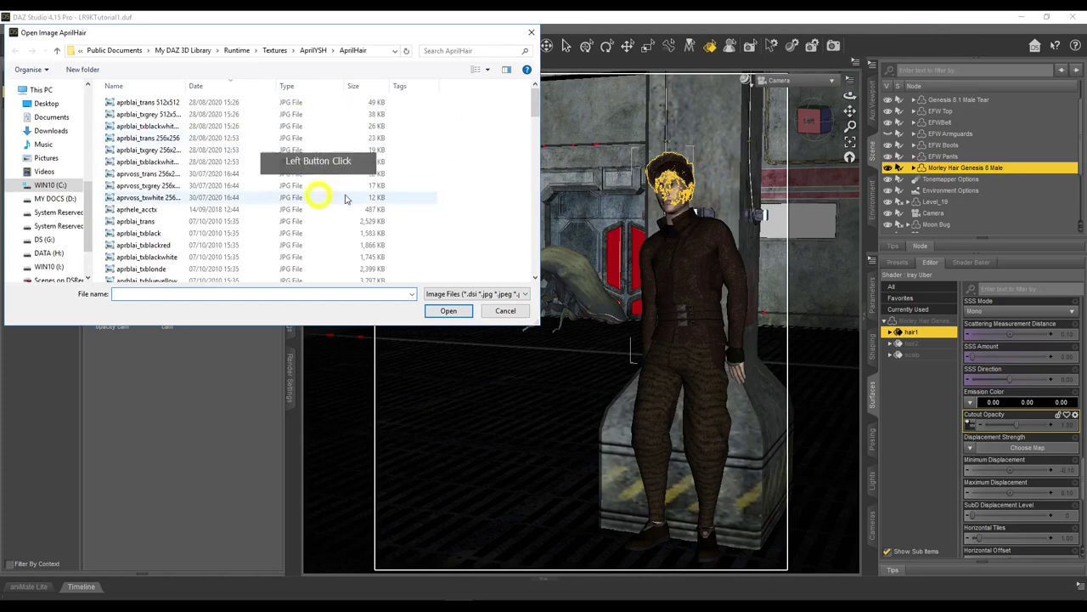
Sort the AprilHair textures by name and preview the aprmorl_trans image.
click(156, 88)
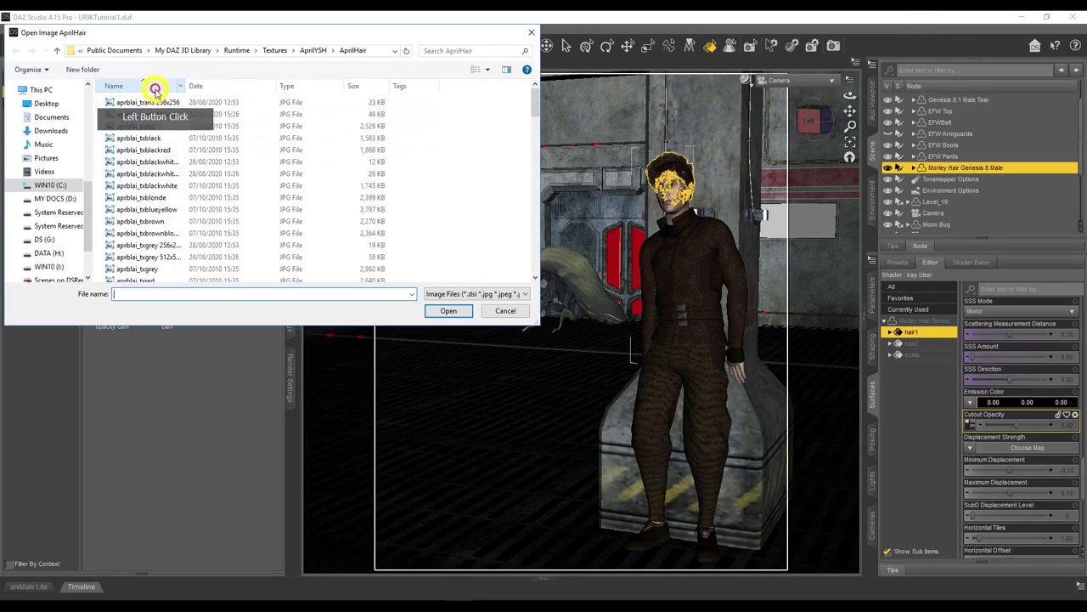
scroll(151, 176, down, 5)
scroll(158, 187, down, 12)
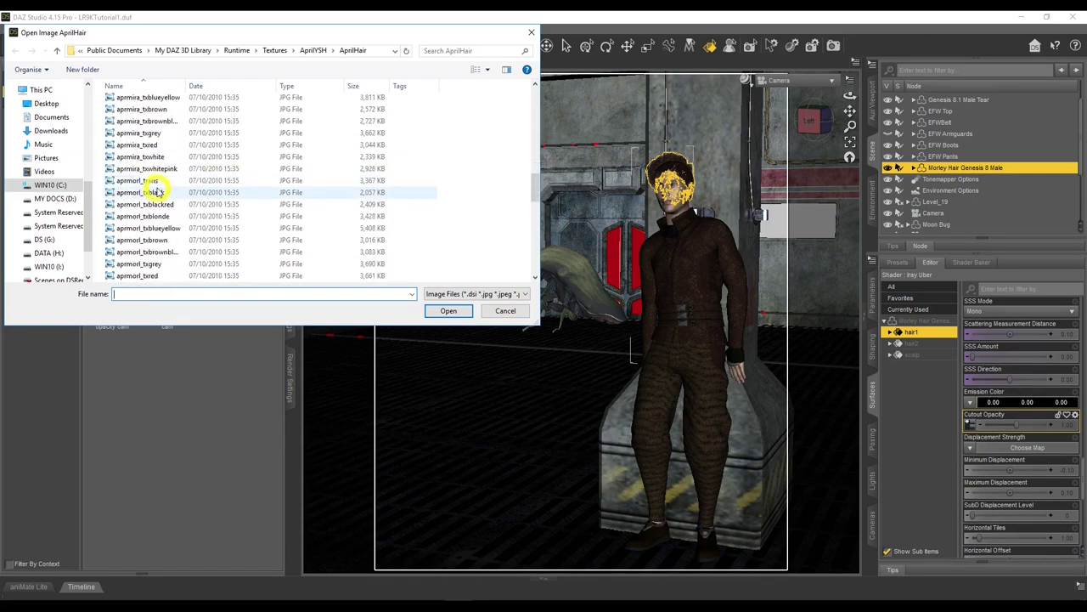
right_click(154, 184)
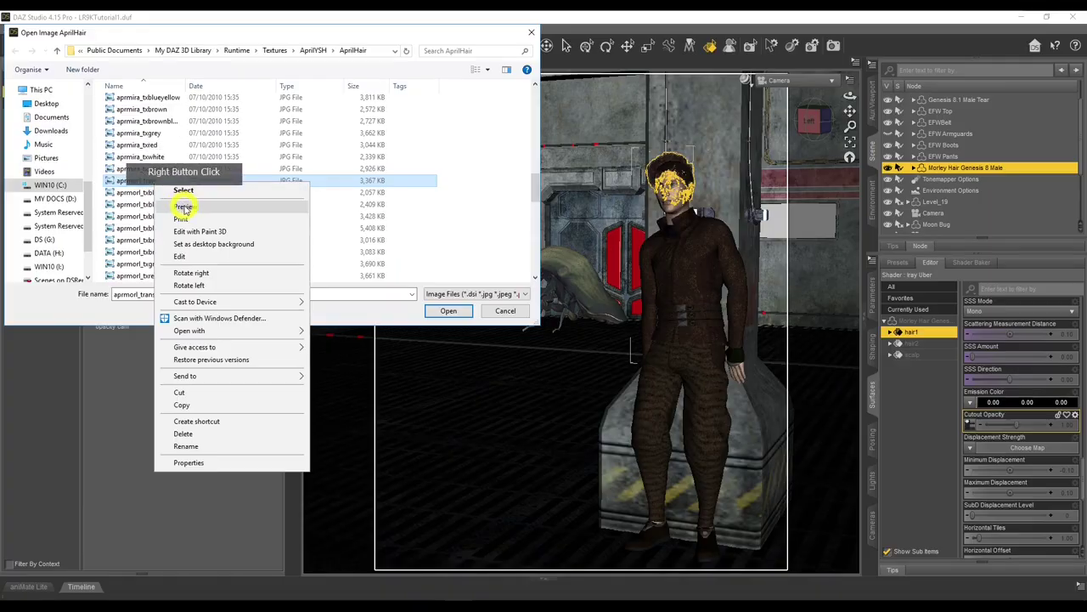
click(184, 207)
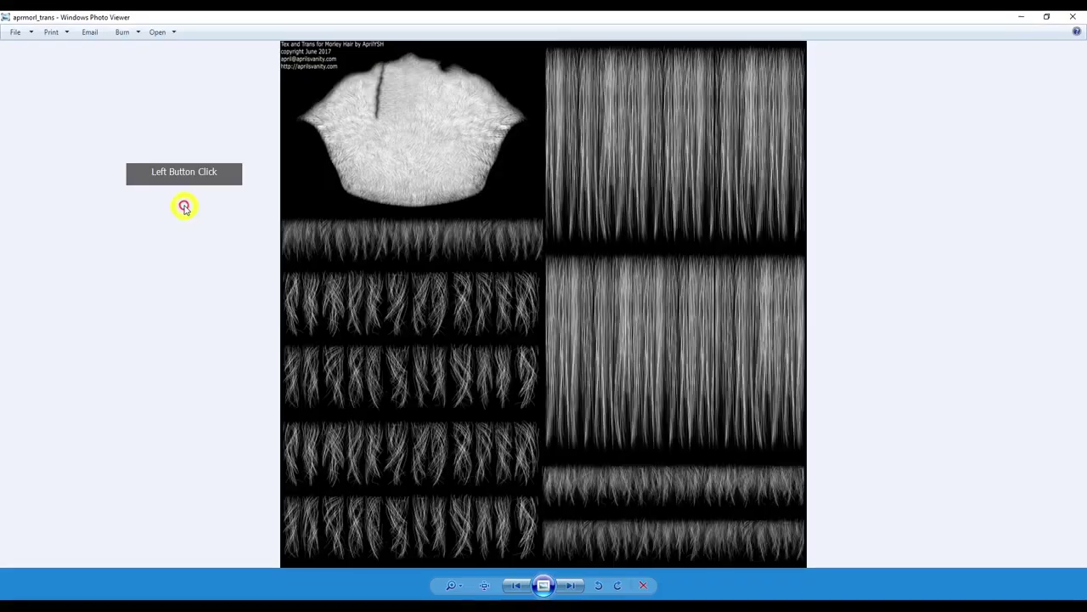
click(1075, 14)
Open the aprmorl_trans texture in Photoshop, passing it through Camera Raw without adjustments.
right_click(155, 181)
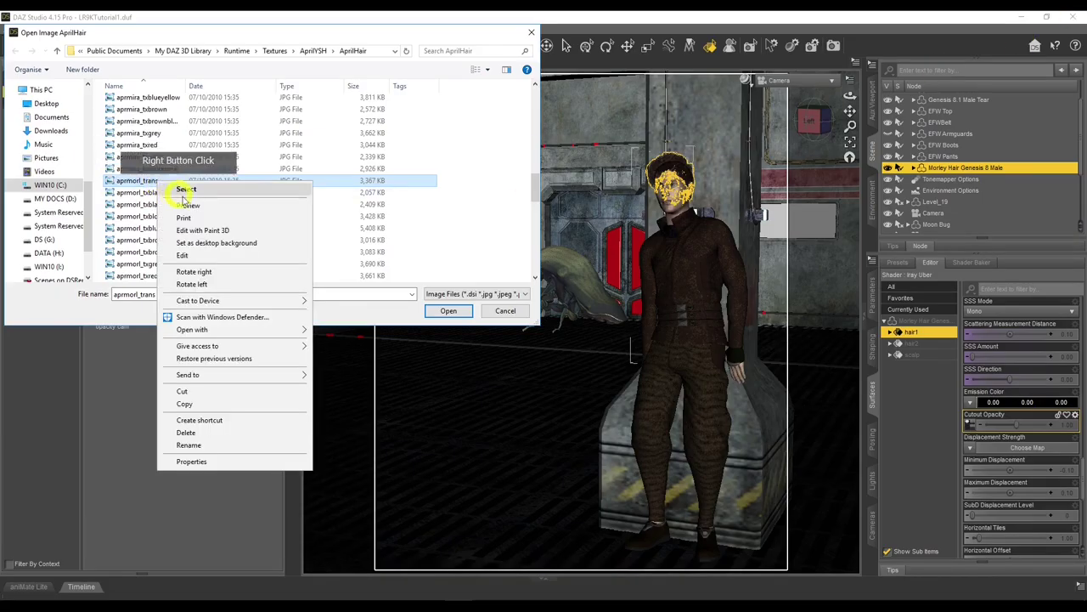
click(365, 328)
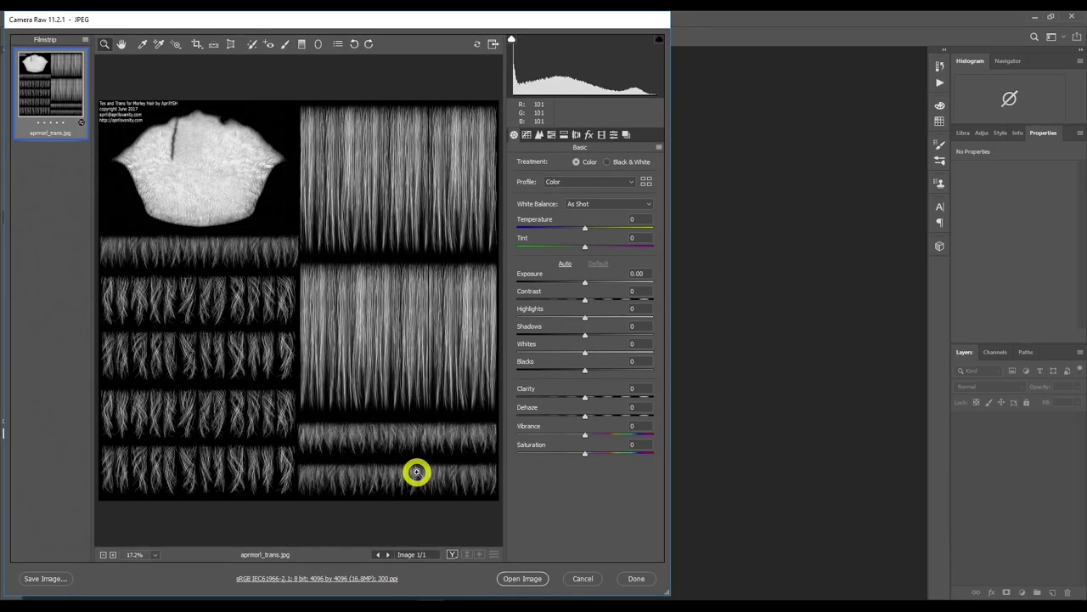
click(516, 580)
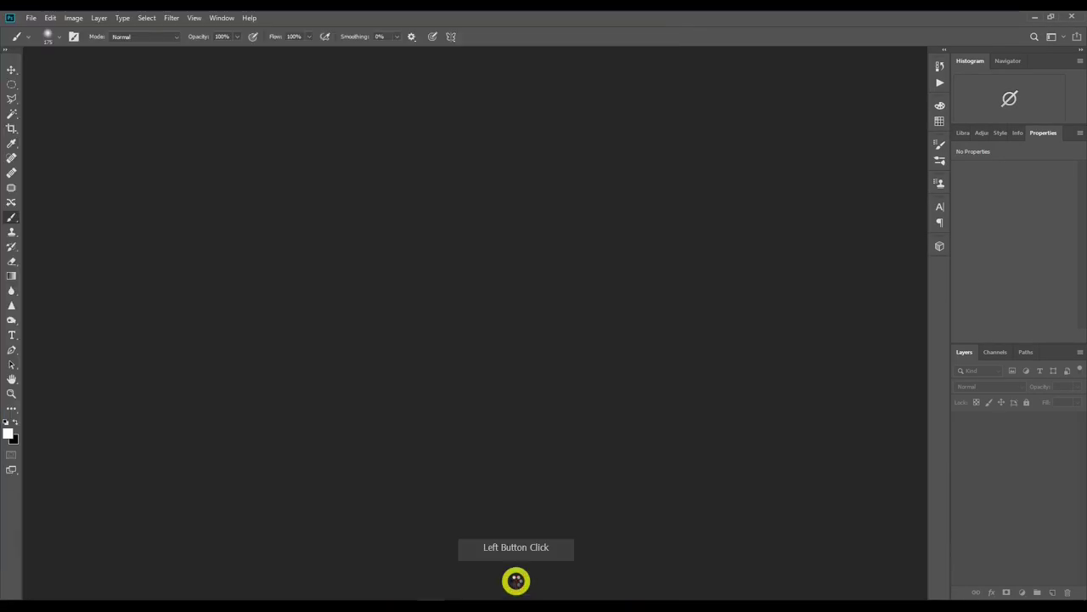
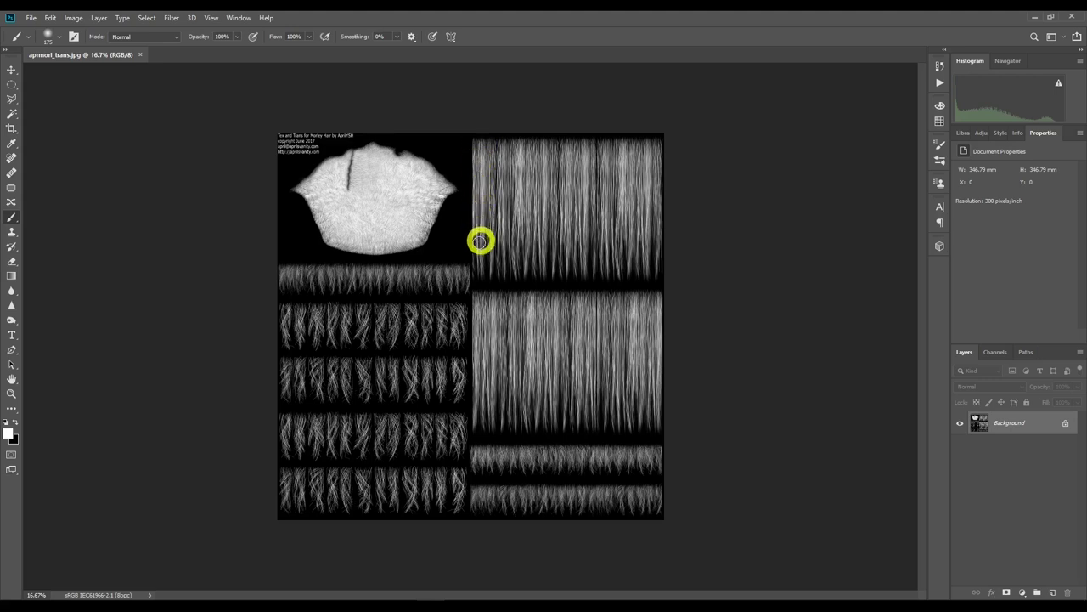
click(551, 287)
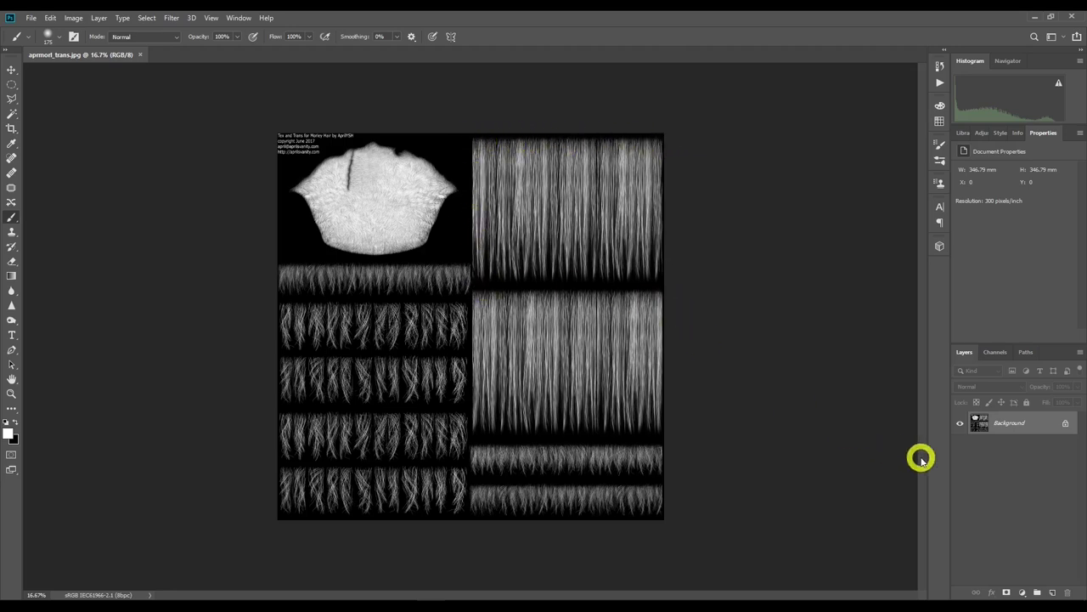
Add a new layer filled with black above the Background layer and lower its opacity to 35%.
click(1054, 593)
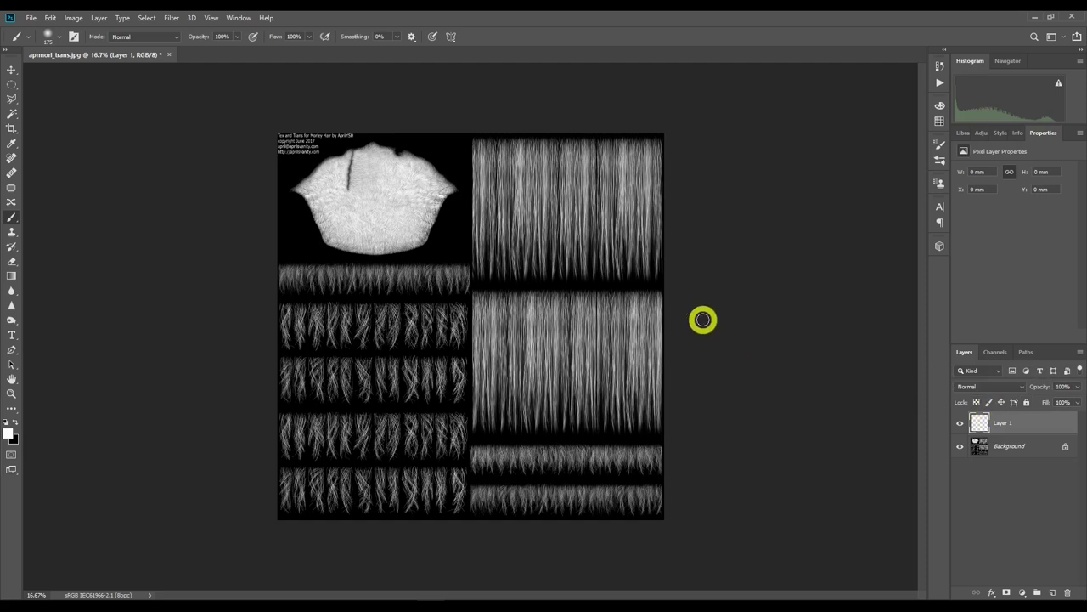
key(shift+F5)
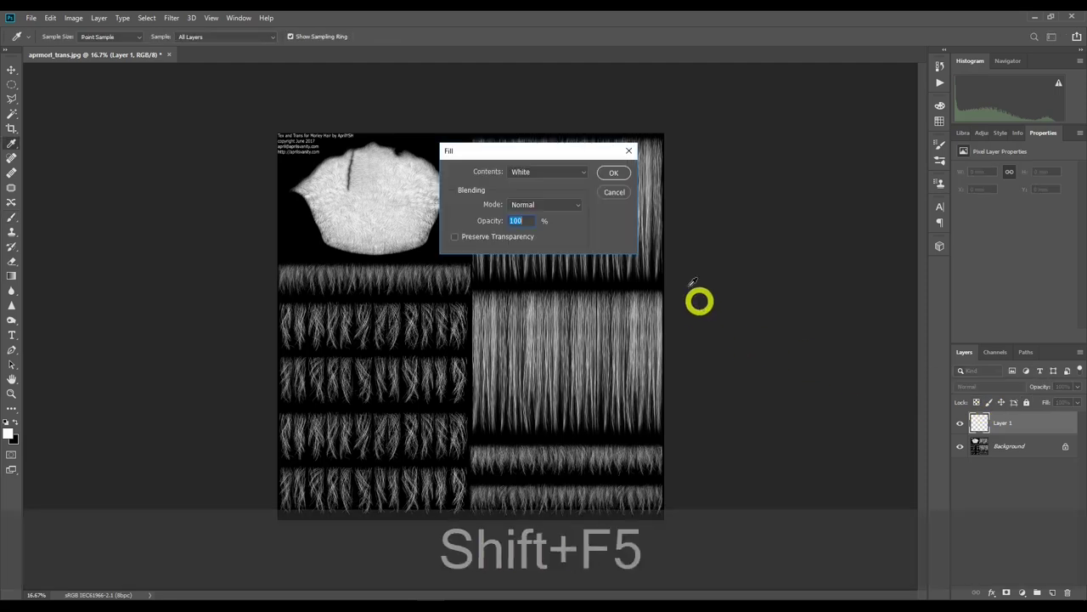
click(557, 172)
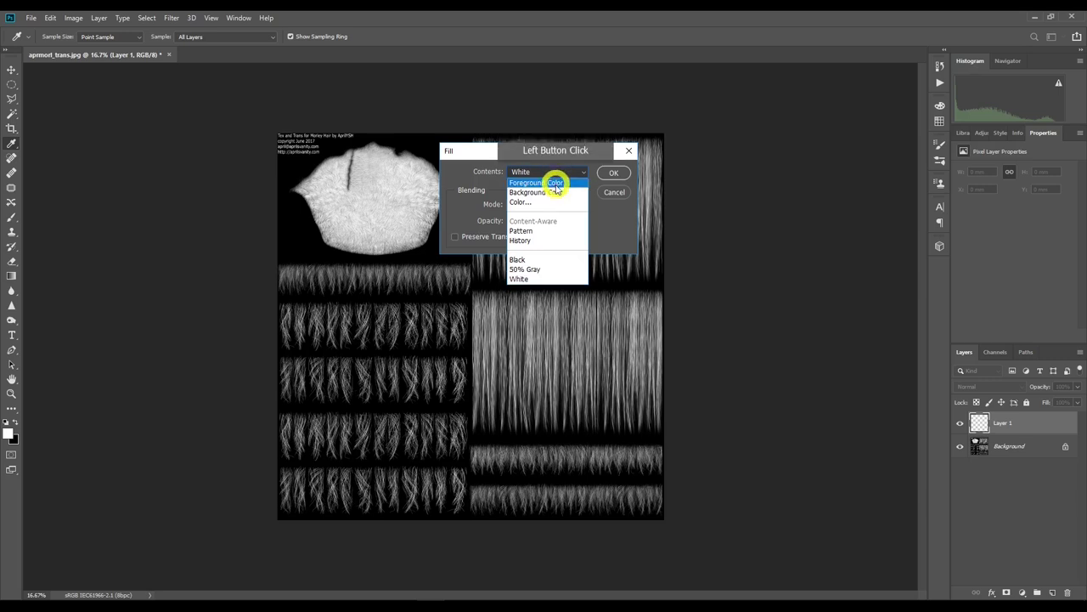
click(559, 259)
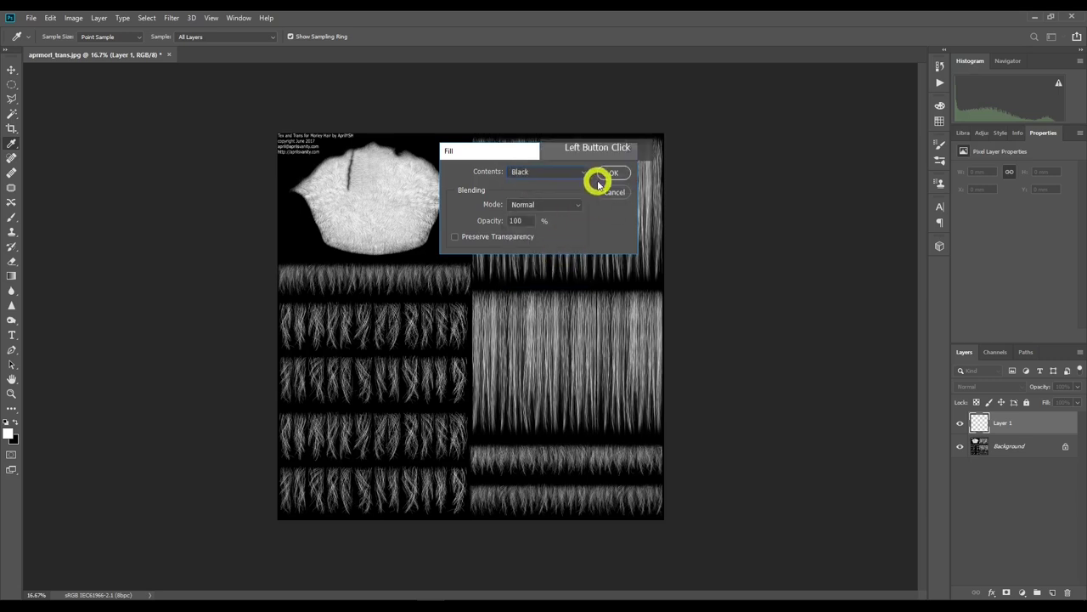
click(611, 174)
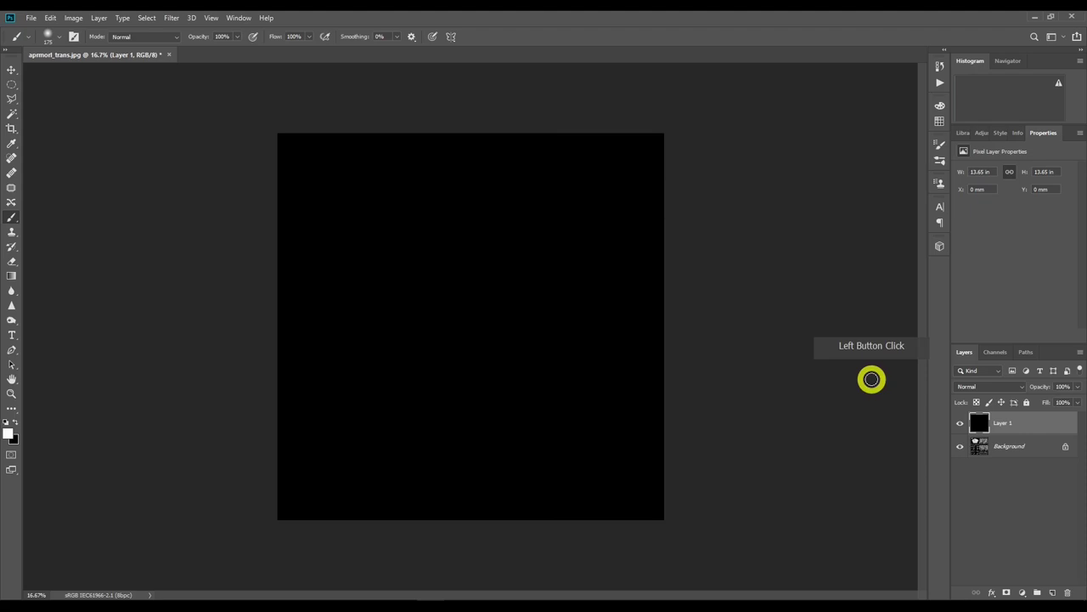
drag(1076, 388, 1034, 399)
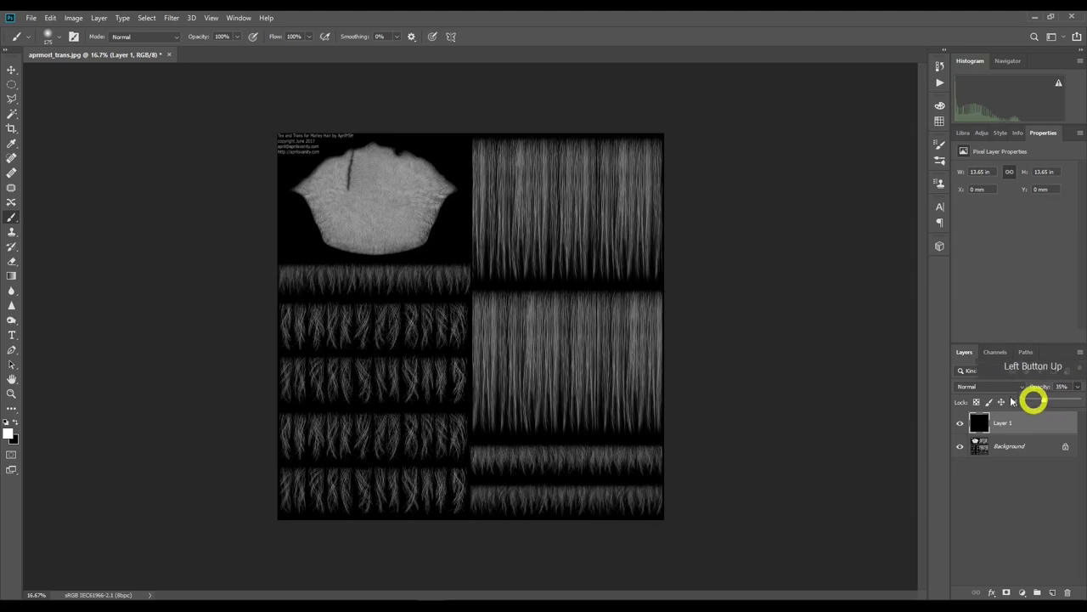
Outline the upper block of long hair strands in the map's right half with a rectangular Polygonal Lasso selection.
click(12, 100)
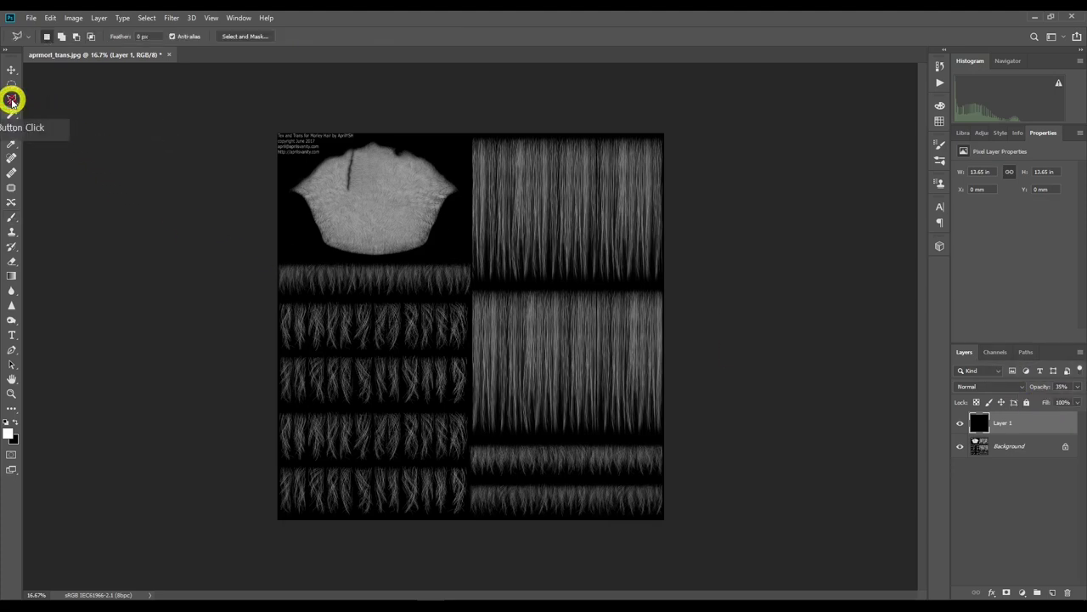
click(472, 138)
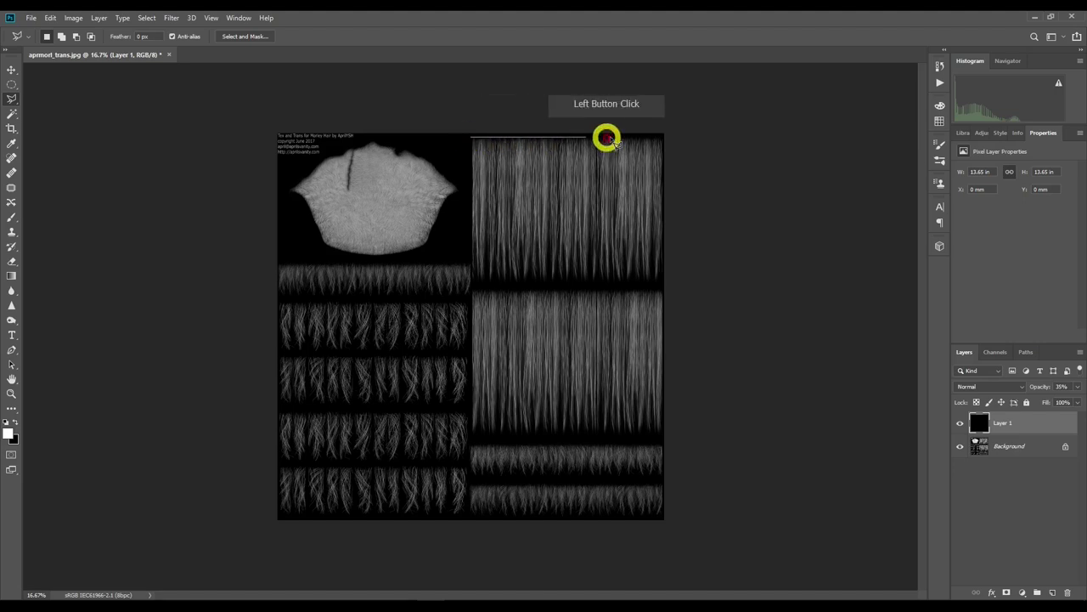
click(663, 136)
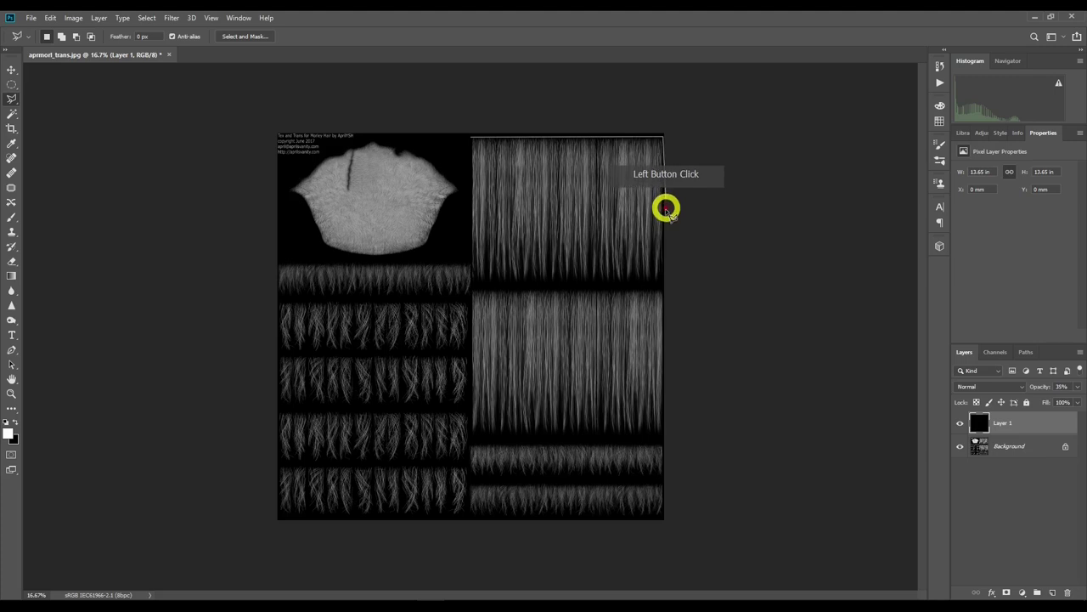
click(663, 281)
click(472, 280)
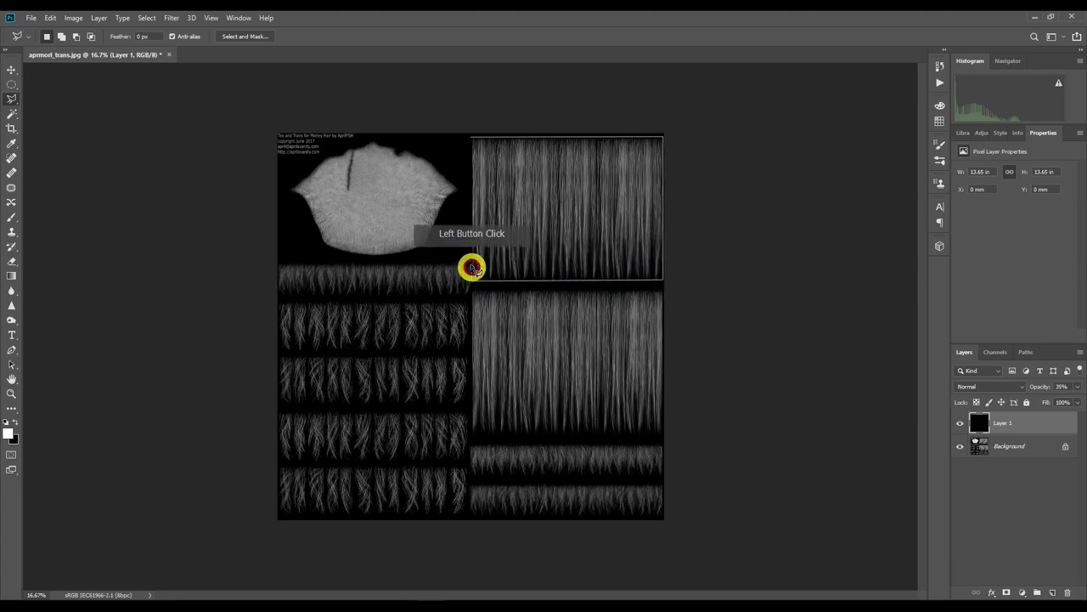
click(472, 138)
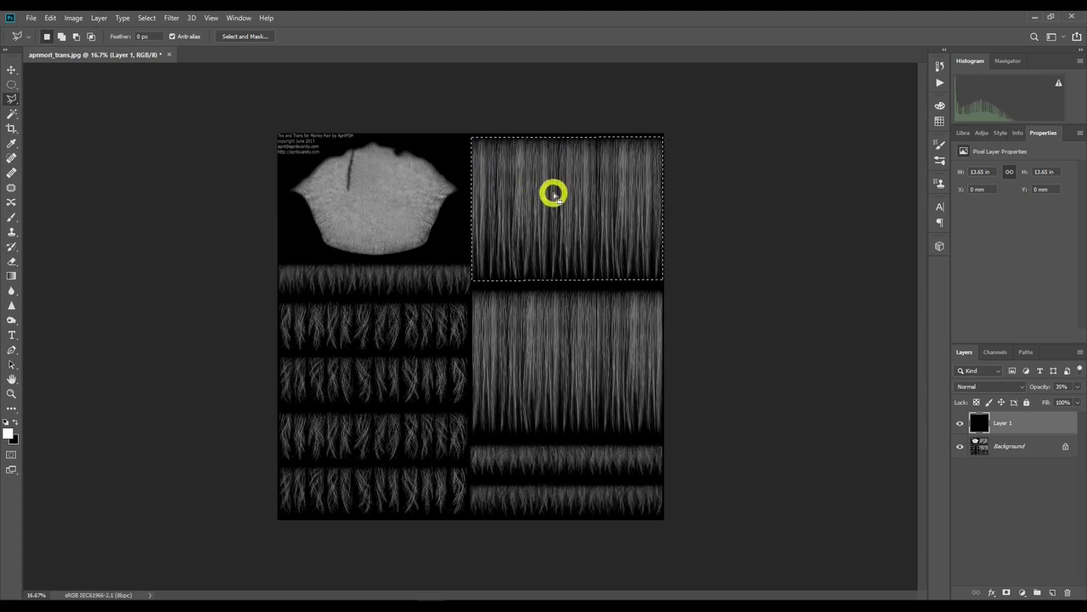
Fill the selected strand block with white on Layer 1 and set the layer's opacity to 100%.
key(shift)
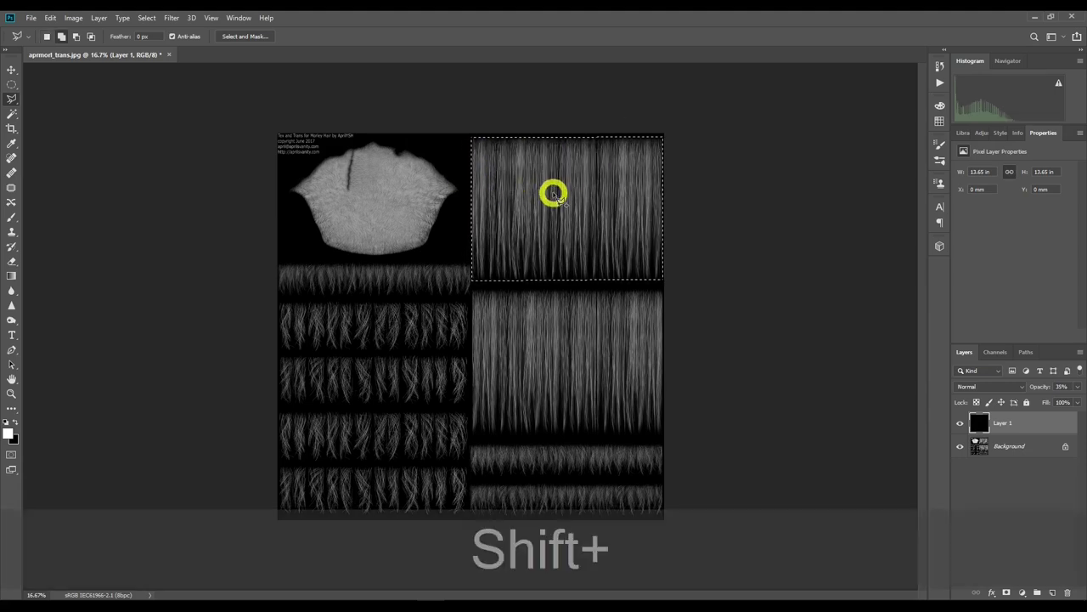
key(shift+F4)
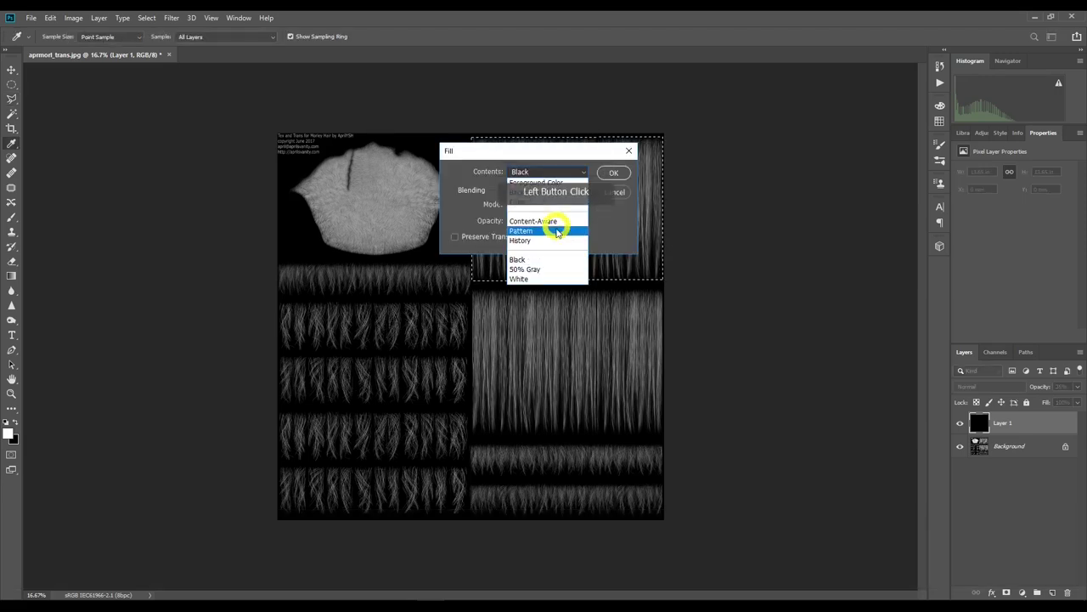
click(613, 173)
key(l)
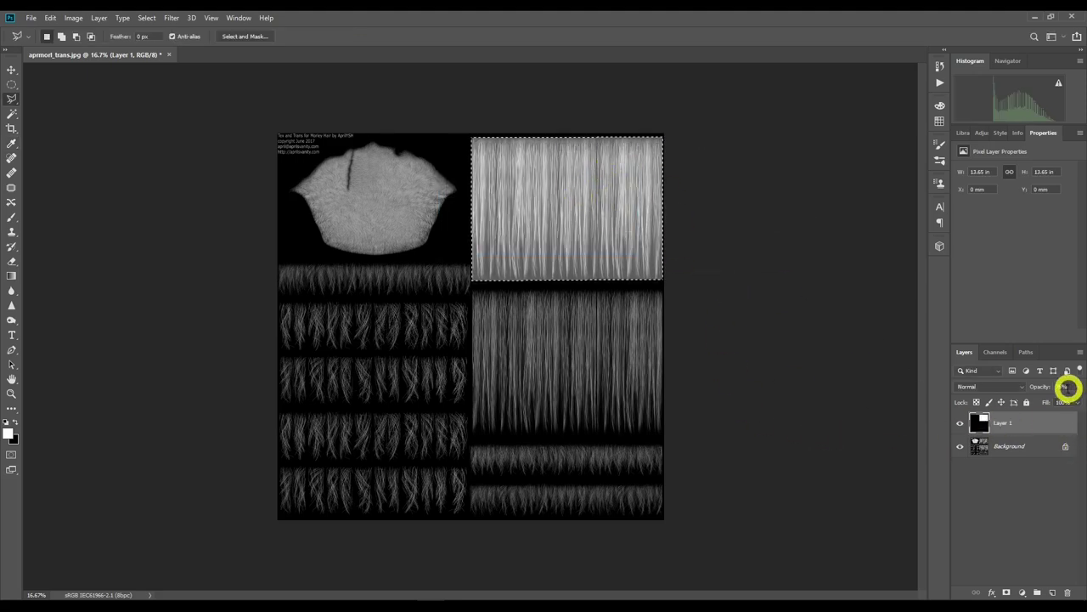
click(1075, 388)
drag(1047, 400, 753, 306)
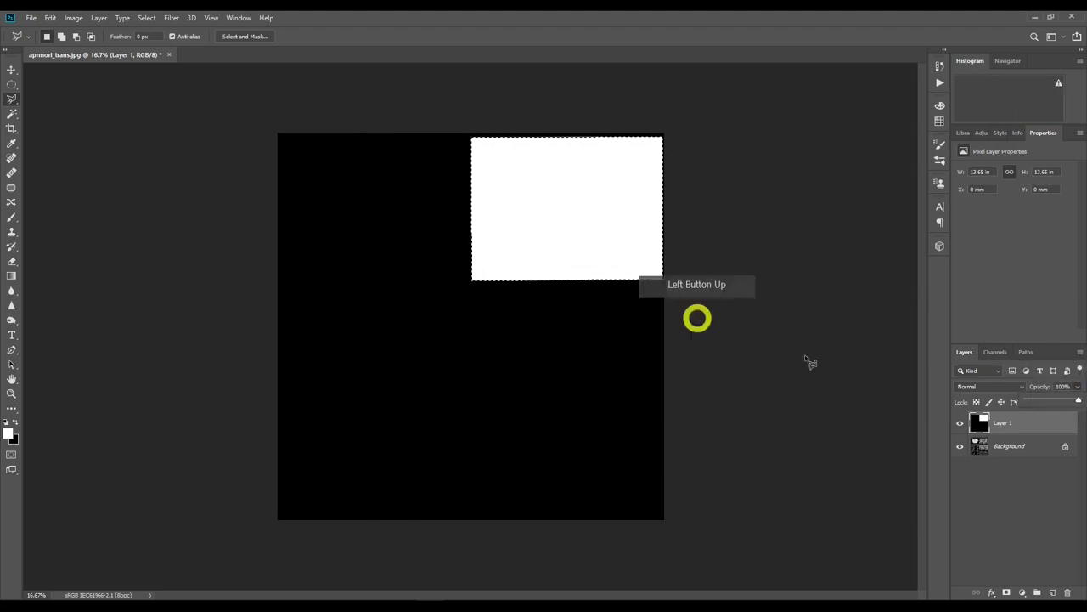
Lower Layer 1's opacity to 28% and fill a Polygonal Lasso selection around the second long-hair block with white.
drag(1079, 403, 1040, 400)
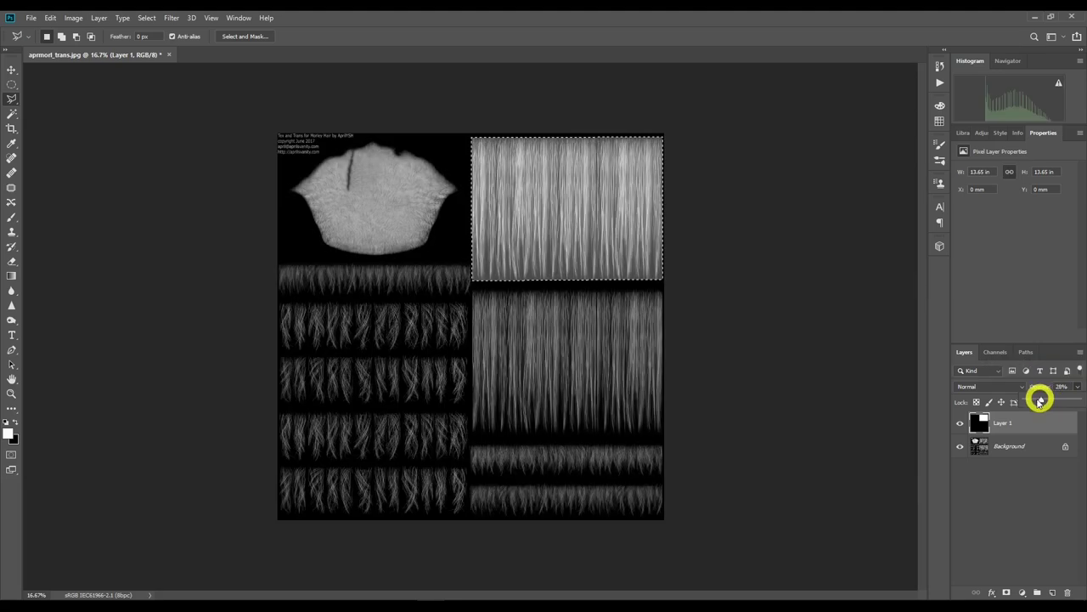
click(472, 290)
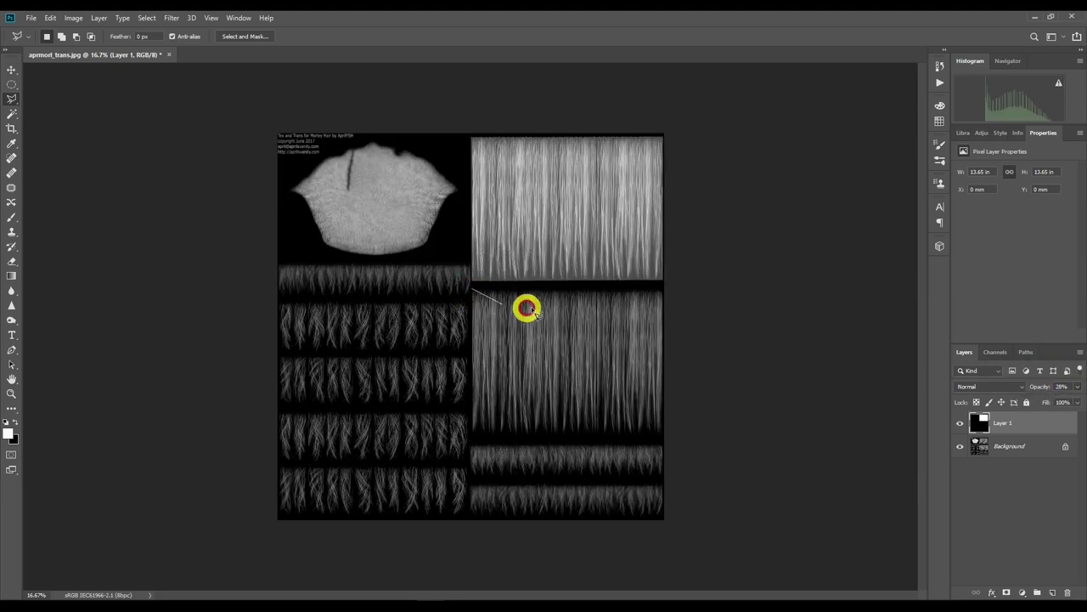
click(662, 291)
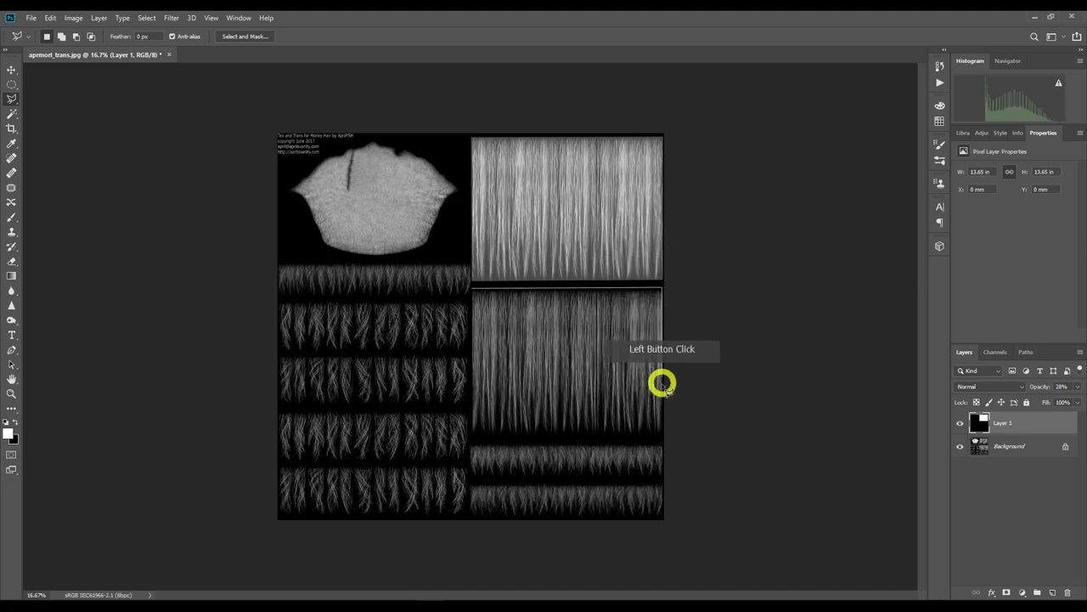
click(664, 436)
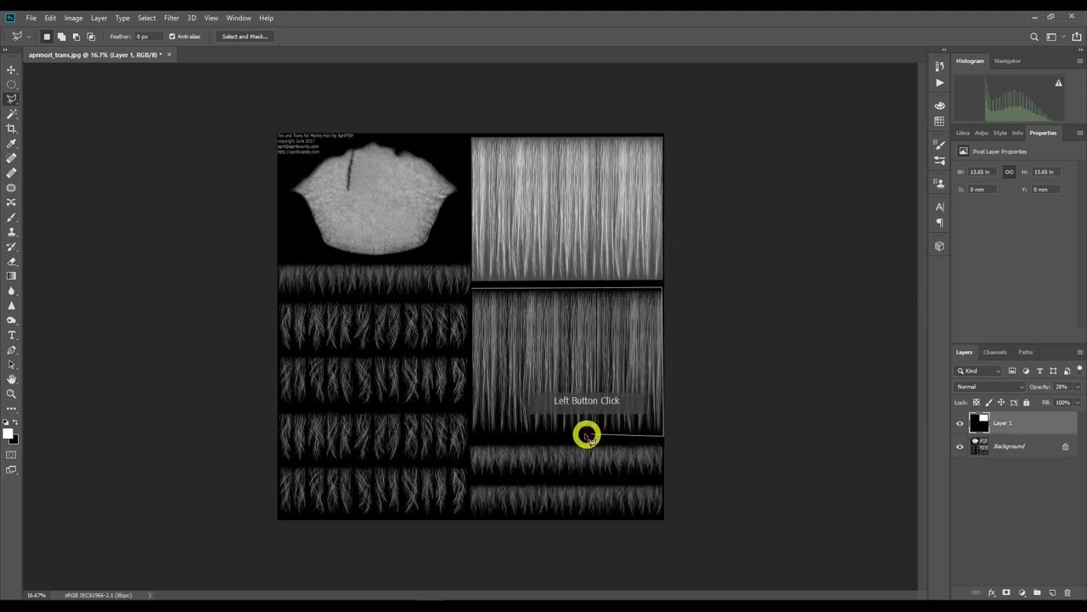
click(472, 436)
click(470, 290)
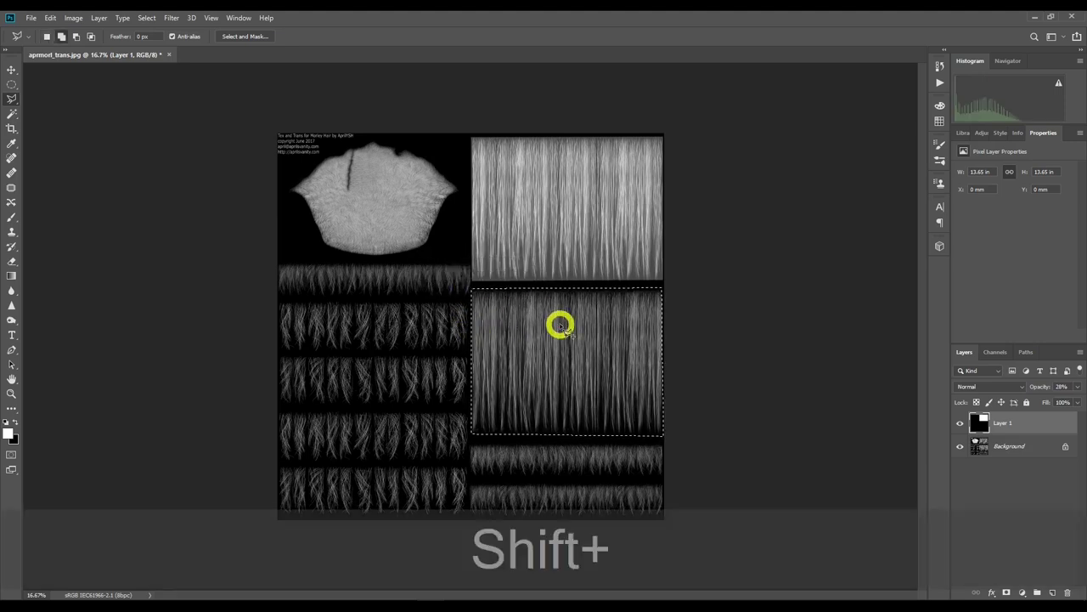
key(shift+F5)
click(615, 174)
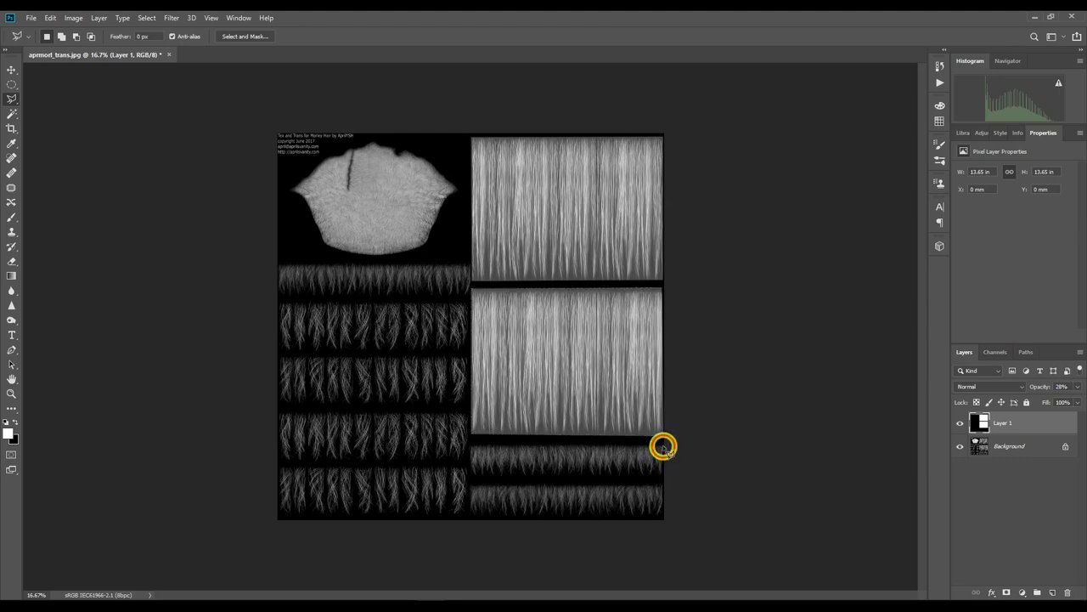
Outline the short hair strip just below the two long-hair blocks with the Polygonal Lasso and fill it with white at 100% opacity.
click(470, 447)
click(470, 478)
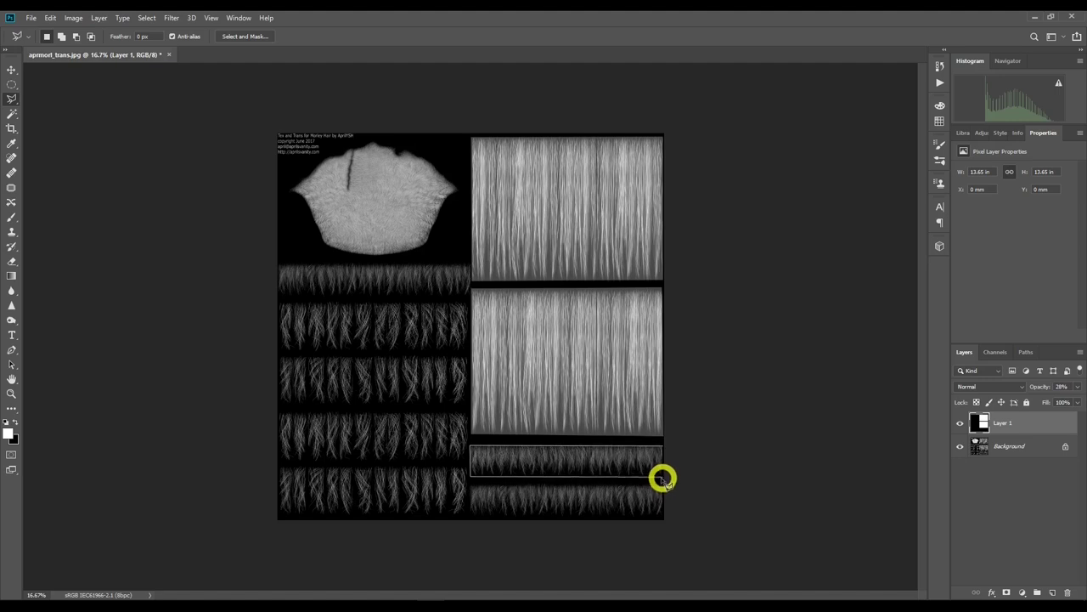
double_click(662, 448)
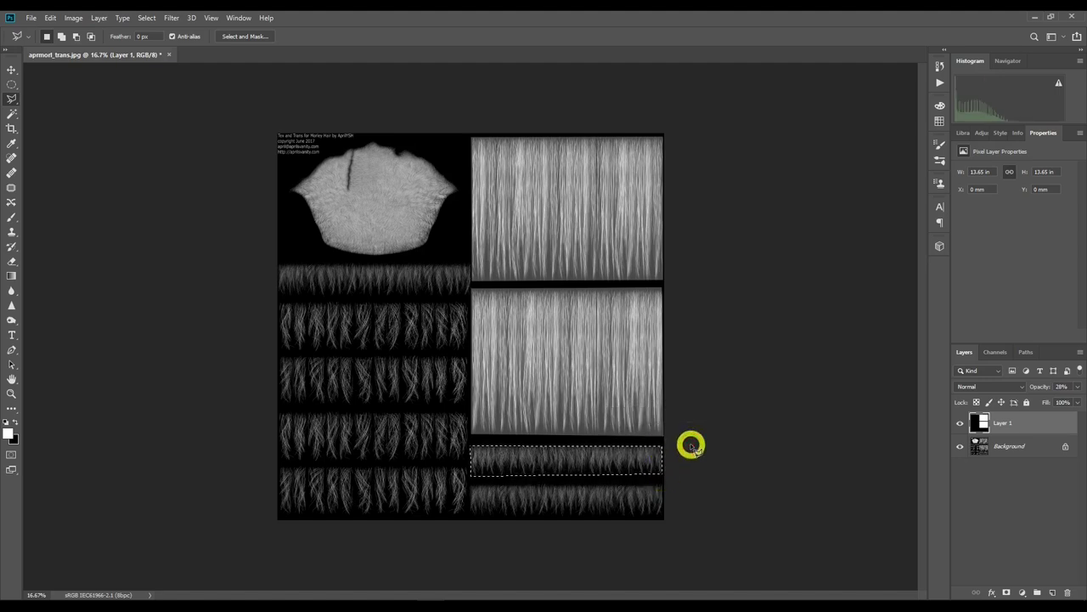
key(shift+F5)
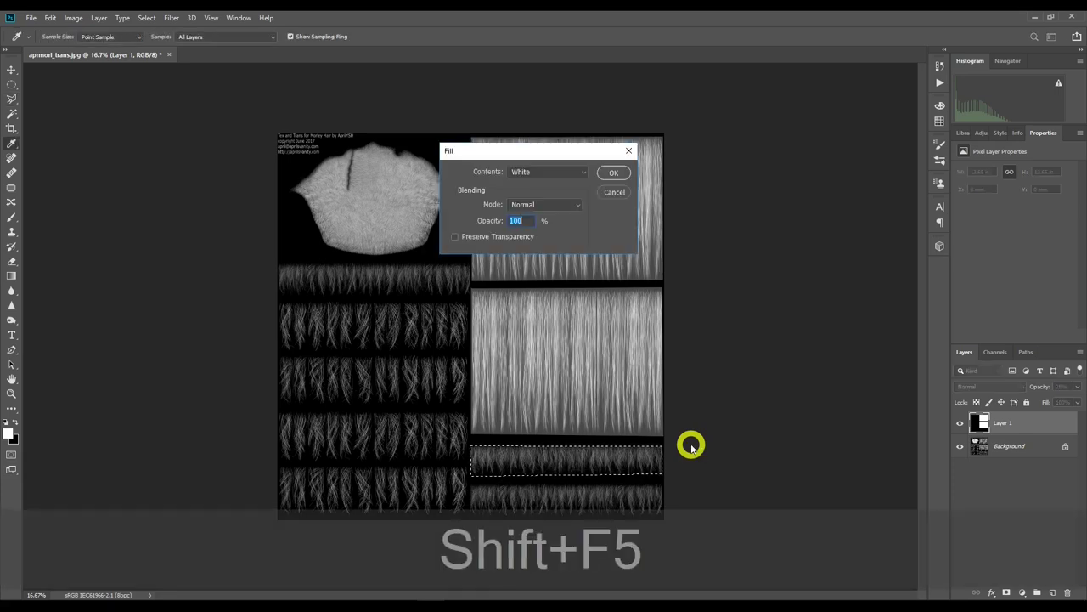
click(624, 173)
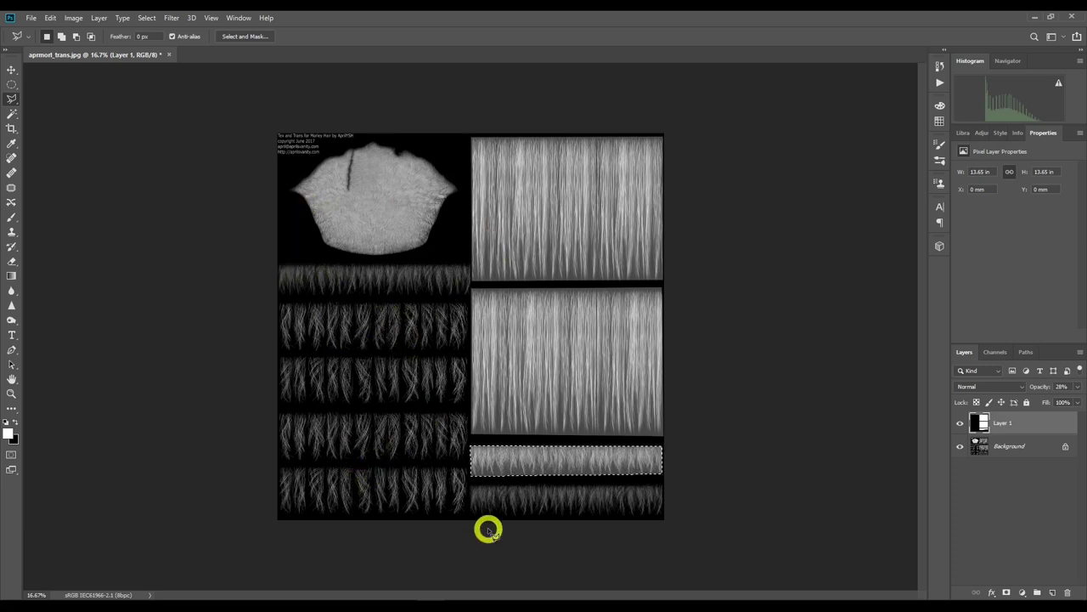
Restore Layer 1's opacity to 100% and hide the Background layer.
click(1077, 387)
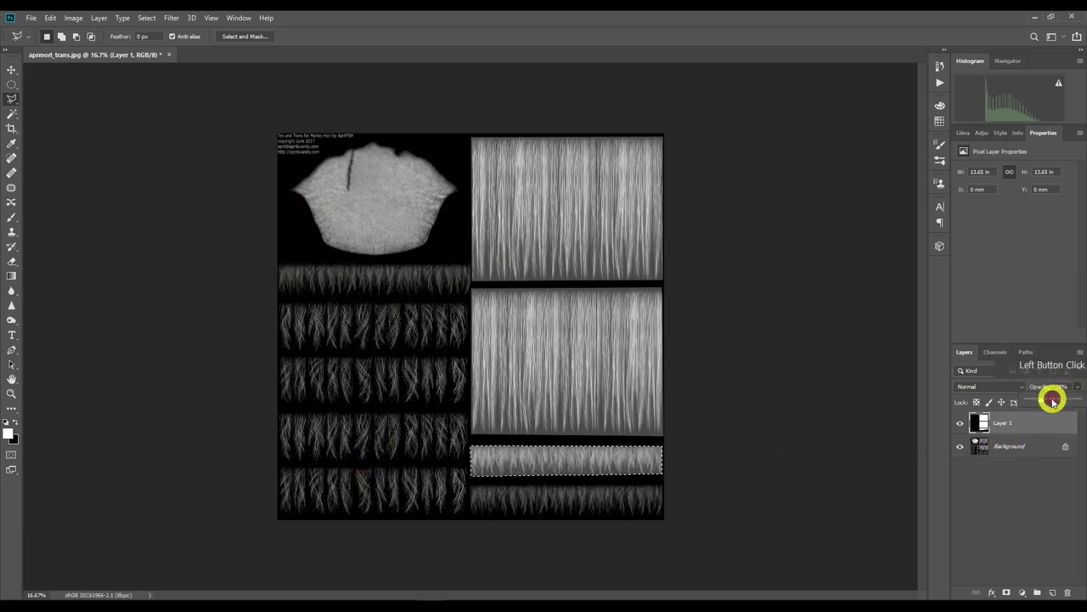
drag(1046, 399, 1080, 393)
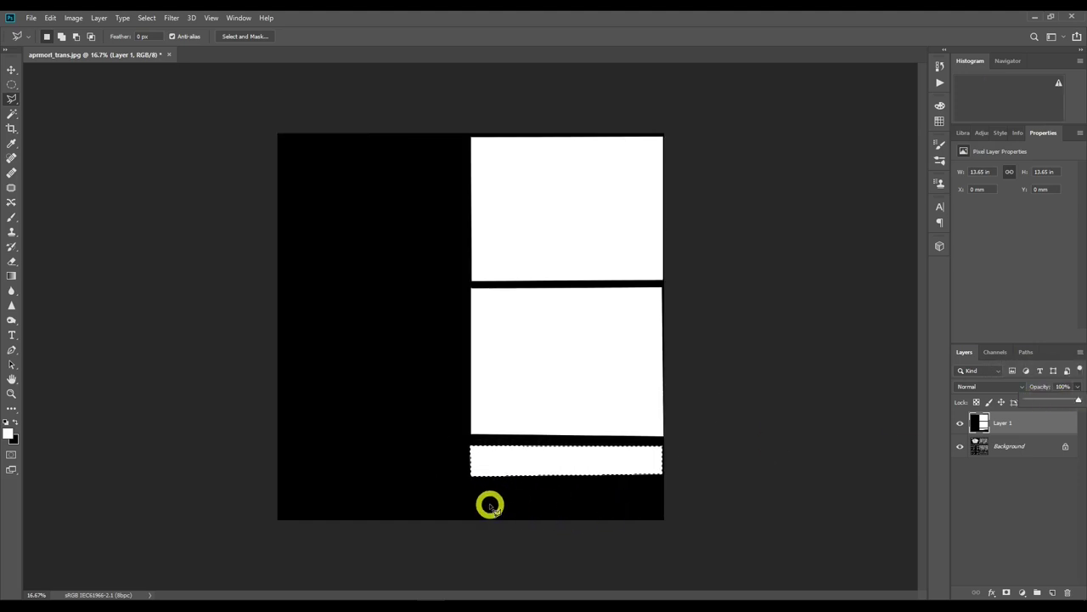
click(962, 448)
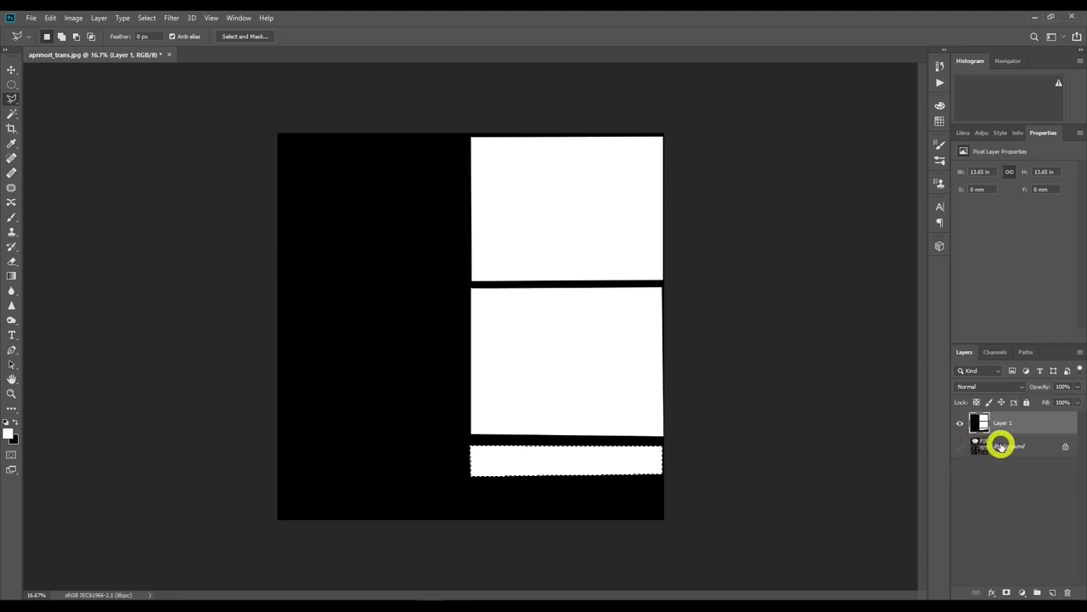
Start saving the mask under a new file, choosing the LR9K folder in Render Library and the JPEG format.
click(37, 19)
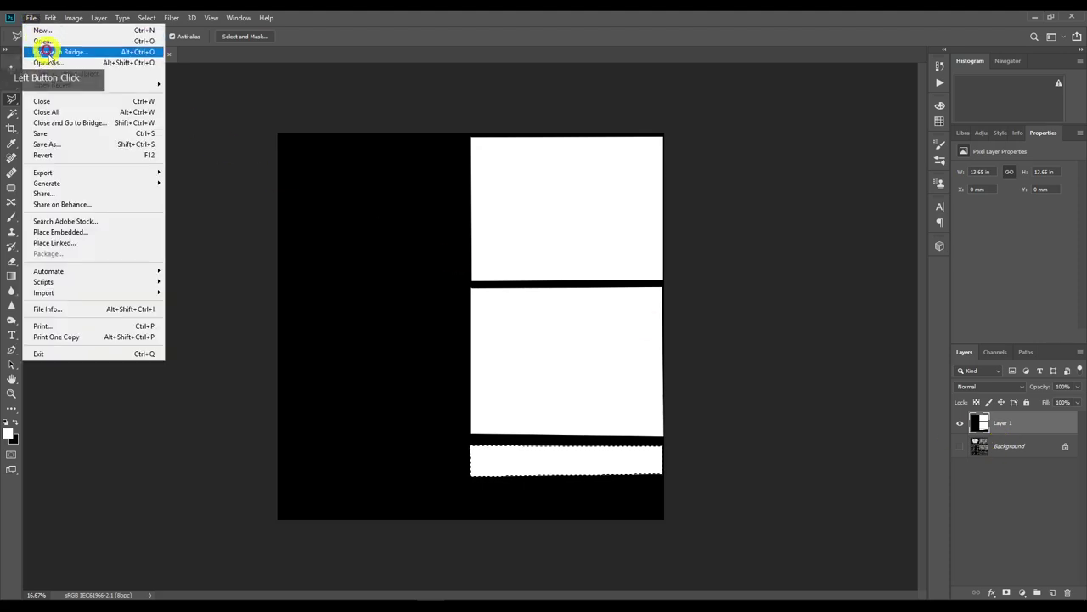
click(77, 147)
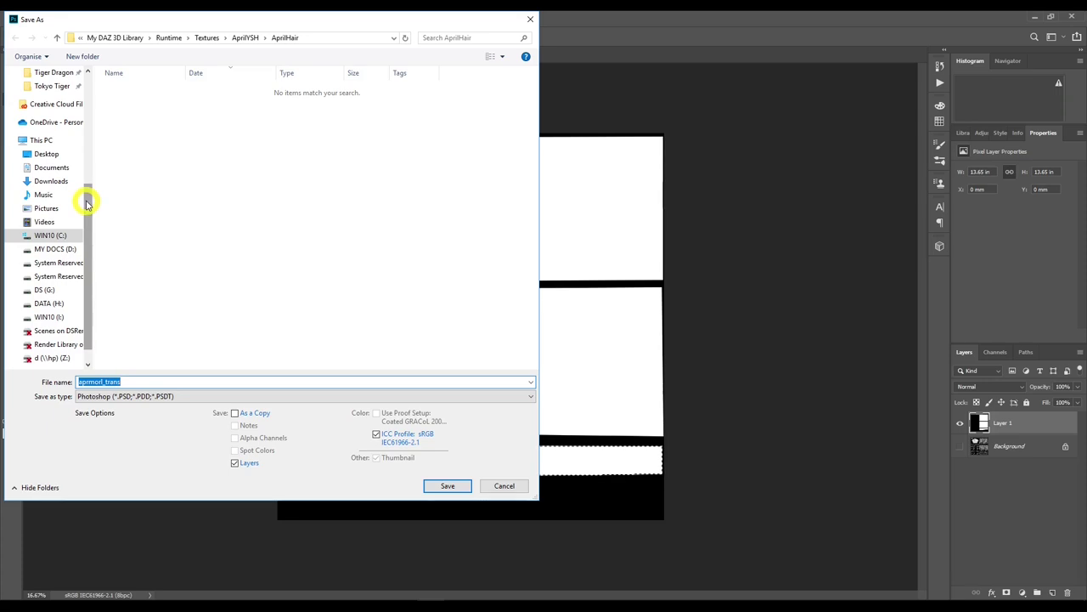
drag(88, 202, 85, 105)
click(65, 126)
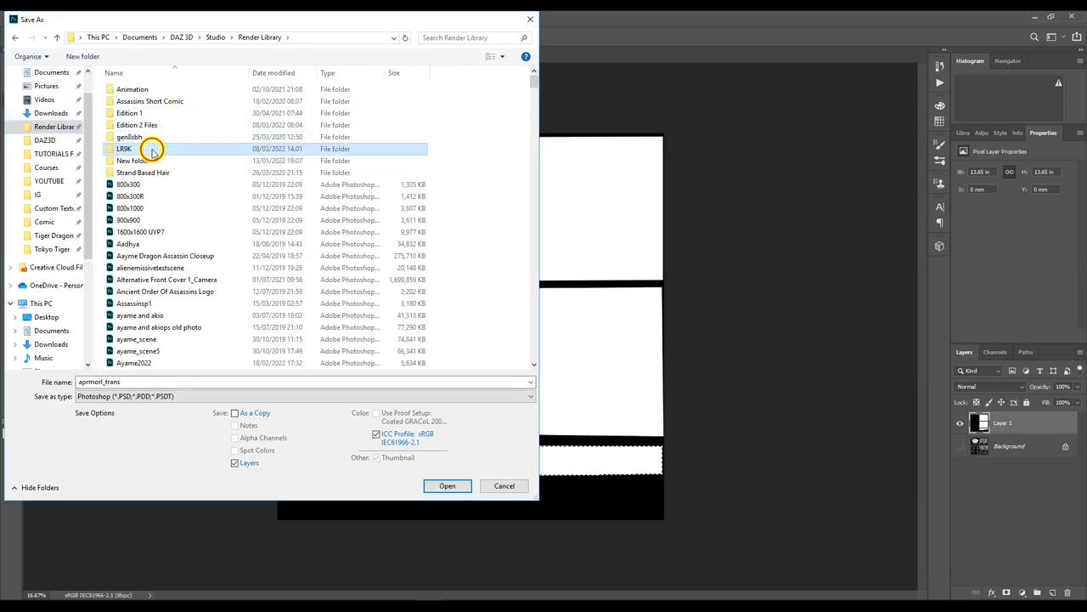
double_click(151, 146)
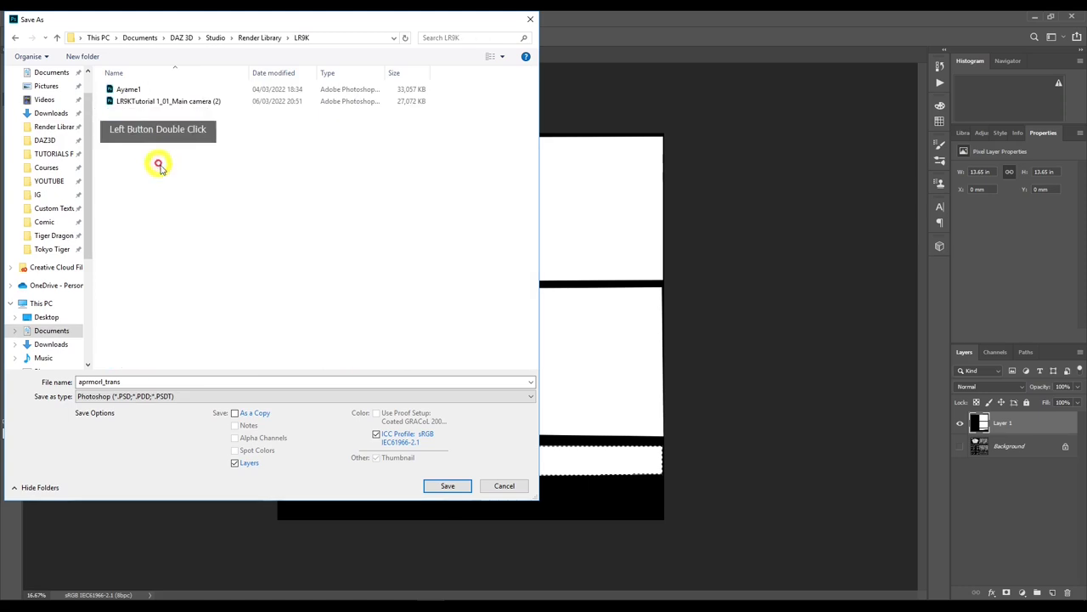
click(161, 397)
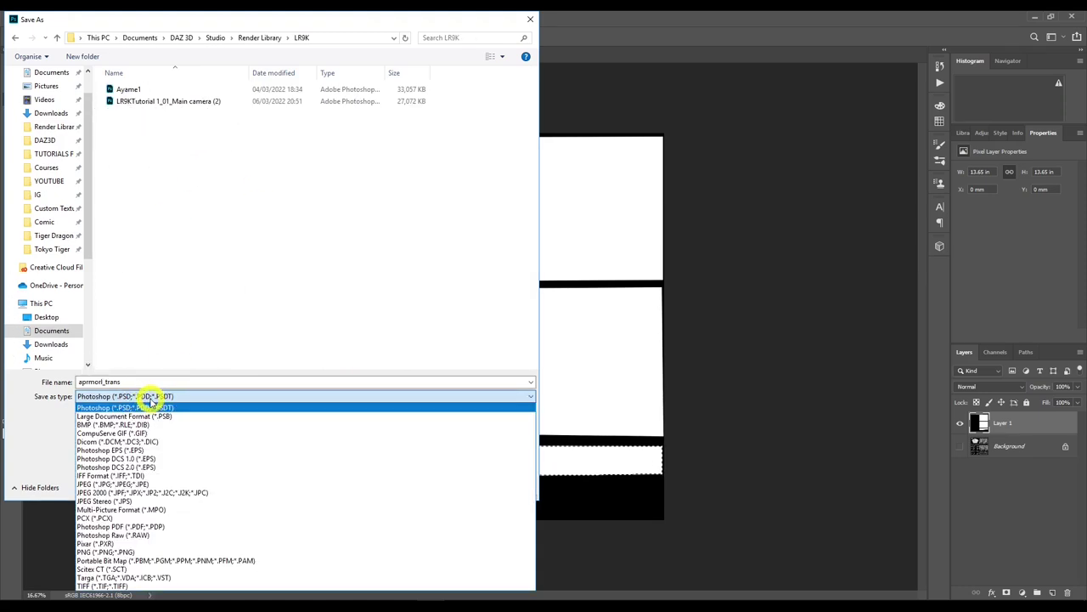
click(173, 483)
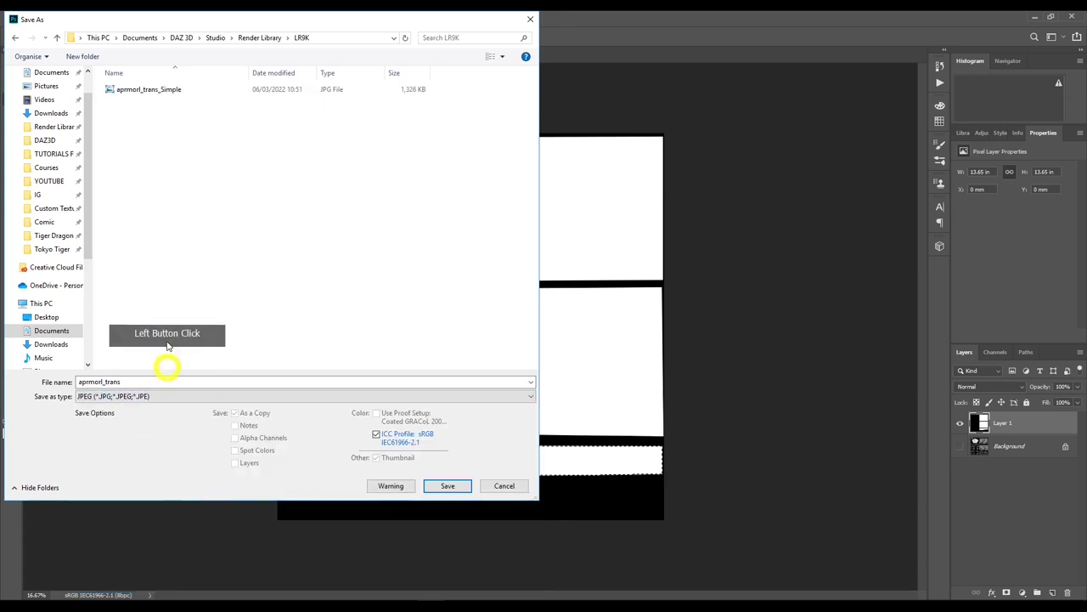
Name the file aprmorl_trans_Simple2, based on the existing aprmorl_trans_Simple name, and save it with the offered JPEG options.
click(166, 92)
click(153, 396)
click(198, 382)
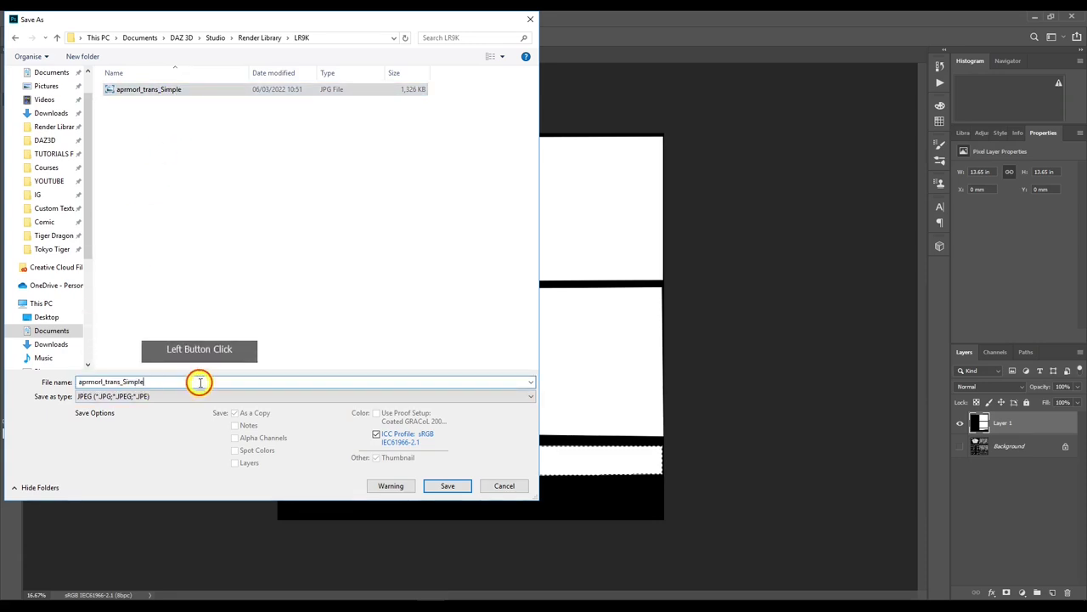
text(2)
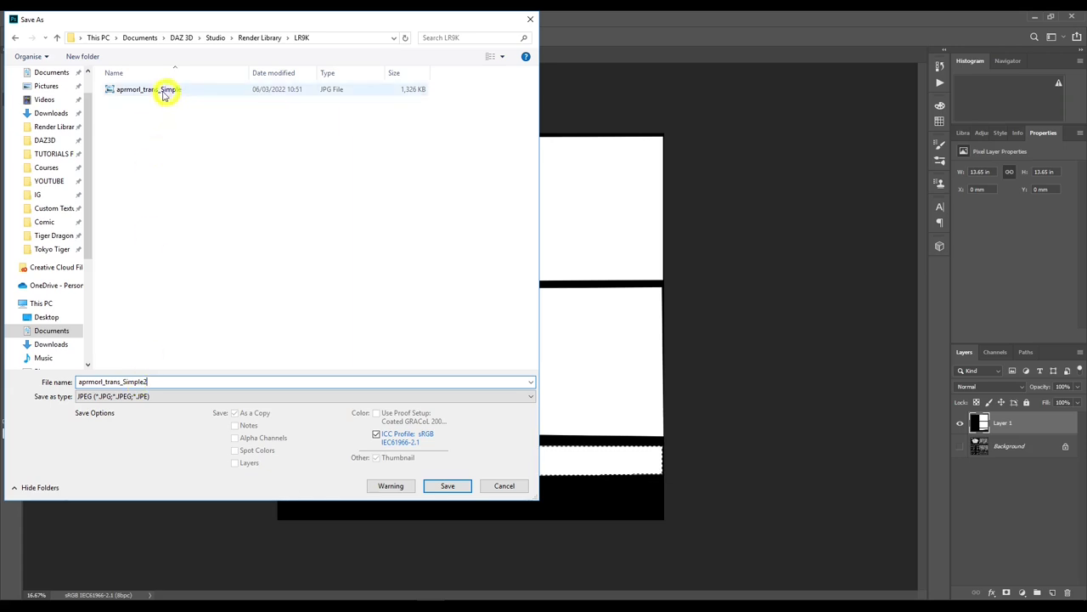
click(440, 486)
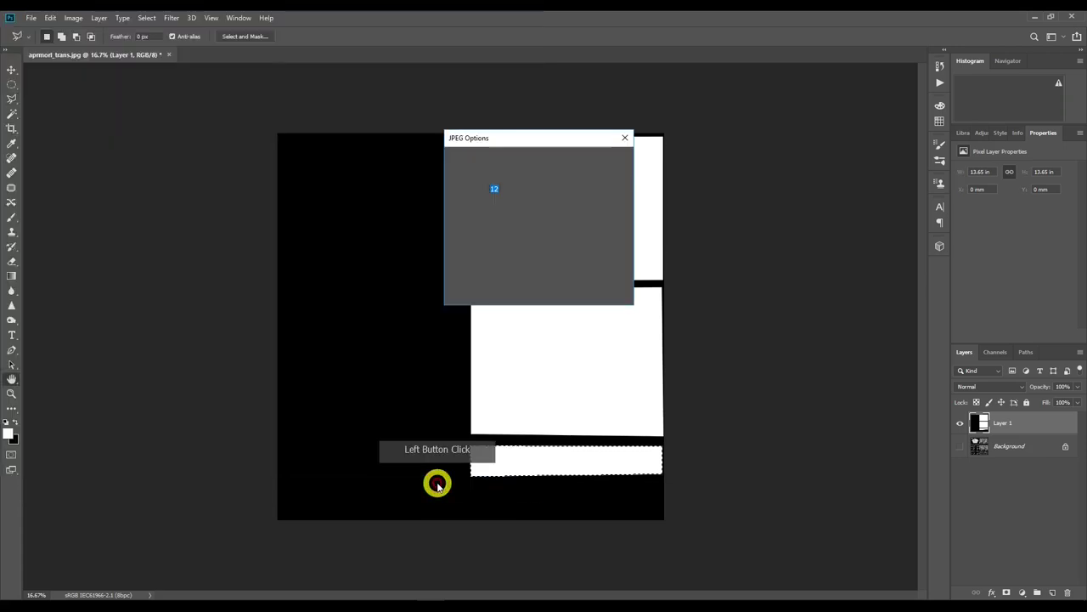
click(606, 161)
key(l)
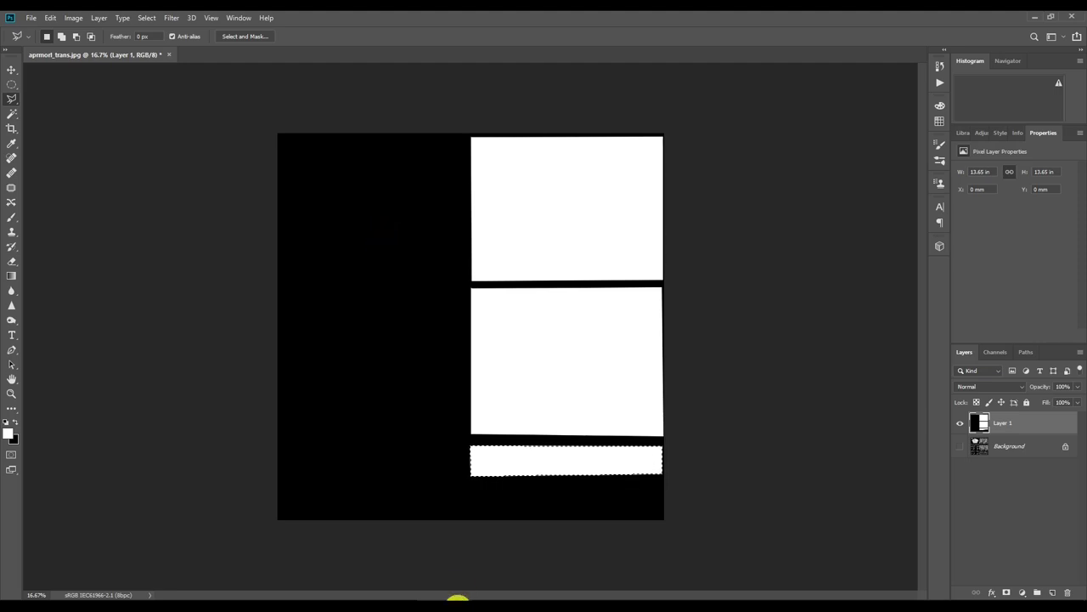
Switch to DAZ Studio, cancel the open image browser and add hair2 to the hair1 surface selection of Morley Hair.
mouse_move(458, 605)
click(459, 561)
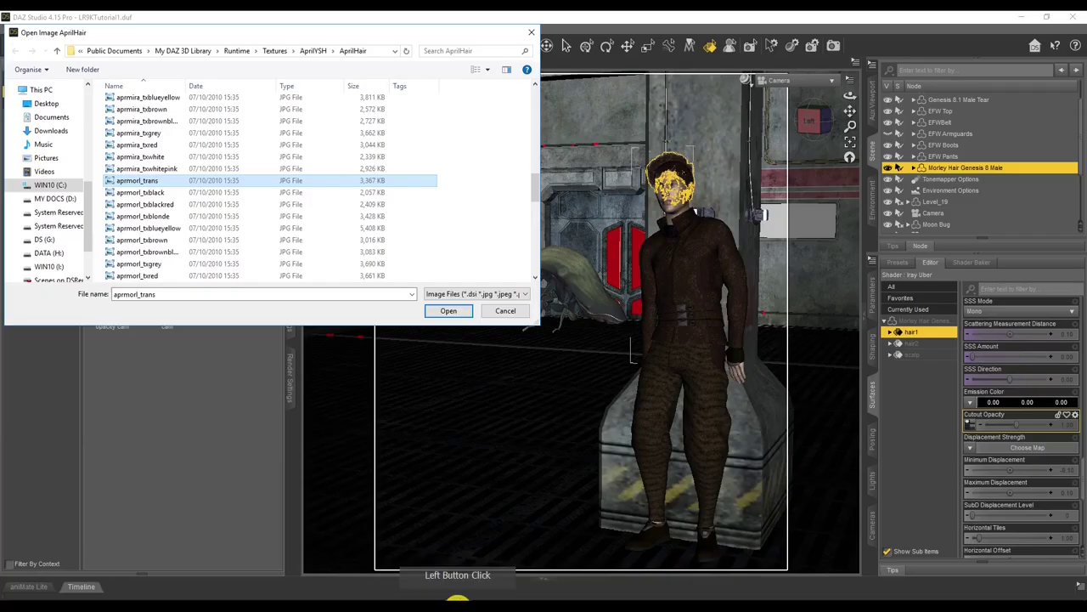
click(518, 309)
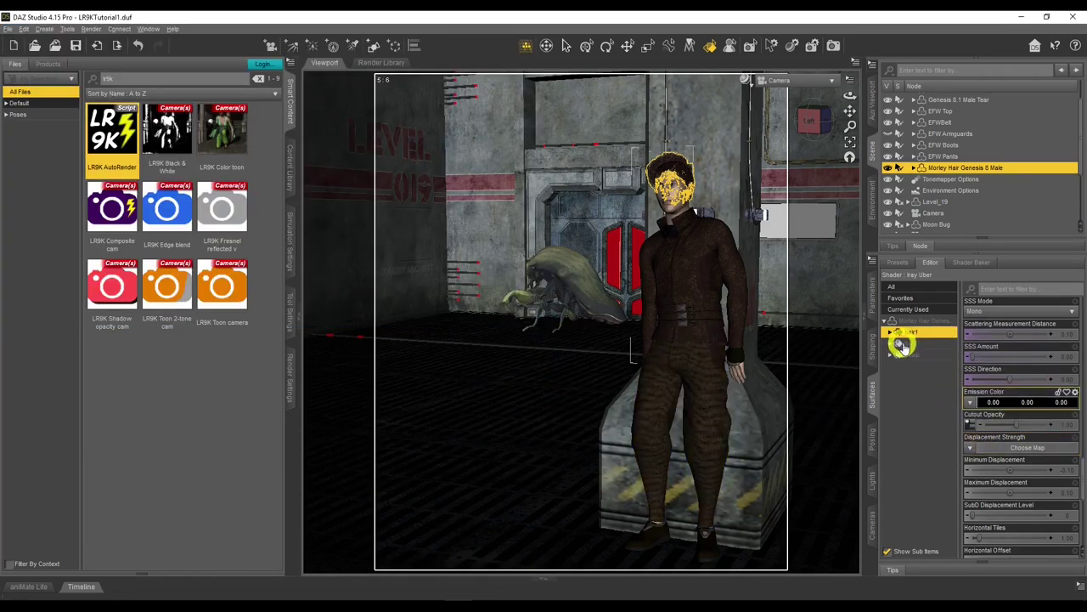
ctrl+click(925, 343)
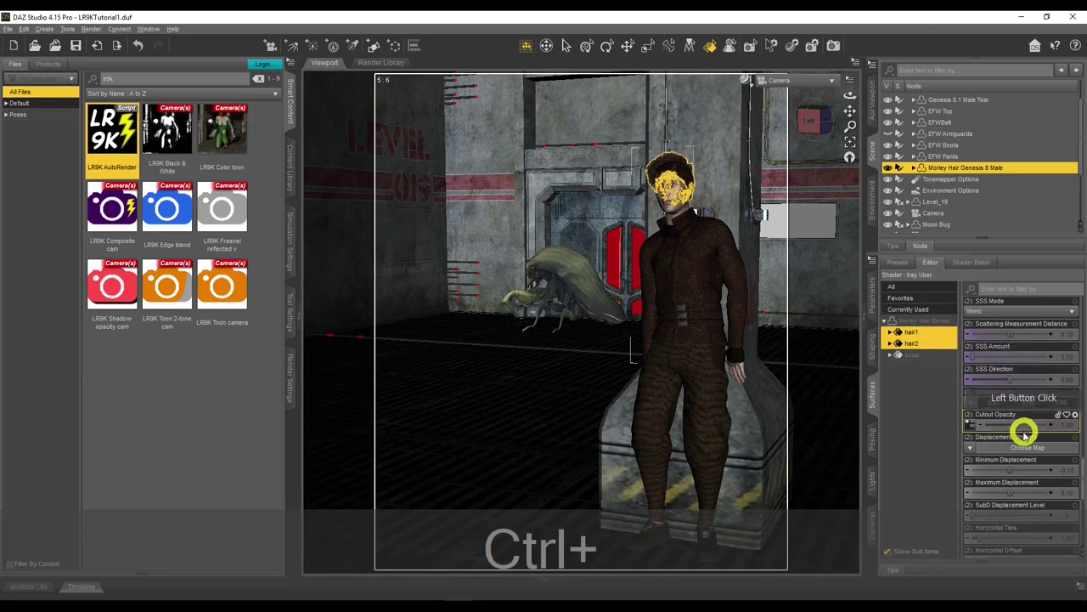
Load aprmorl_trans_Simple from the Render Library's LR9K folder as the Cutout Opacity map of the hair1 and hair2 surfaces.
click(971, 418)
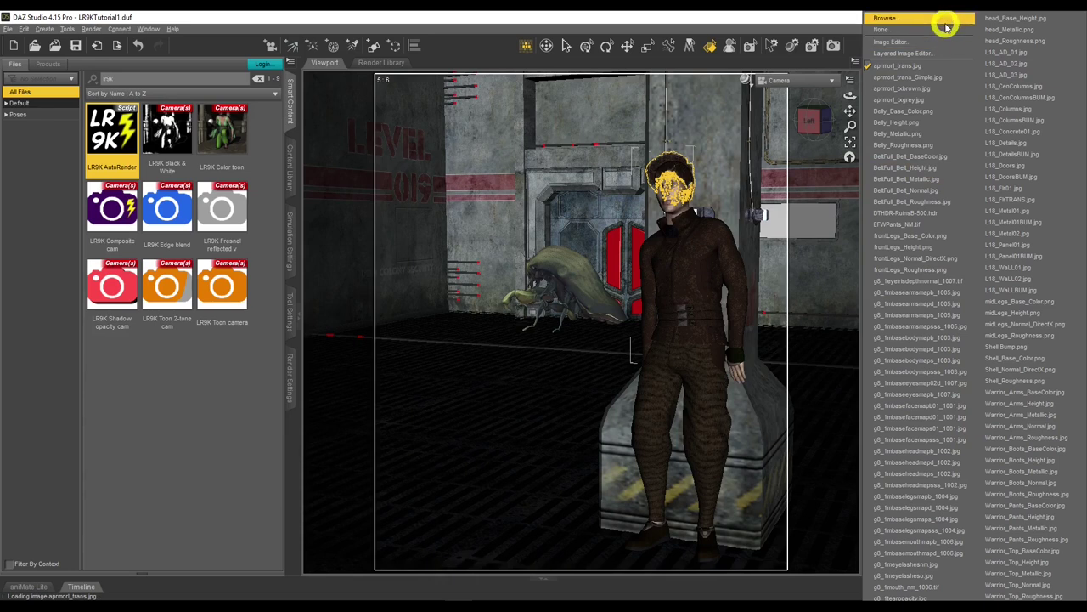
click(944, 19)
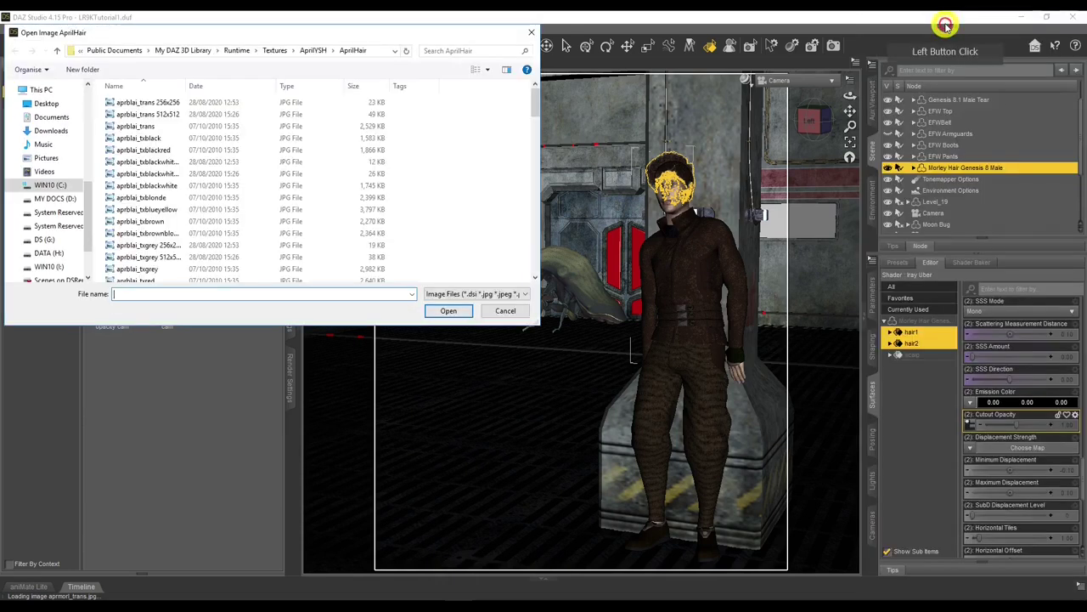
scroll(51, 110, up, 2)
scroll(58, 119, up, 3)
click(51, 99)
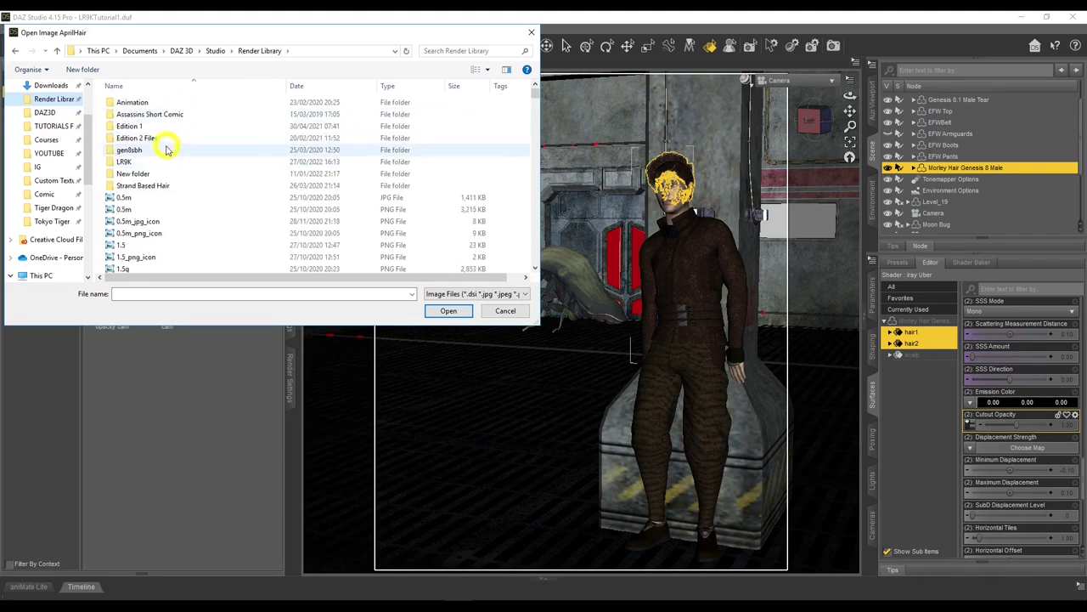
double_click(162, 162)
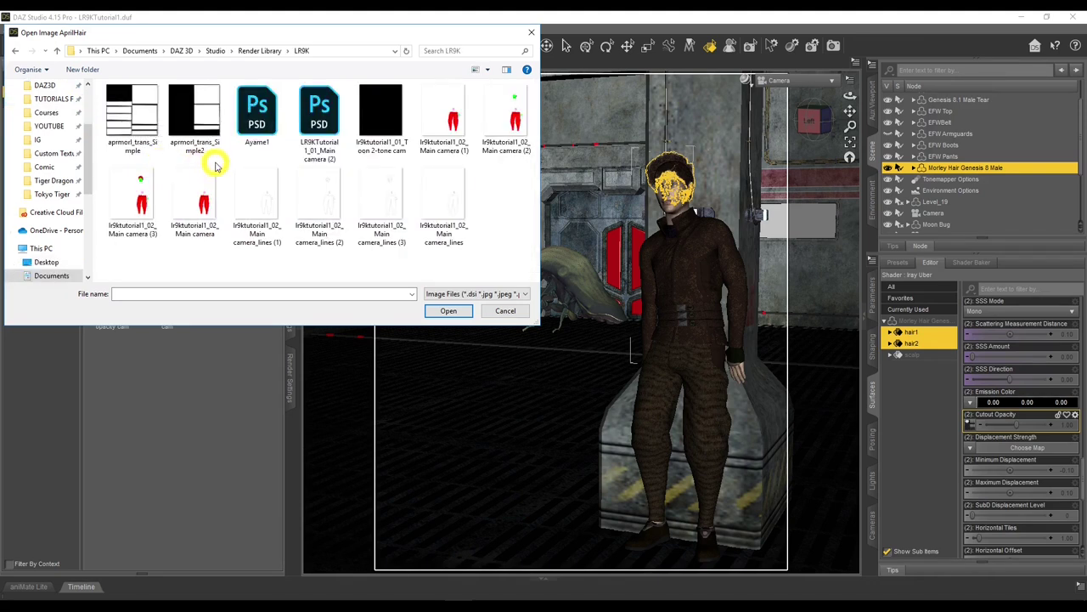
click(113, 113)
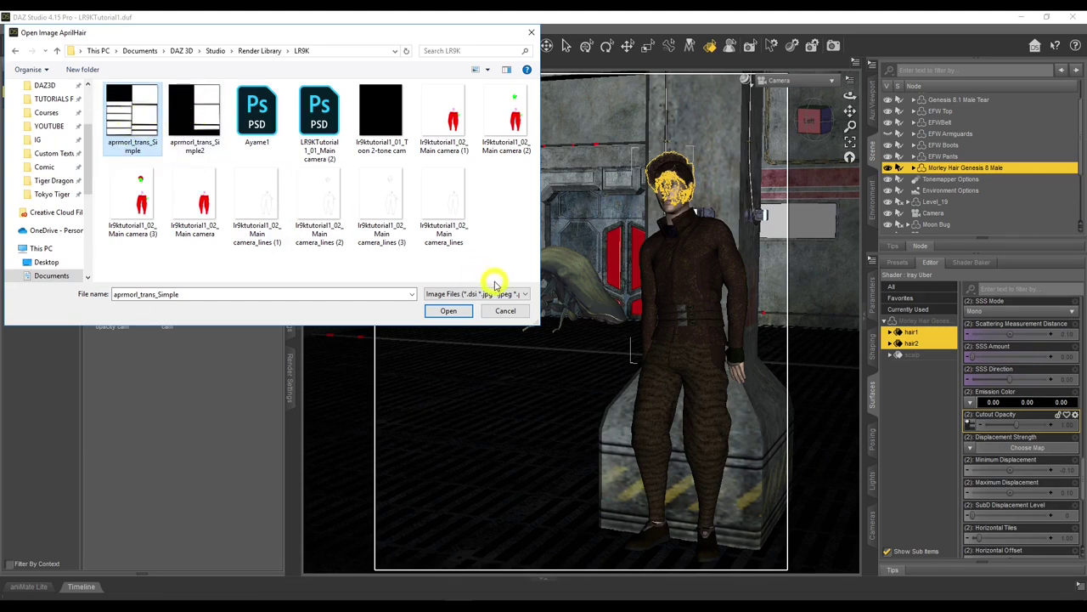
click(451, 312)
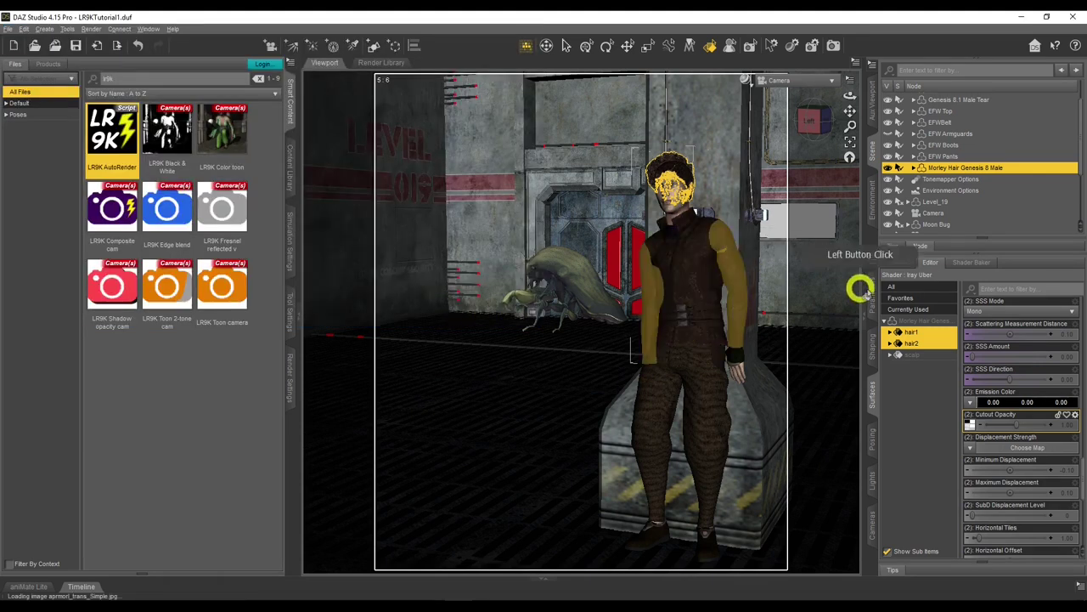
Select the Genesis 8.1 Male figure in the scene hierarchy and collapse its list of child items.
click(1025, 214)
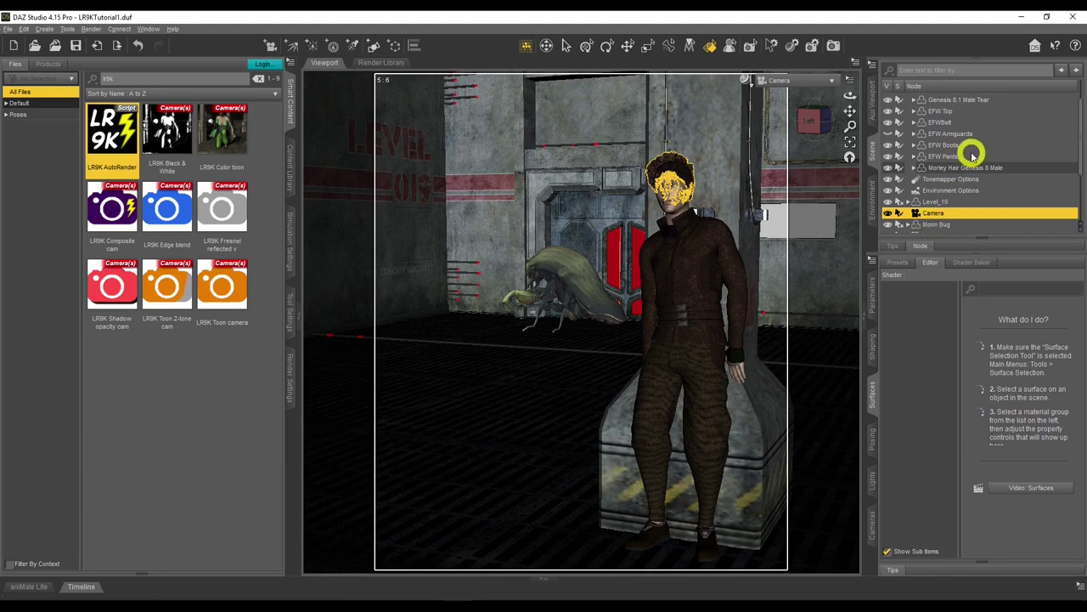
scroll(972, 155, up, 2)
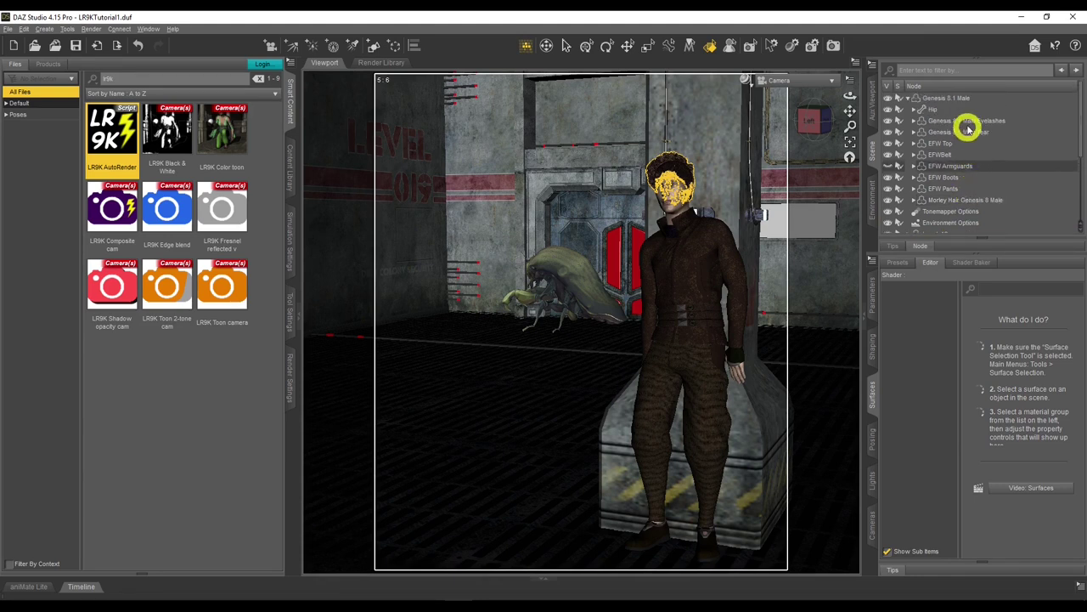
click(921, 99)
click(905, 99)
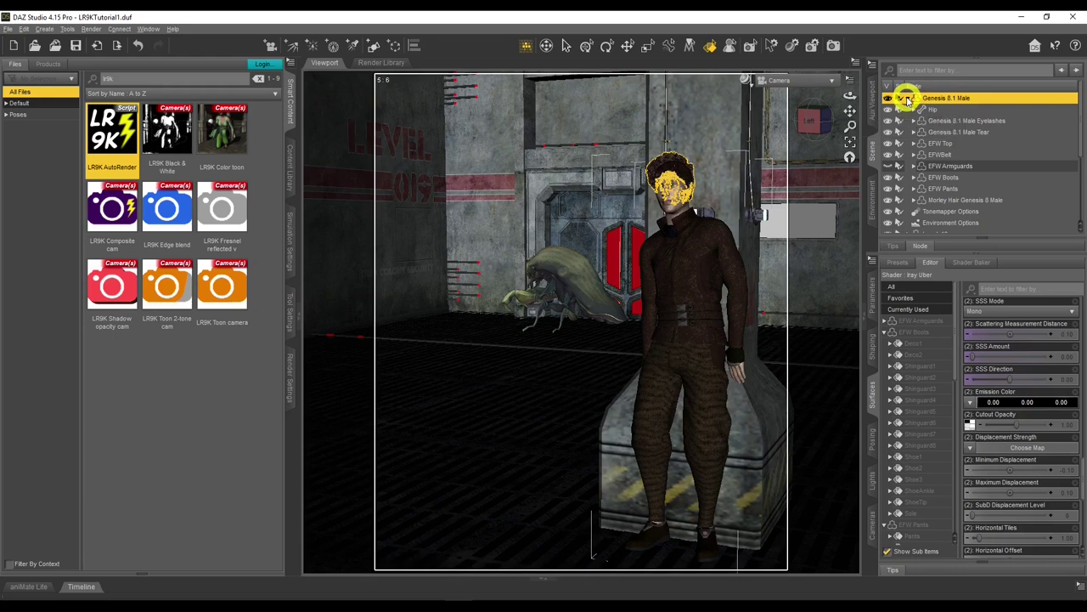
Render the enabled Main camera pass of the LR9KTutorial1 scene with the LR9K AutoRender script.
click(1005, 178)
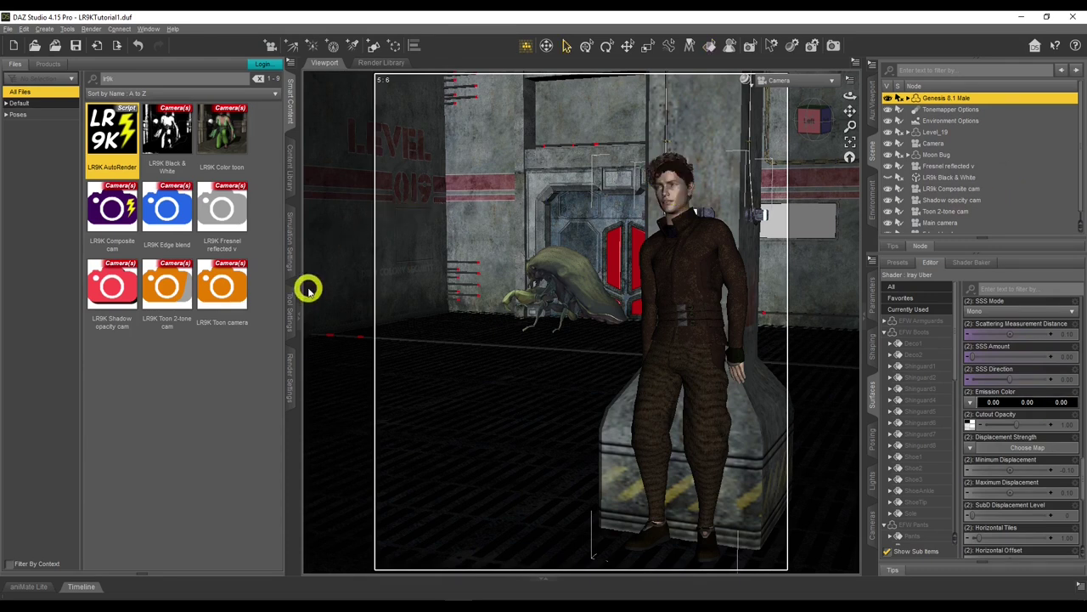
double_click(116, 127)
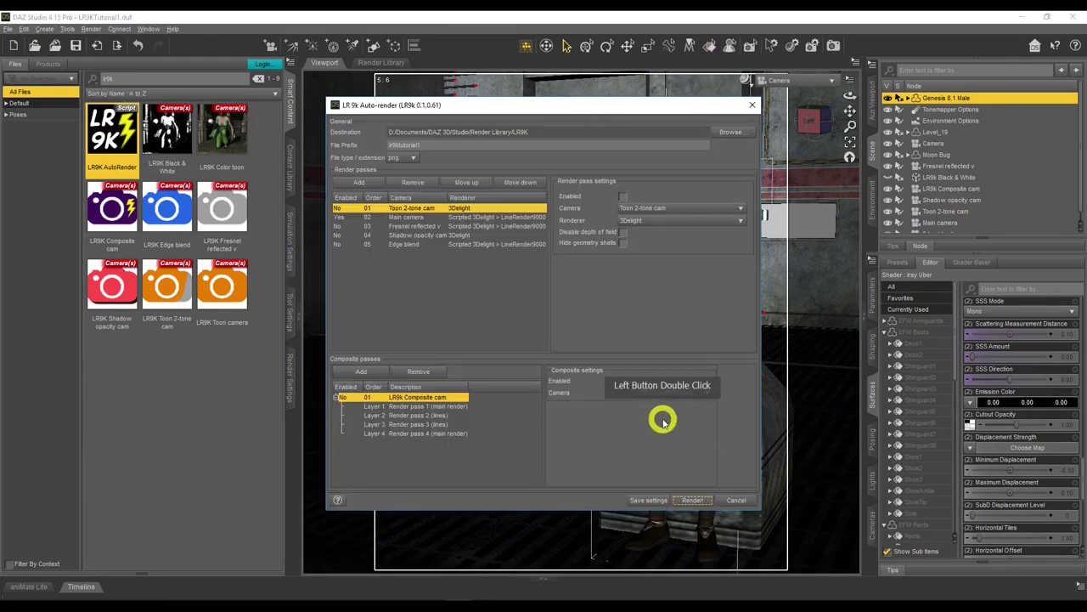
click(692, 500)
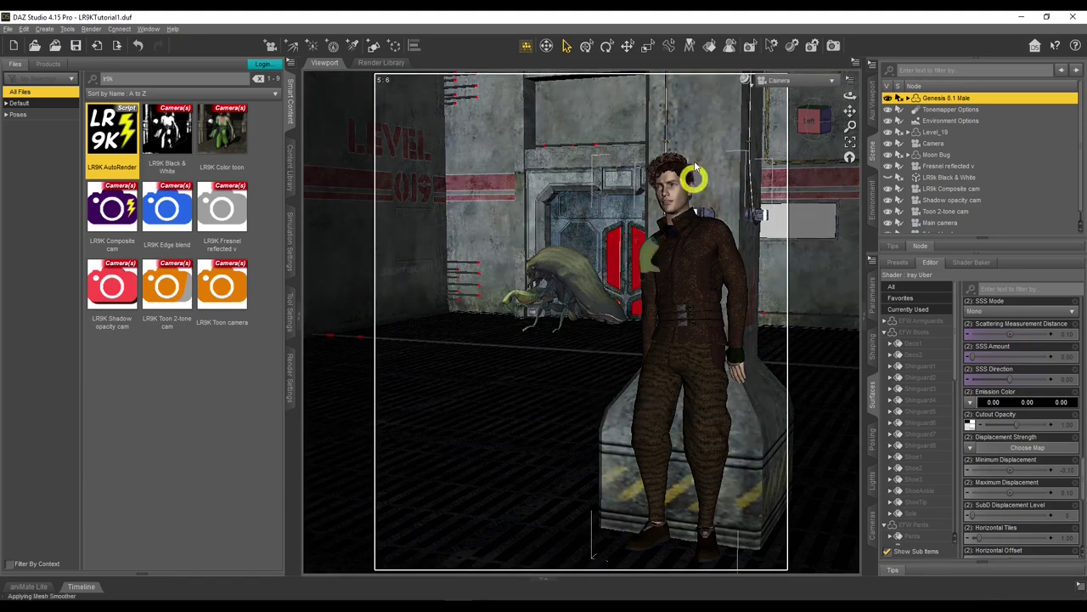
click(639, 412)
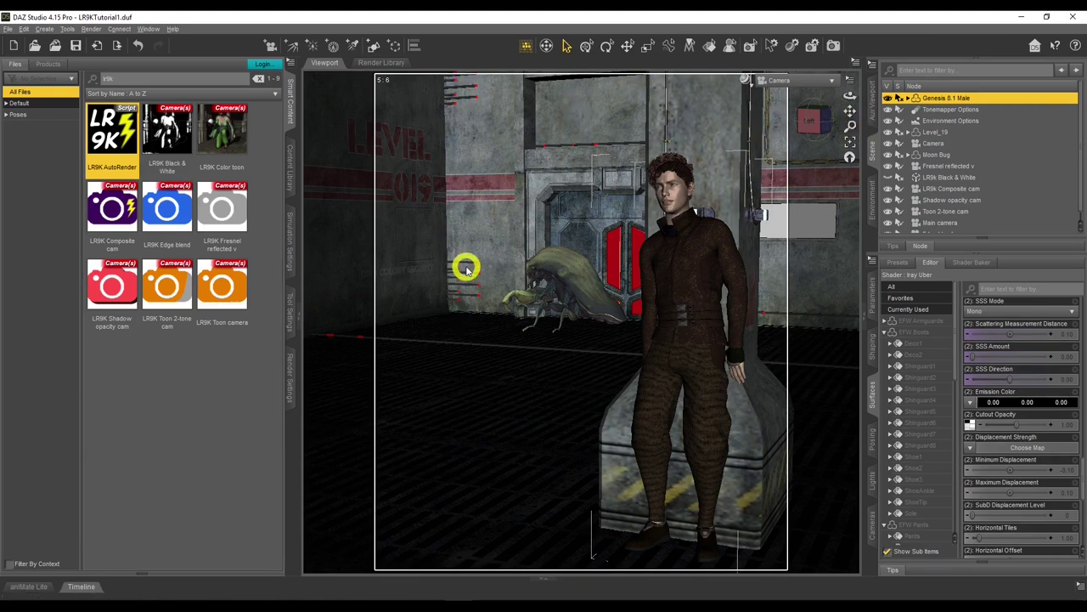
Switch to the rendered images, view lr9ktutorial1_02_Main camera (4), compare its lines render with version (3), and close the viewer.
click(179, 570)
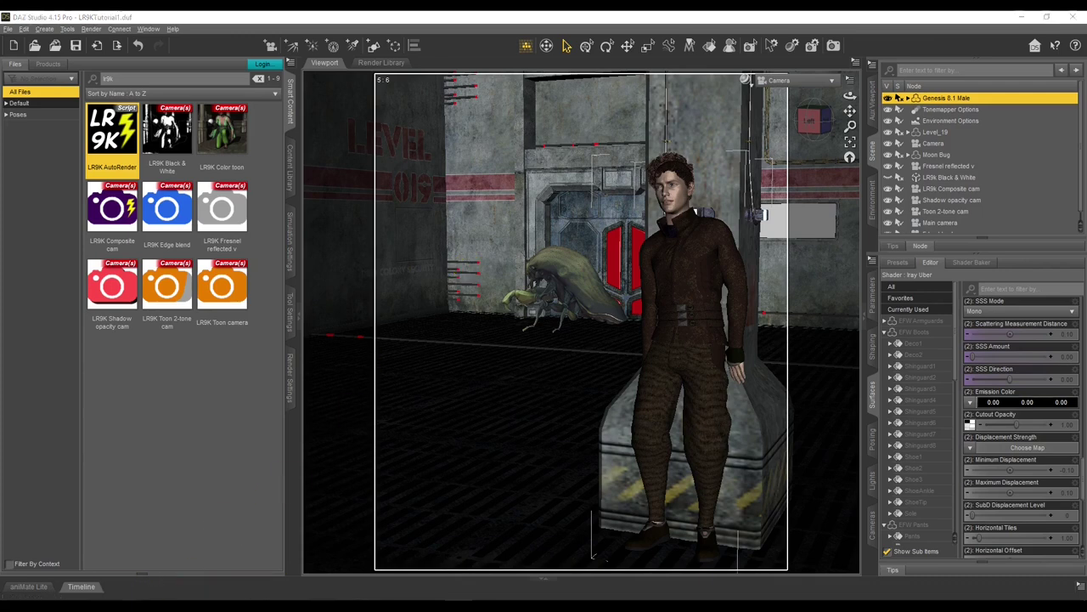
double_click(80, 149)
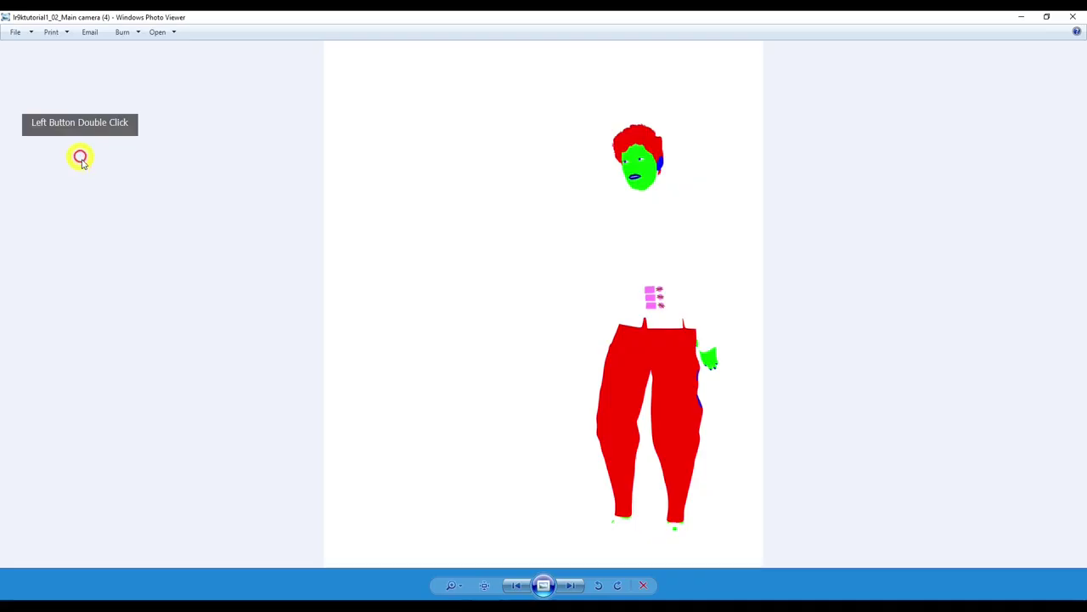
click(571, 585)
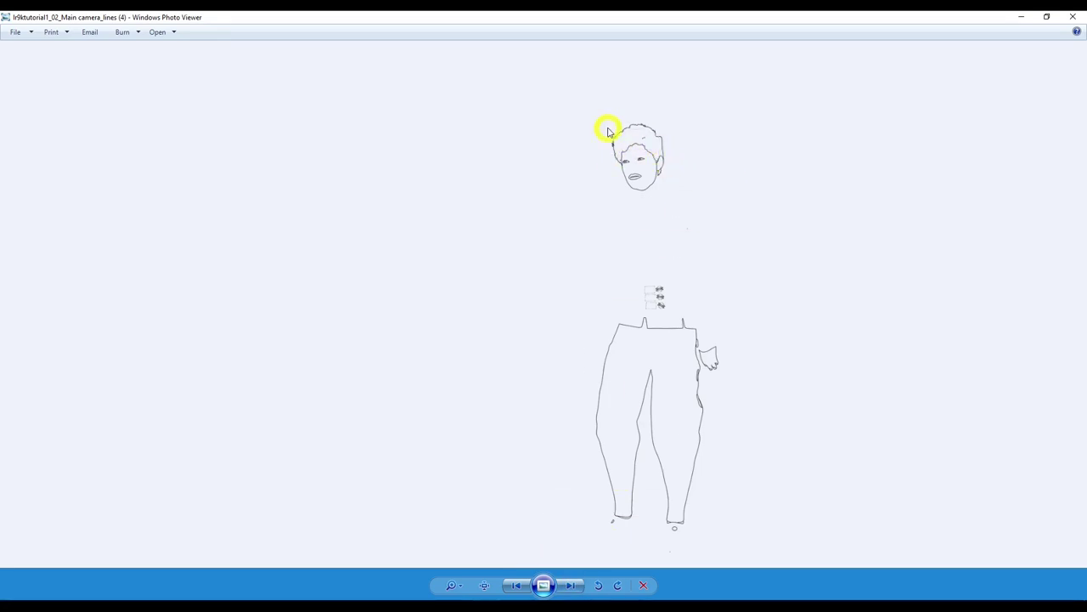
click(579, 585)
click(579, 586)
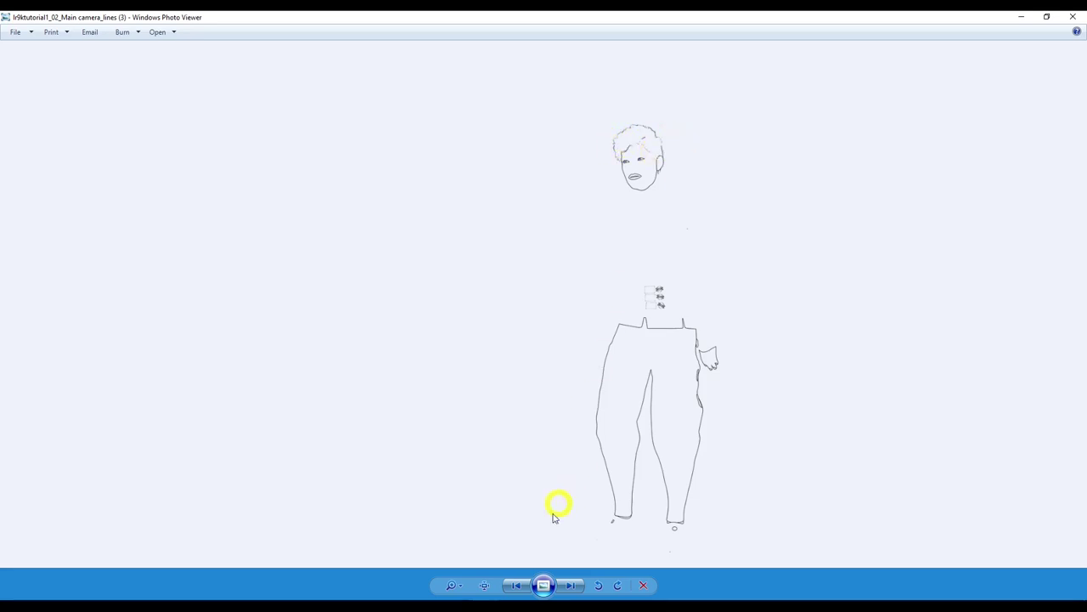
double_click(516, 583)
key(alt+F4)
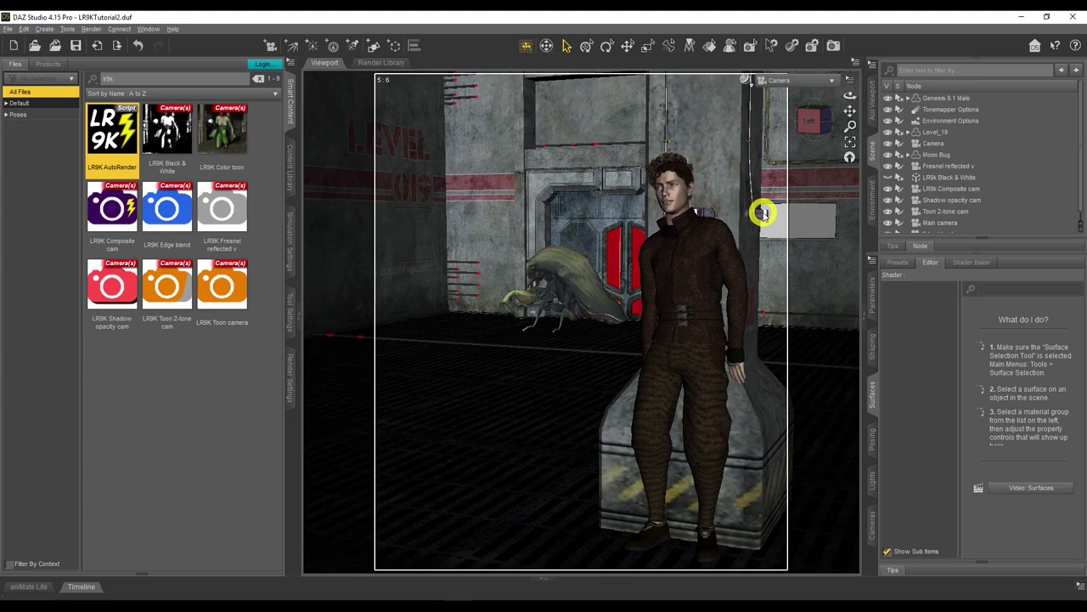
Run LR9K AutoRender on the LR9KTutorial2 scene and render the Main camera pass with Use ColorId materials enabled.
double_click(108, 136)
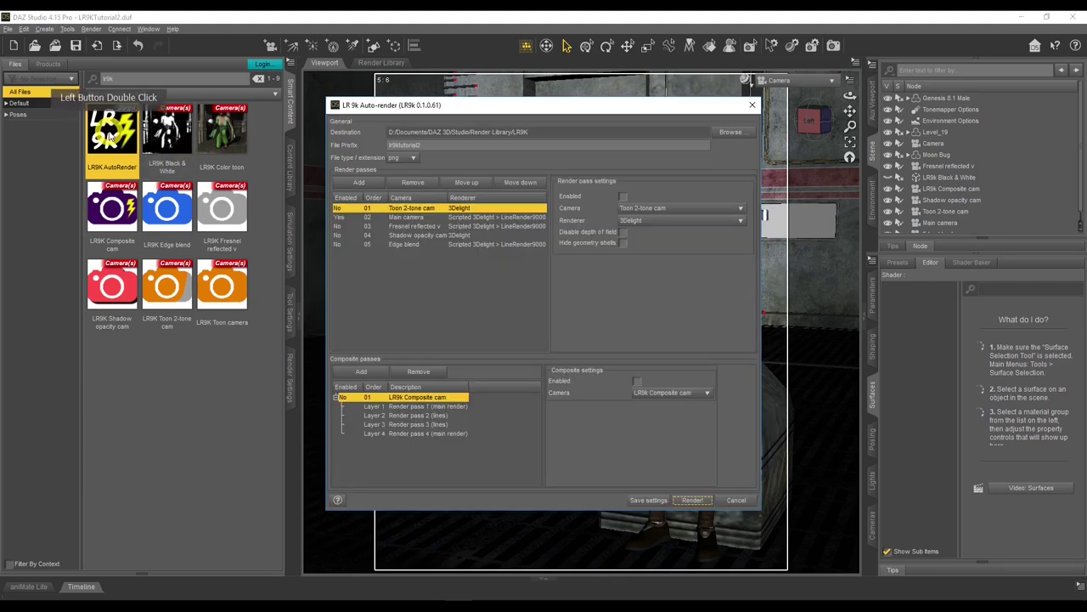
click(429, 219)
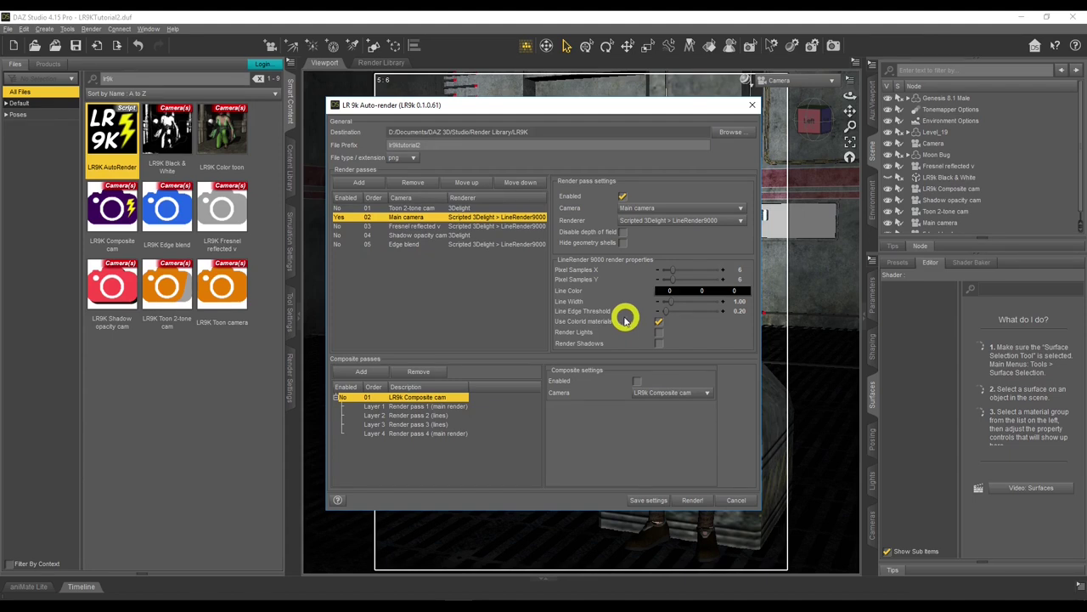
click(659, 321)
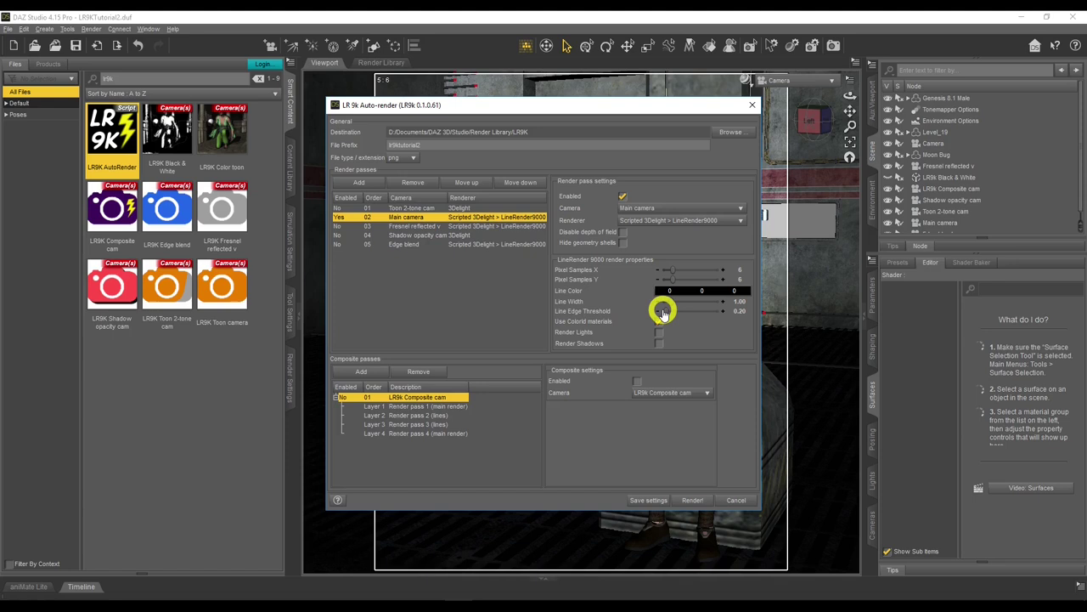
click(659, 321)
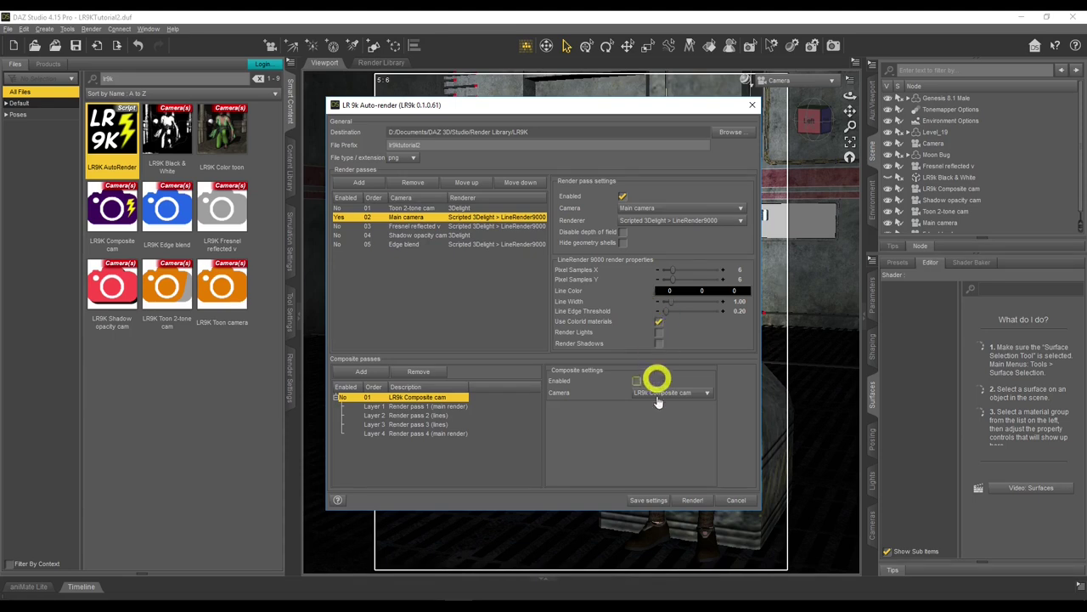
click(692, 500)
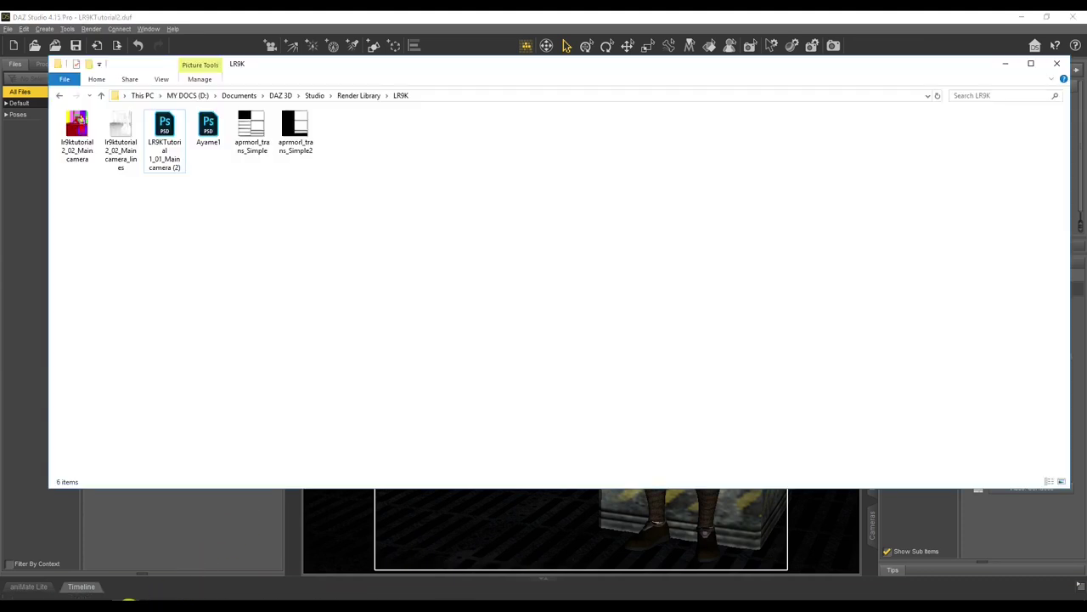
Switch to Photoshop and open lr9ktutorial2_02_Main camera from the LR9K folder as a new document.
click(129, 598)
click(427, 599)
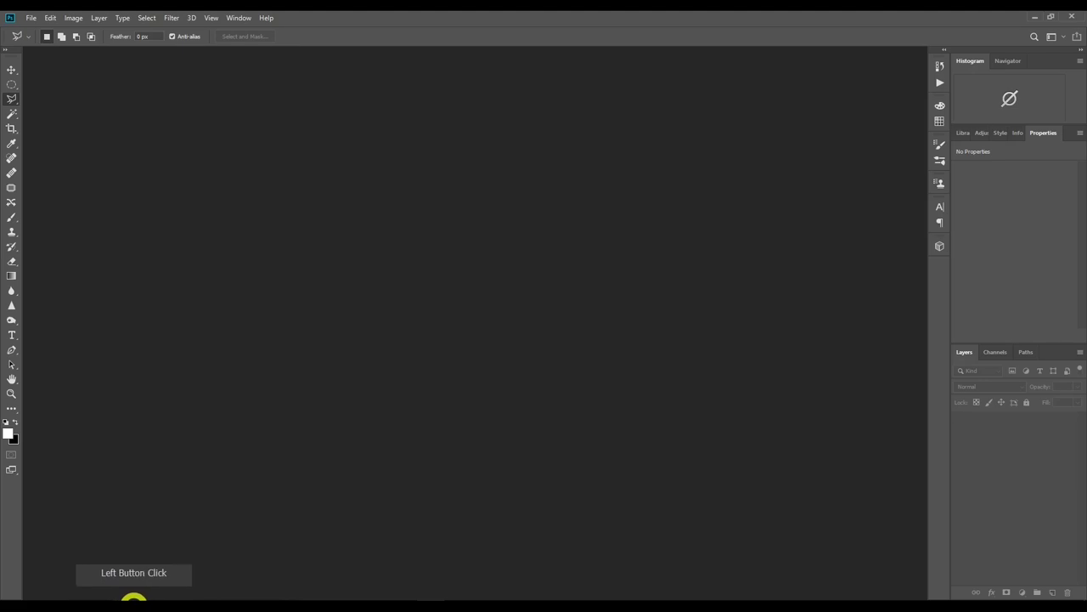
click(132, 598)
click(78, 134)
drag(78, 134, 393, 272)
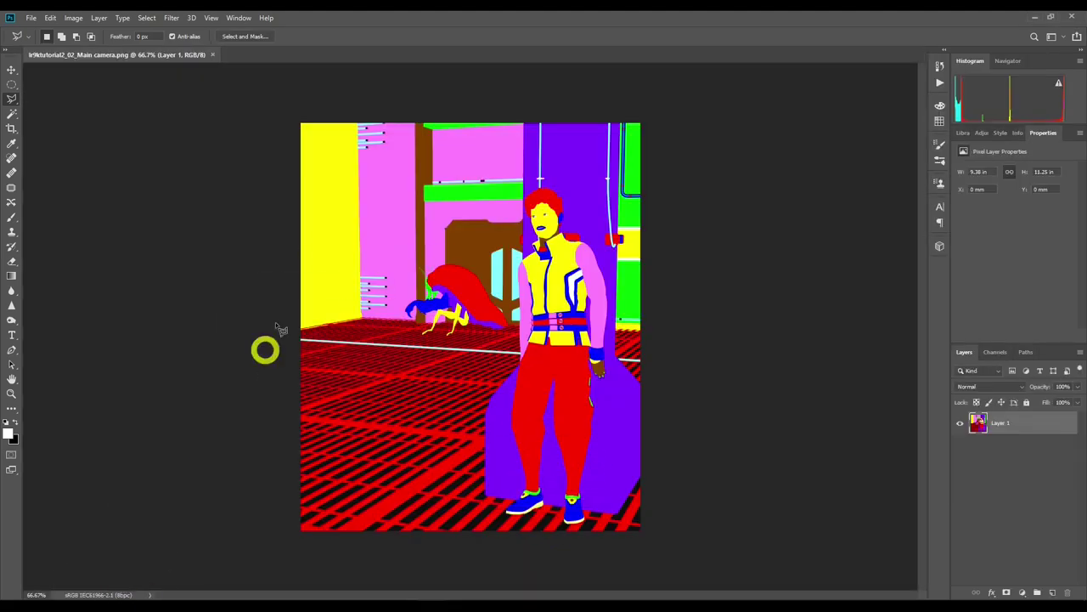
Place lr9ktutorial2_02_Main camera_lines from the LR9K folder over the color render at its default size and position.
click(133, 597)
click(121, 128)
drag(122, 127, 441, 114)
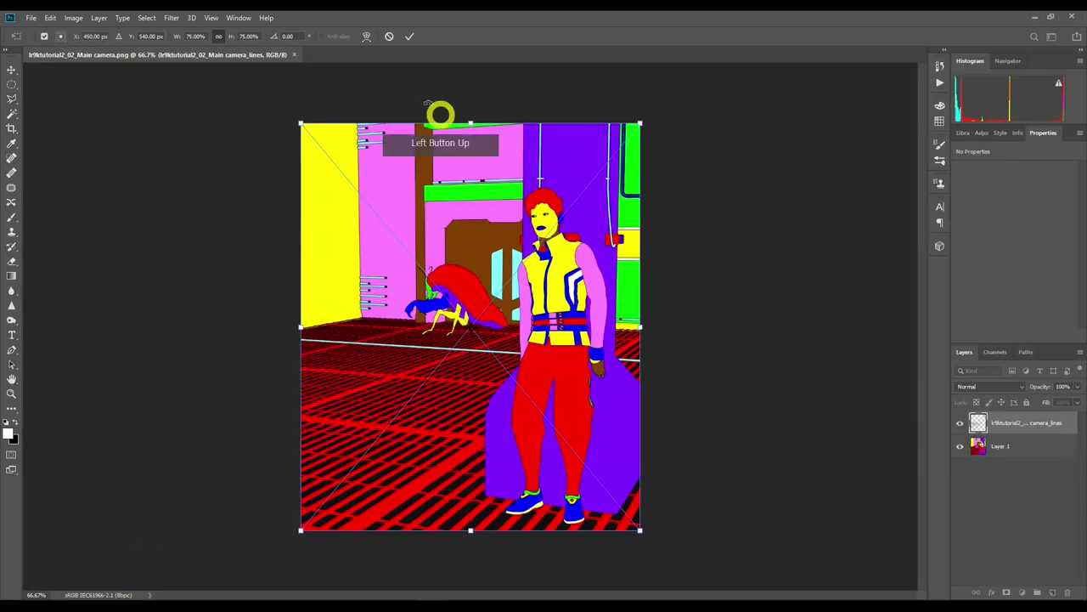
click(410, 36)
Hide both render layers, add a white-filled layer beneath them, and show the lines layer over the white background.
click(959, 424)
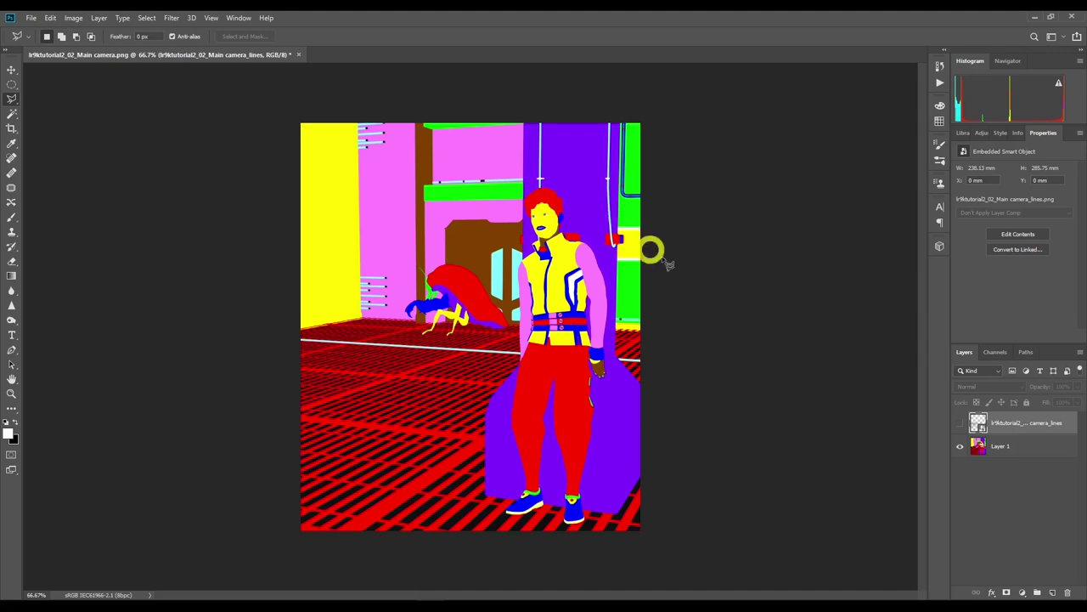
click(961, 448)
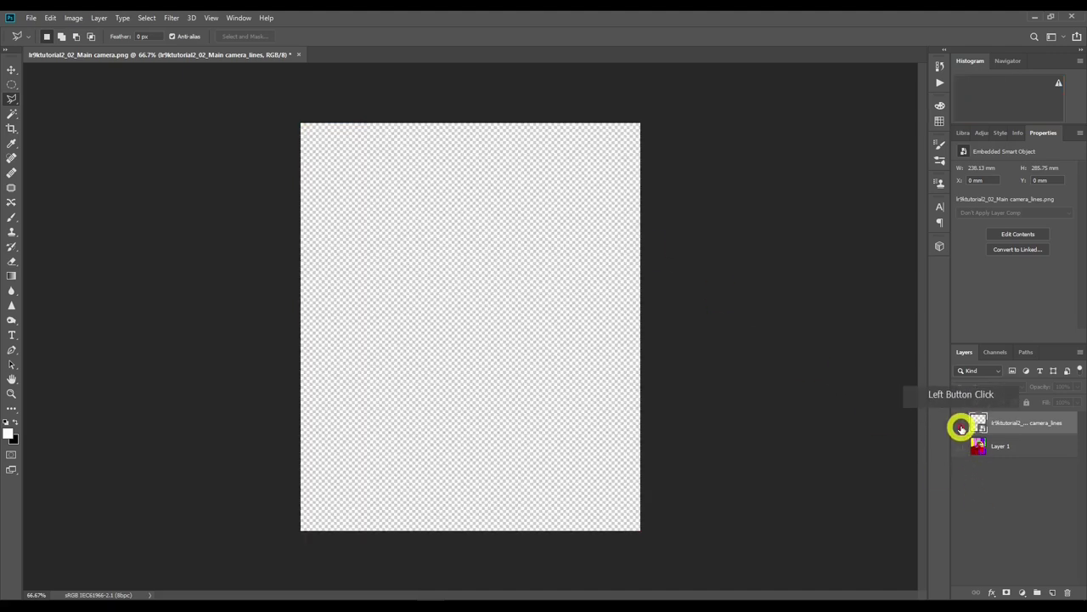
click(1053, 592)
drag(1019, 422, 1017, 469)
key(shift+F4)
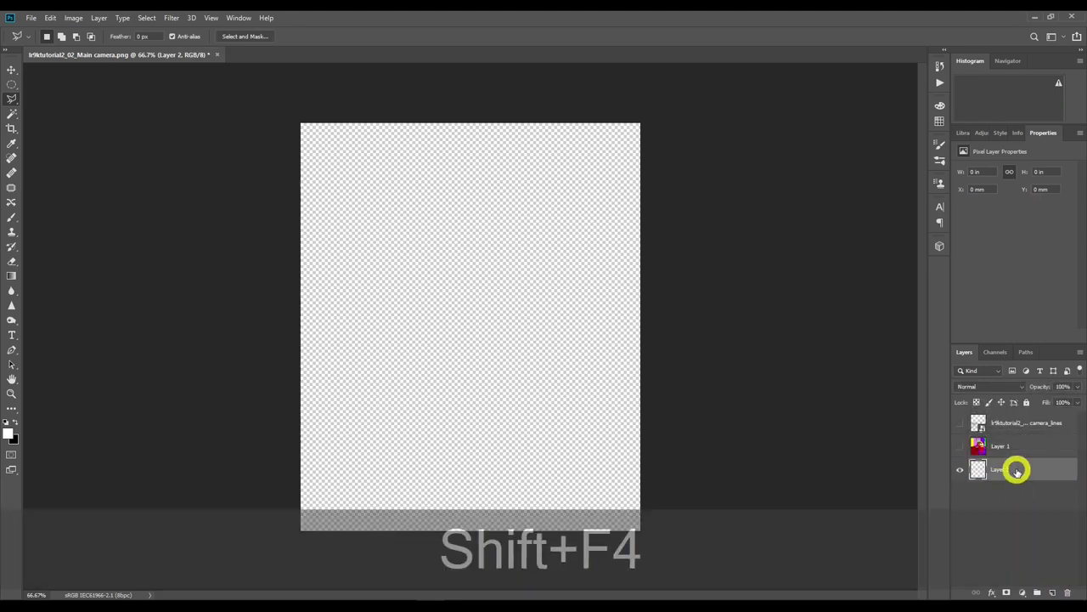
key(shift+F5)
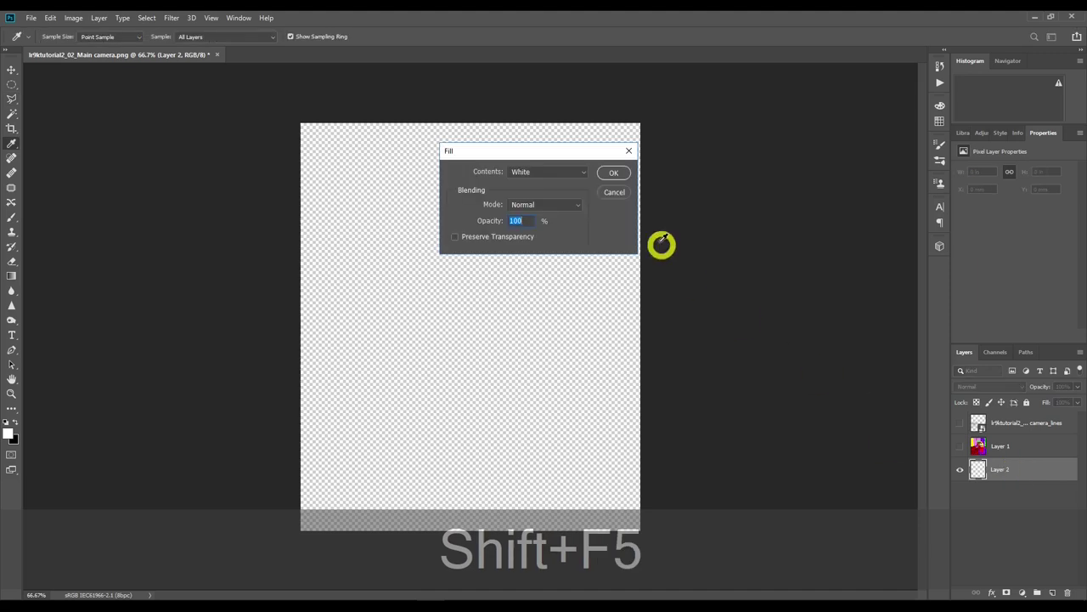
click(613, 172)
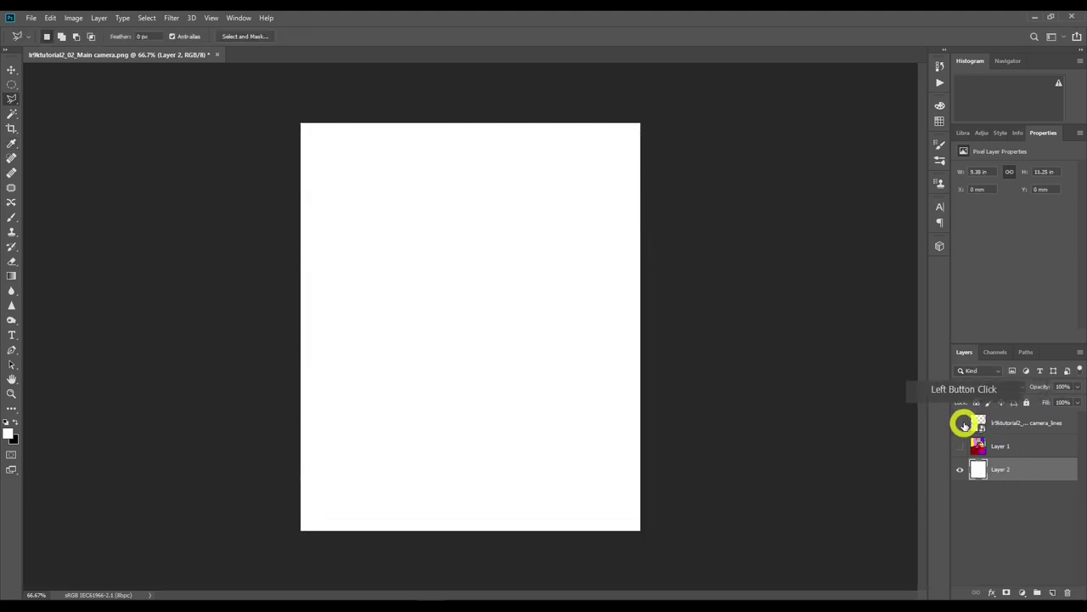
click(960, 423)
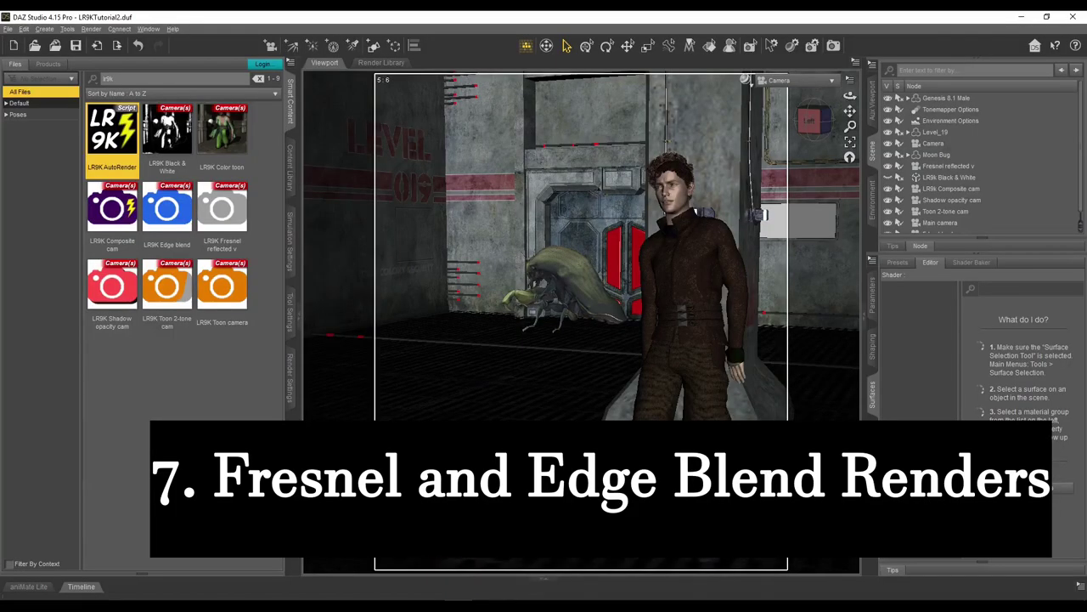
Switch to DAZ Studio, review the Fresnel reflected v and Edge blend passes in LR9K AutoRender, and render with Use ColorId materials enabled.
click(303, 303)
double_click(109, 122)
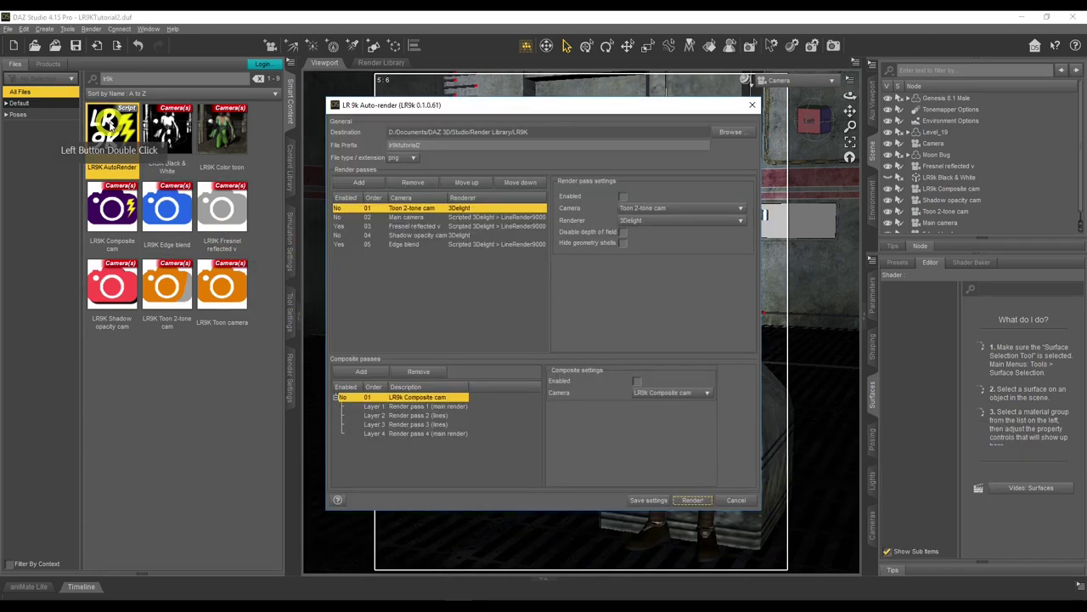
click(417, 226)
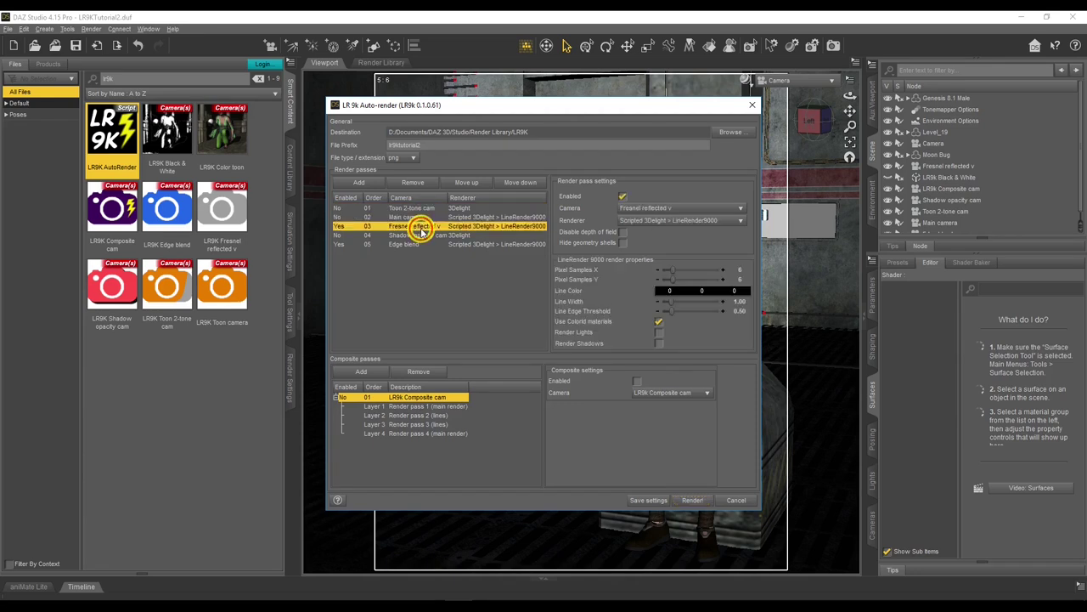
click(421, 245)
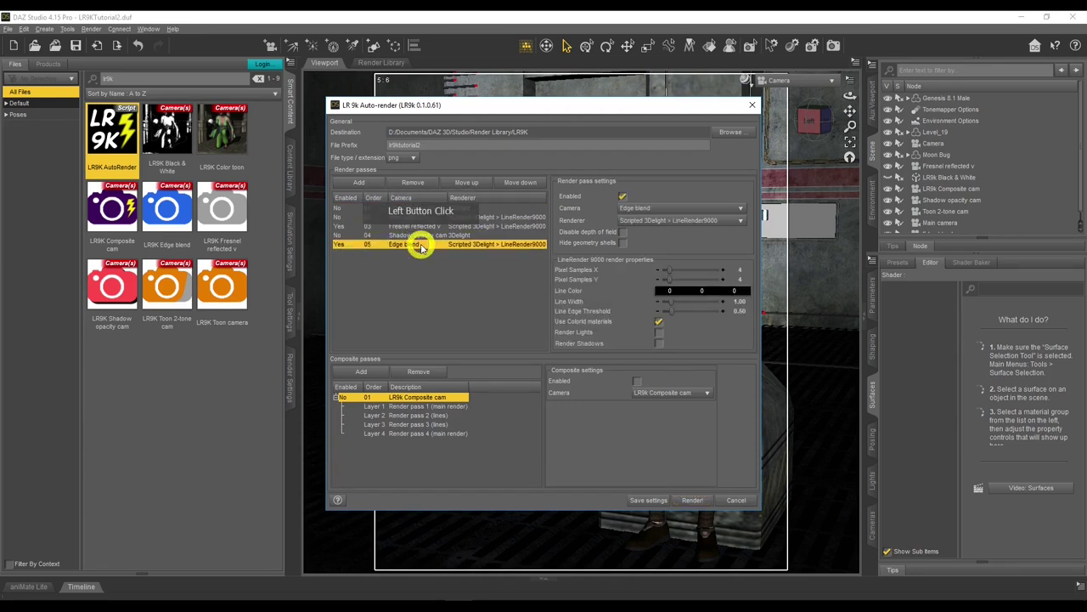
click(425, 225)
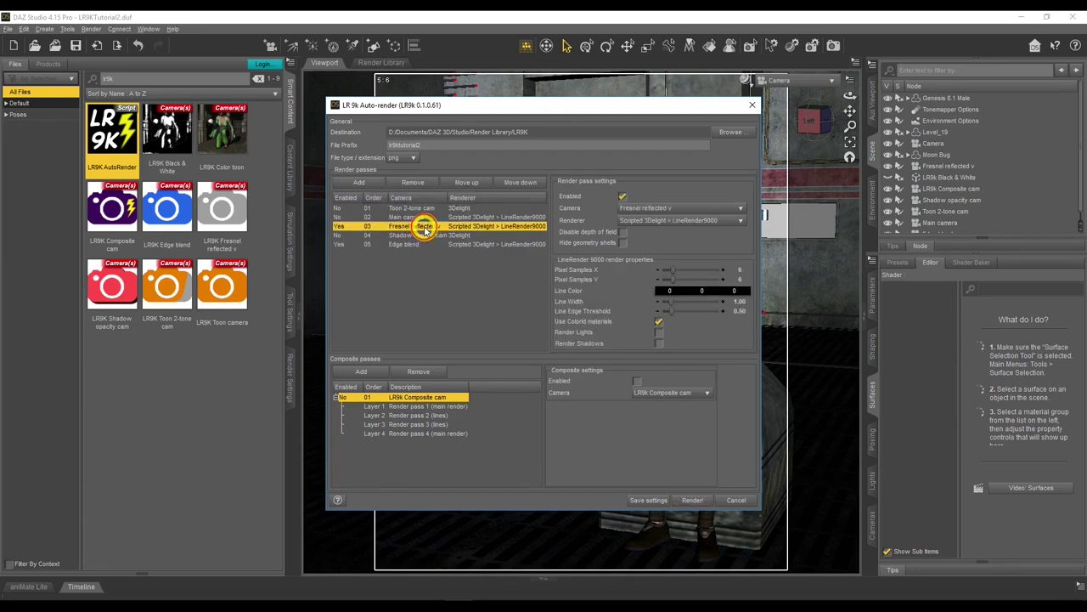
click(439, 246)
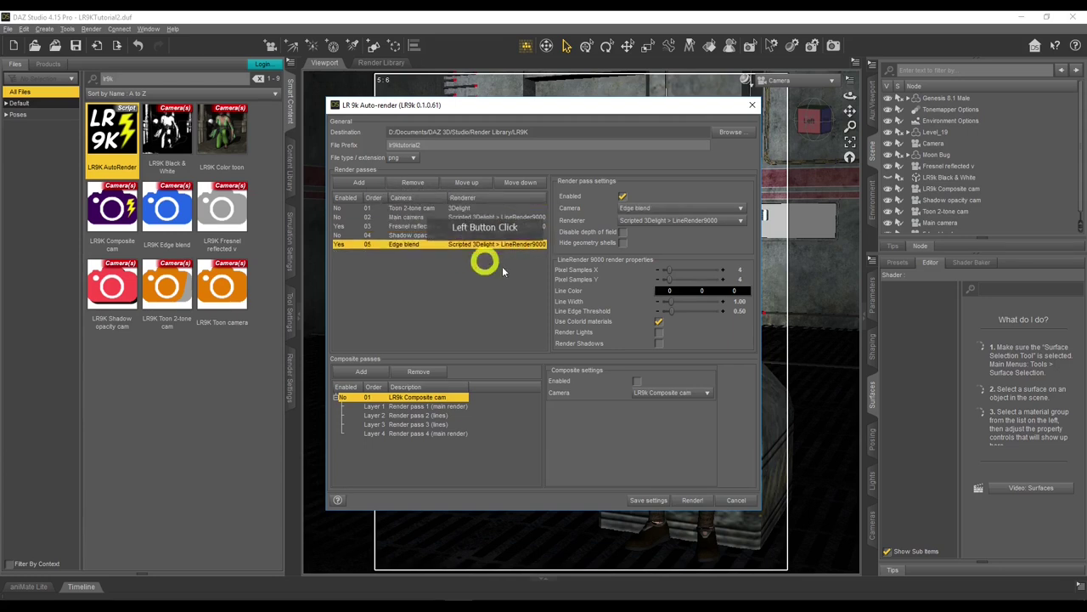
click(660, 323)
click(660, 323)
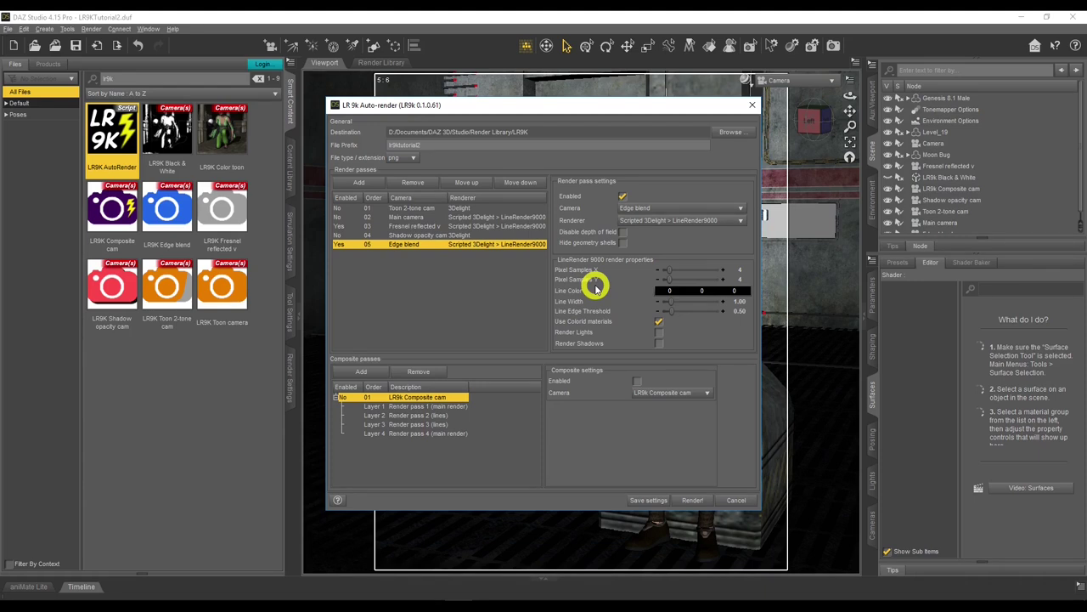
click(692, 500)
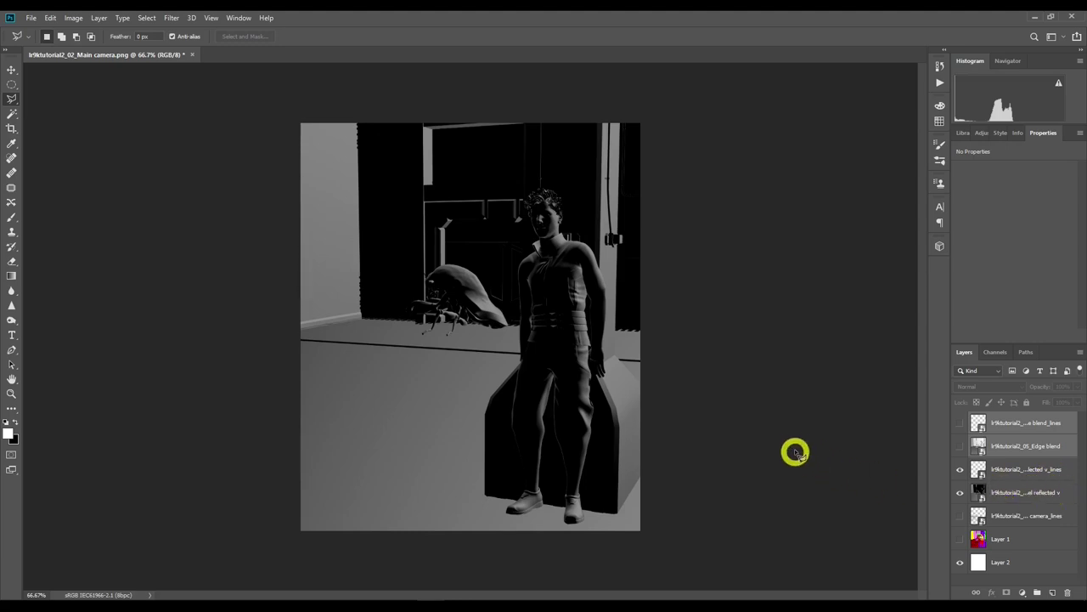
Compare the Fresnel reflected v render and its lines layer by toggling their visibility, leaving both hidden.
click(961, 470)
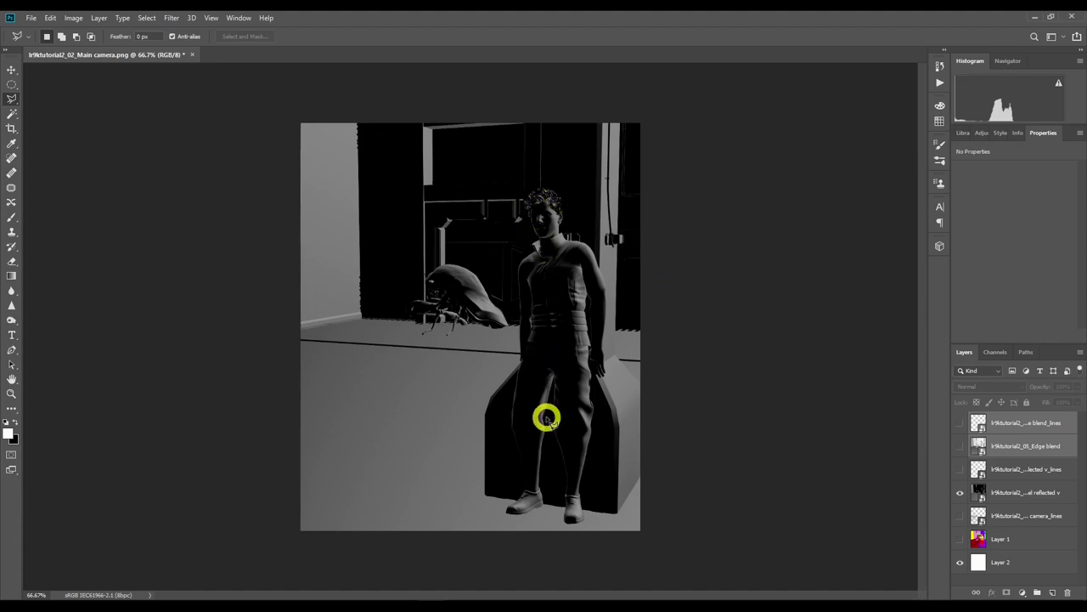
click(961, 470)
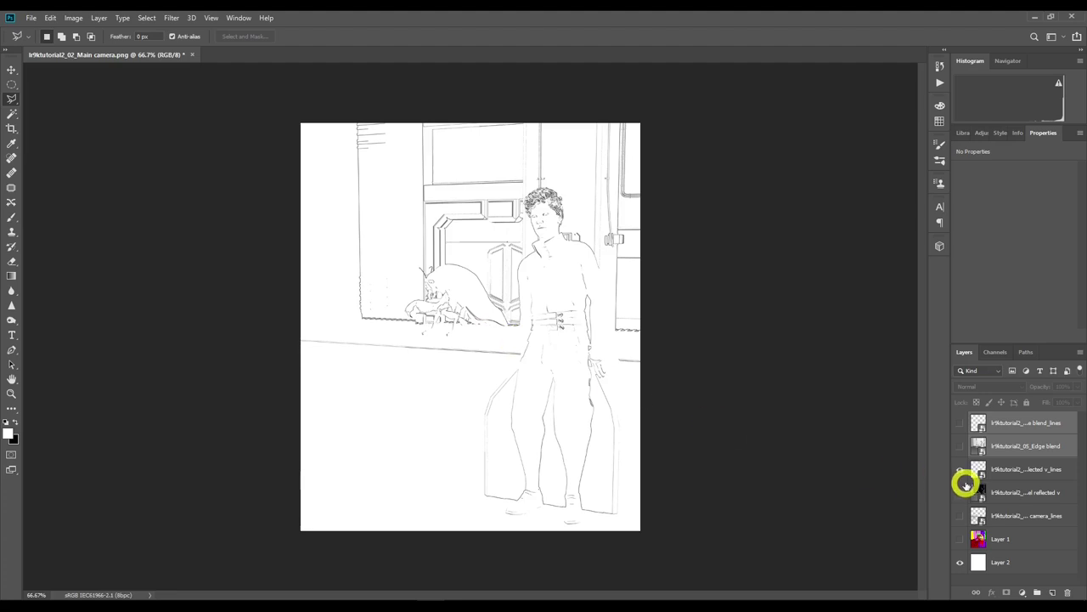
click(961, 470)
click(960, 493)
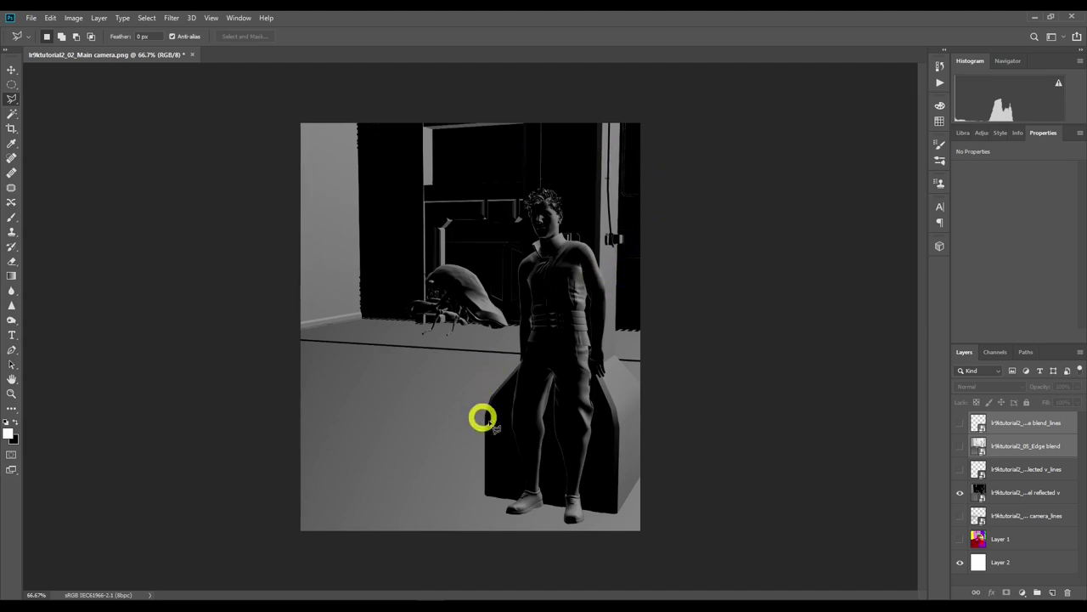
click(960, 493)
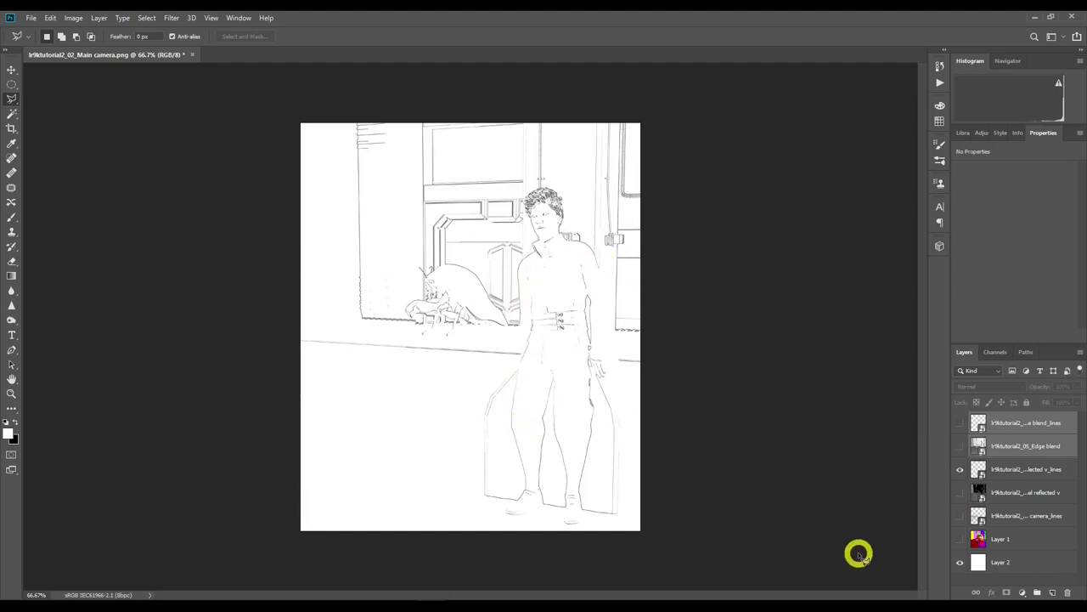
click(960, 469)
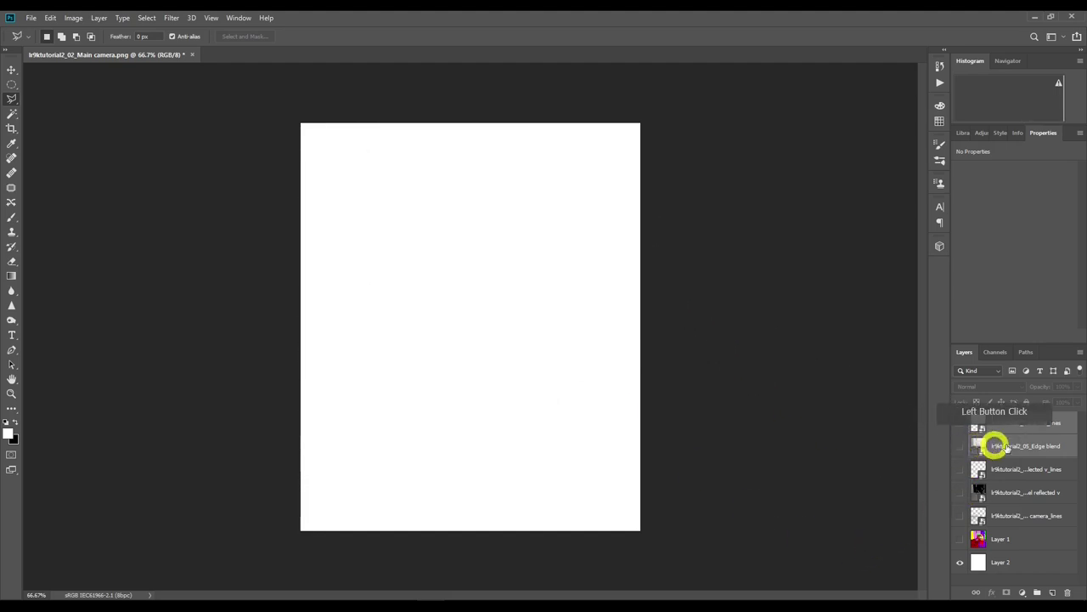
Preview the Edge blend render, hide it again, and show the Edge blend, Fresnel reflected v and Main camera lines layers together.
click(960, 446)
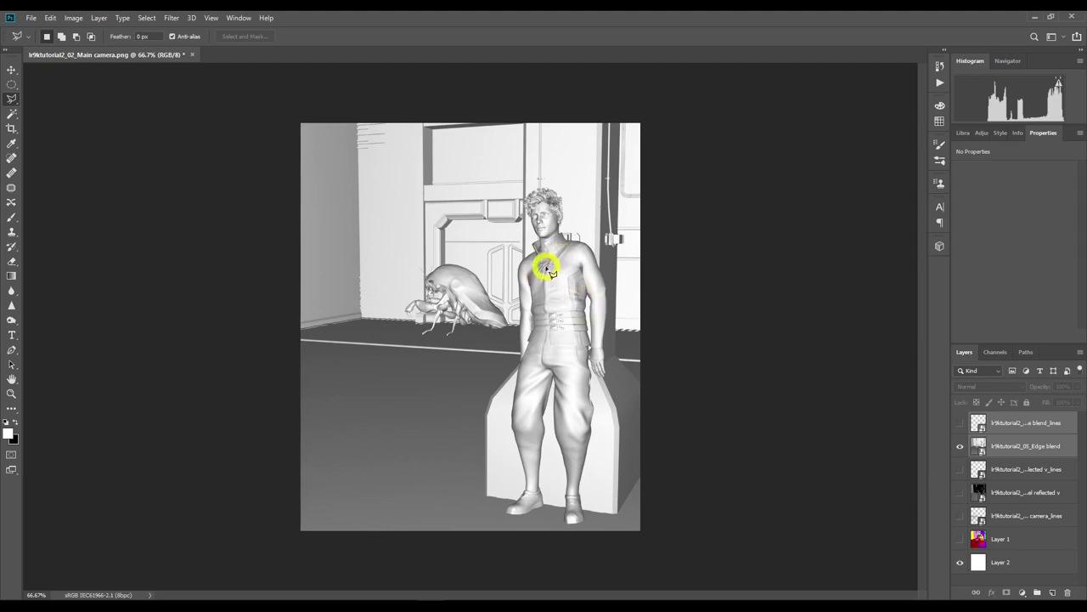
click(958, 447)
click(961, 421)
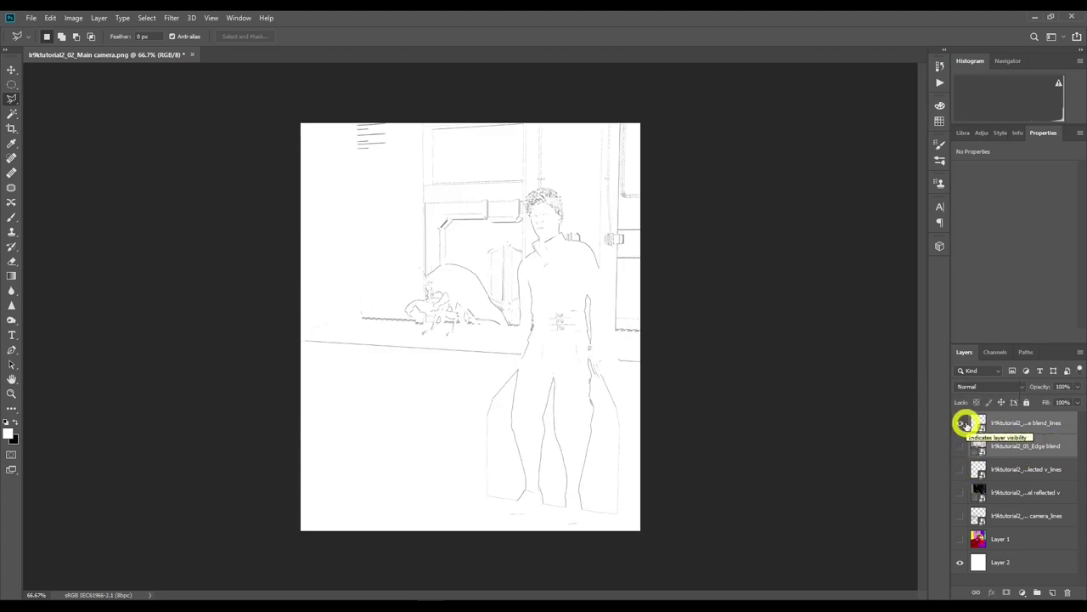
click(960, 470)
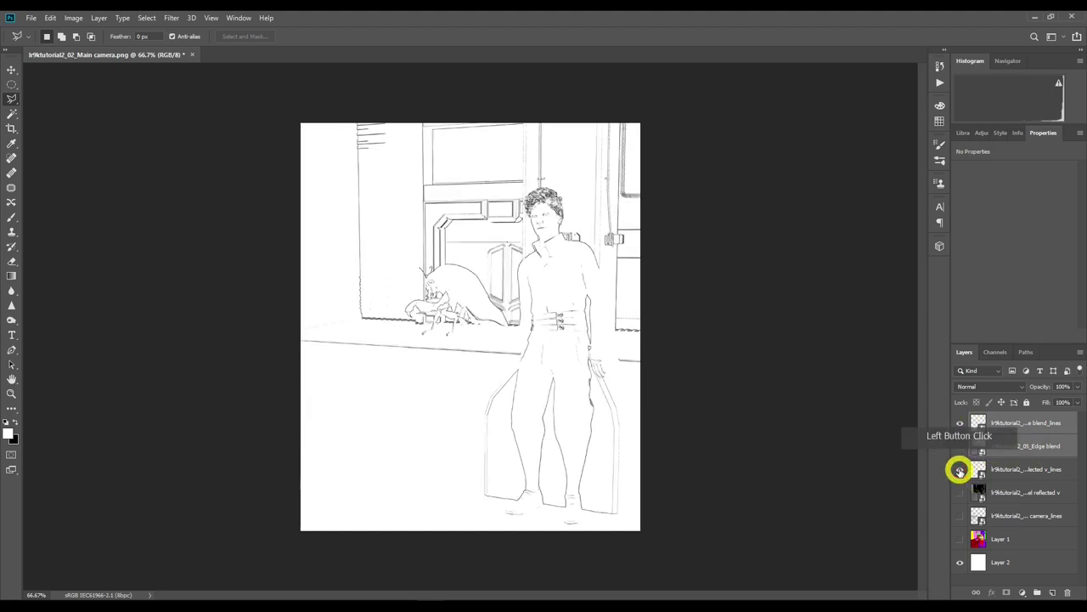
click(960, 516)
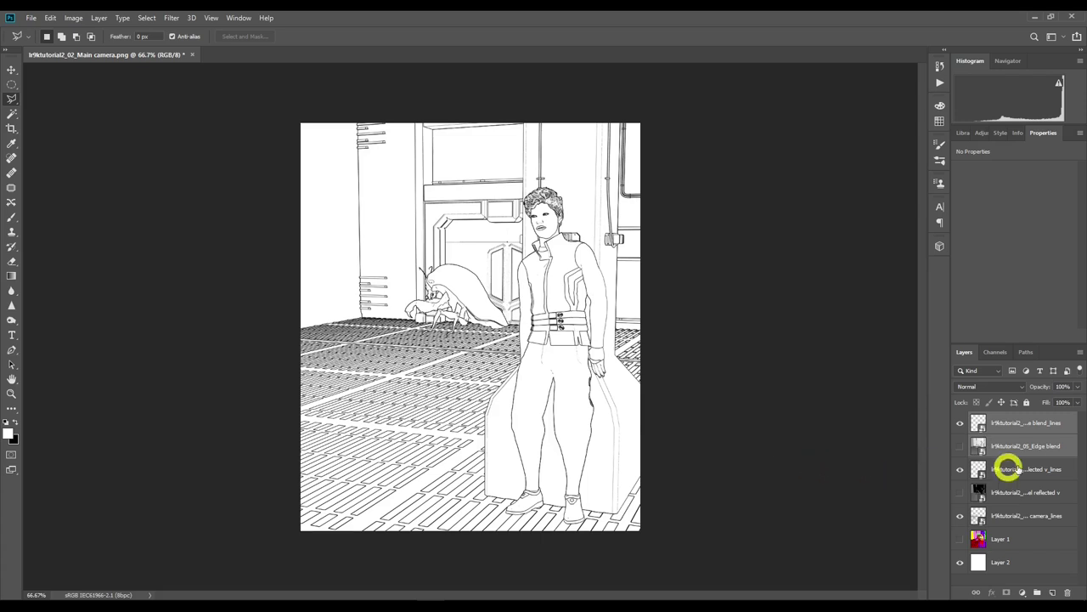
Lower the opacity of the Edge blend lines and Fresnel reflected v lines layers.
click(1045, 423)
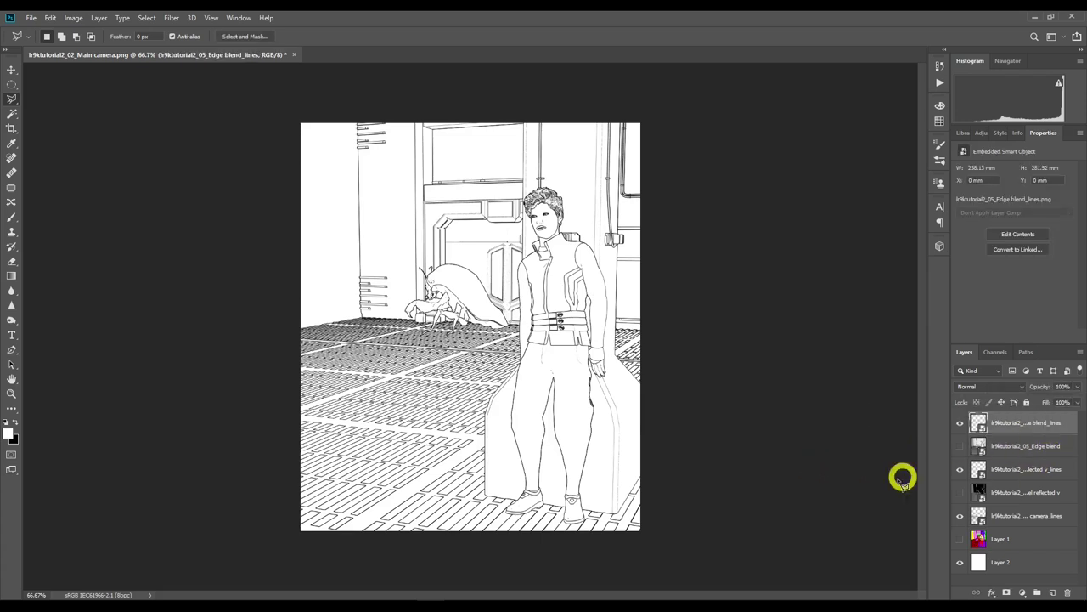
click(1022, 474)
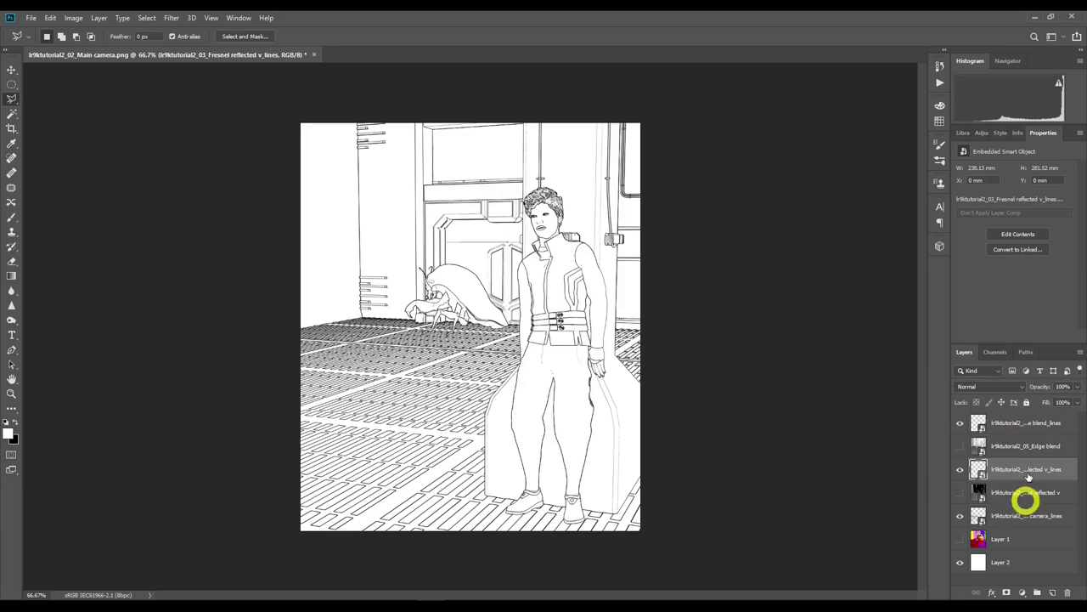
click(1025, 425)
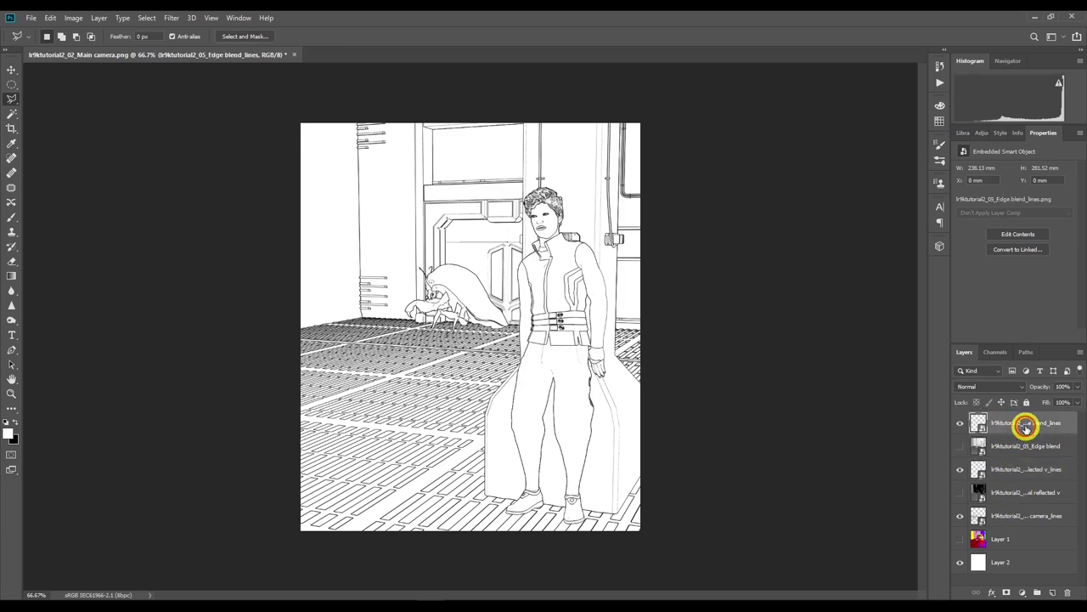
click(1075, 401)
mouse_move(1071, 400)
mouse_down()
mouse_move(1045, 401)
mouse_move(1078, 402)
mouse_move(1053, 402)
mouse_up()
click(1045, 466)
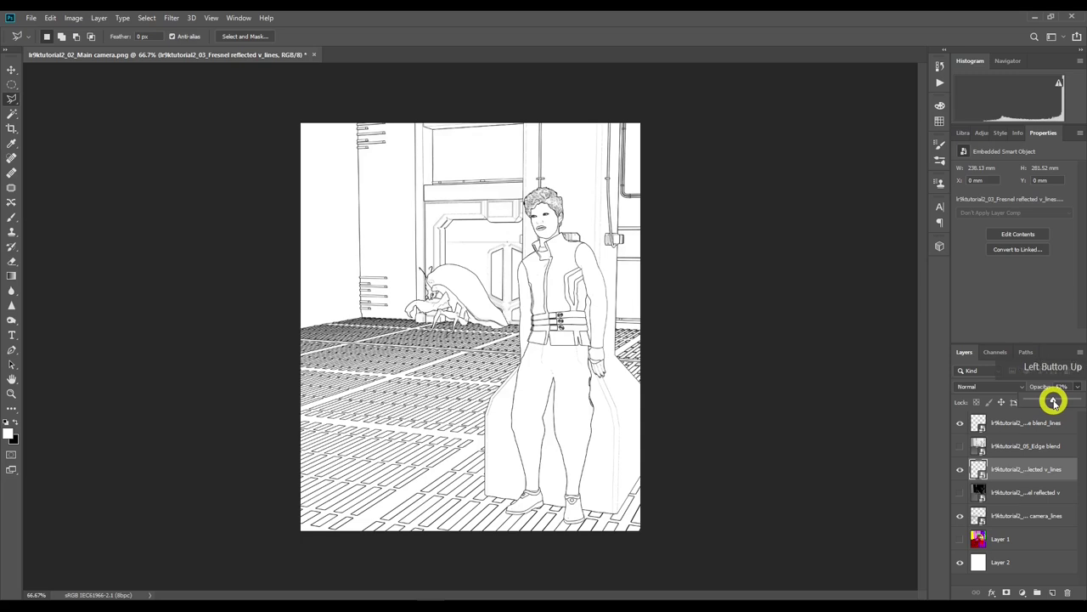
click(1051, 421)
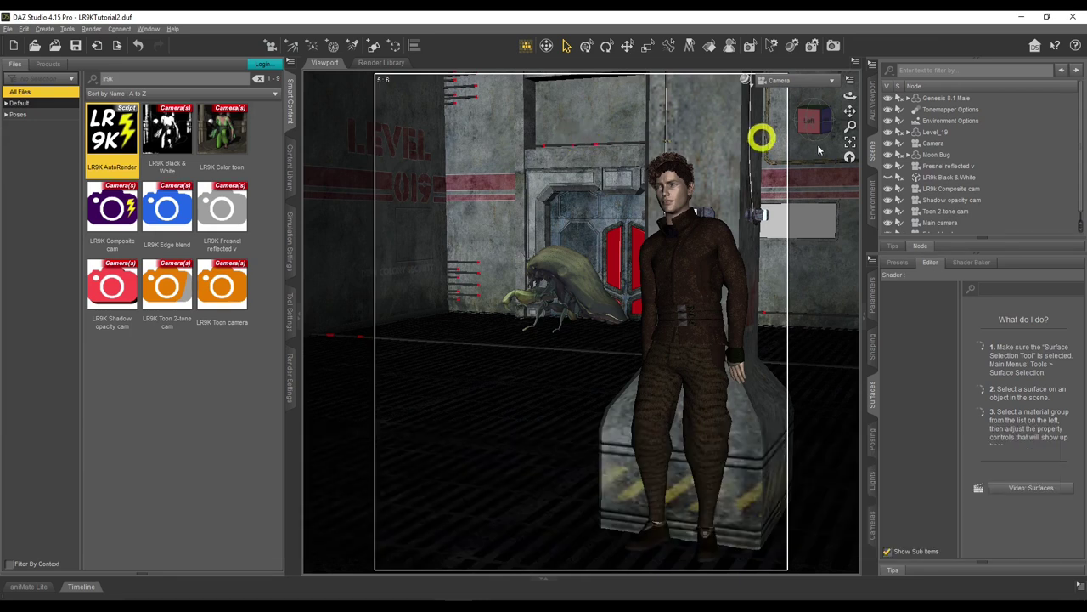
Switch to DAZ Studio and set the Headlamp Mode of the camera named Camera to Off.
scroll(932, 157, down, 1)
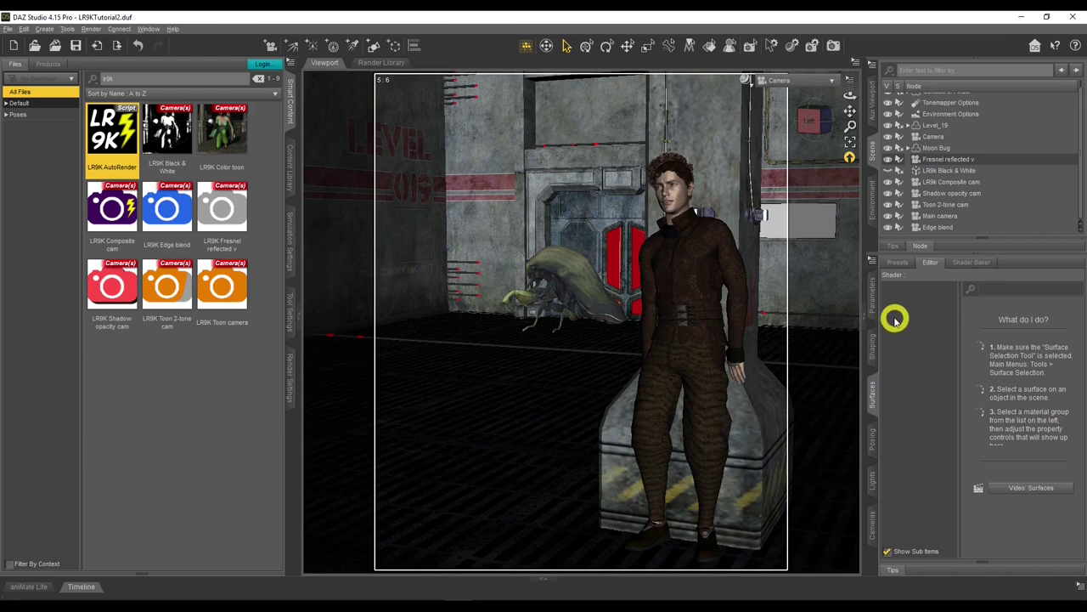
scroll(896, 208, up, 1)
click(905, 200)
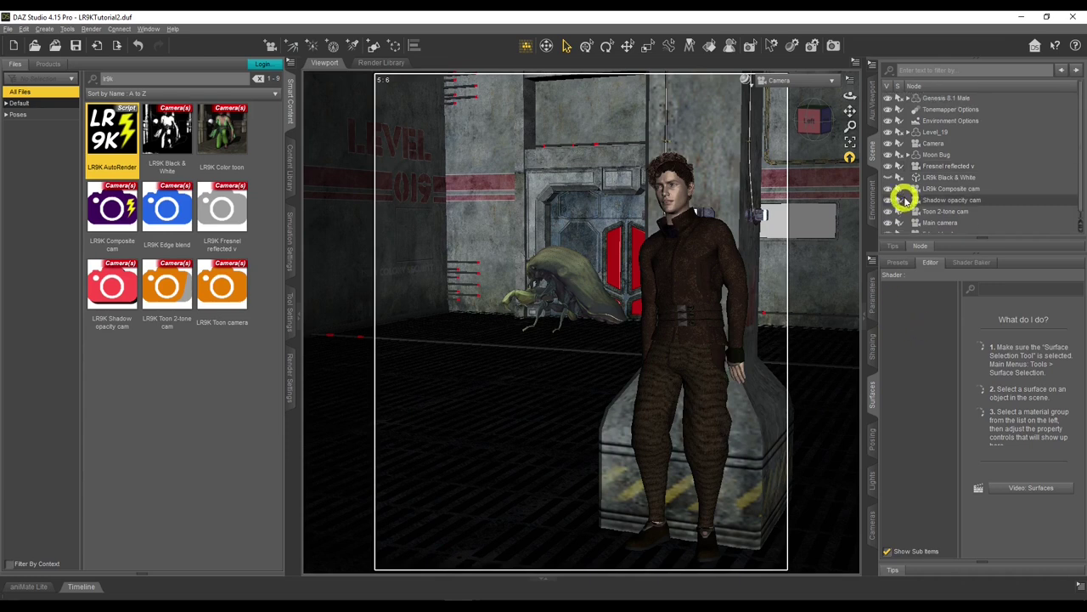
click(873, 301)
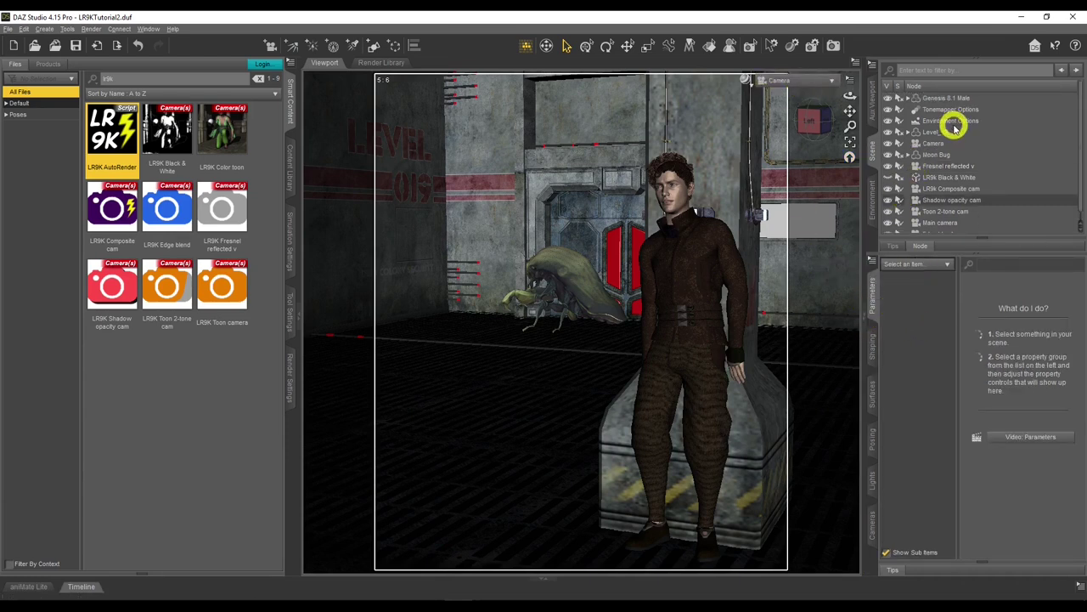
click(929, 142)
click(918, 445)
click(991, 287)
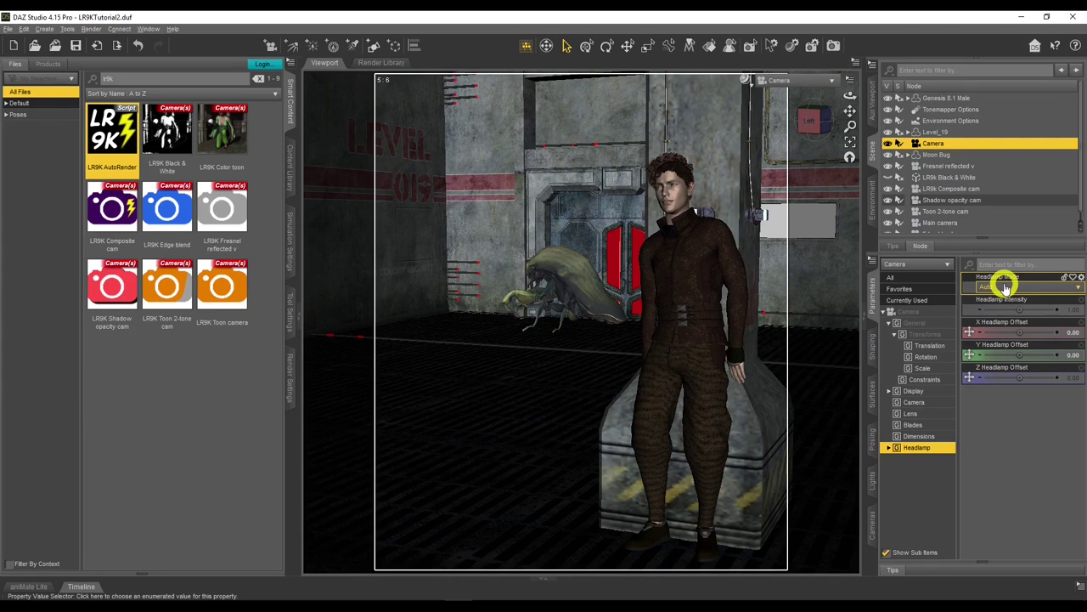
click(1000, 300)
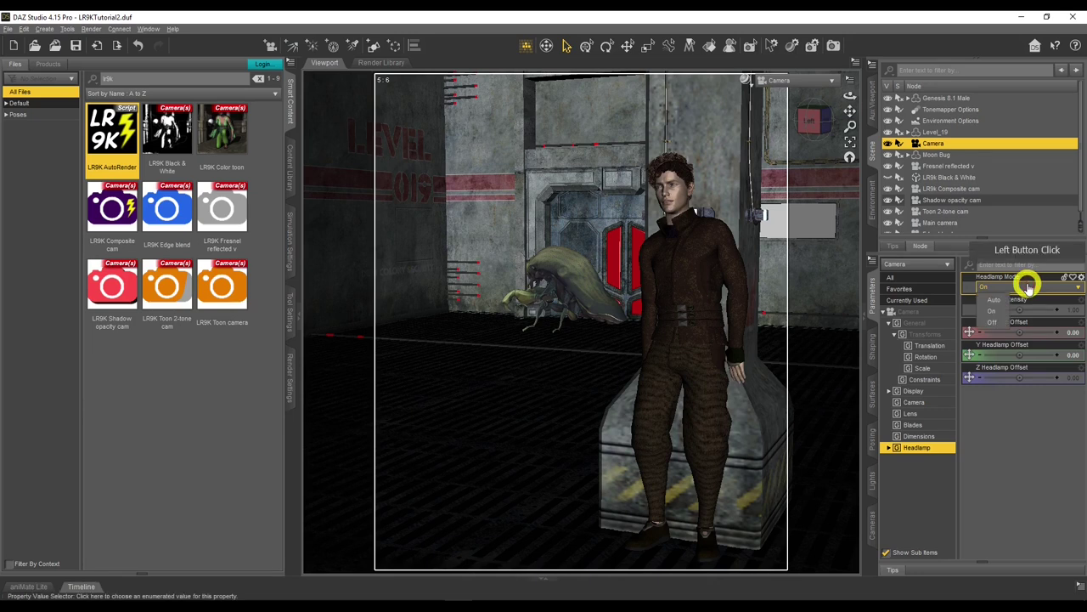
click(998, 288)
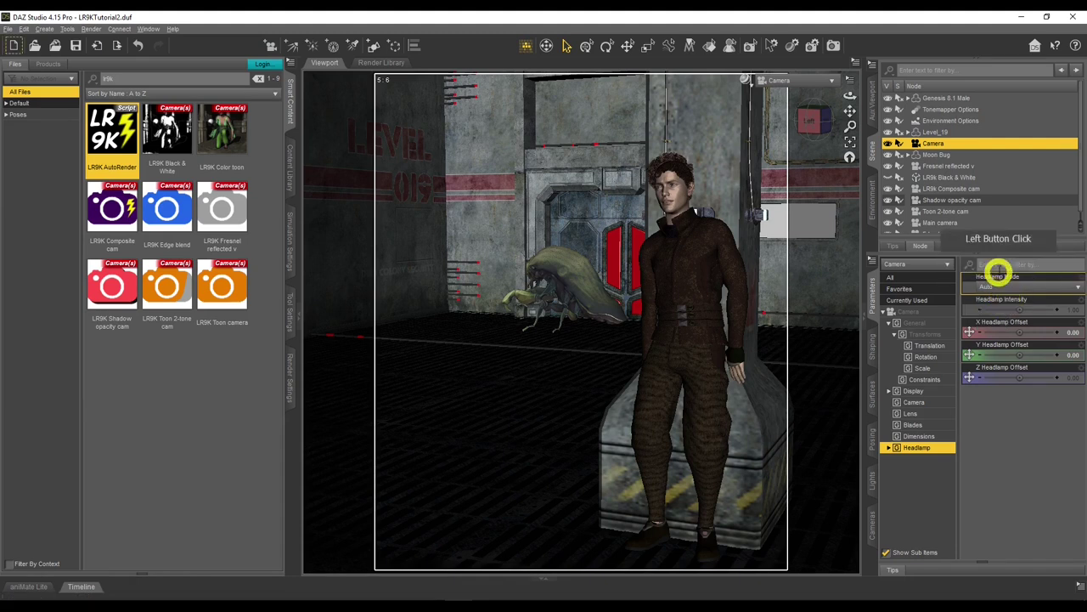
click(999, 319)
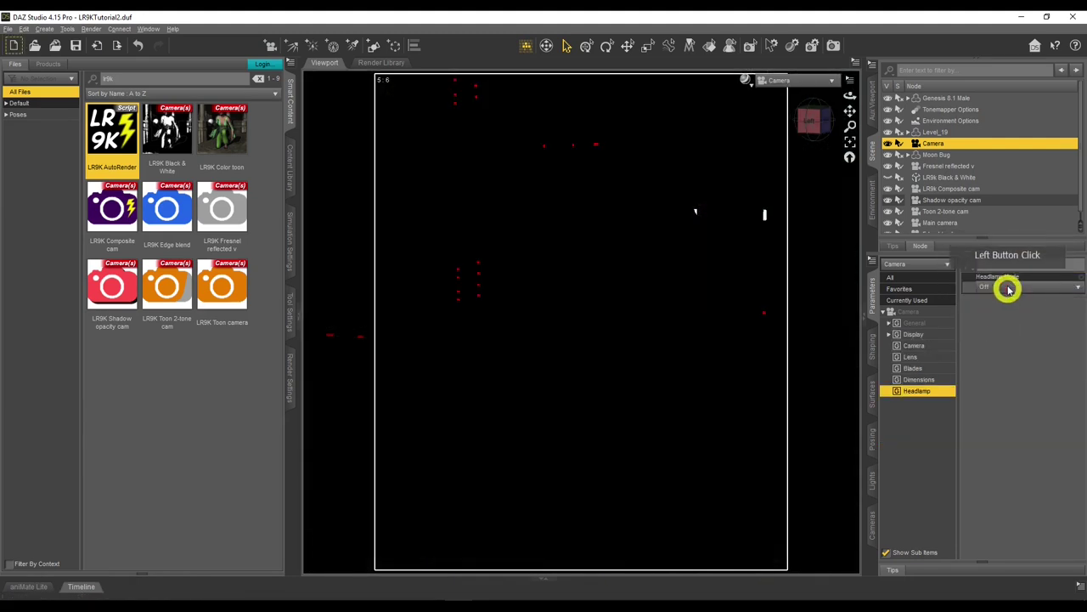
Create a distant light with default settings and toggle the preview lights to view the scene lit only by it.
click(795, 15)
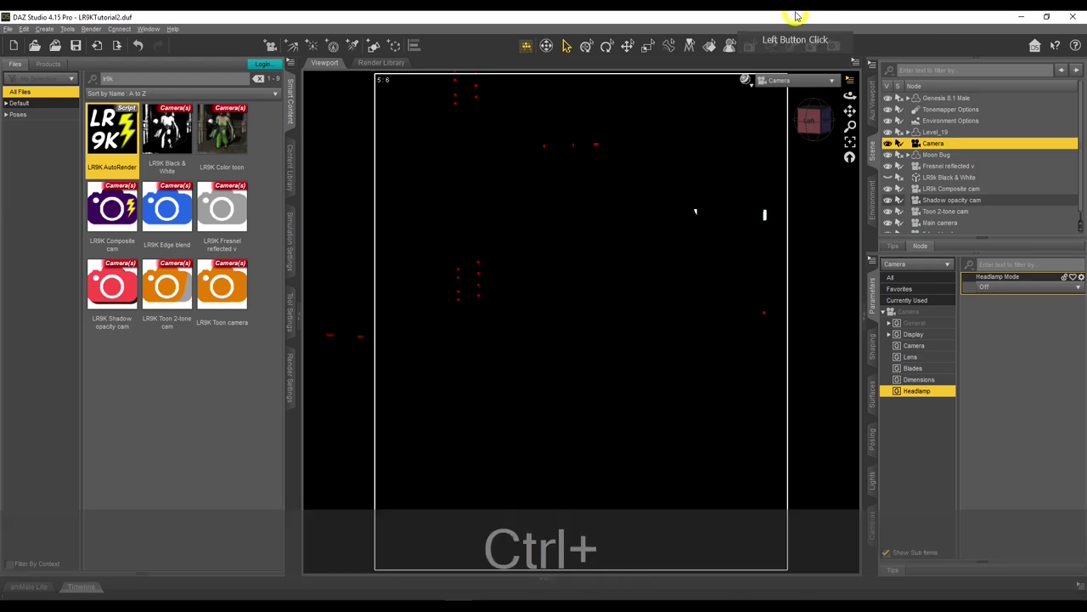
key(ctrl+l)
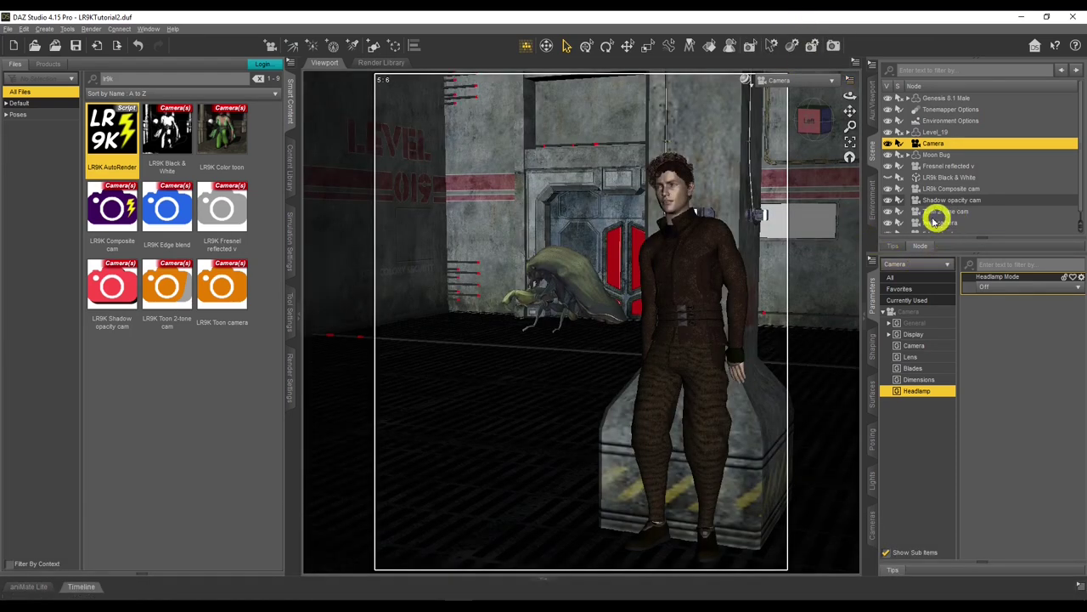
click(44, 29)
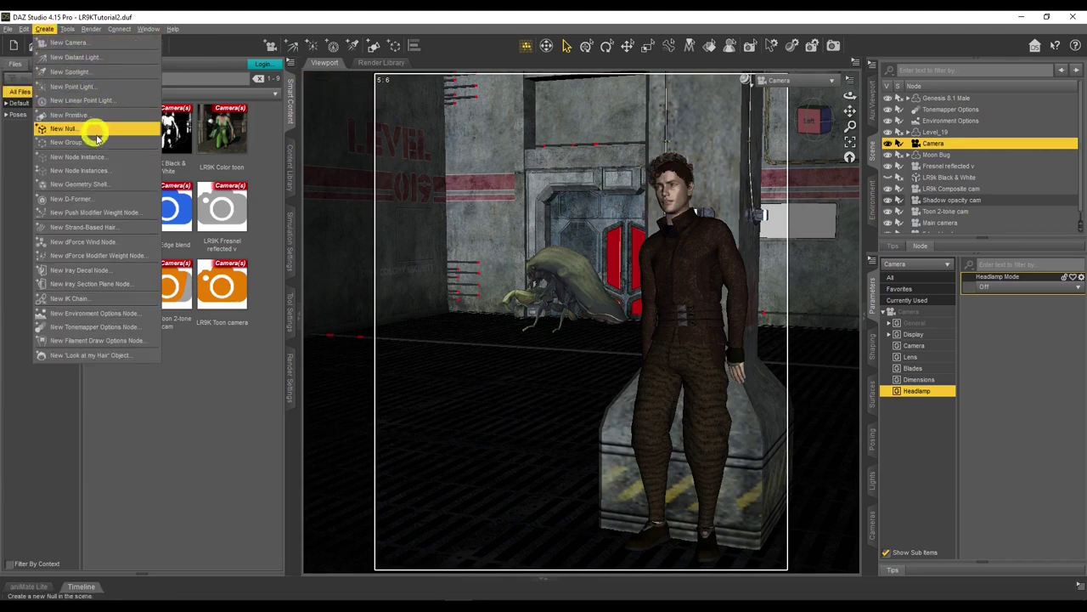
click(100, 57)
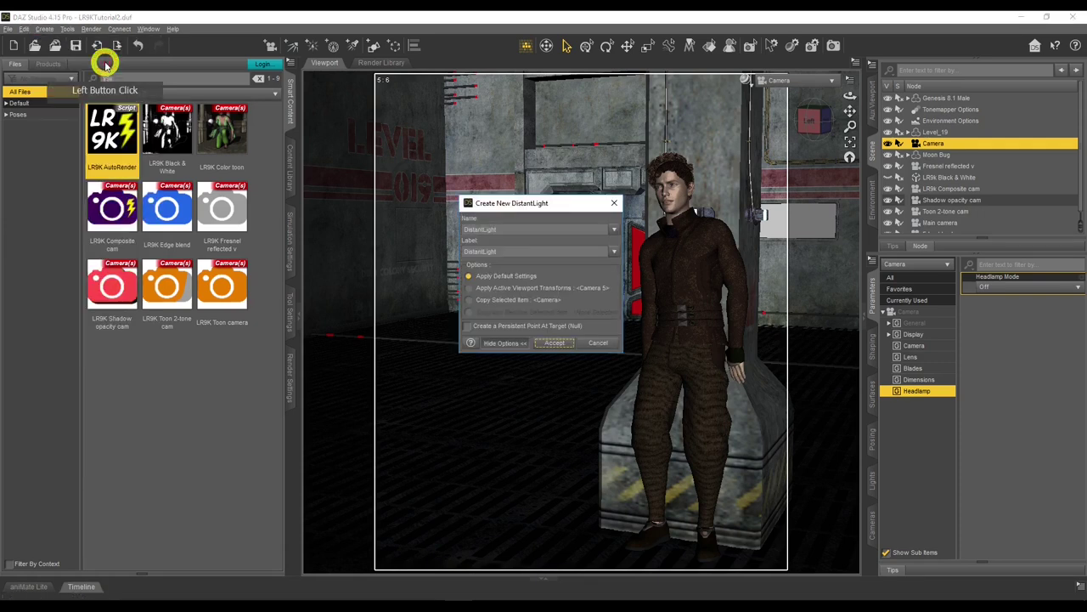
click(559, 342)
click(1062, 281)
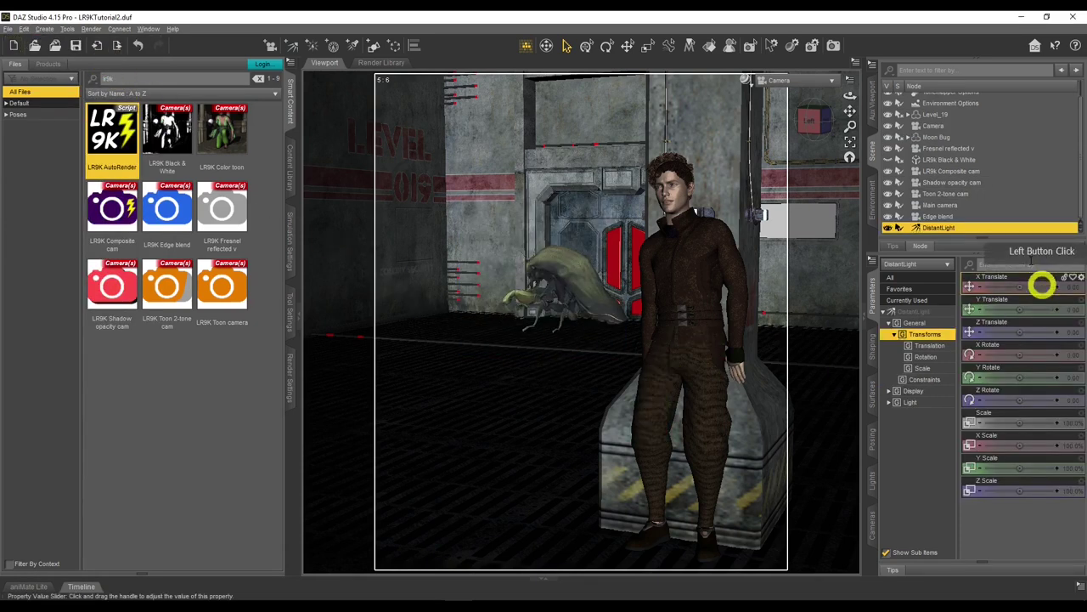
key(ctrl+l)
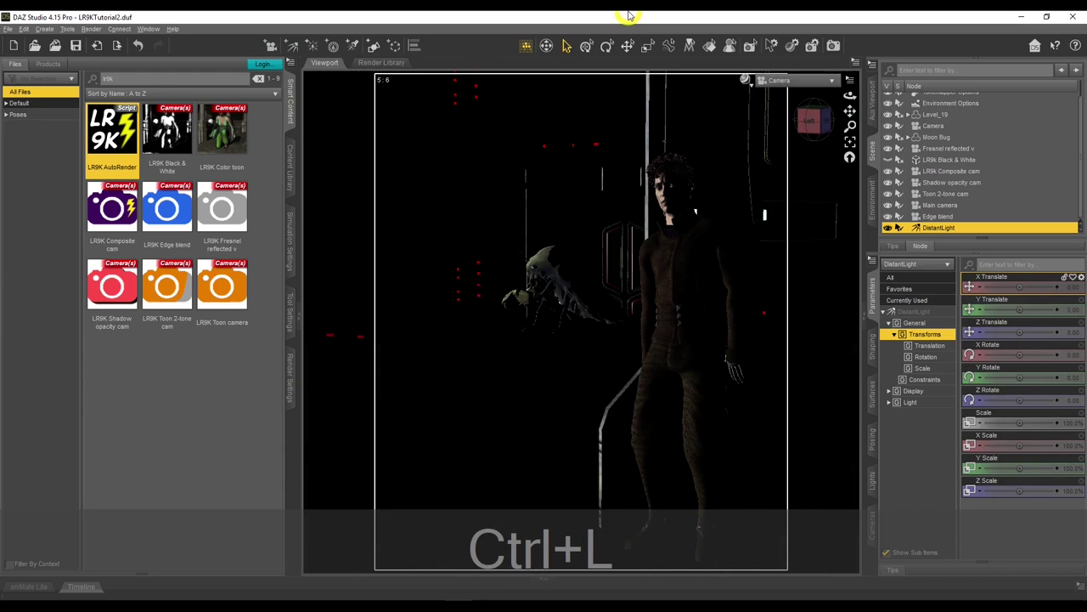
Set the distant light's X Rotate to about -33.16 and its Shadow Type to Raytraced (Software Only).
click(938, 312)
drag(1015, 377, 1014, 377)
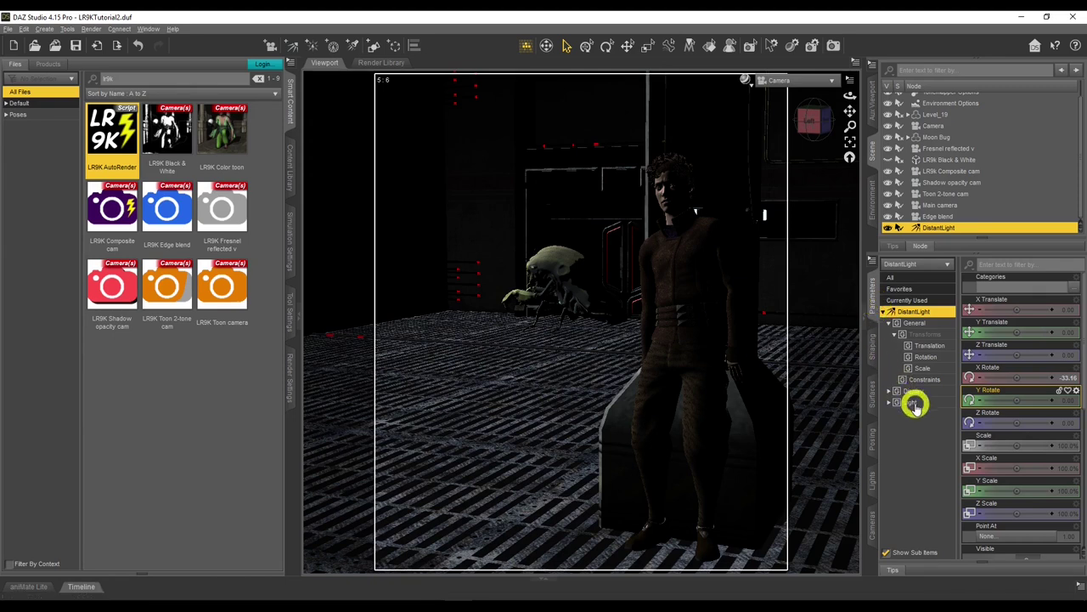
click(913, 403)
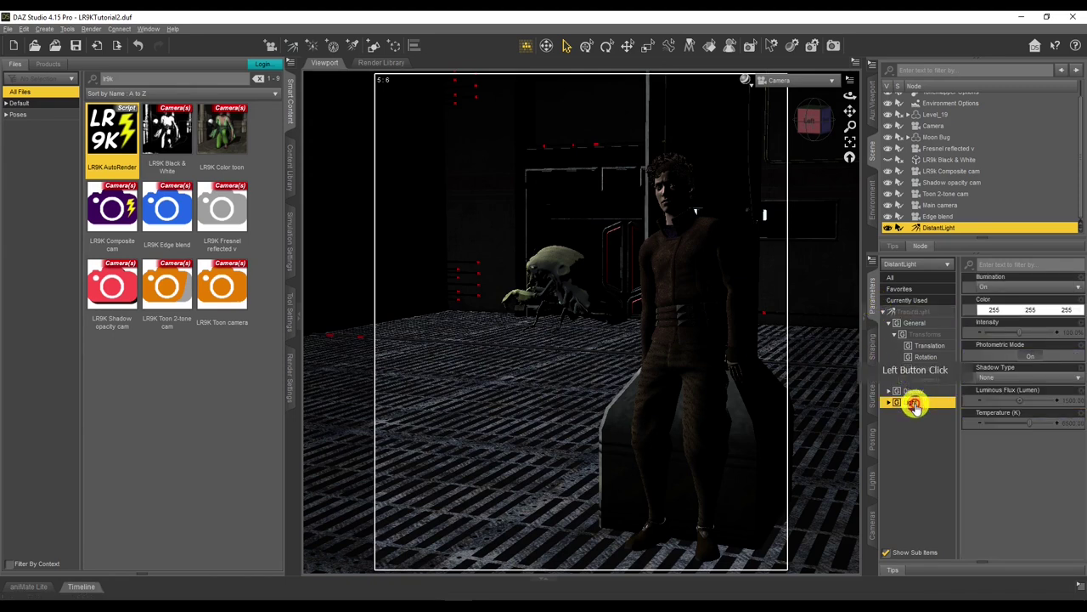
click(1031, 376)
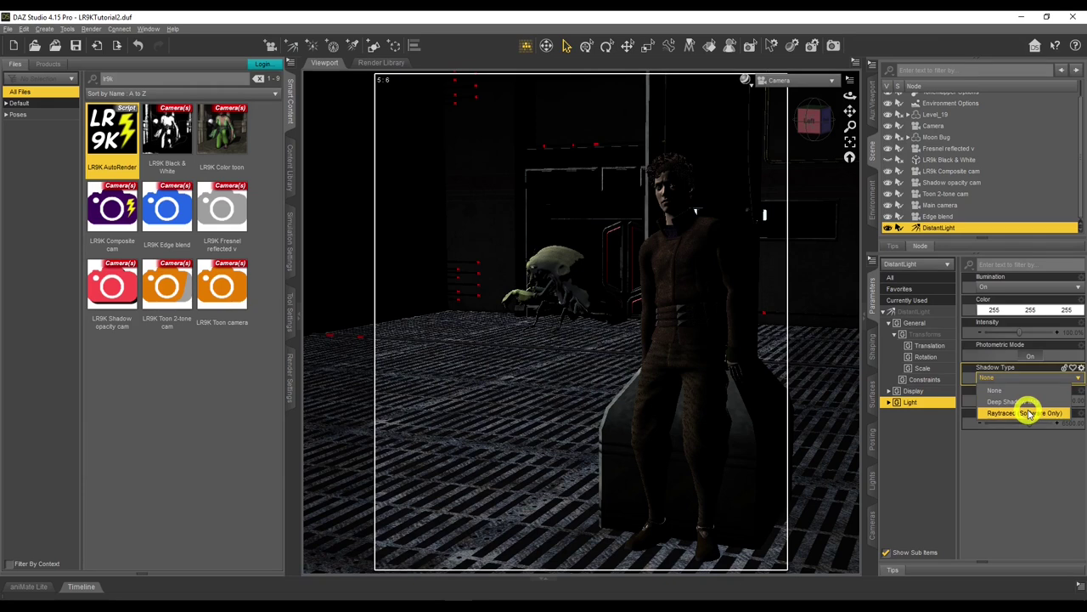
click(1029, 414)
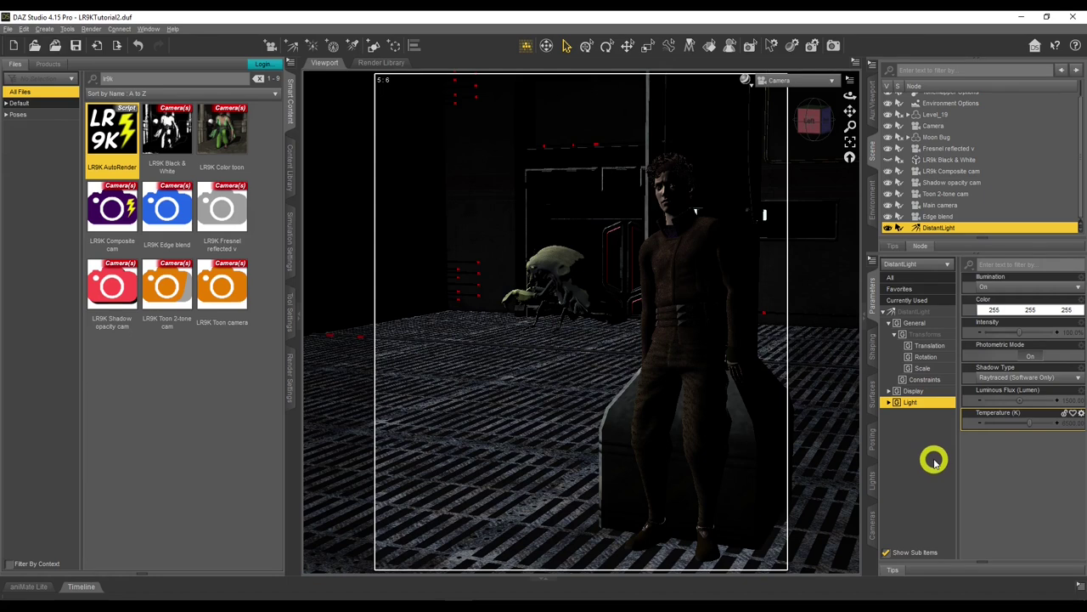
Hide the distant light and create a spotlight with default settings.
click(888, 228)
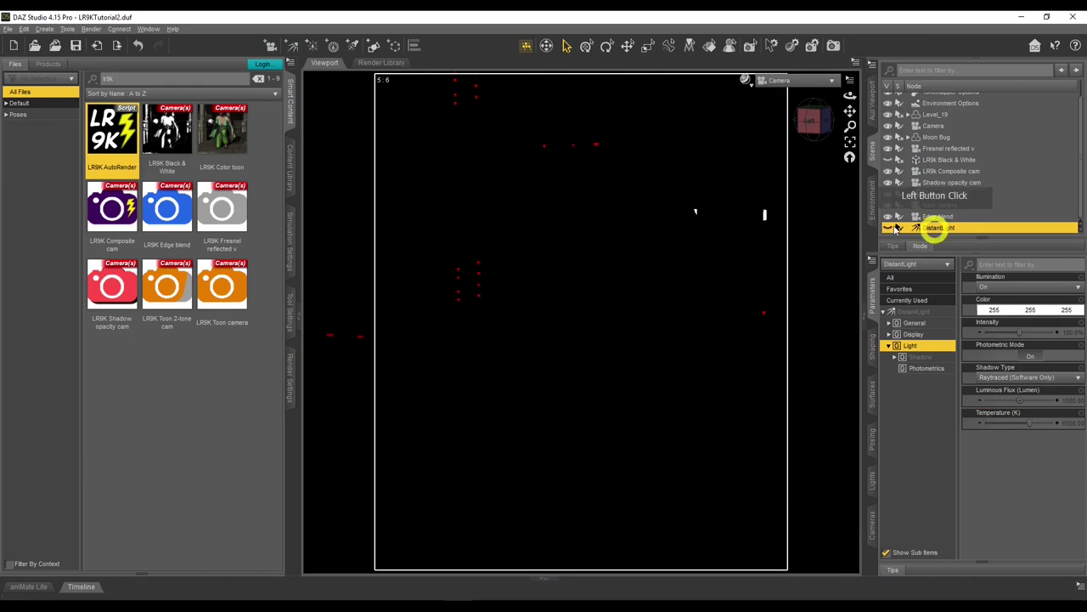
click(46, 29)
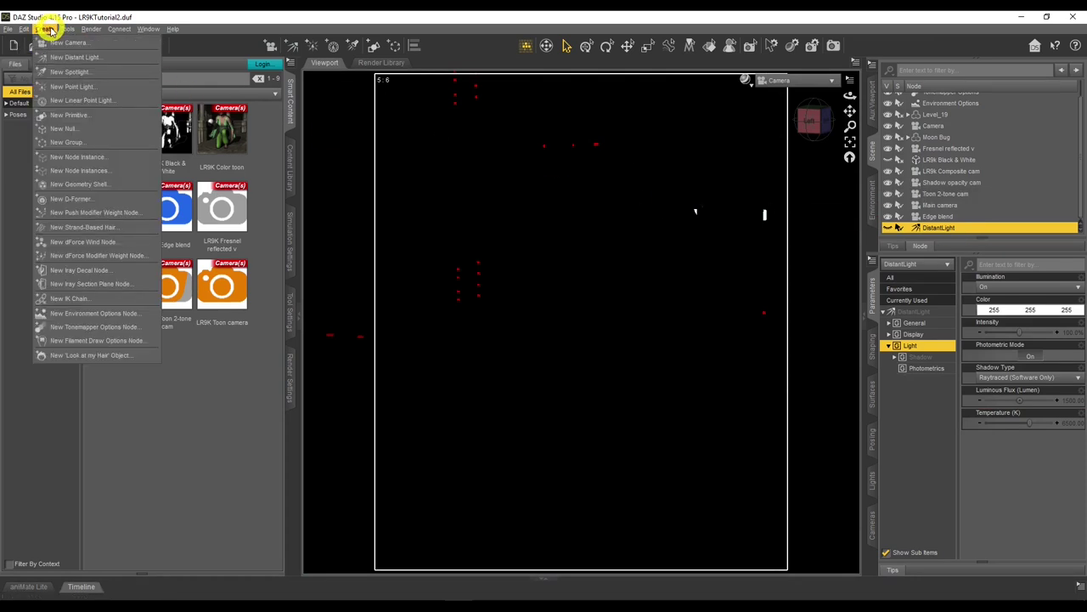
click(85, 71)
click(572, 300)
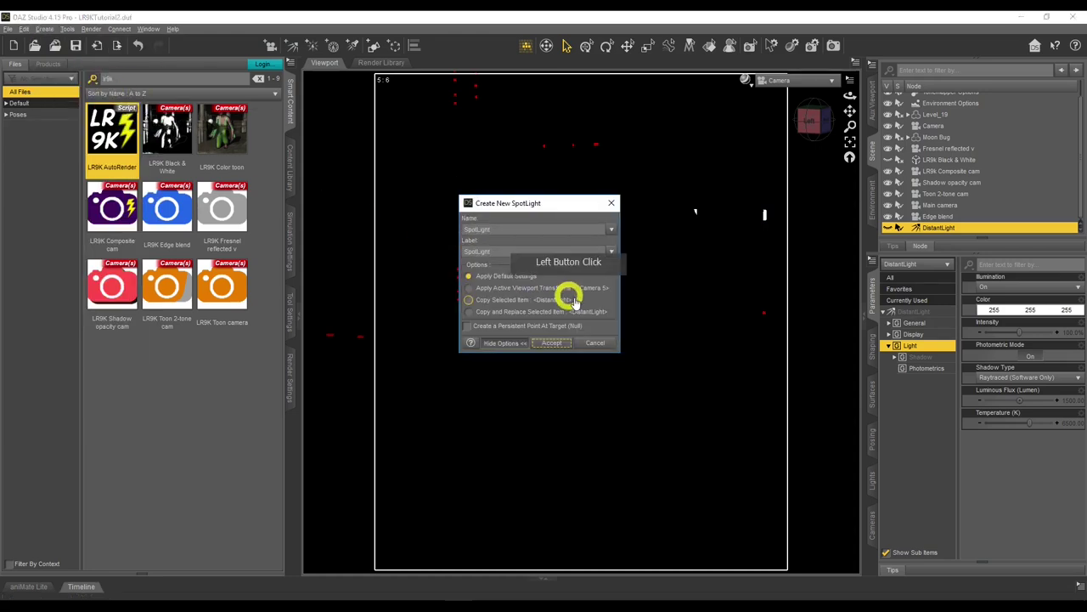
click(559, 344)
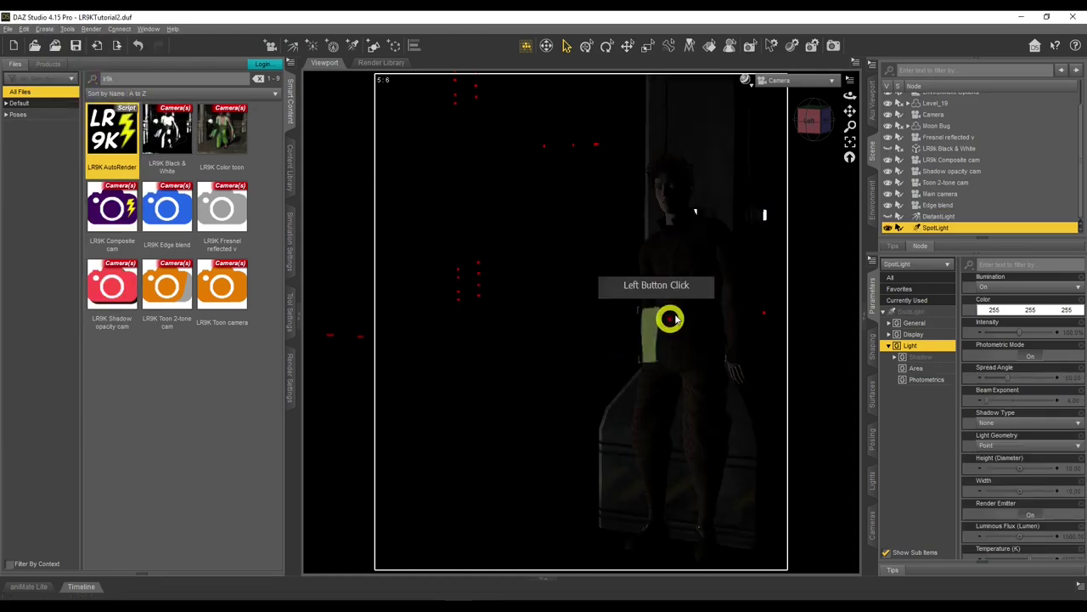
Look through the spotlight and reposition it so it aims at the standing man beside the pillar.
click(799, 87)
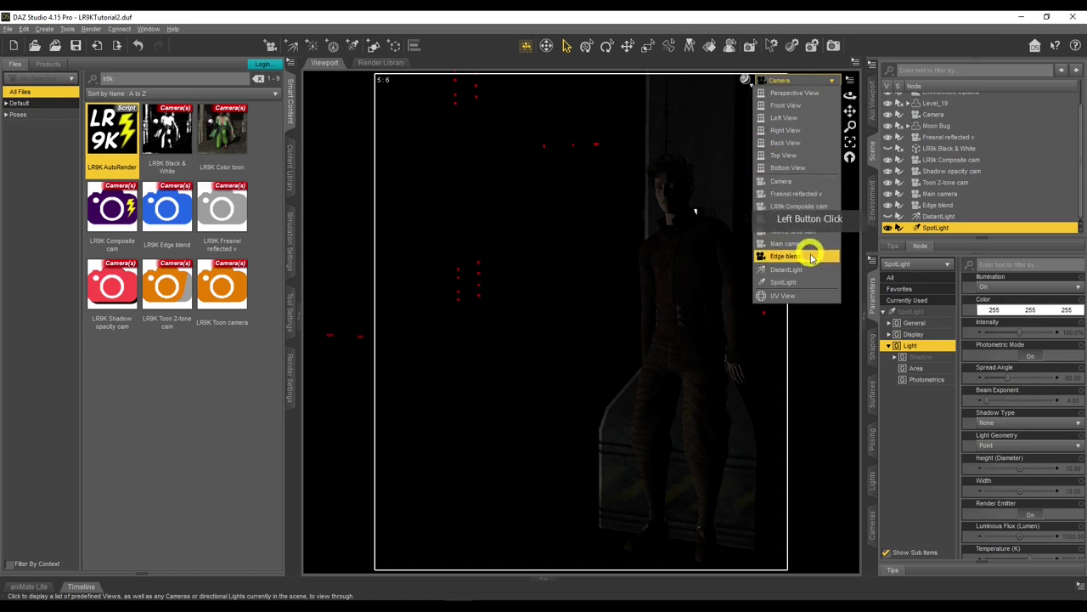
click(812, 282)
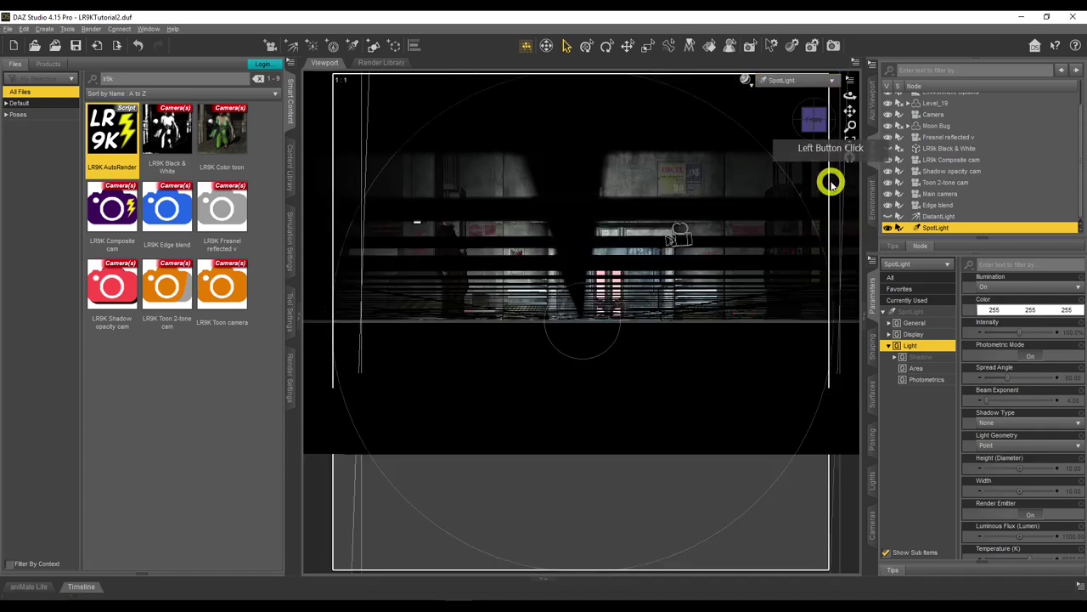
scroll(830, 183, up, 10)
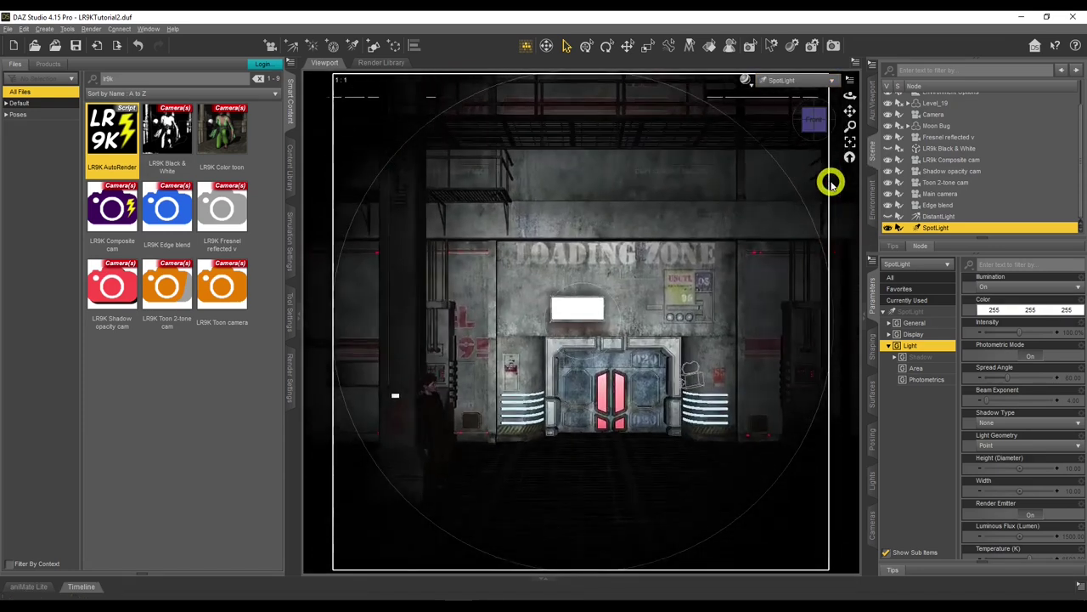
scroll(831, 182, up, 3)
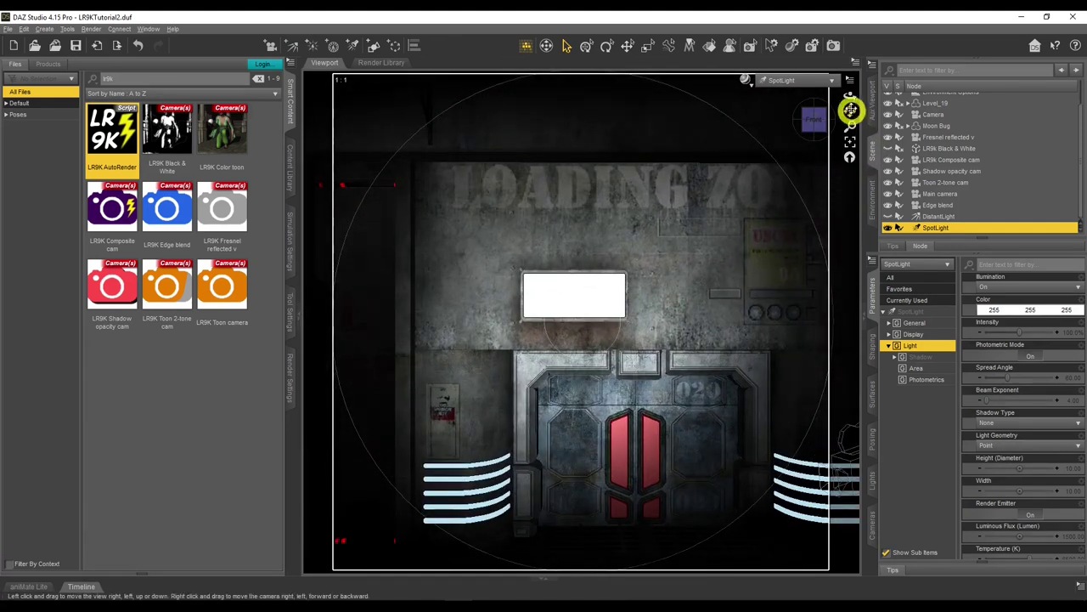
mouse_move(847, 93)
mouse_down()
mouse_move(578, 461)
mouse_move(830, 467)
mouse_move(680, 467)
mouse_move(535, 489)
mouse_move(847, 96)
mouse_up()
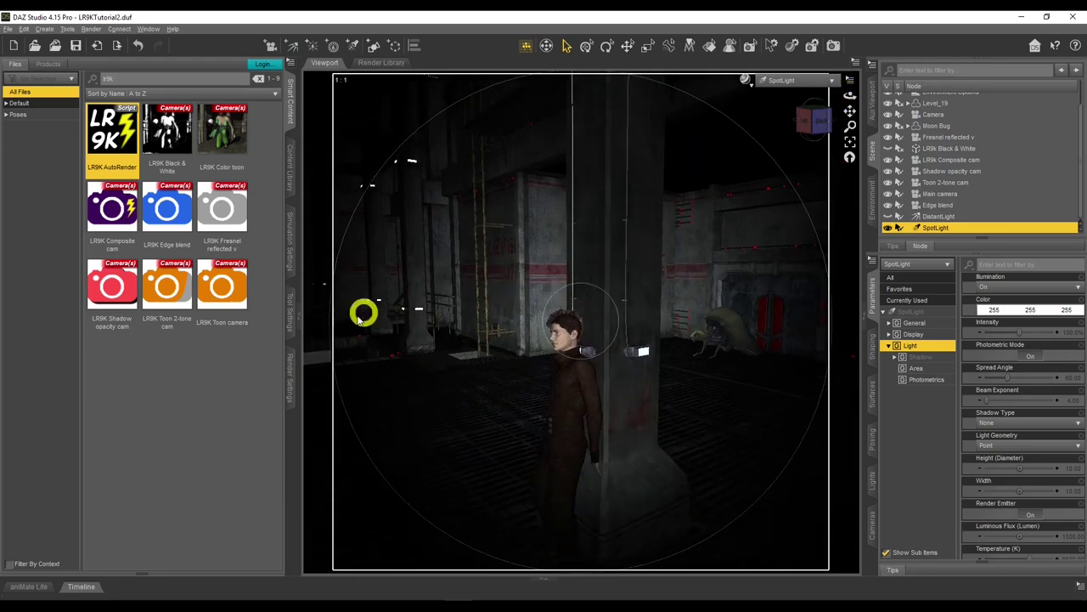
Delete the spotlight and switch the render engine to Scripted 3Delight.
click(287, 372)
click(51, 63)
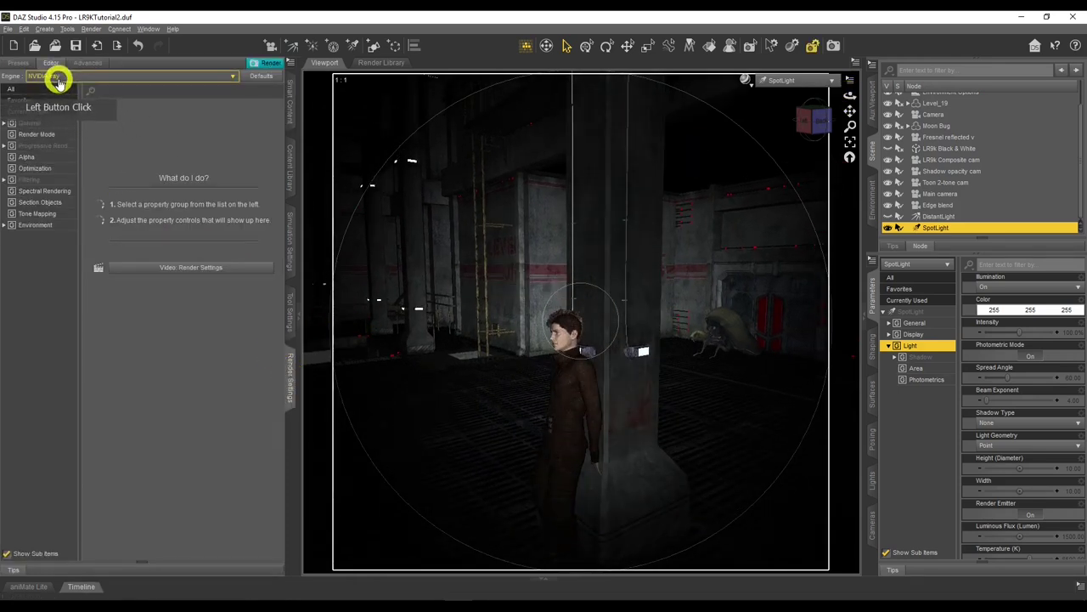
right_click(988, 234)
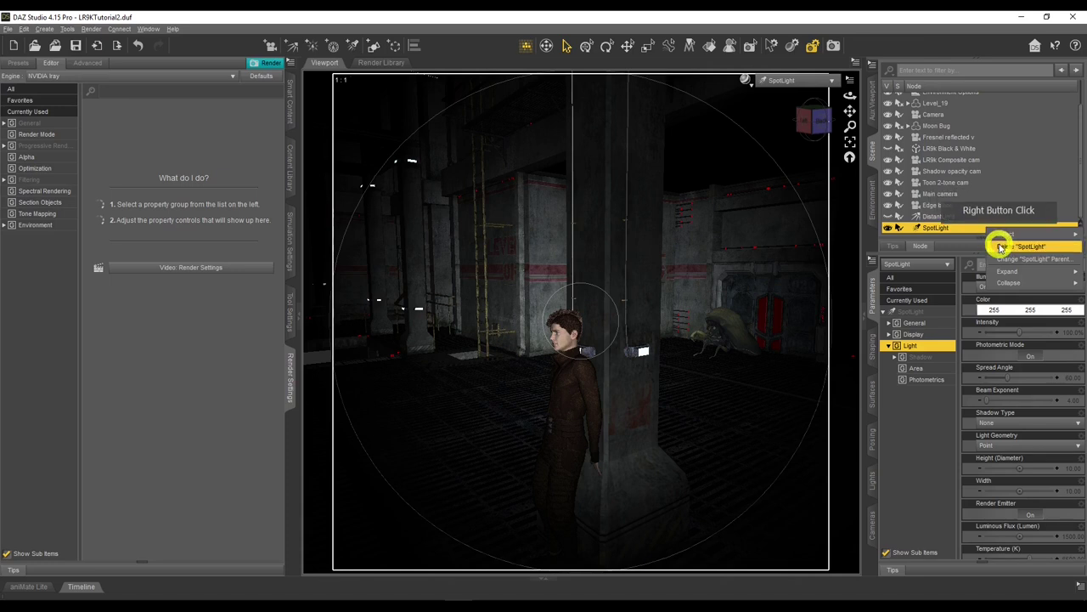
click(750, 190)
click(93, 70)
click(91, 75)
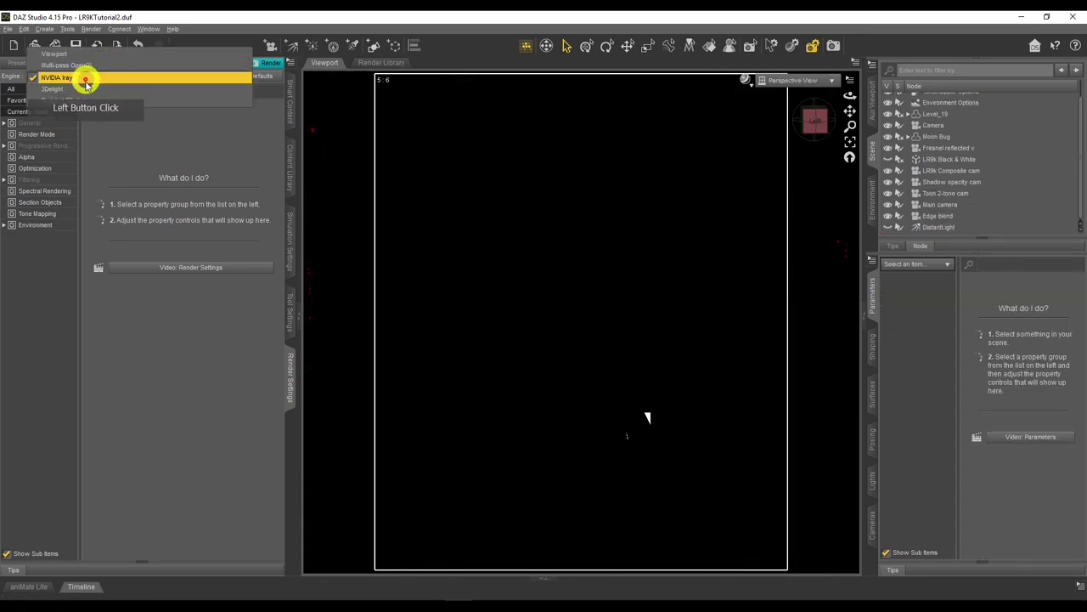
click(88, 99)
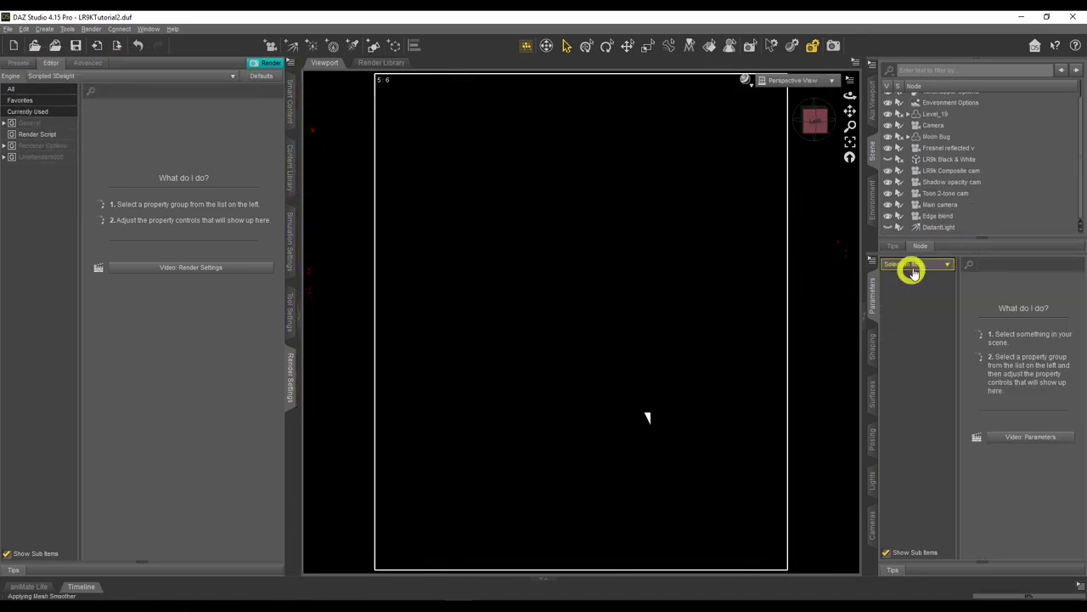
Create a new spotlight with default settings.
click(44, 28)
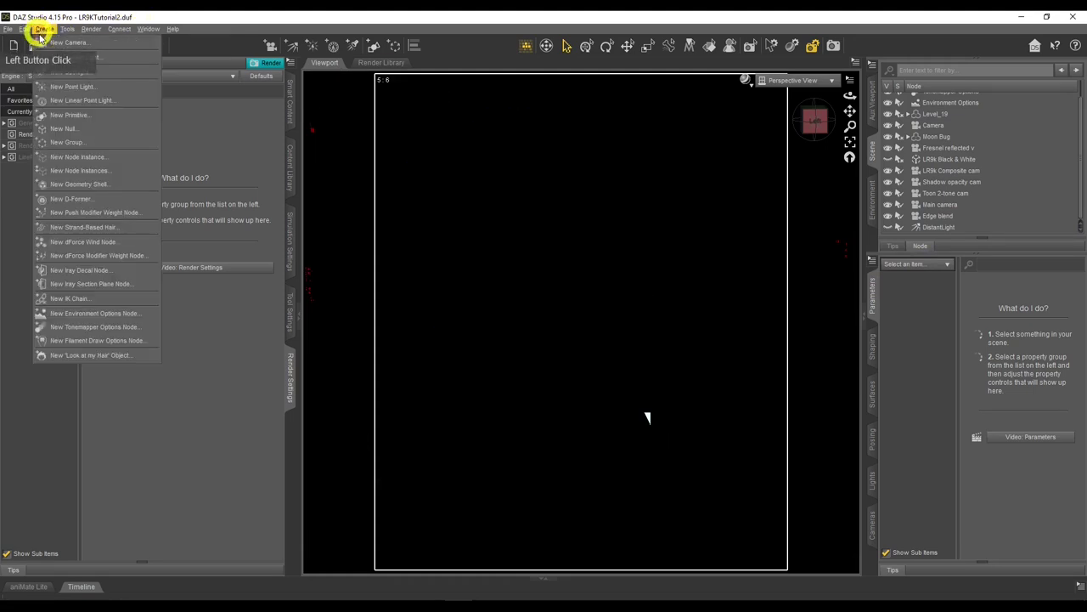
click(78, 73)
click(567, 343)
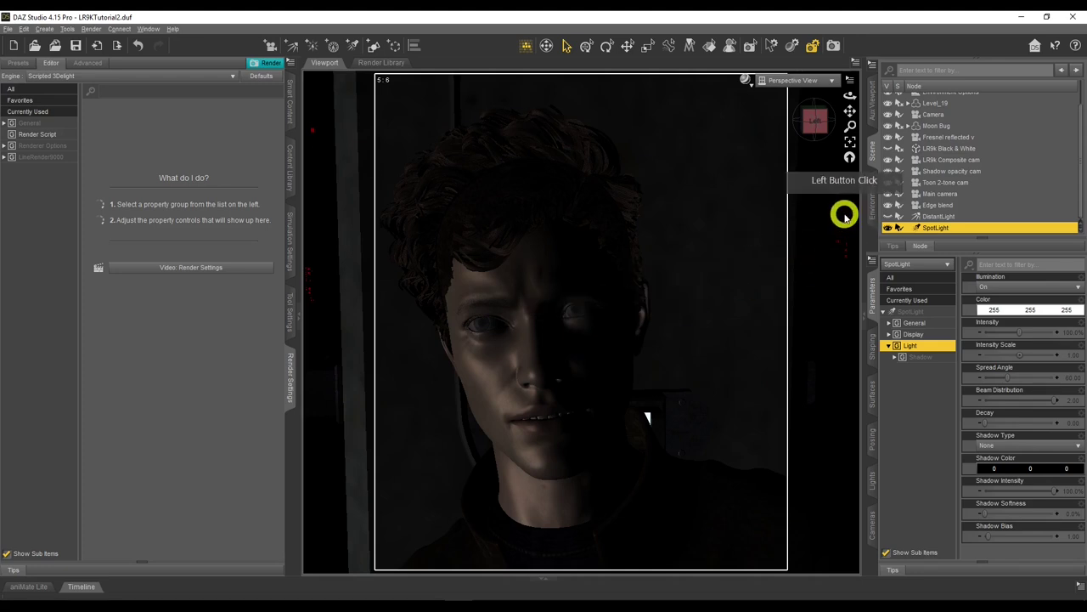
Look through the new spotlight and reposition it to aim down at the standing man beside the pillar.
click(806, 81)
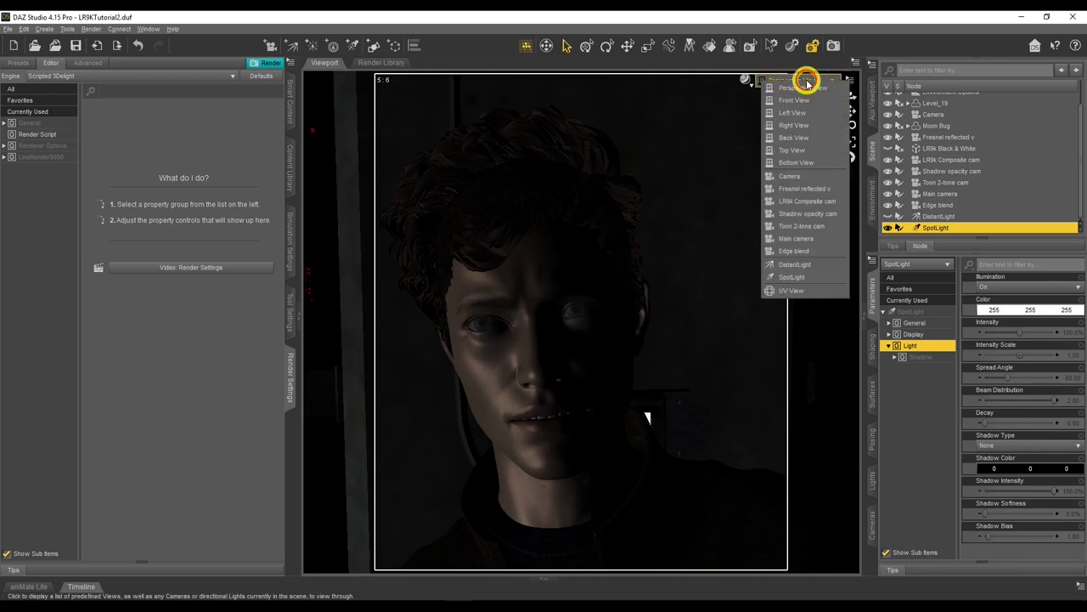
click(791, 277)
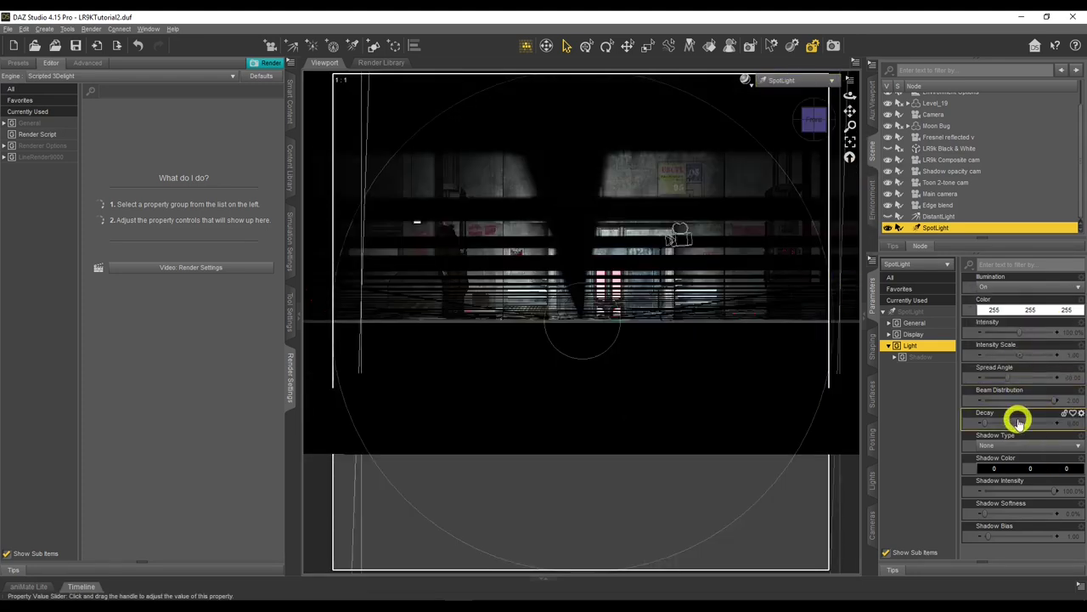
click(1002, 510)
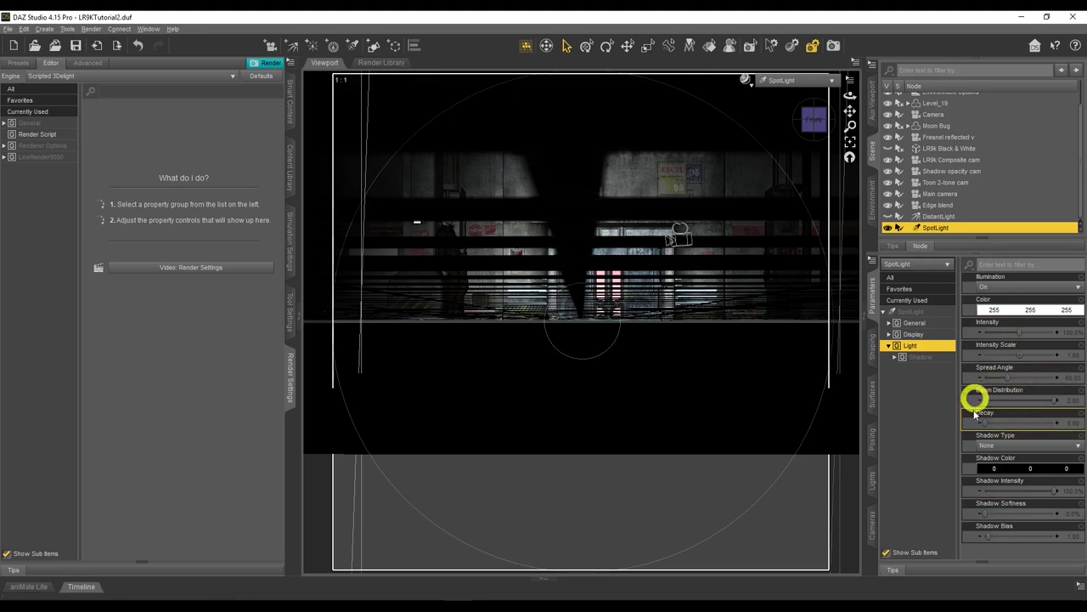
click(1018, 334)
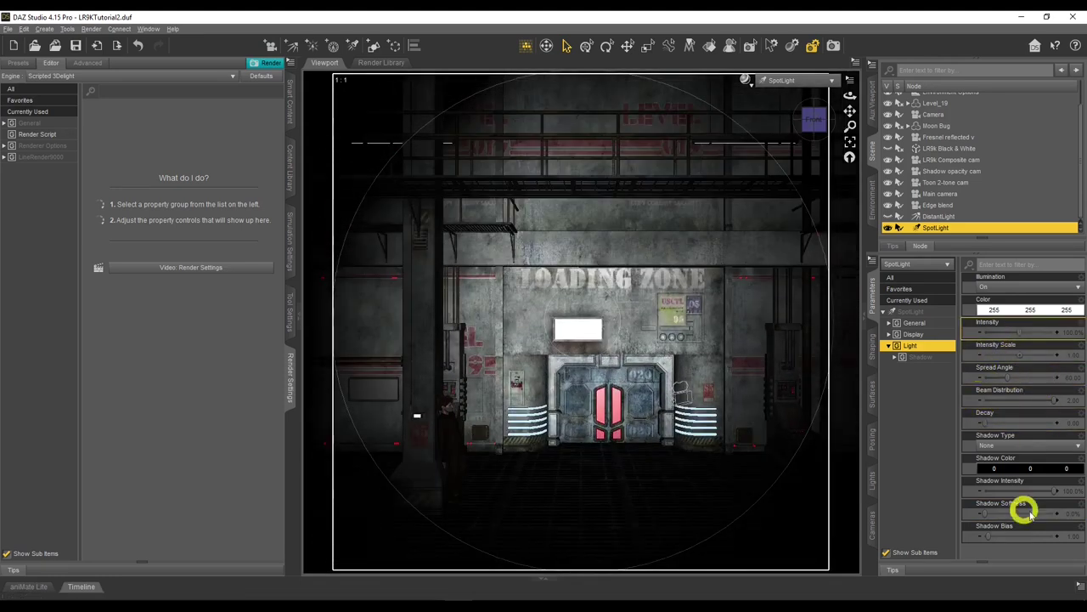
click(1001, 458)
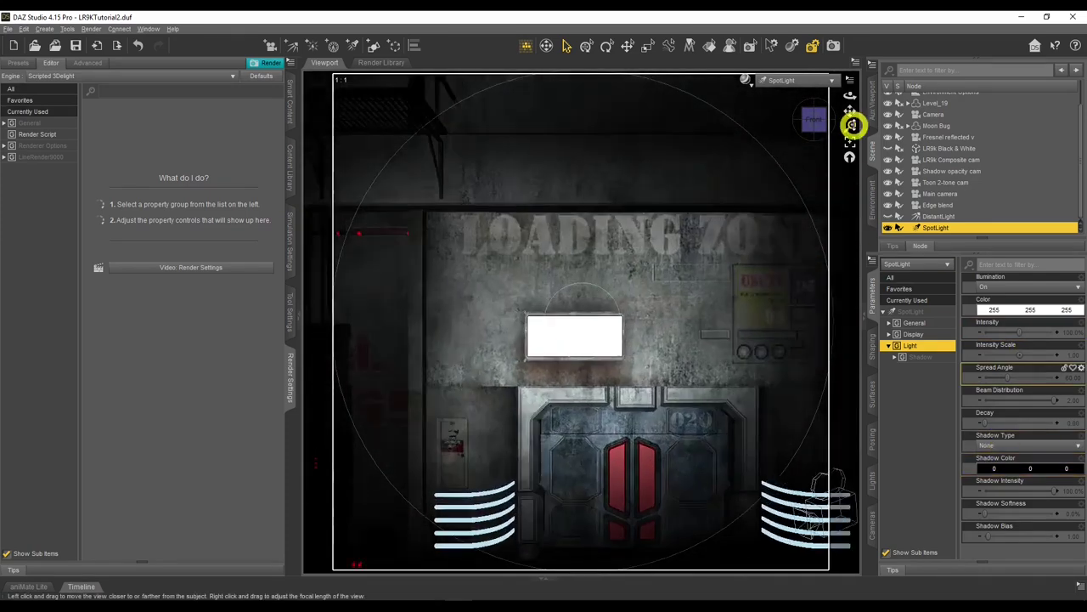
drag(850, 95, 850, 93)
click(983, 300)
View the scene through Camera and set the spotlight's Shadow Type to Raytraced (Software Only).
click(795, 81)
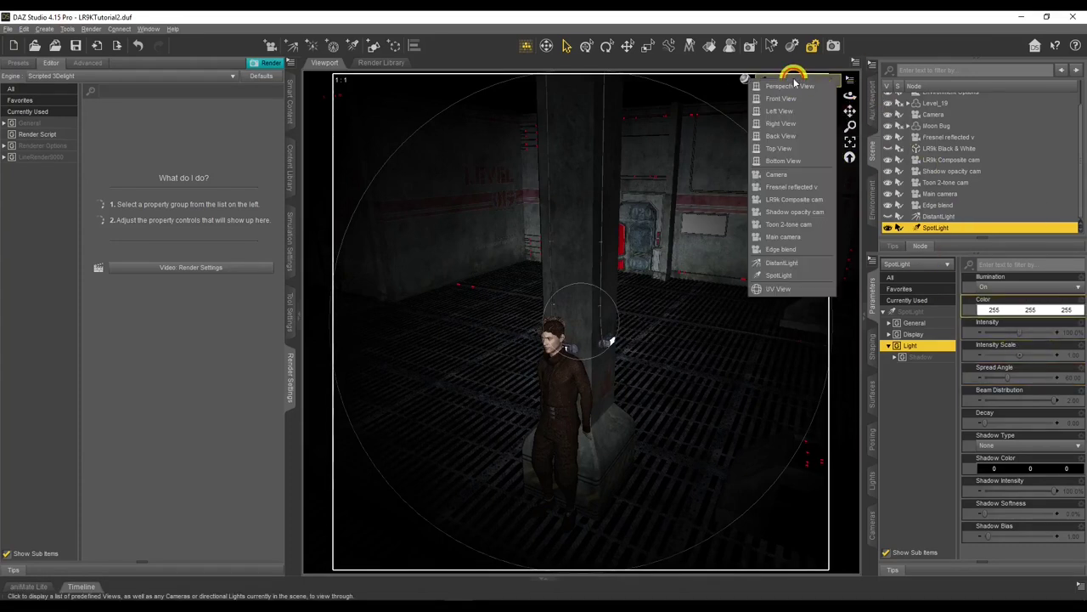
click(800, 174)
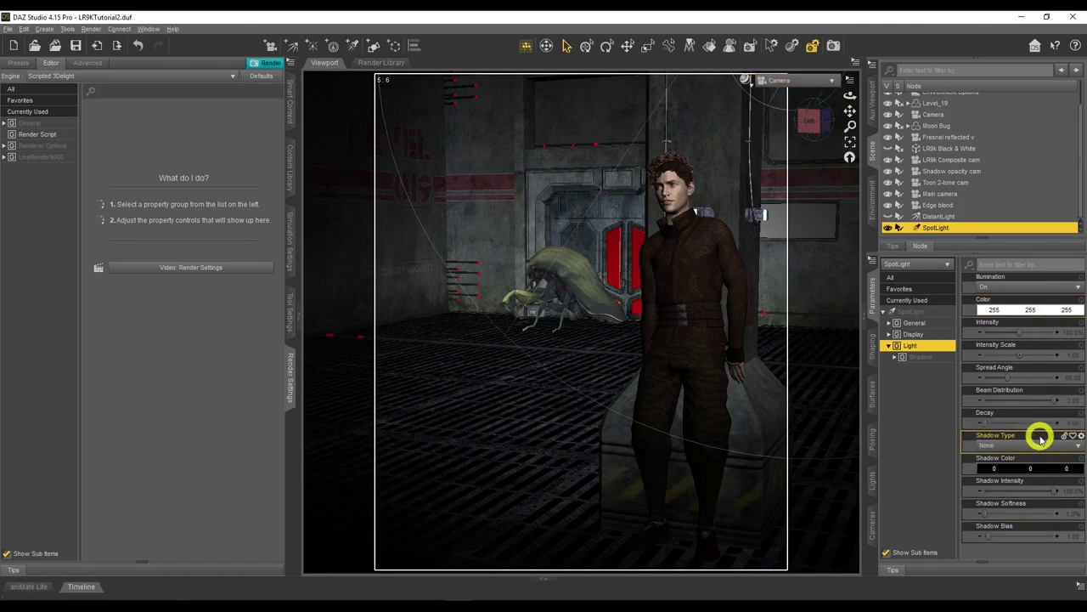
click(1002, 442)
click(1008, 482)
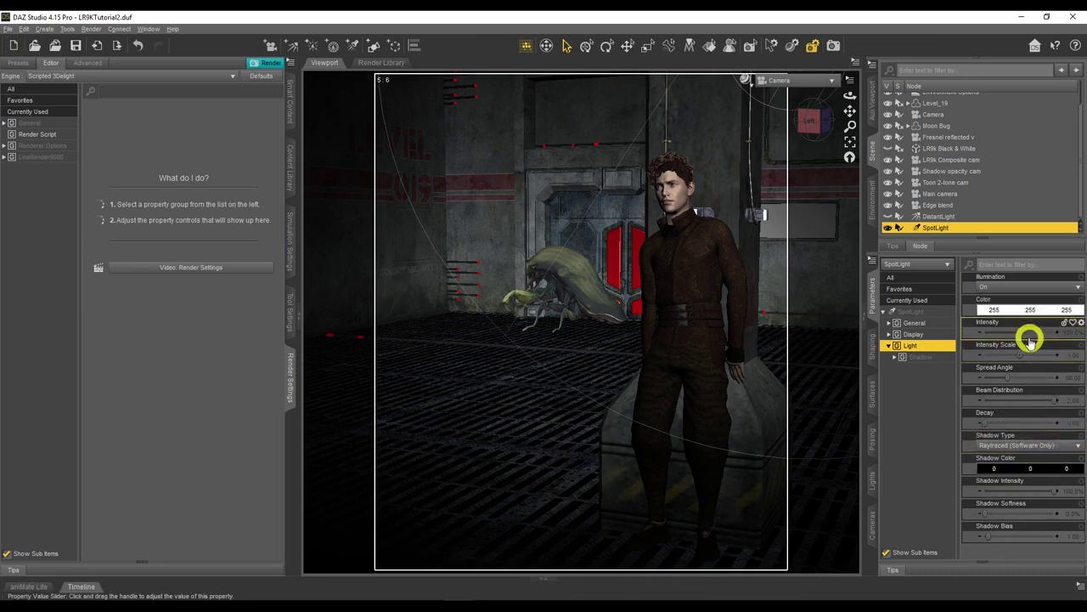
Set the spotlight's Intensity to about 131.1% and its Spread Angle to about 47.21.
mouse_move(1021, 330)
mouse_down()
mouse_move(1070, 331)
mouse_move(974, 332)
mouse_move(1057, 333)
mouse_move(1021, 333)
mouse_up()
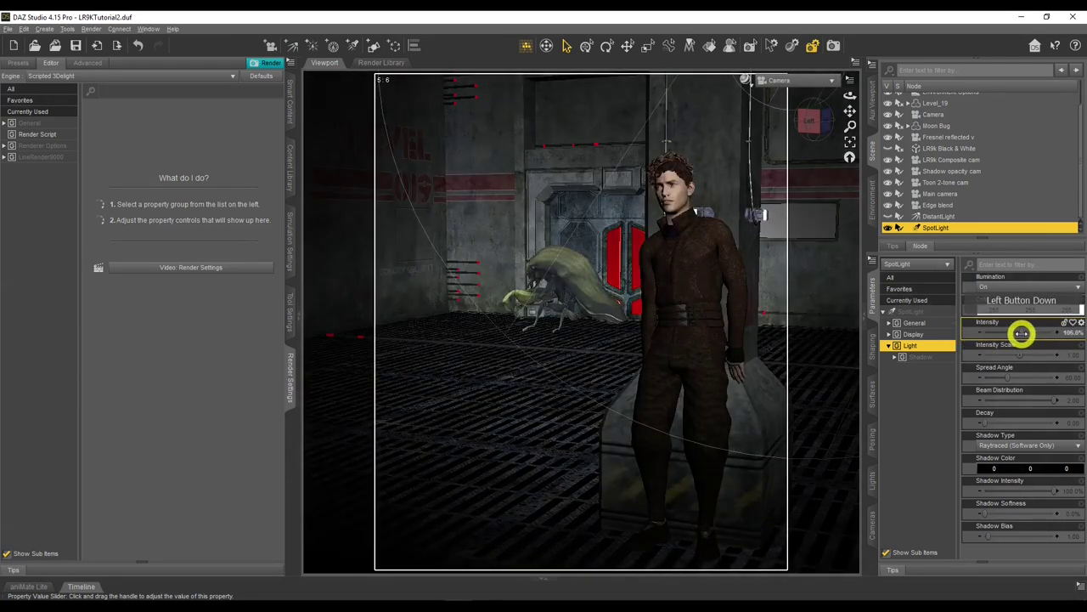
drag(1000, 377, 1002, 377)
drag(1020, 332, 1037, 333)
drag(1005, 373, 1008, 368)
drag(1038, 329, 1038, 329)
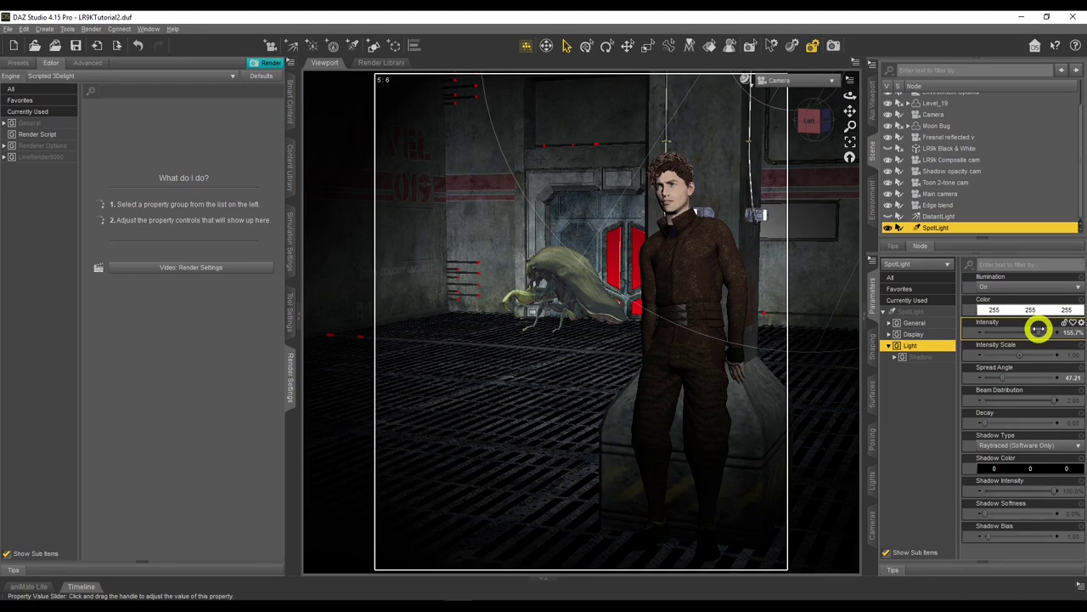
drag(1035, 329, 1030, 330)
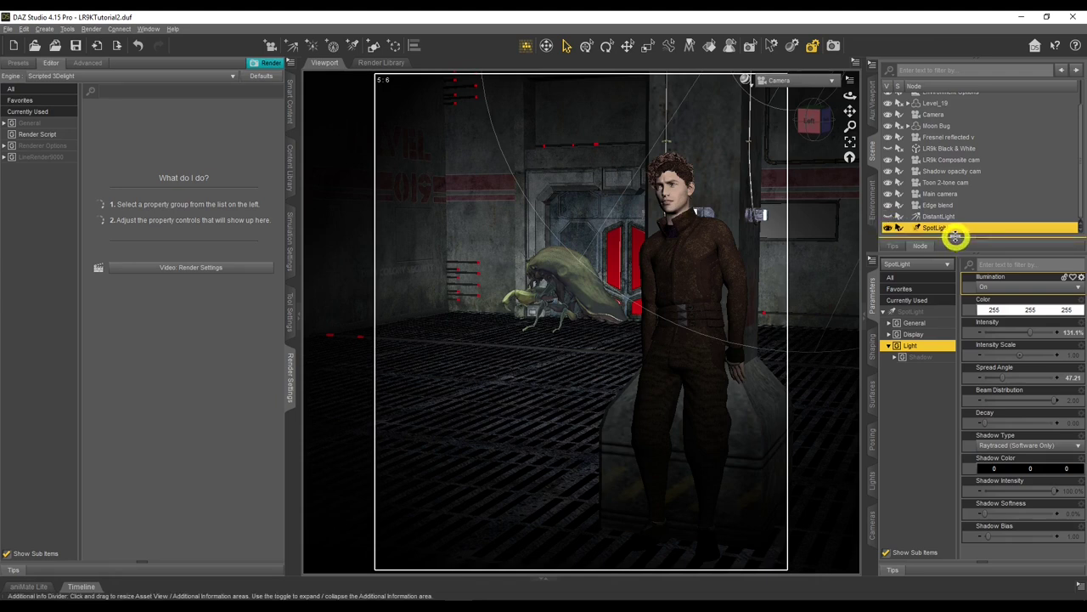
Hide the spotlight and load the !UberEnvironment2 Base light from the content library's default Lights category.
click(888, 228)
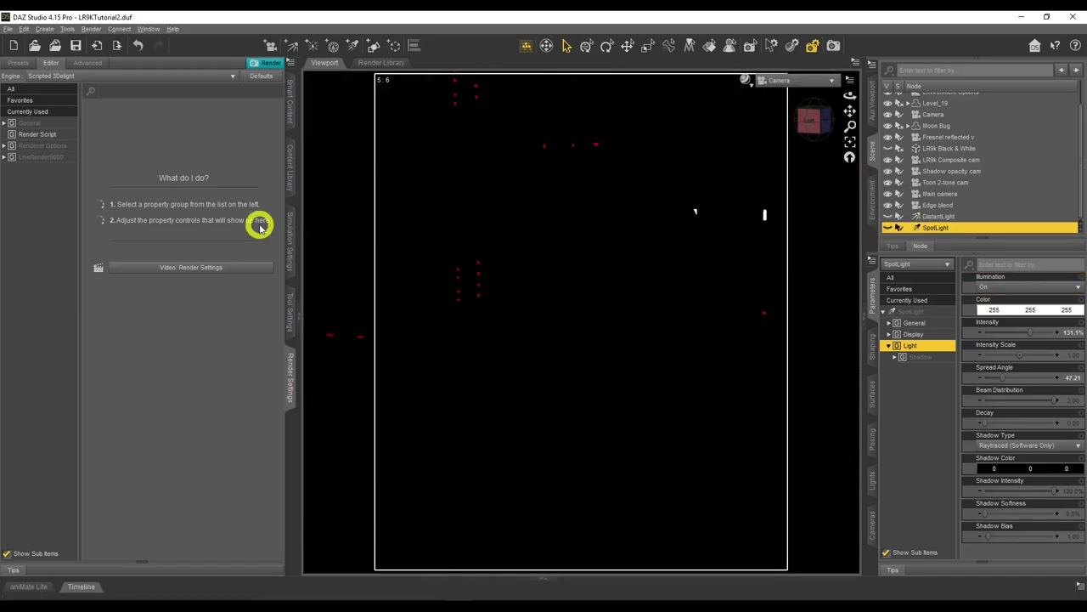
click(292, 104)
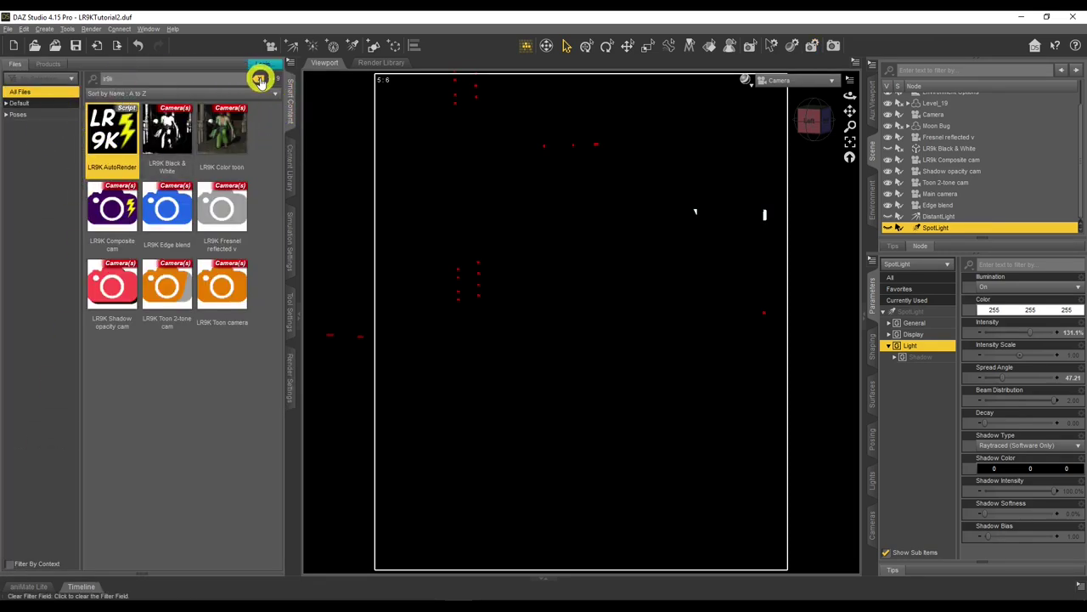
click(50, 91)
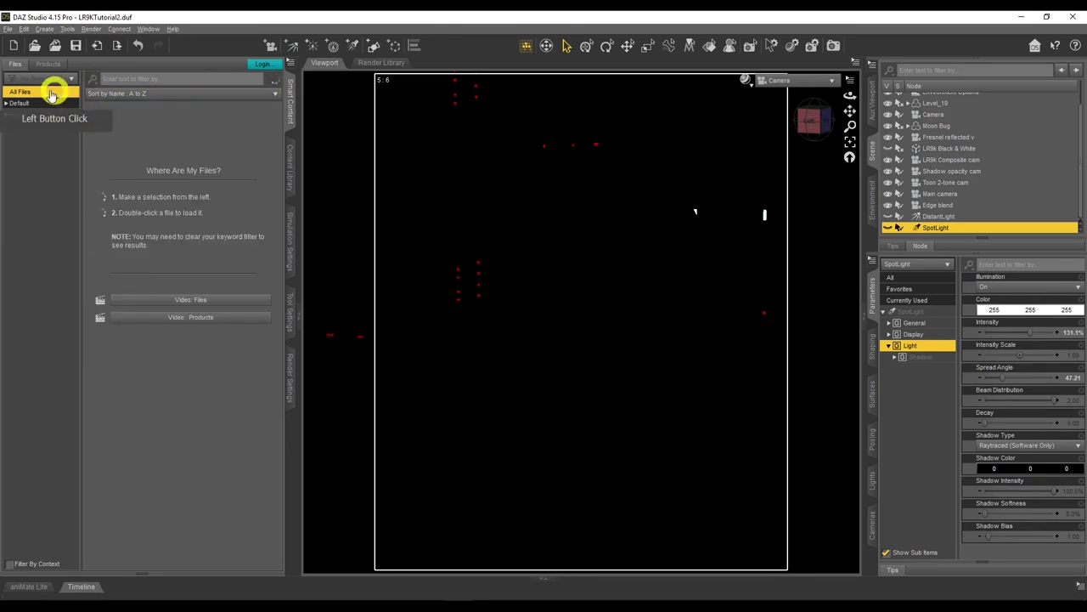
click(7, 102)
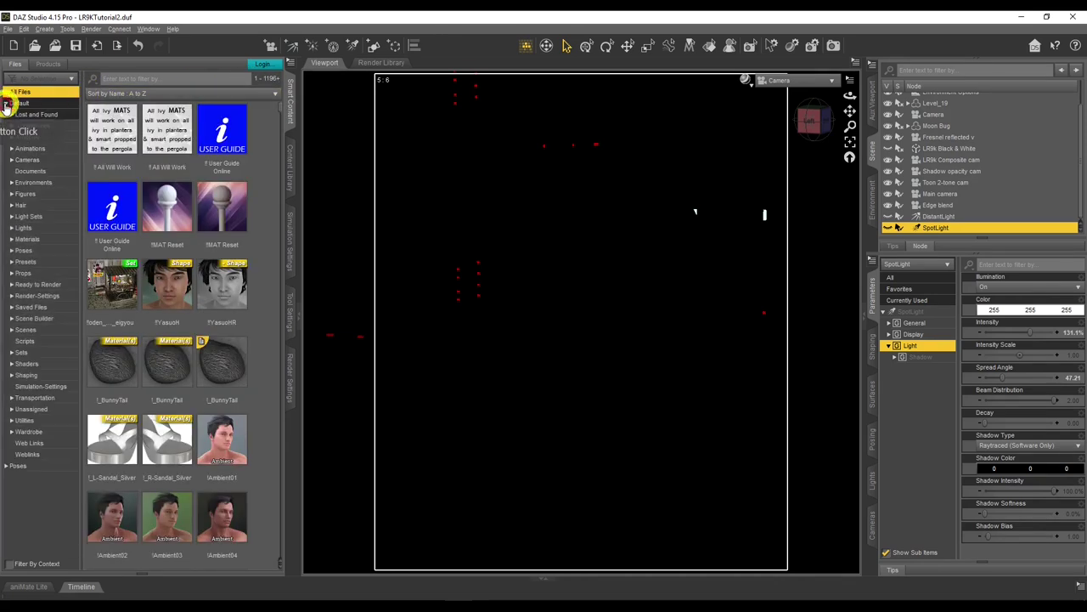
click(28, 227)
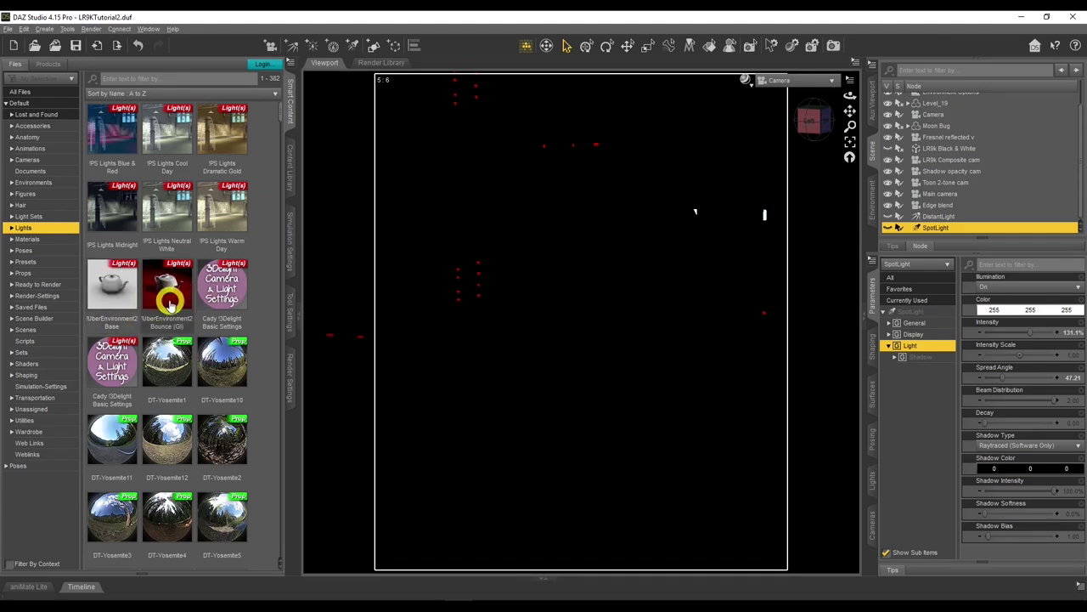
double_click(119, 288)
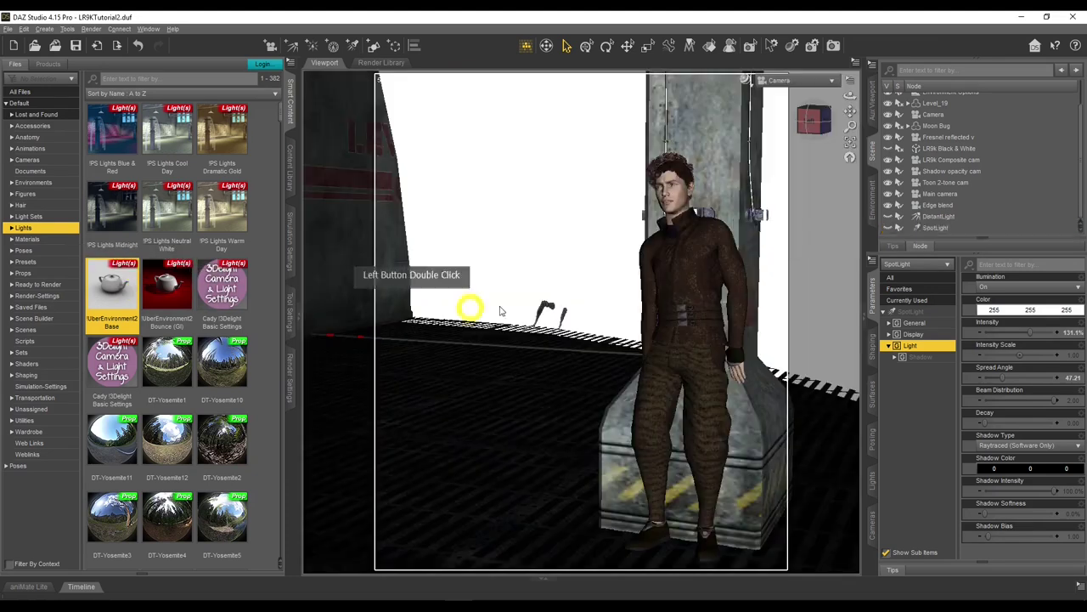
Scale the UberEnvironment2 light to about 142.7% so its sphere encloses the room around the man.
click(974, 227)
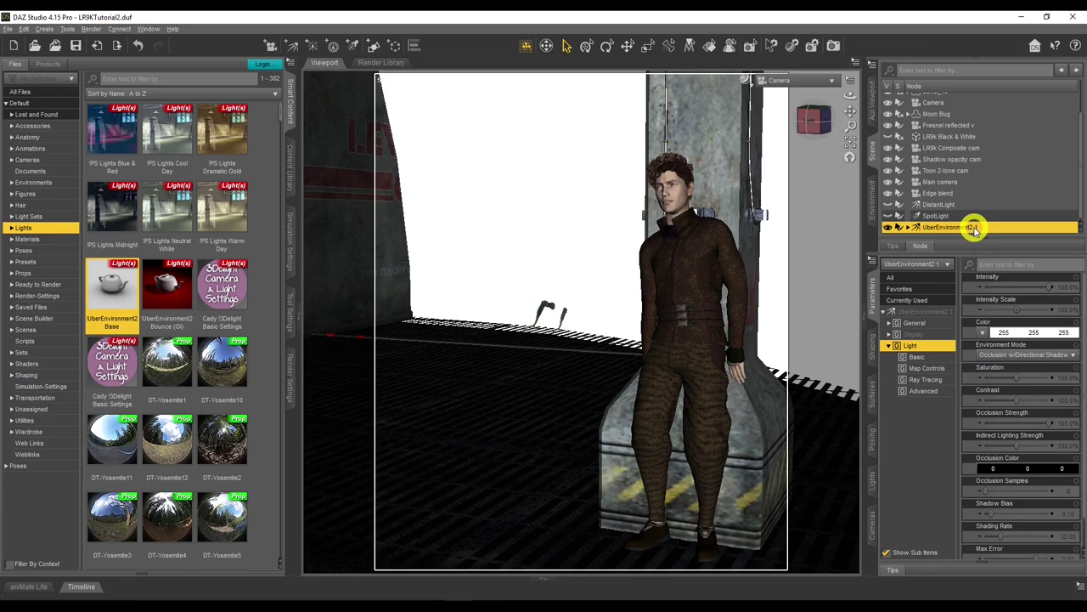
click(1028, 355)
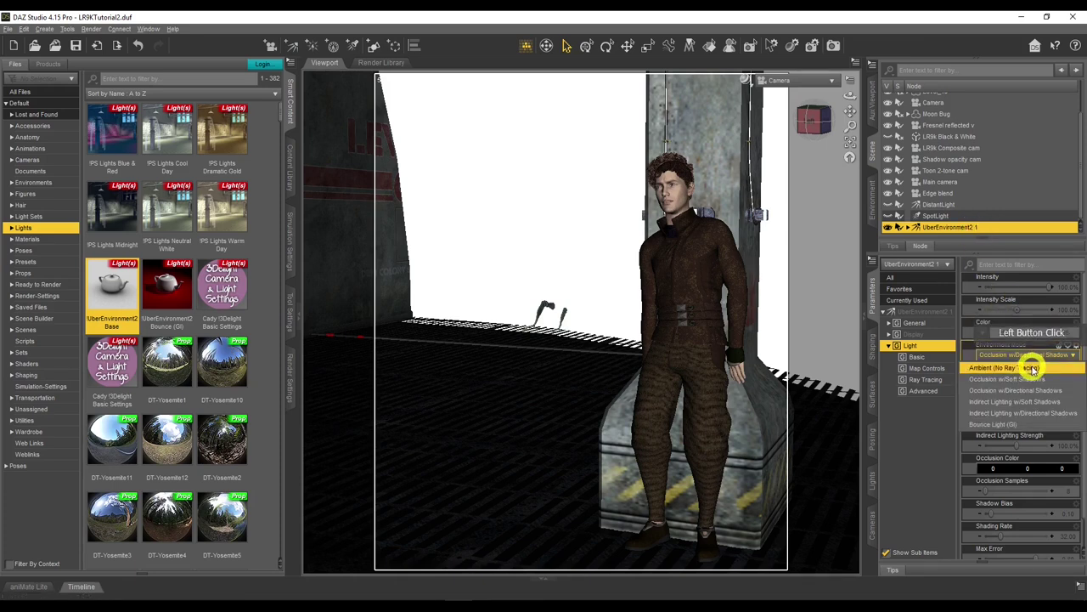
click(908, 228)
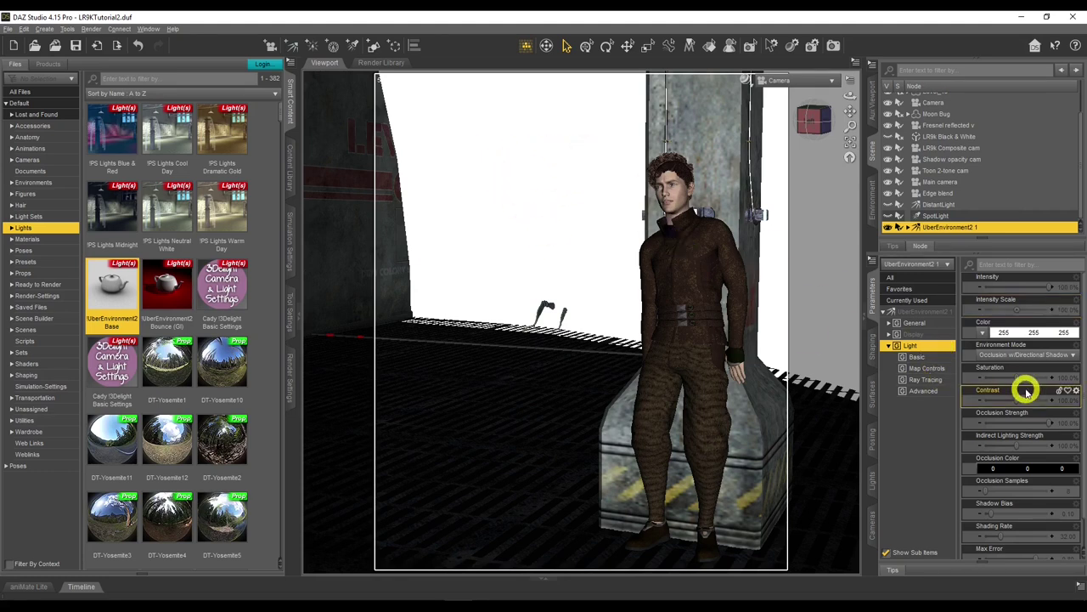
click(913, 278)
click(1019, 446)
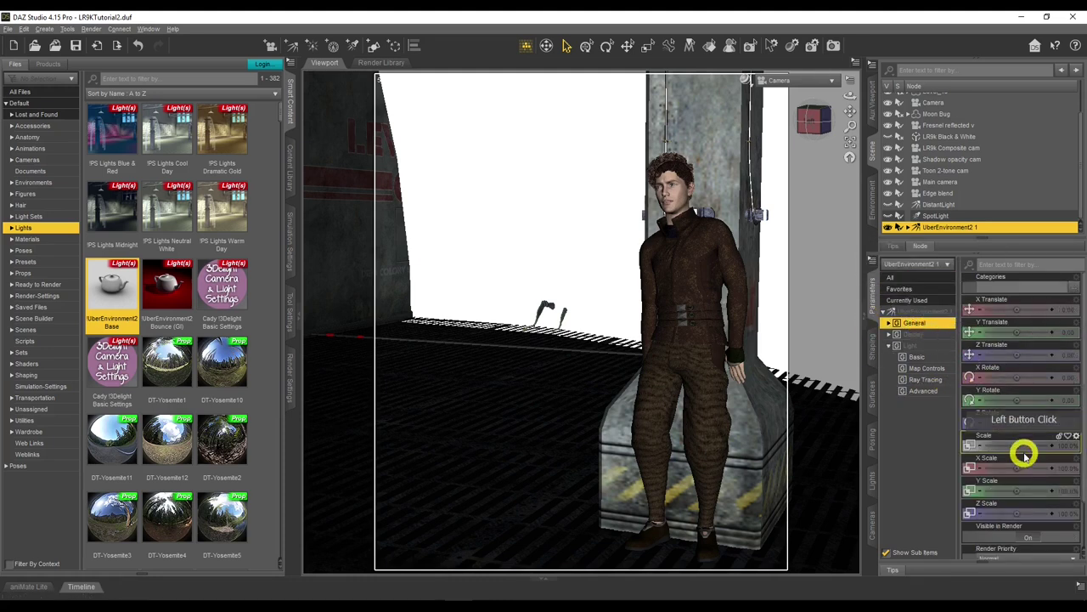
drag(1017, 444, 991, 447)
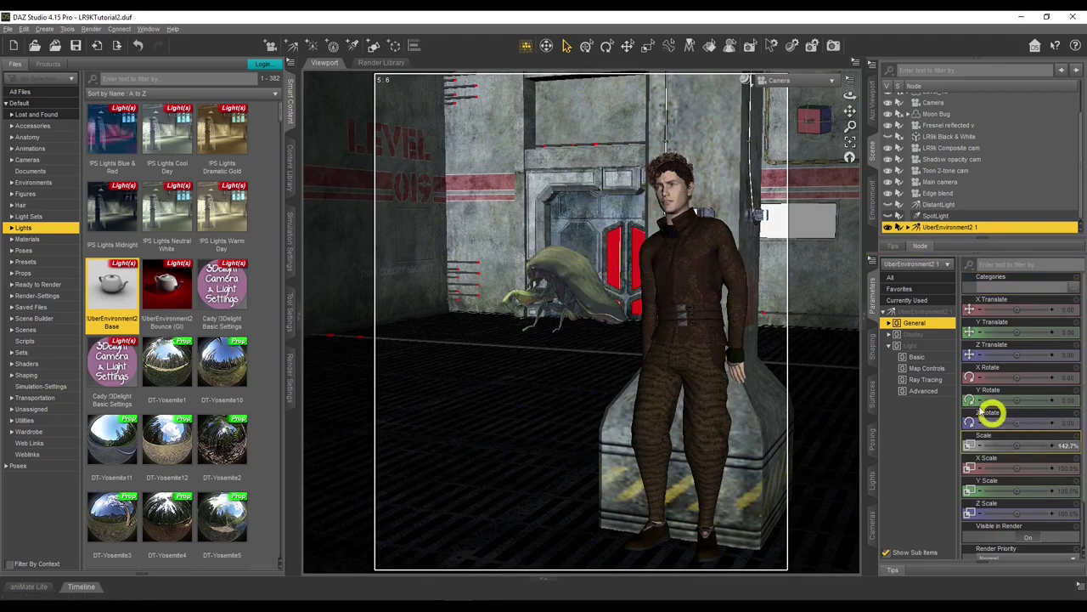
Set the UberEnvironment2 light's Environment Mode to Ambient (No Ray Tracing) and review the other mode options.
click(914, 345)
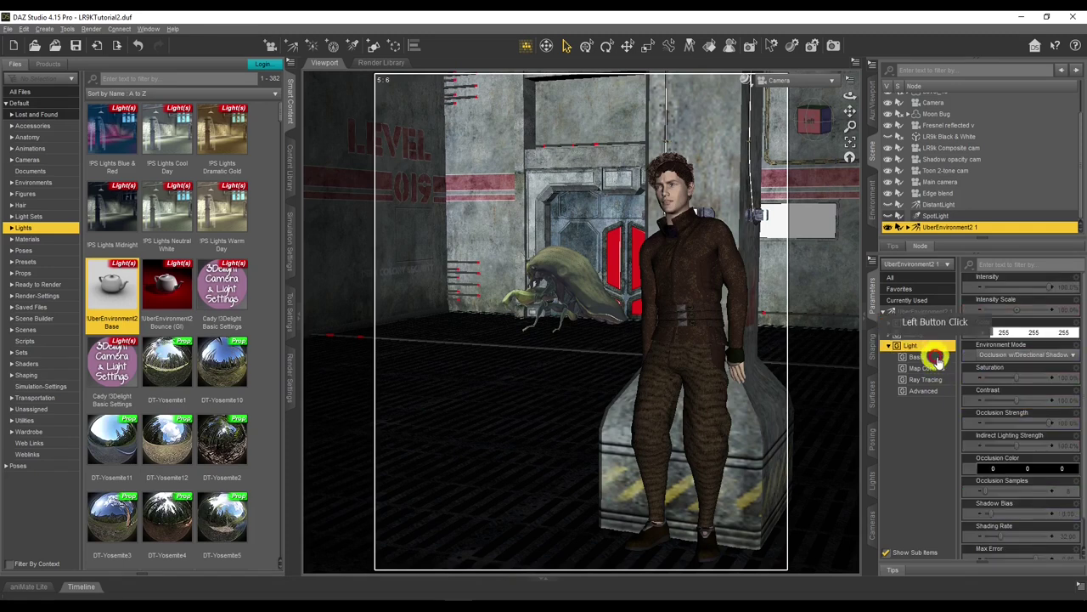
click(1005, 356)
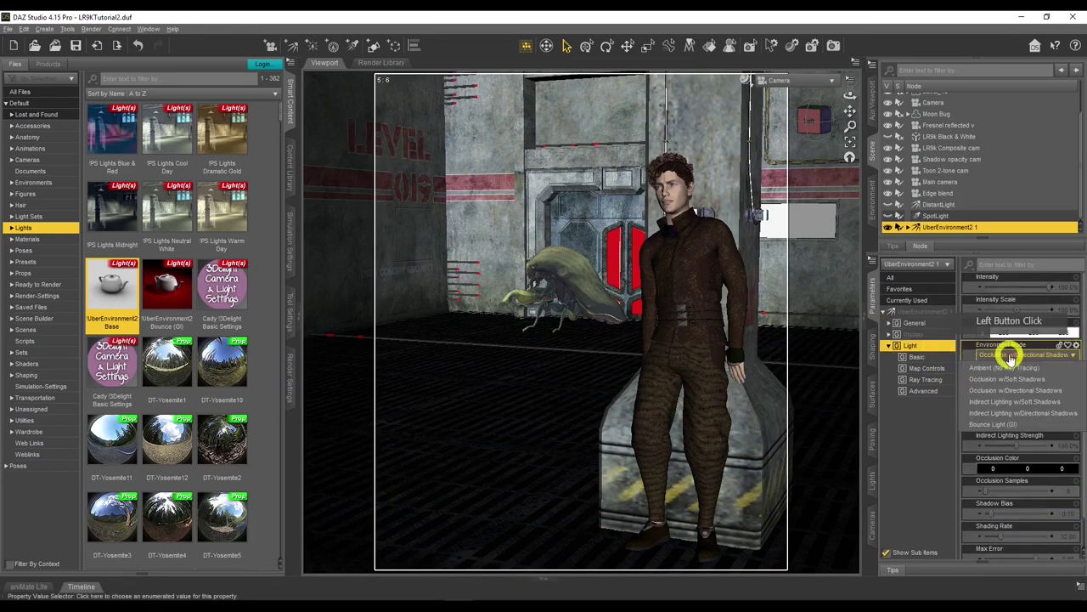
click(1053, 372)
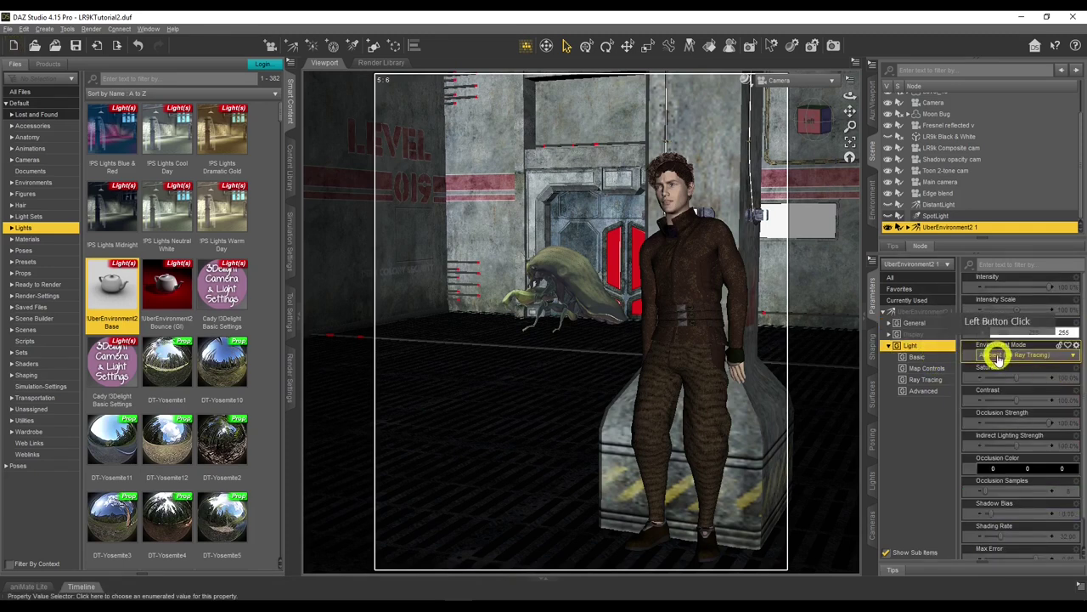
click(1045, 356)
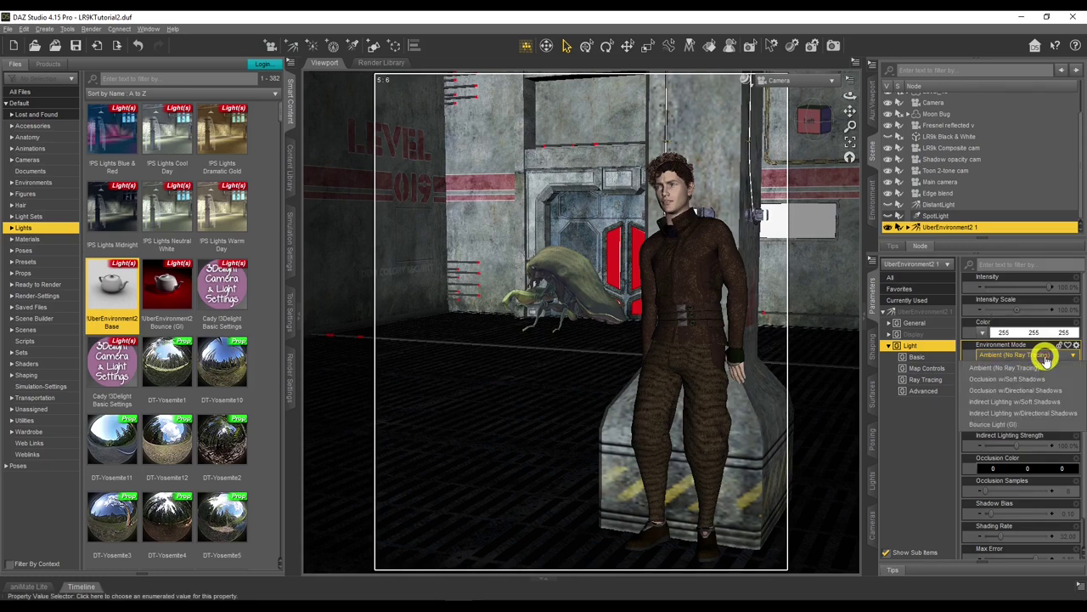
click(1037, 399)
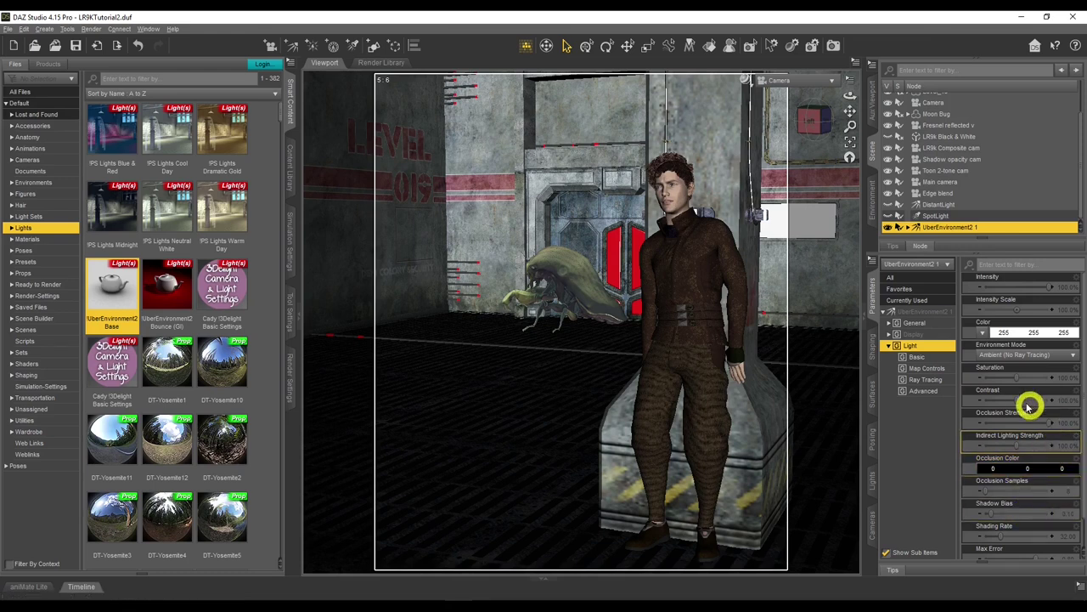
Hide the UberEnvironment2 light and show the spotlight again.
click(889, 228)
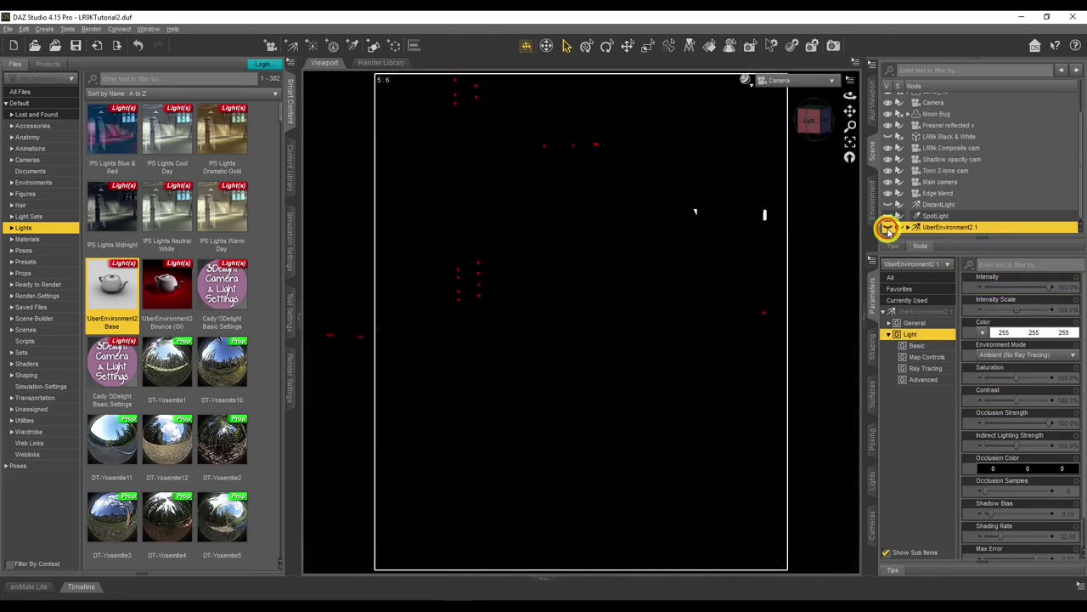
click(889, 215)
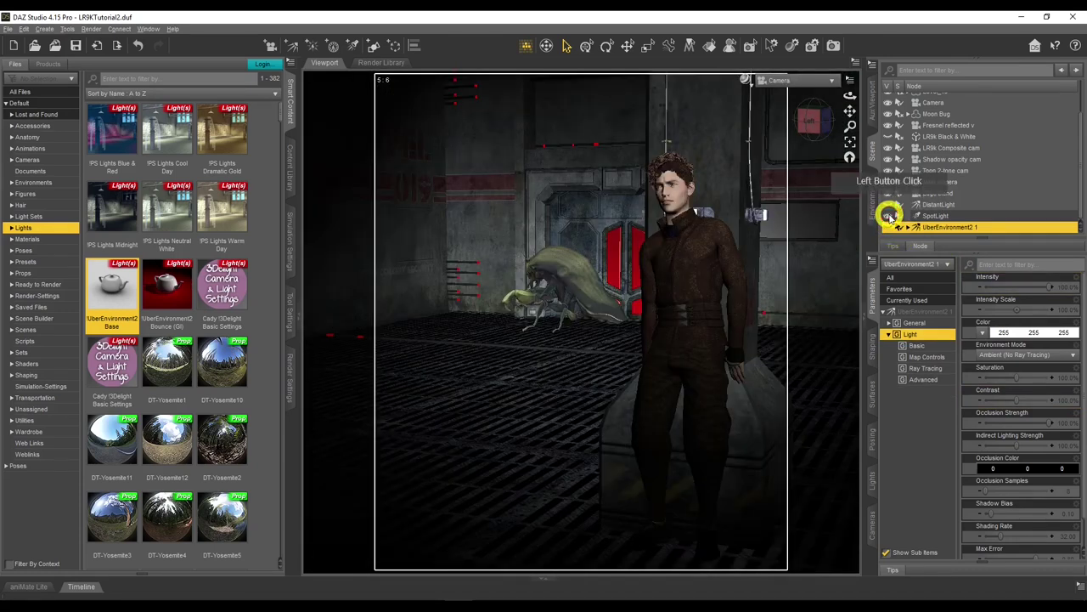
Select the spotlight and review its shadow intensity and softness settings.
click(950, 215)
click(991, 436)
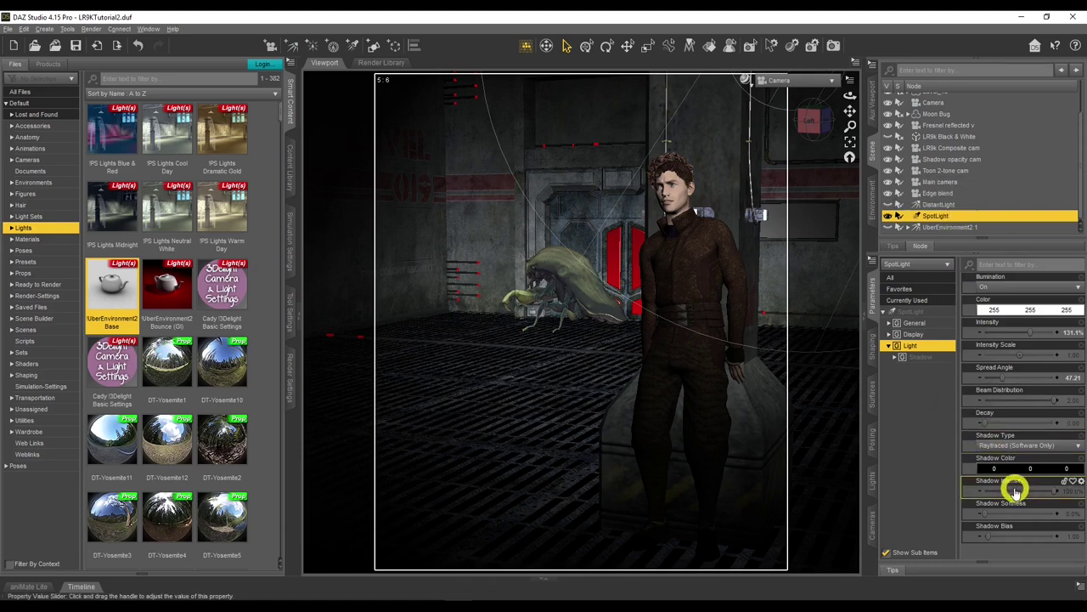
click(998, 470)
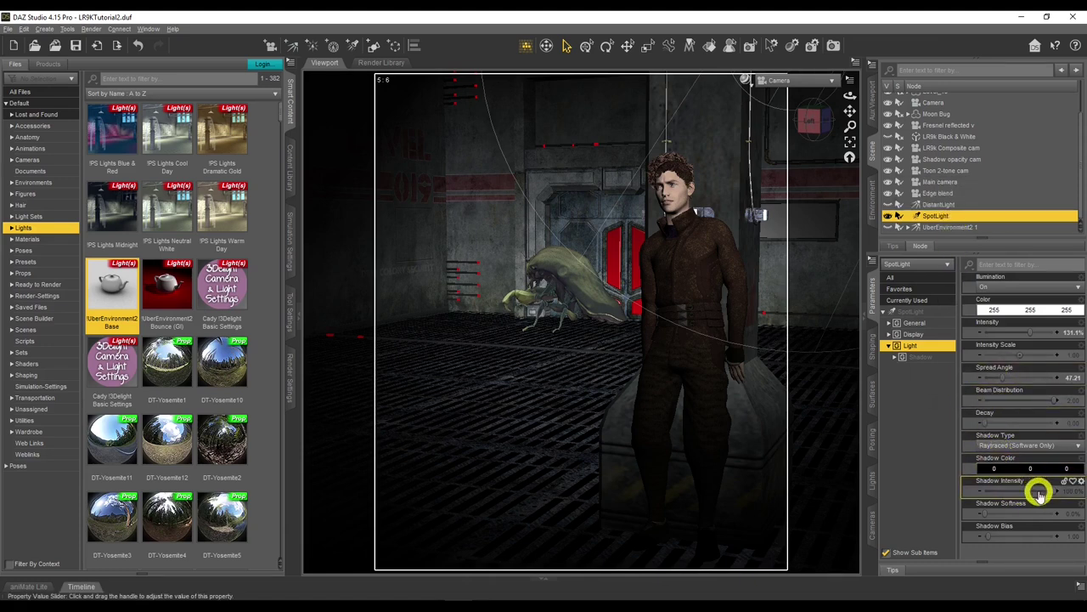
mouse_move(1053, 490)
mouse_down()
mouse_move(992, 490)
mouse_move(1064, 492)
mouse_up()
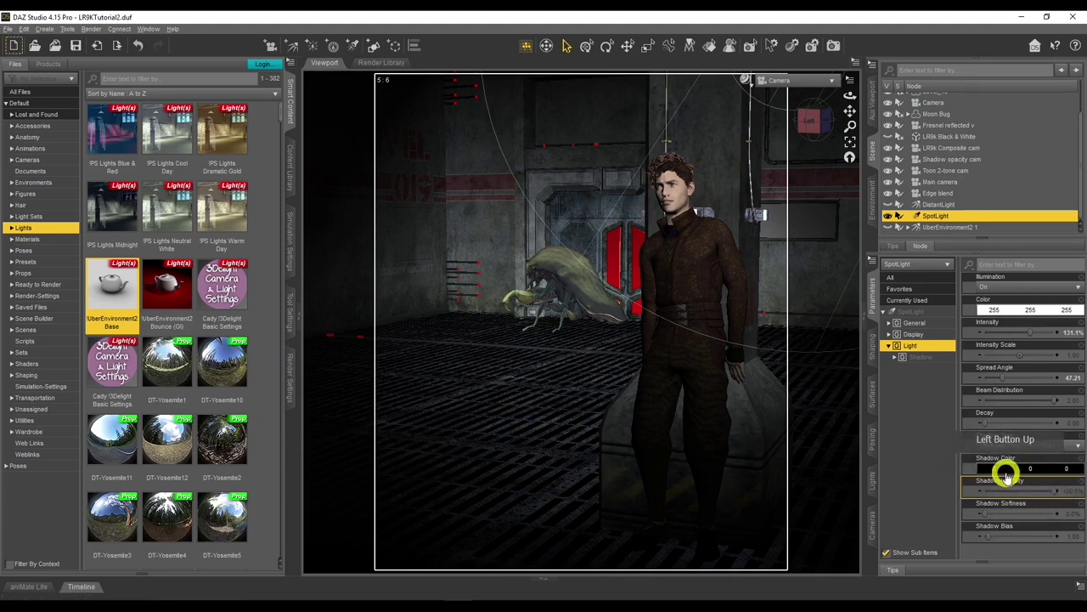
mouse_move(986, 512)
mouse_down()
mouse_move(1030, 512)
mouse_move(977, 513)
mouse_up()
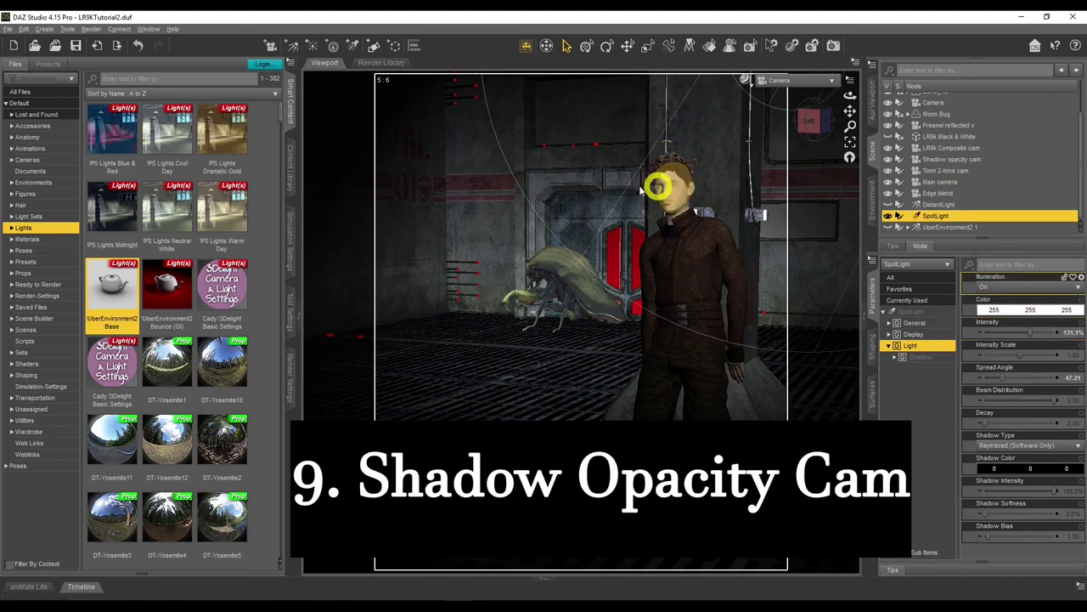
Search all content files for "lr9k" and launch the LR9K AutoRender script.
click(111, 80)
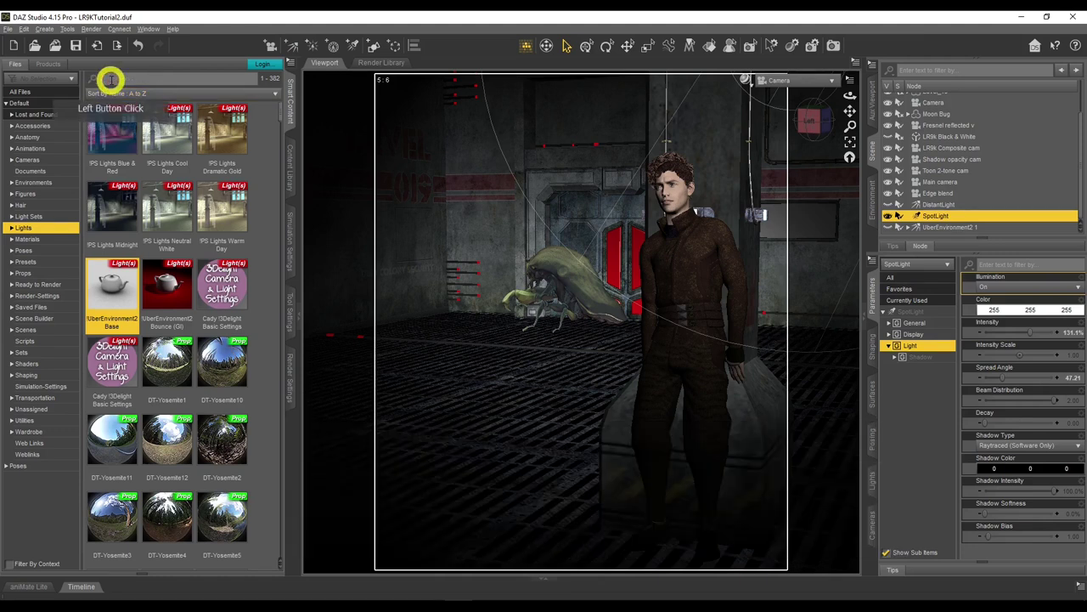
text(lr9k)
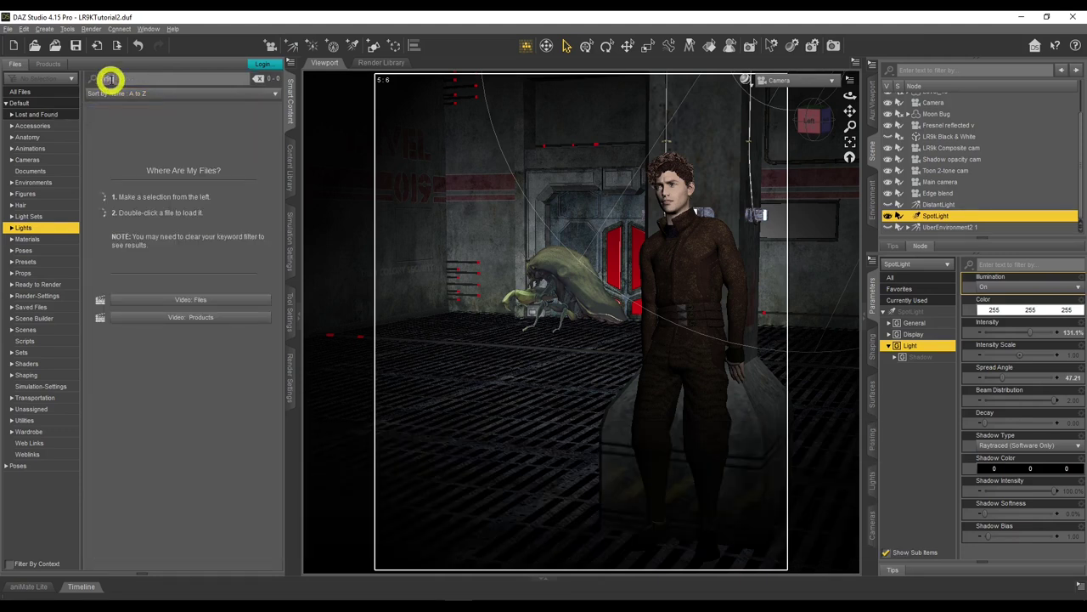
click(55, 92)
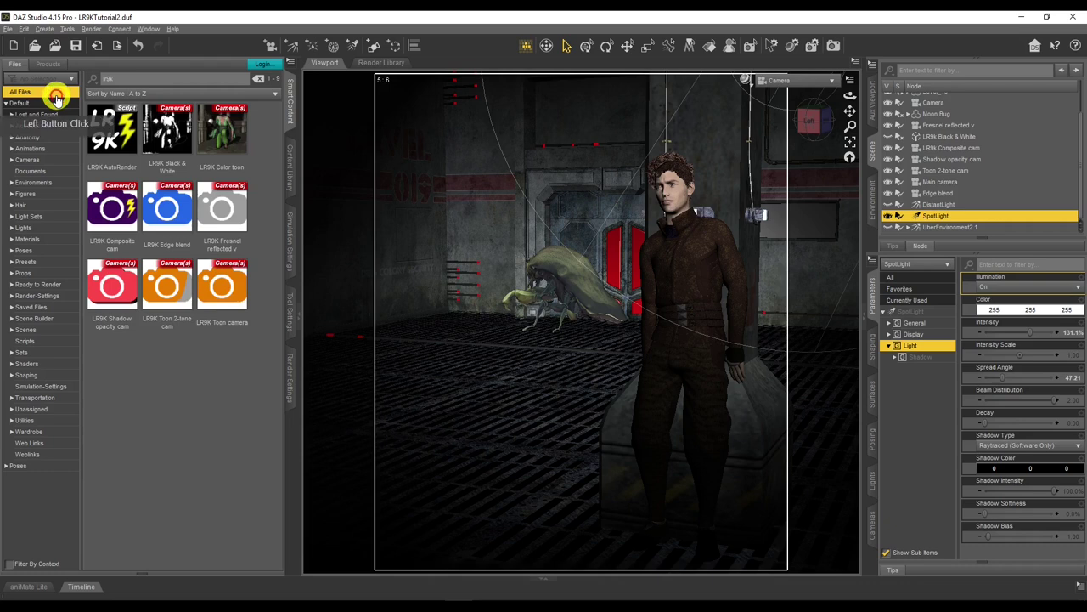
double_click(113, 136)
Disable the Fresnel reflected v and Edge blend render passes and enable the Shadow opacity cam pass.
double_click(338, 228)
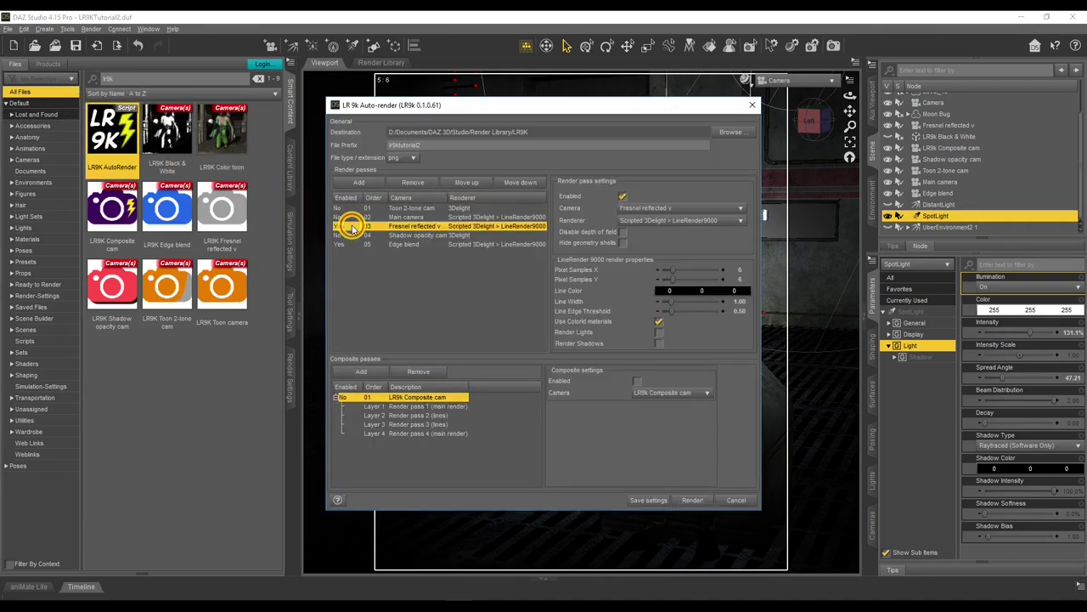
click(624, 199)
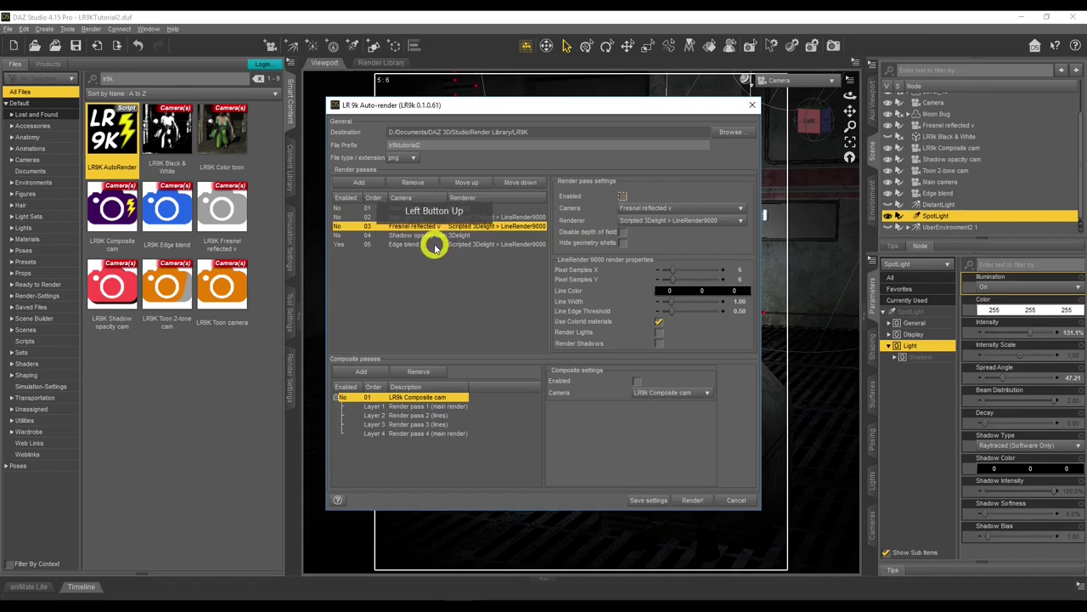
click(431, 245)
click(624, 197)
click(467, 237)
click(622, 197)
Set the Shadow opacity cam pass to Scripted 3Delight > LineRender9000, keep Render Lights and Render Shadows on, and render it.
click(658, 221)
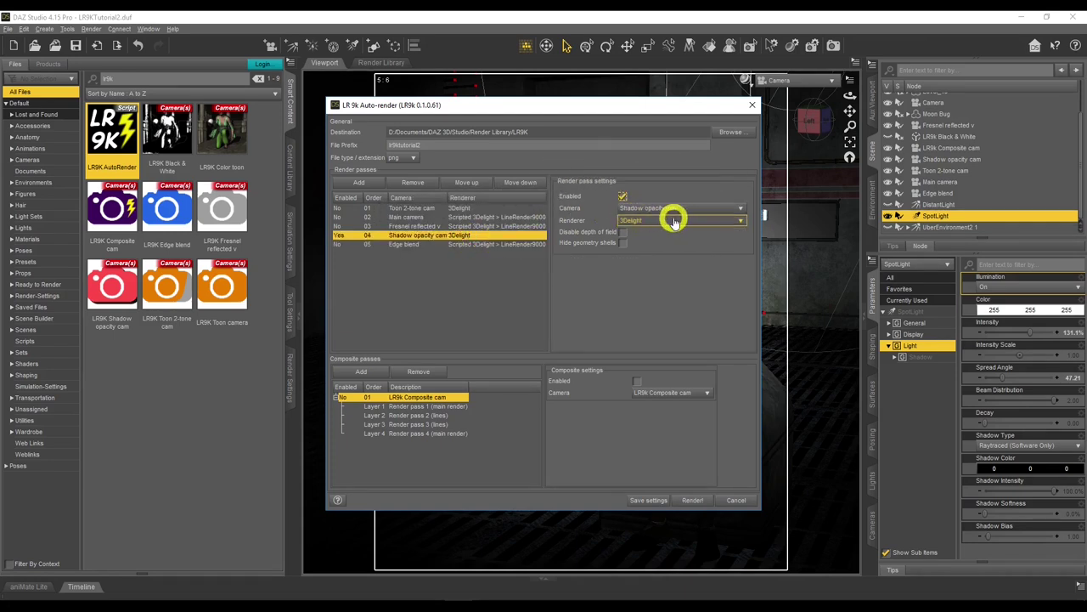
click(677, 223)
click(699, 231)
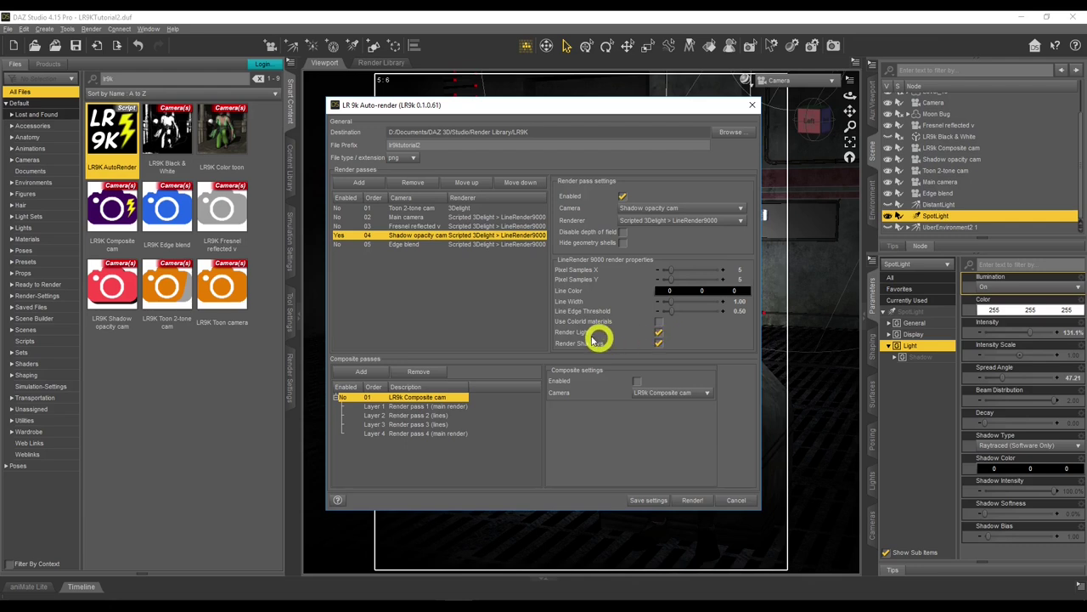
click(661, 334)
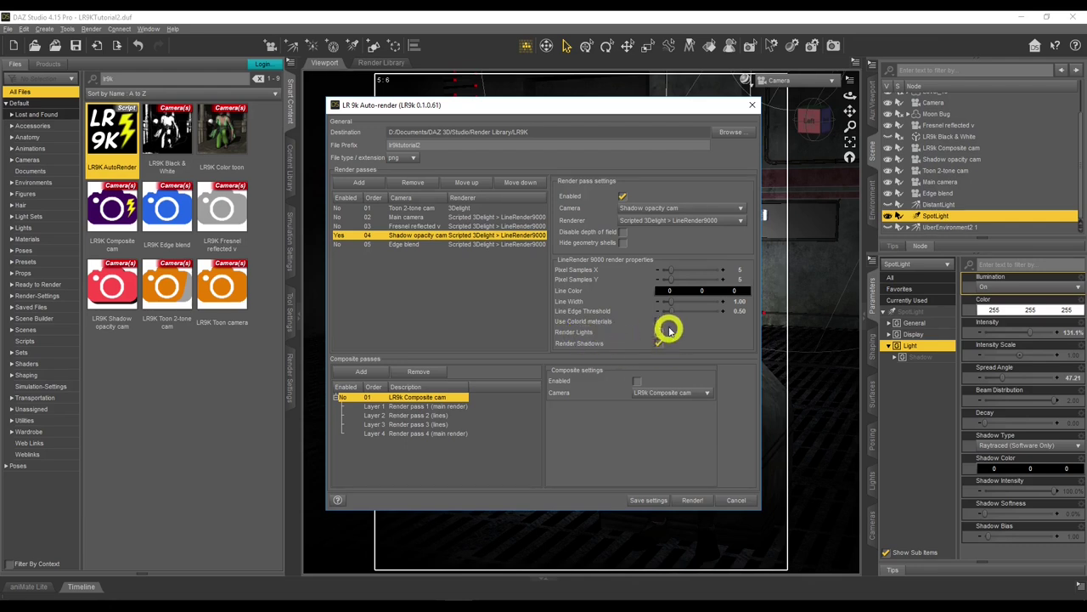
click(661, 331)
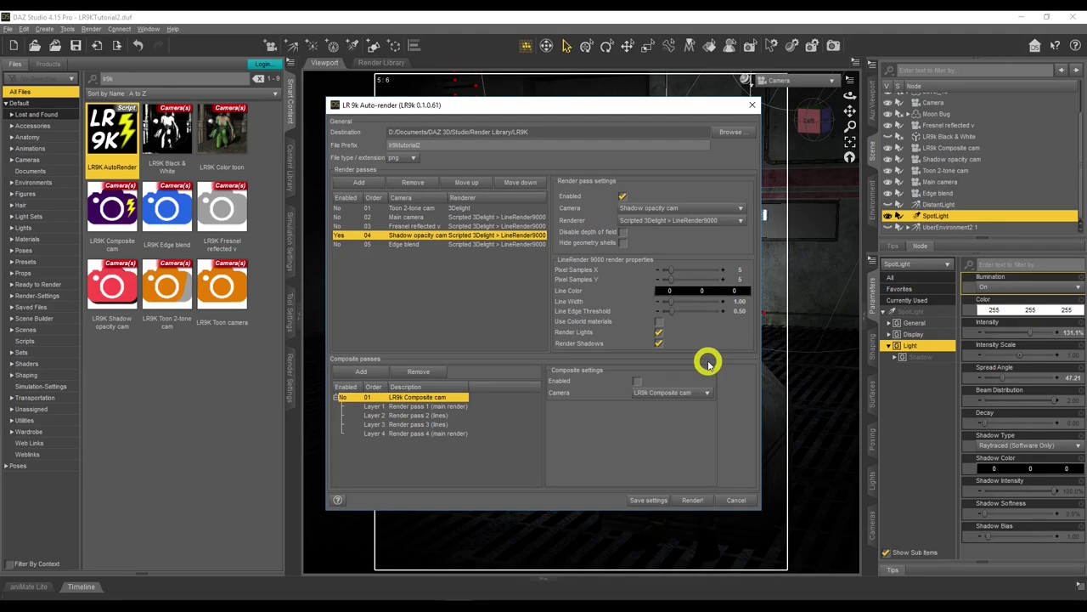
click(692, 499)
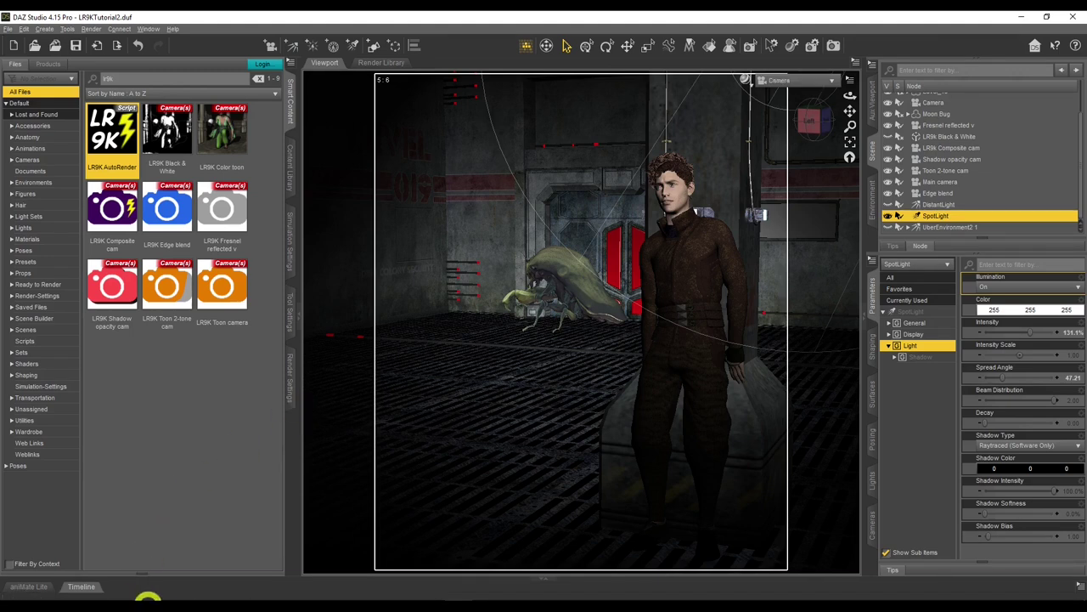
Place the lr9ktutorial2_04_Shadow opacity cam image and its lines image from the LR9K folder into the Photoshop document.
click(126, 605)
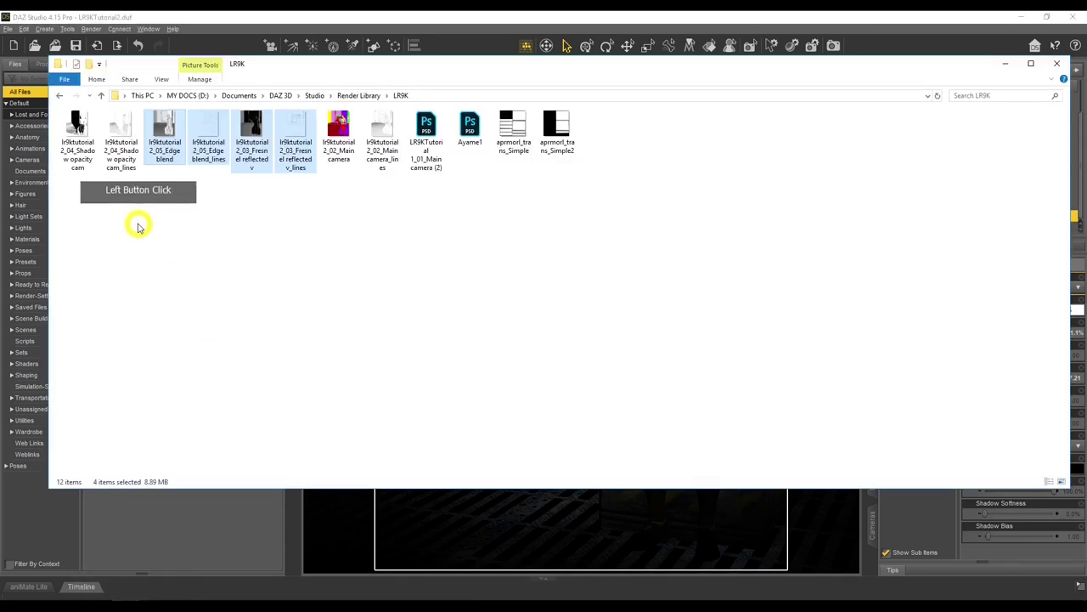
click(425, 596)
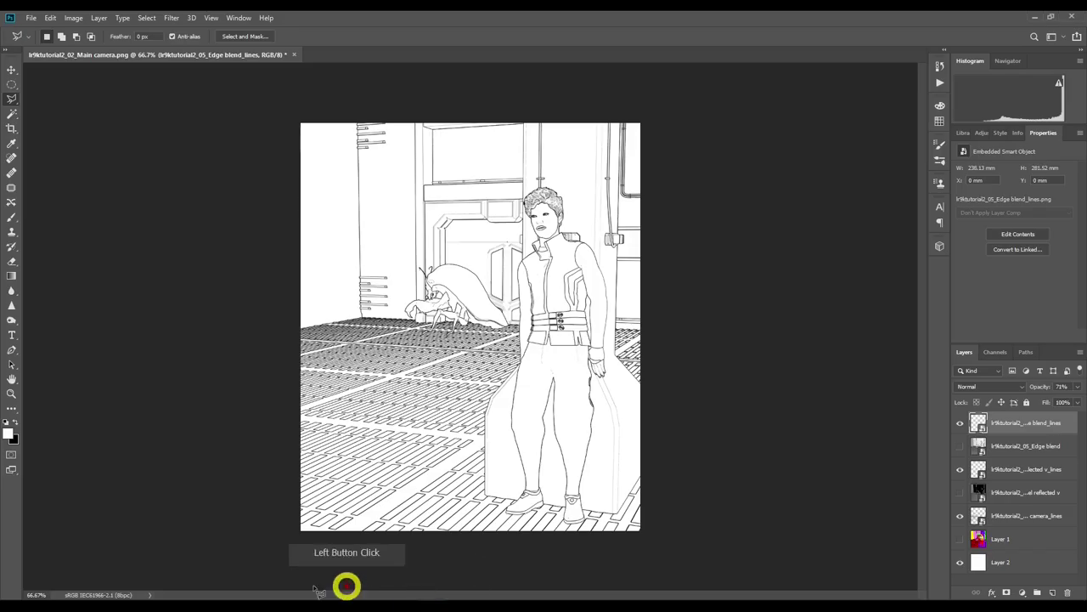
click(127, 602)
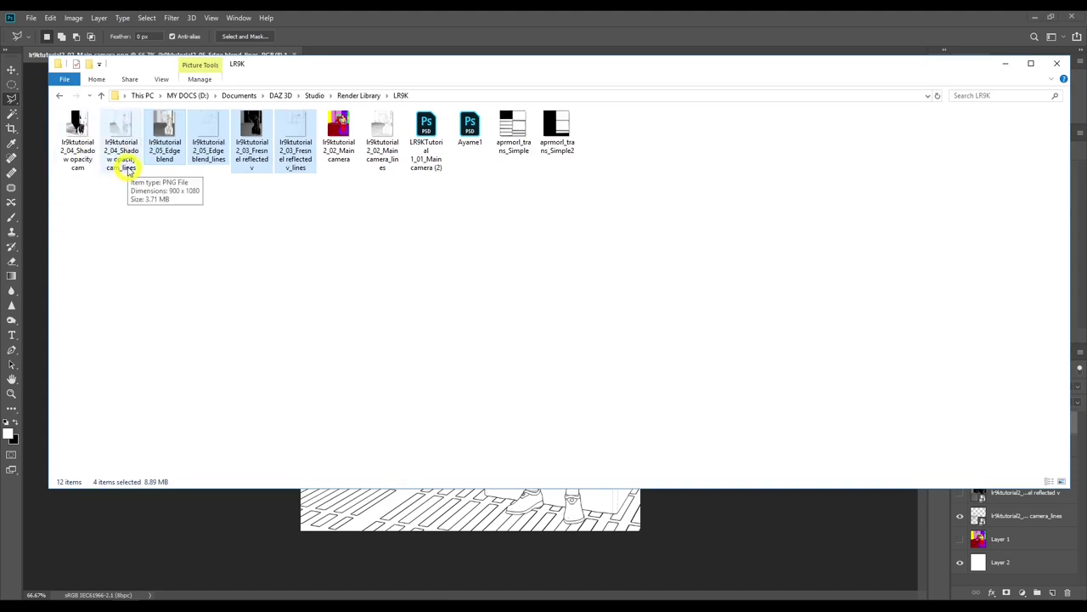
drag(104, 187, 405, 510)
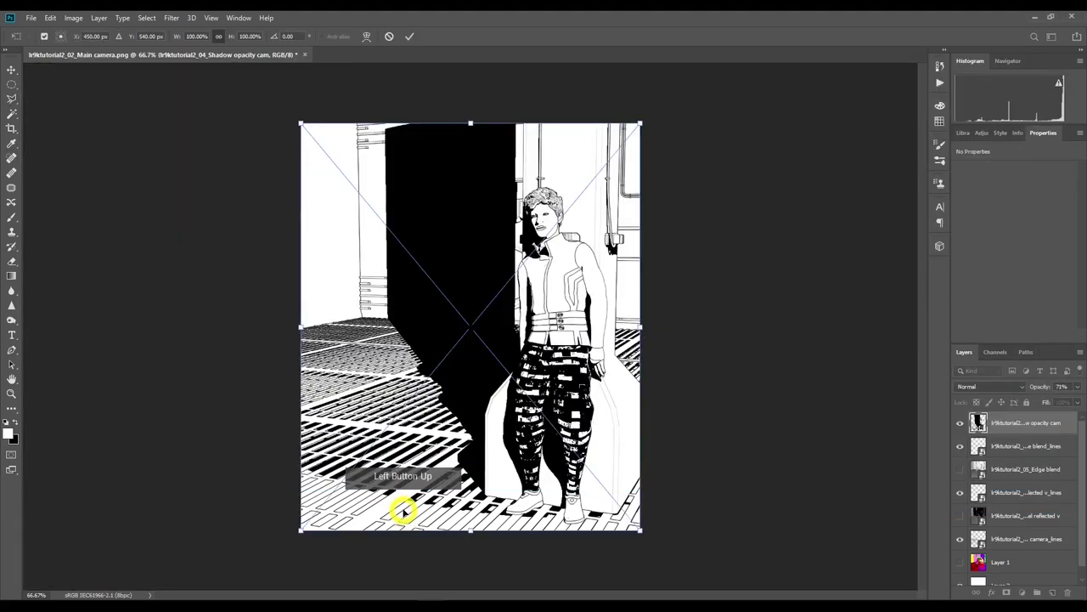
click(401, 36)
click(401, 36)
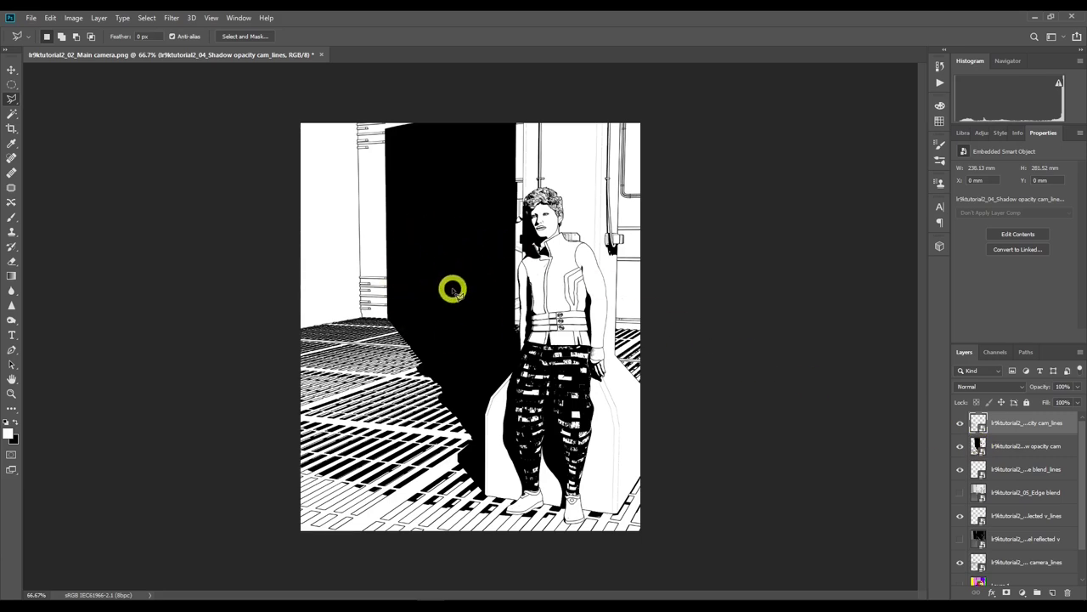
Merge the Shadow opacity cam layer with its Shadow opacity cam_lines layer.
click(1009, 456)
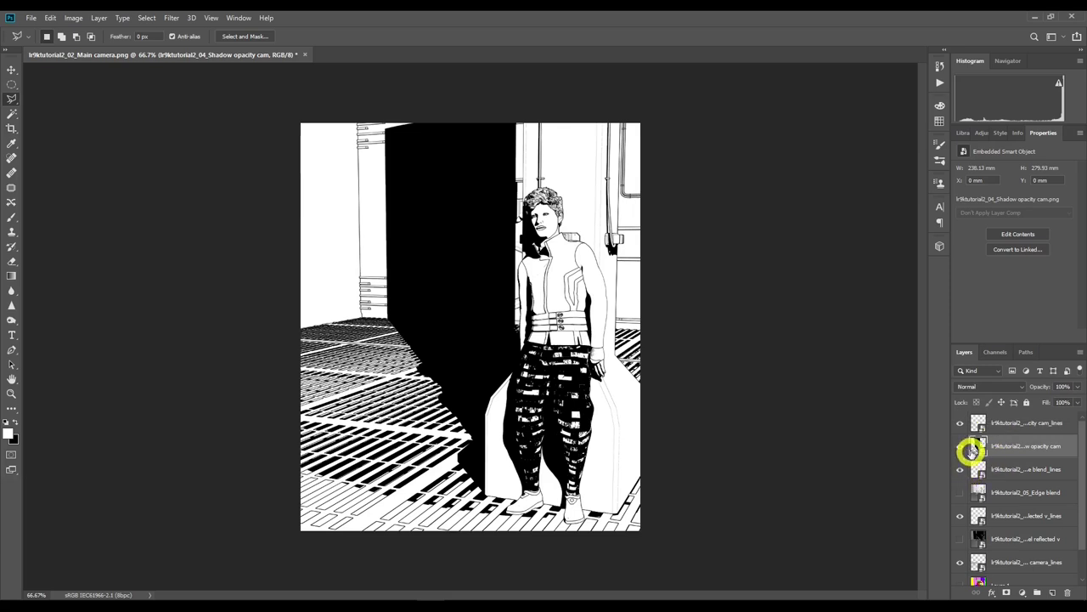
click(1024, 423)
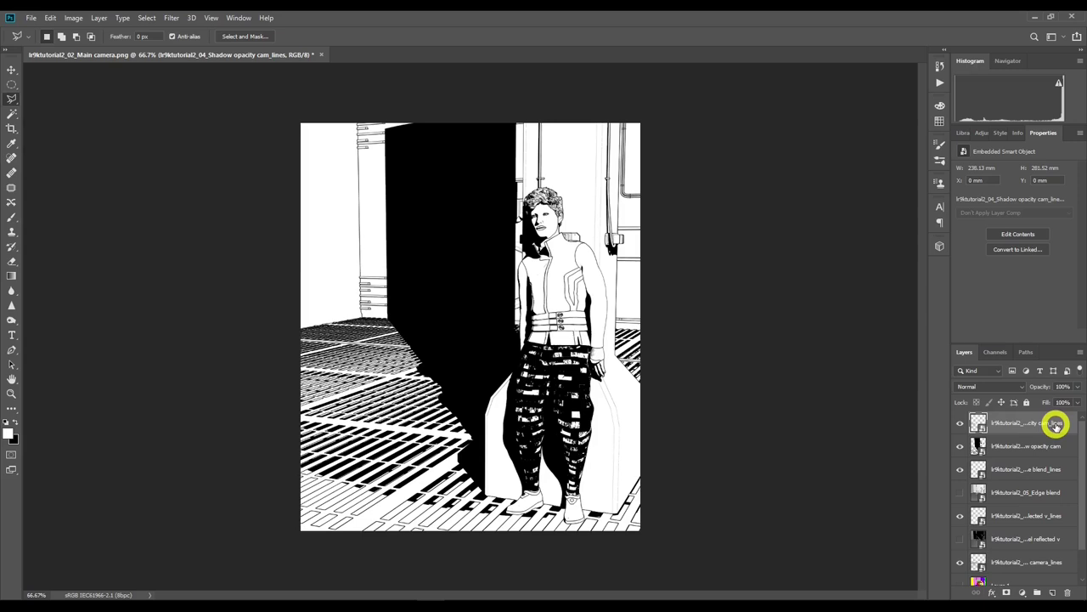
click(1038, 446)
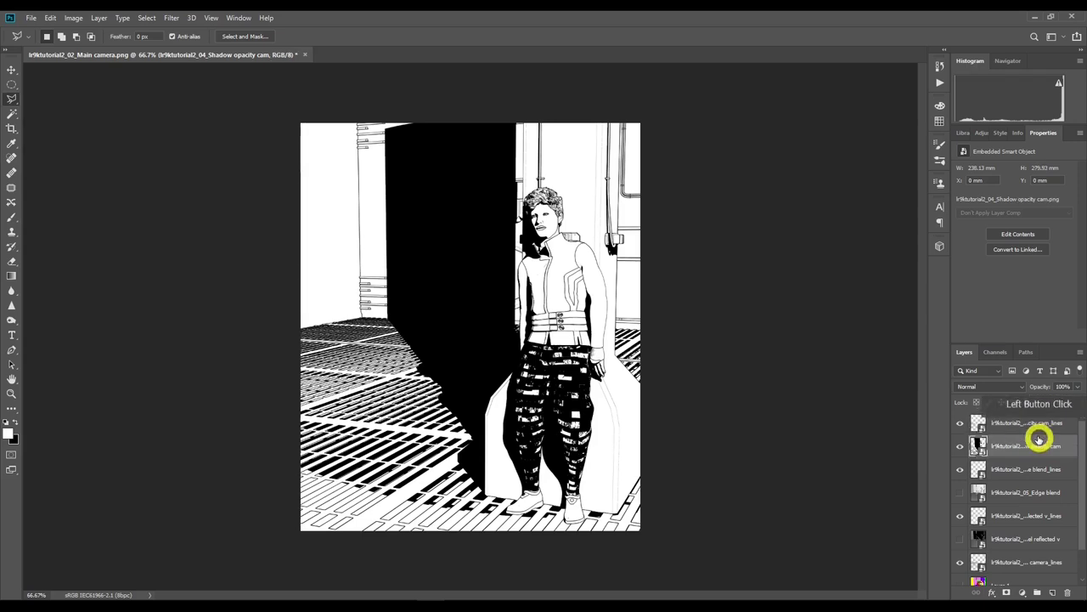
ctrl+click(1036, 428)
right_click(1036, 428)
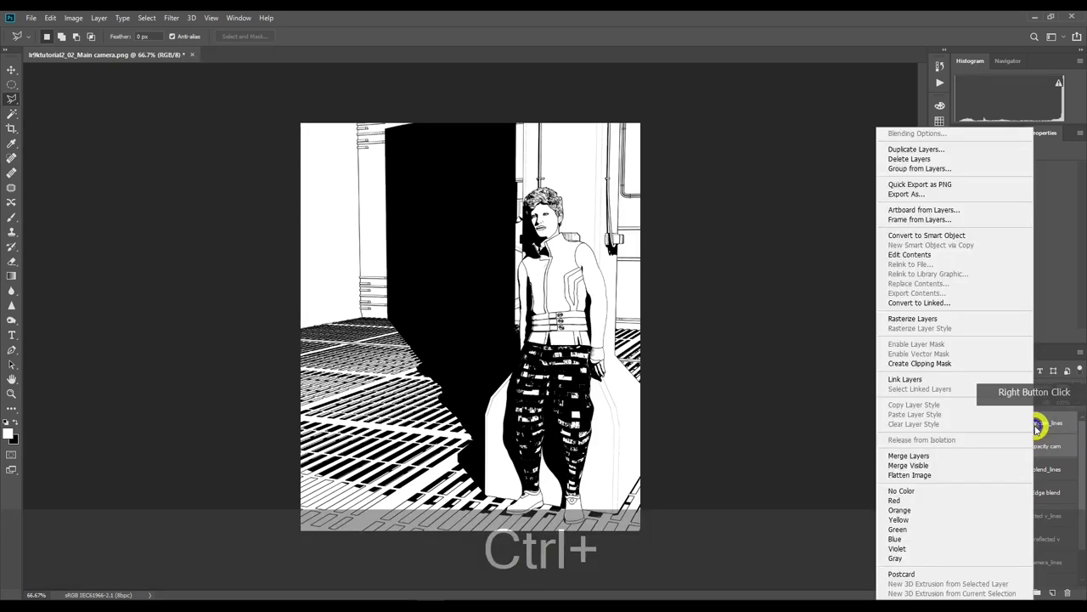
click(909, 456)
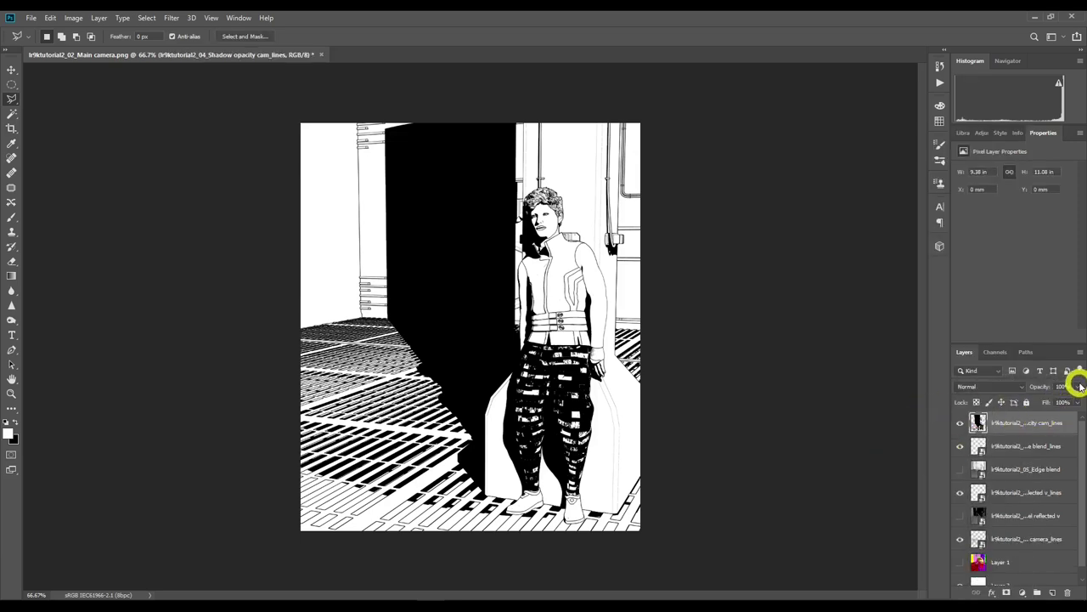
Lower the merged shadow layer's opacity to about 68% and toggle its visibility to compare the result.
mouse_move(1077, 387)
mouse_down()
mouse_move(1076, 401)
mouse_move(1062, 401)
mouse_up()
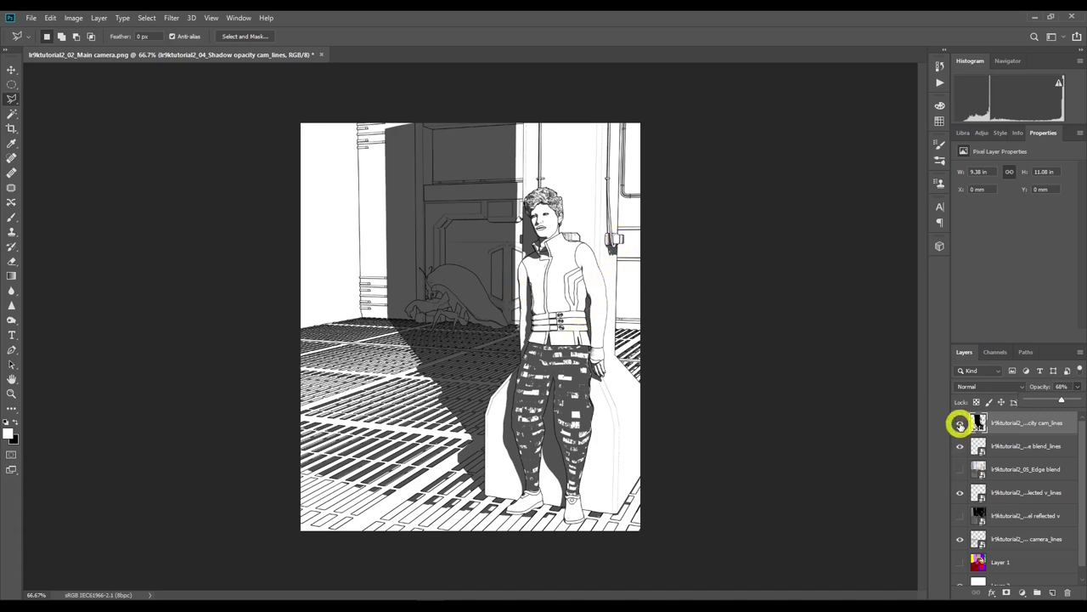
click(960, 422)
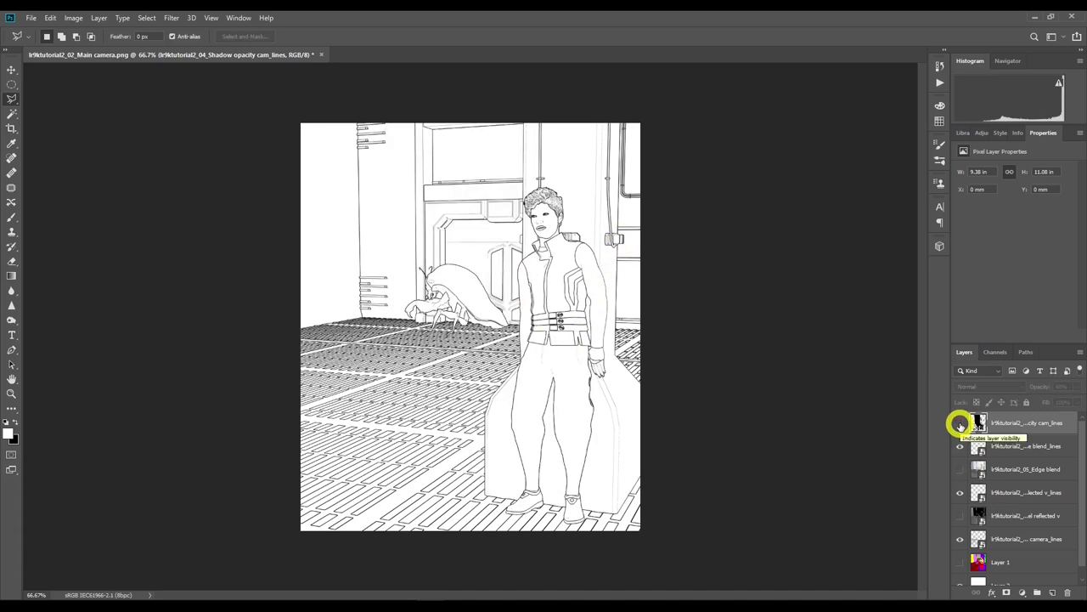
click(960, 423)
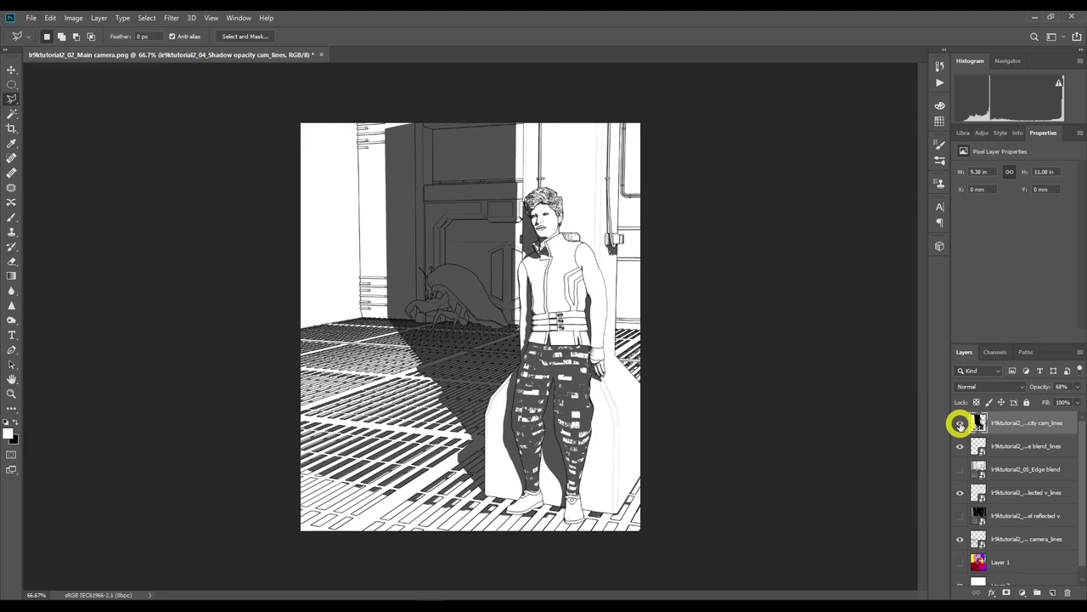
click(960, 422)
Switch back to DAZ Studio, look through the spotlight and adjust its aim on the scene.
click(472, 605)
click(928, 266)
click(803, 80)
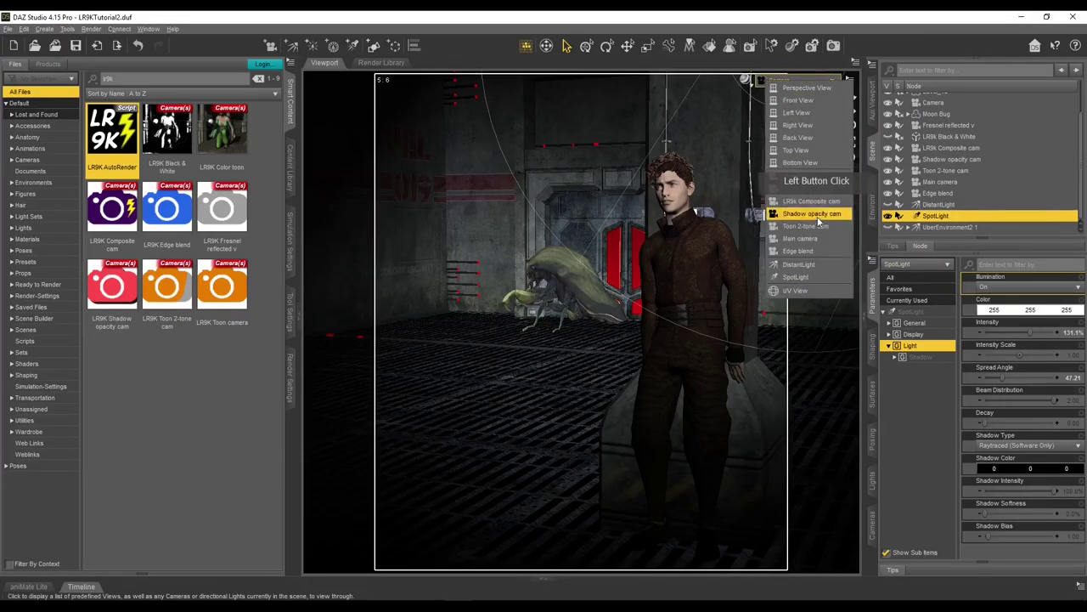
click(818, 276)
click(848, 158)
drag(854, 97, 851, 95)
Return the viewport to the Camera view and deselect everything in the scene.
click(825, 92)
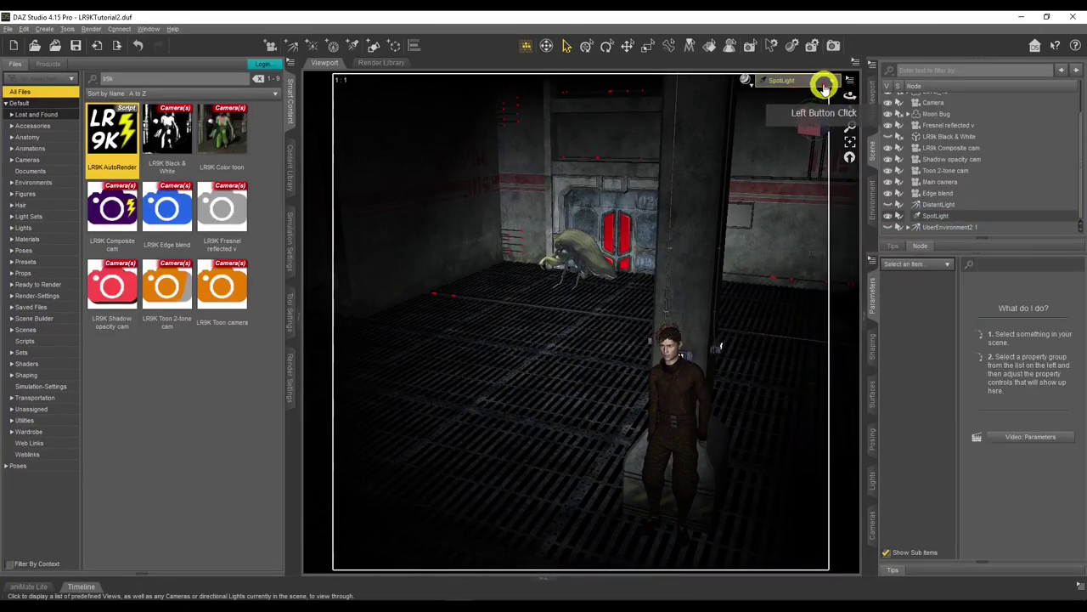
click(821, 83)
click(836, 184)
click(813, 82)
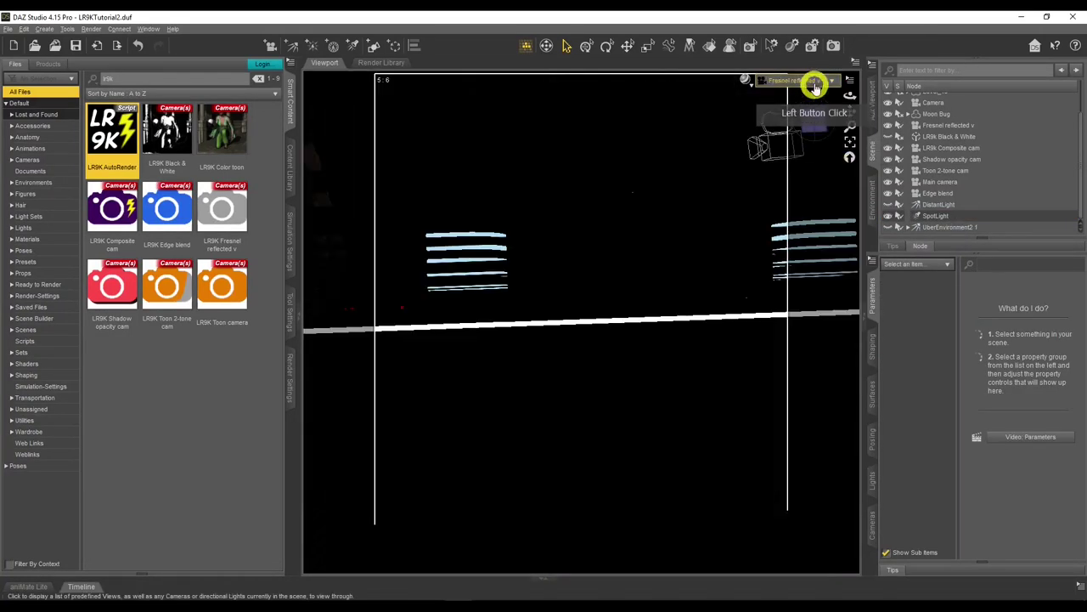
click(821, 175)
click(638, 96)
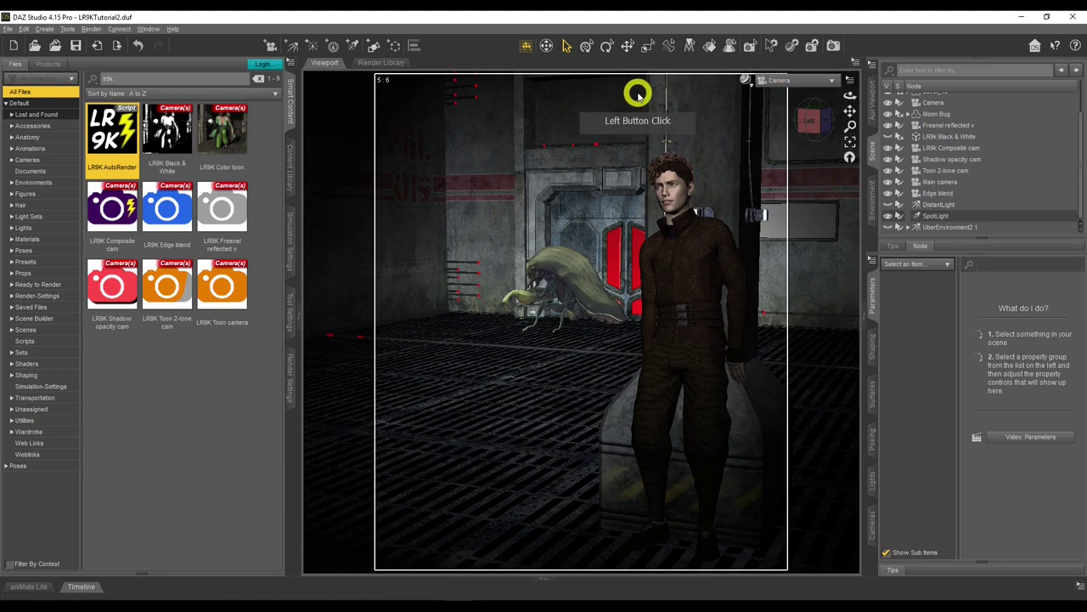
Hide the spotlight and set the Camera's Headlamp Mode to On.
click(941, 217)
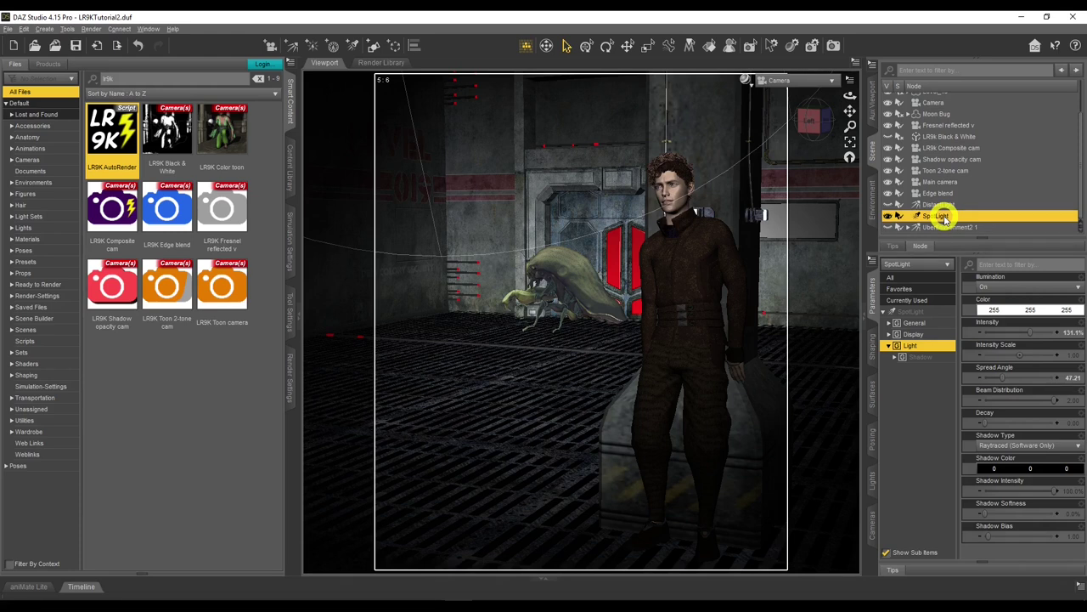
click(887, 217)
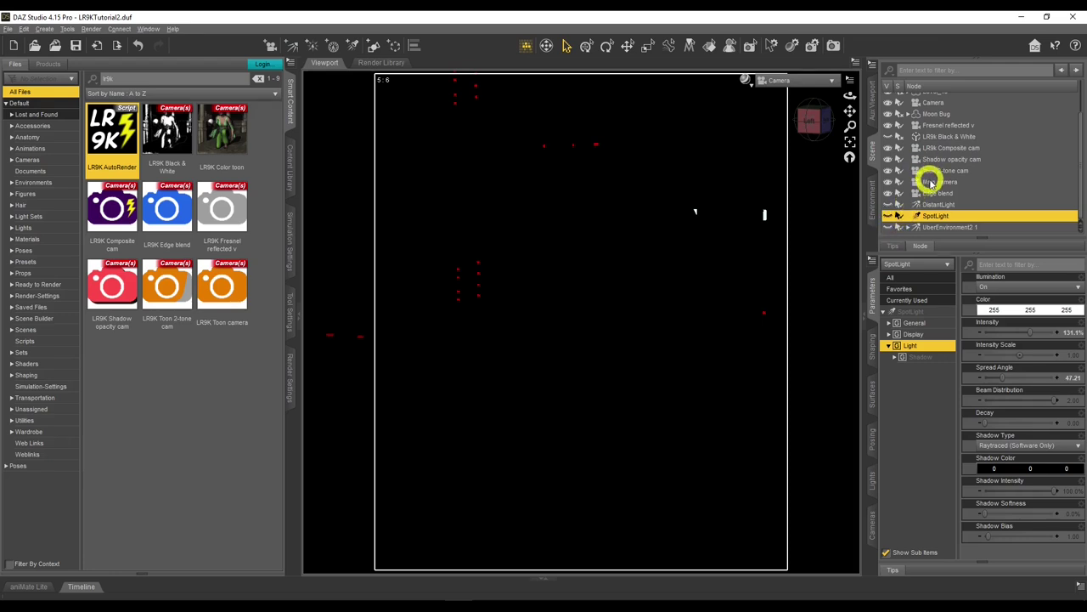
click(932, 102)
click(920, 424)
click(993, 287)
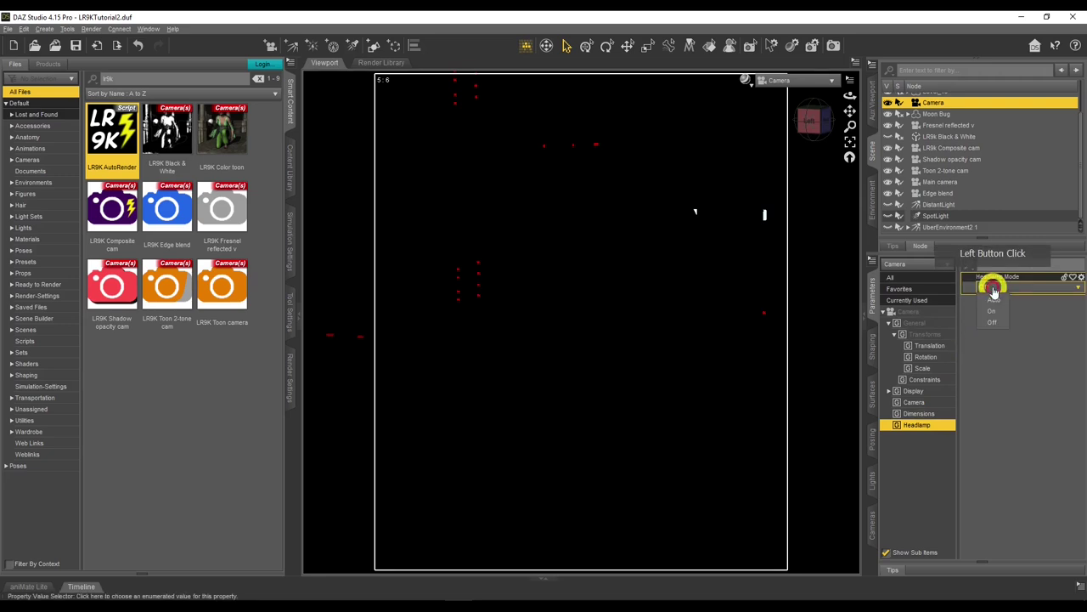
click(991, 311)
click(665, 251)
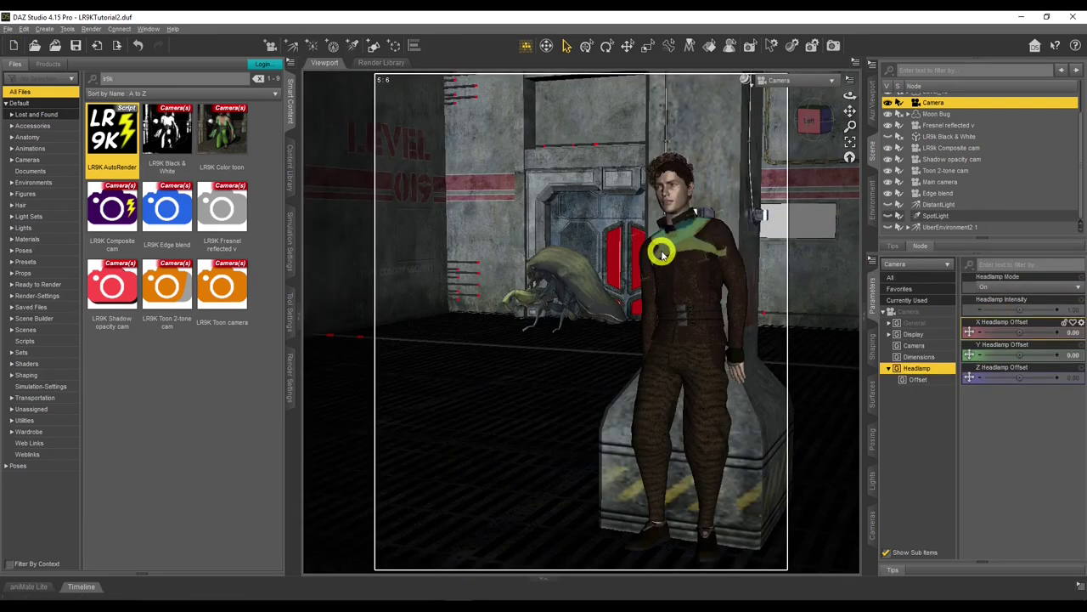
Run LR9K AutoRender with the Toon 2-tone cam pass enabled alongside the Shadow opacity cam pass.
double_click(106, 140)
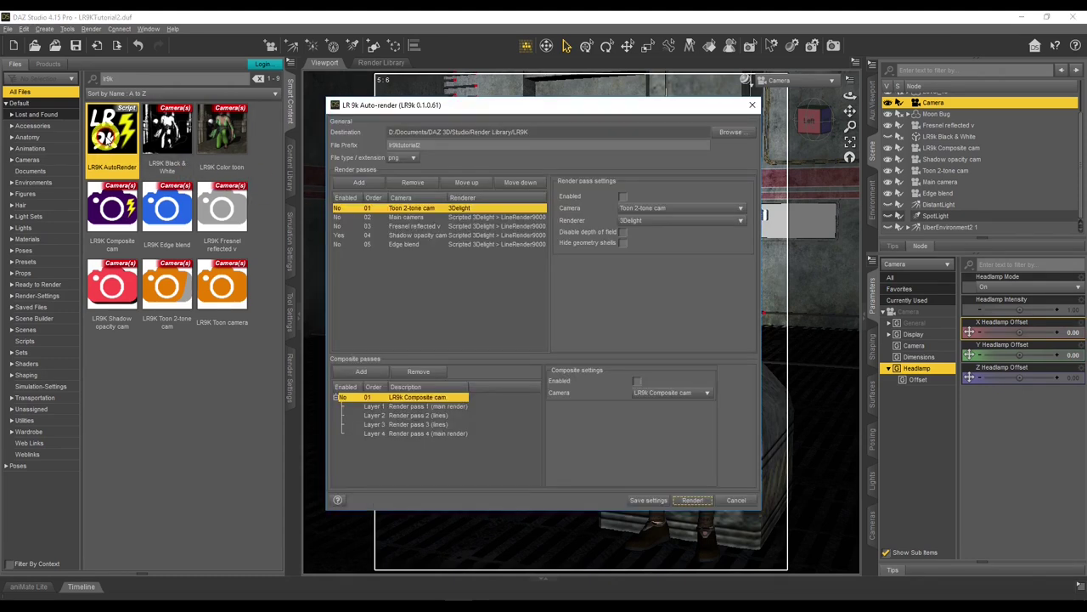
click(394, 236)
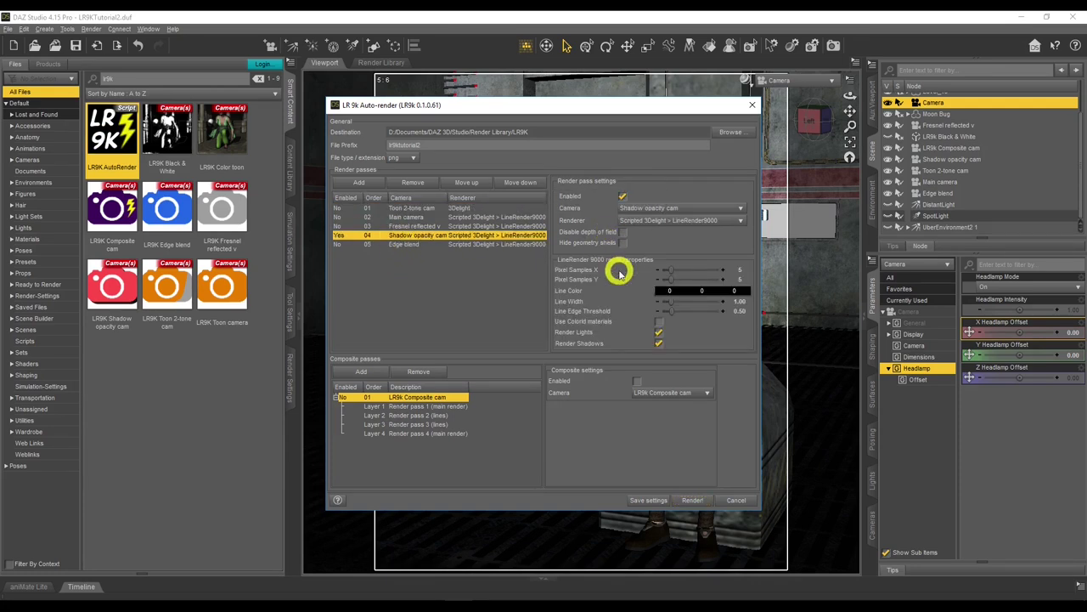
click(372, 208)
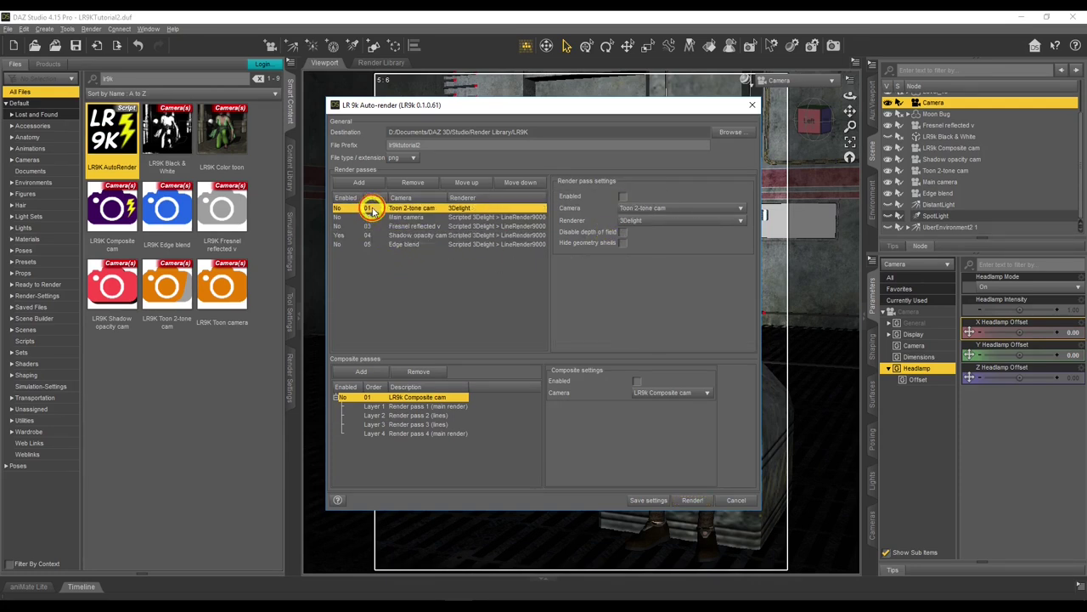
click(624, 197)
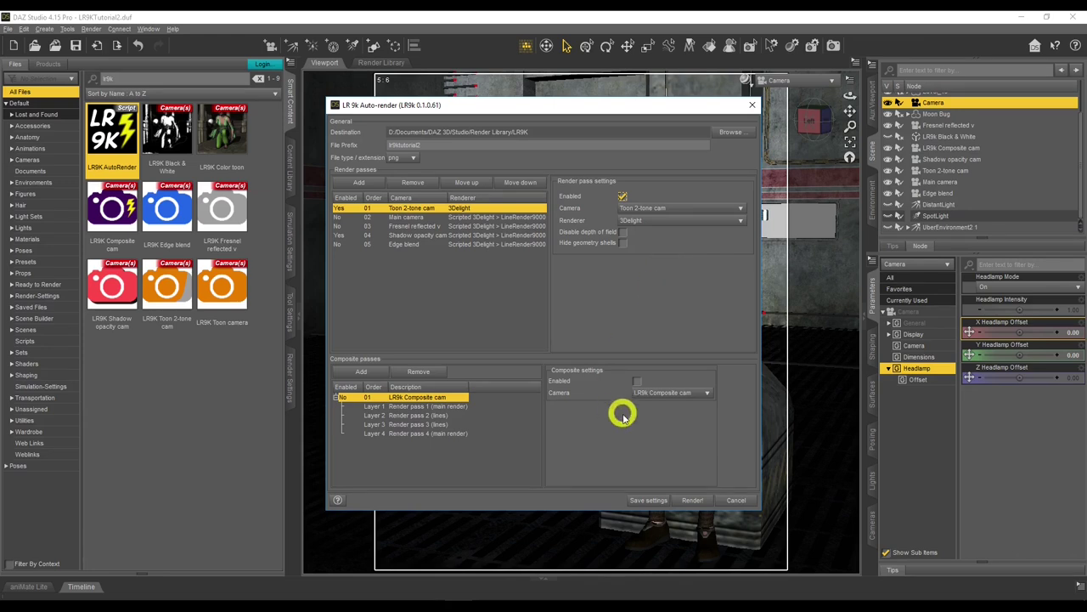
click(694, 499)
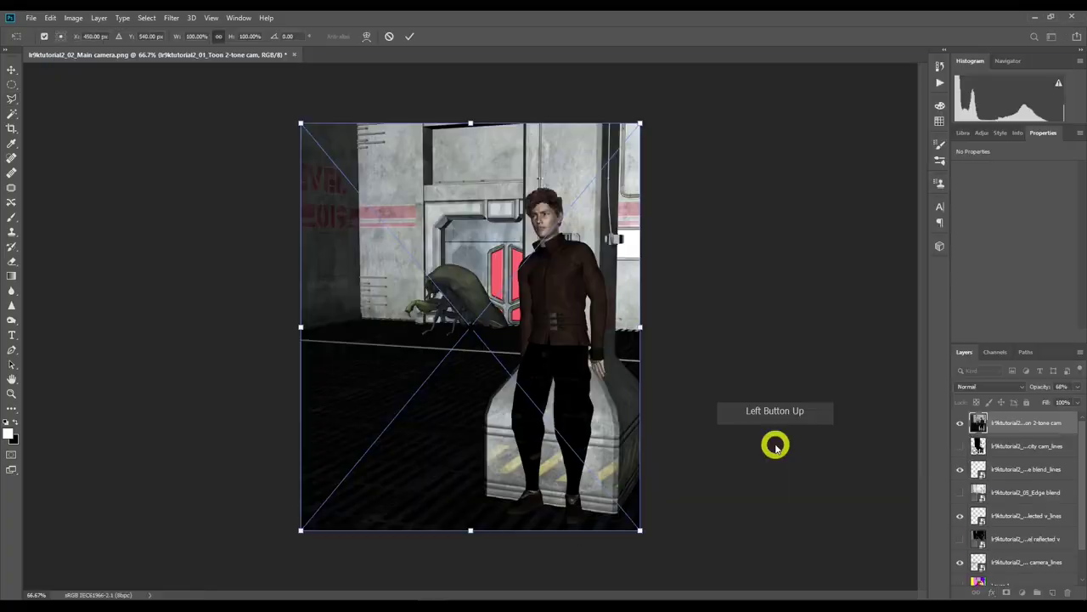
In Photoshop, hide the shadow and line layers above the toon render, and switch the main camera lines back on to compare.
click(952, 440)
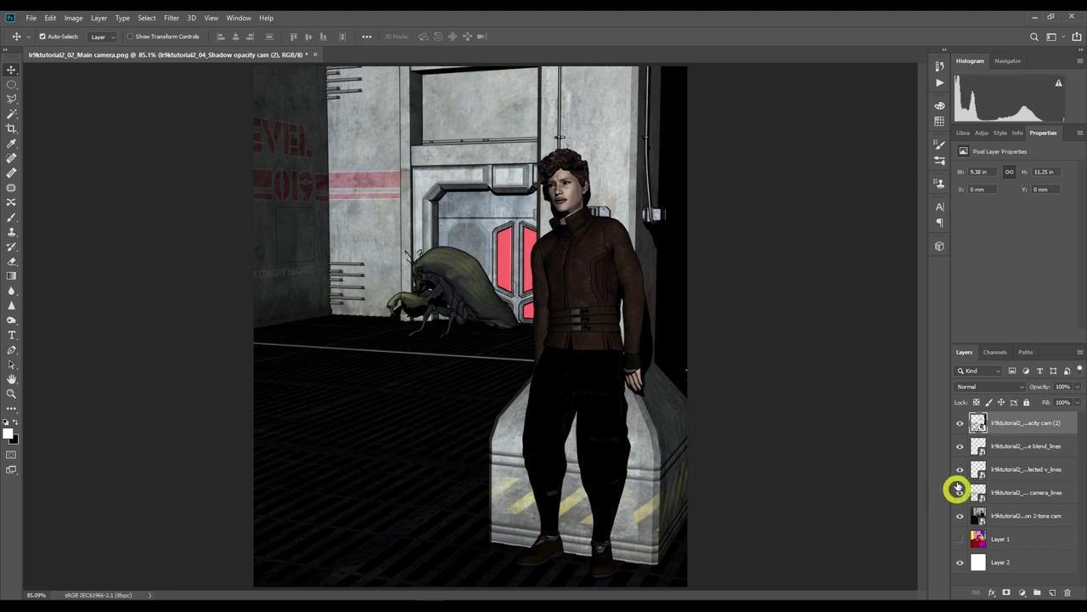
drag(960, 422, 961, 487)
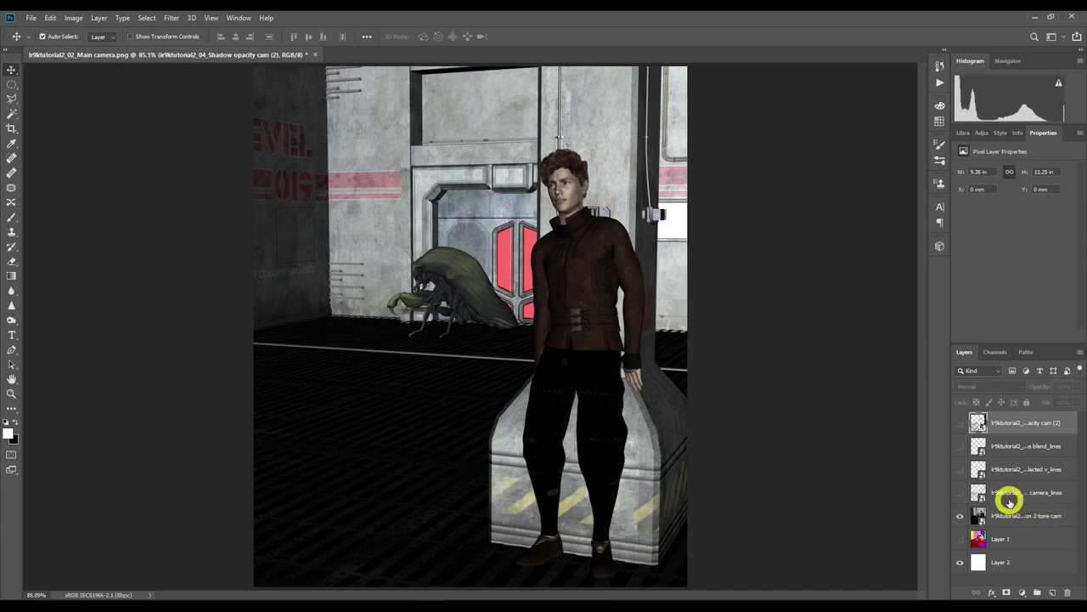
click(961, 492)
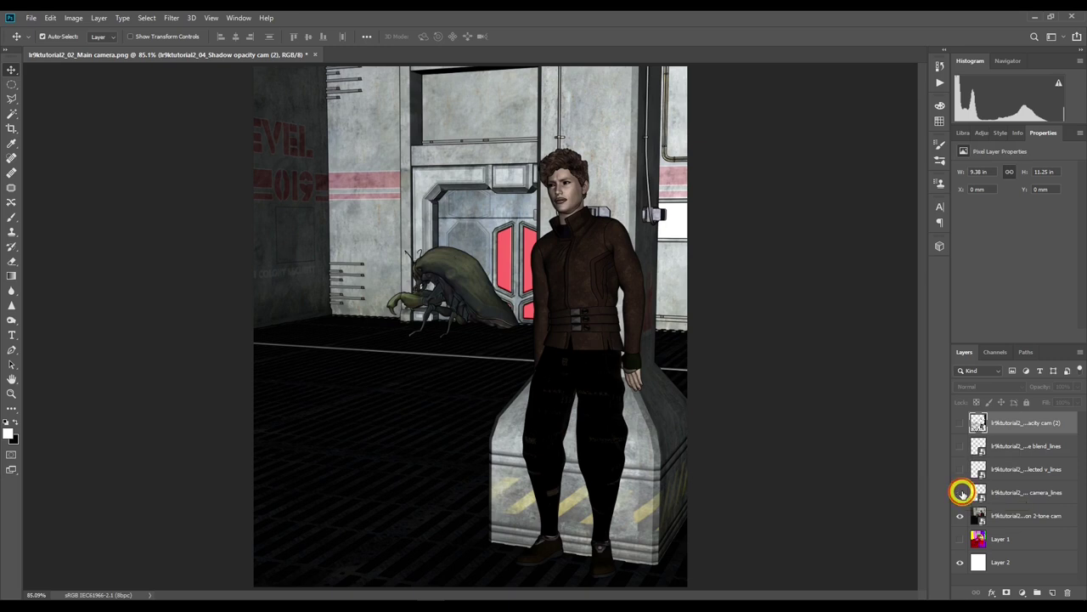
click(960, 492)
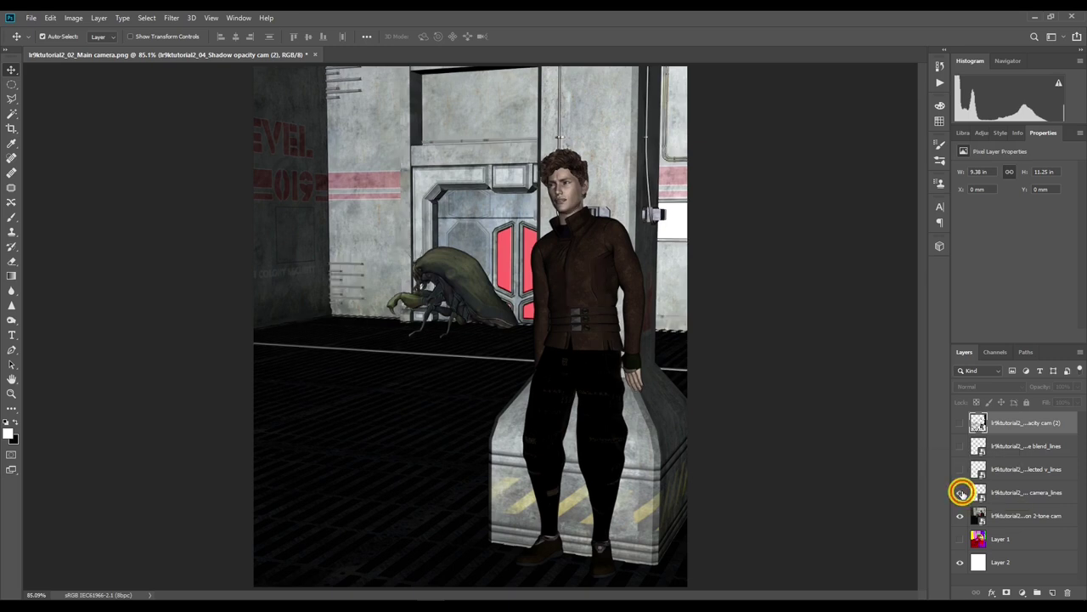
click(961, 493)
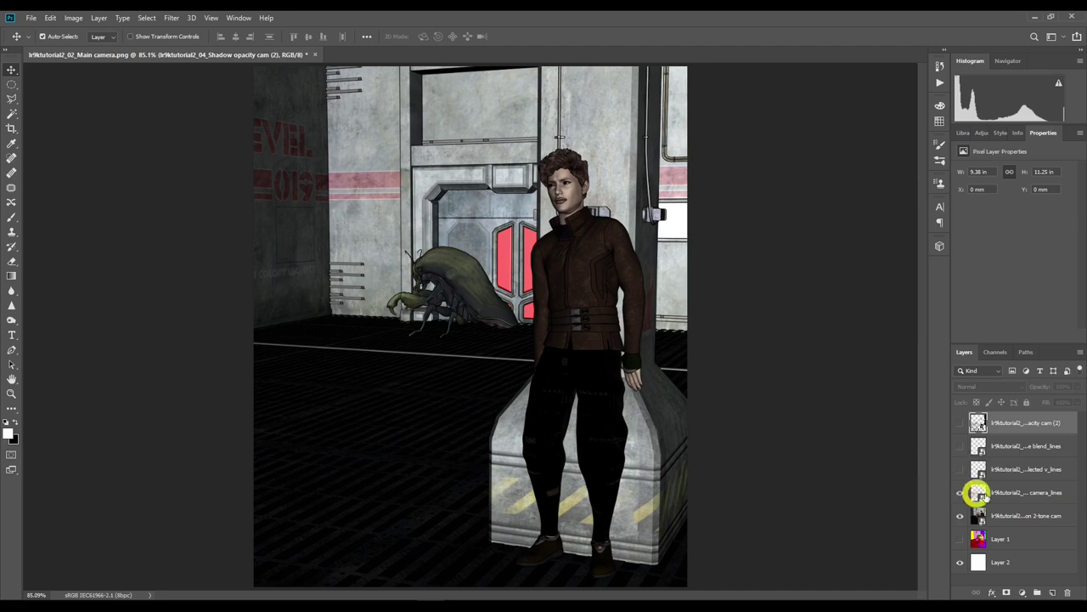
Lower the opacity of the main camera lines layer to 79%.
click(1031, 494)
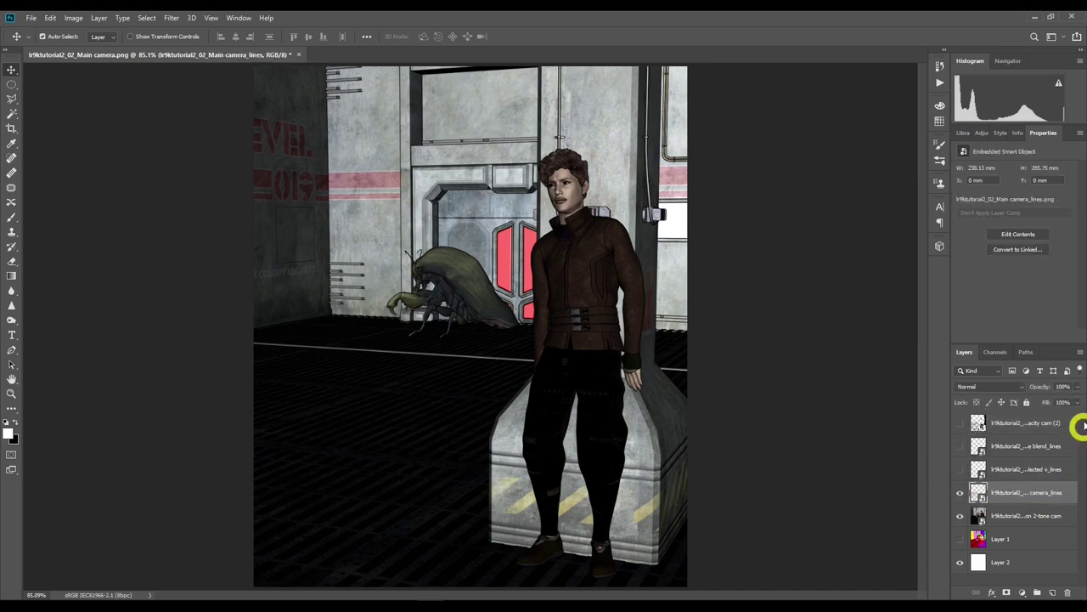
click(1077, 387)
drag(1077, 402, 1064, 397)
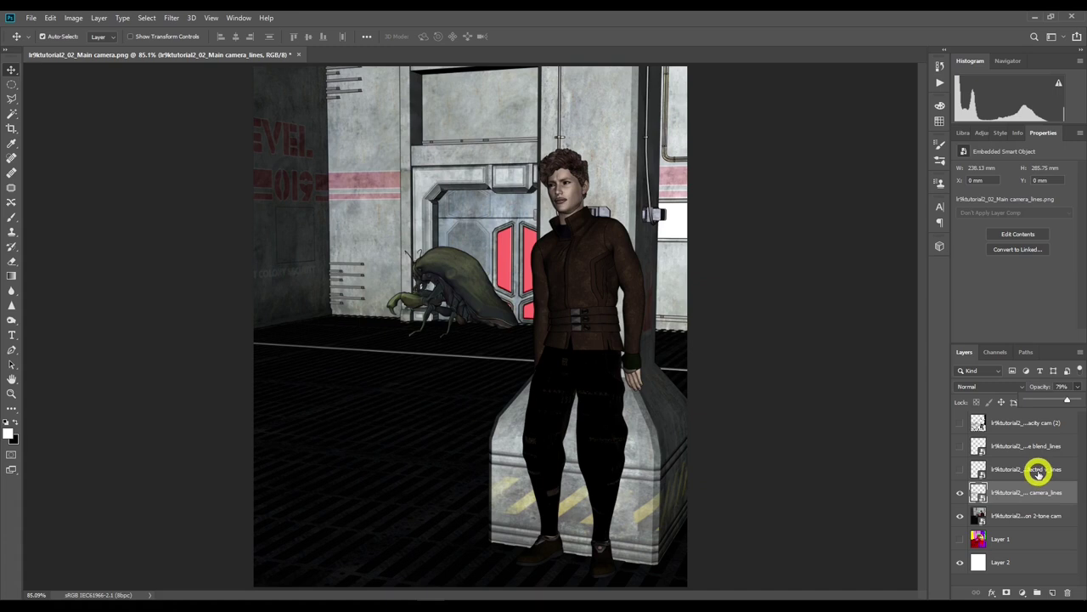
Toggle the Fresnel reflected lines layer repeatedly to compare its effect, leaving it switched on.
click(960, 471)
click(960, 471)
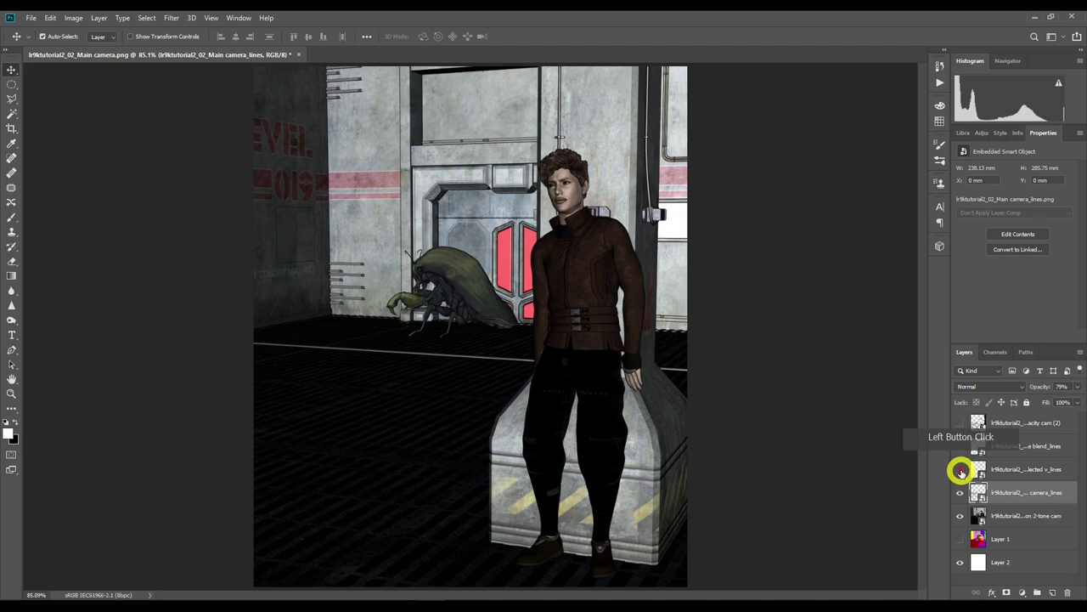
click(960, 471)
click(960, 471)
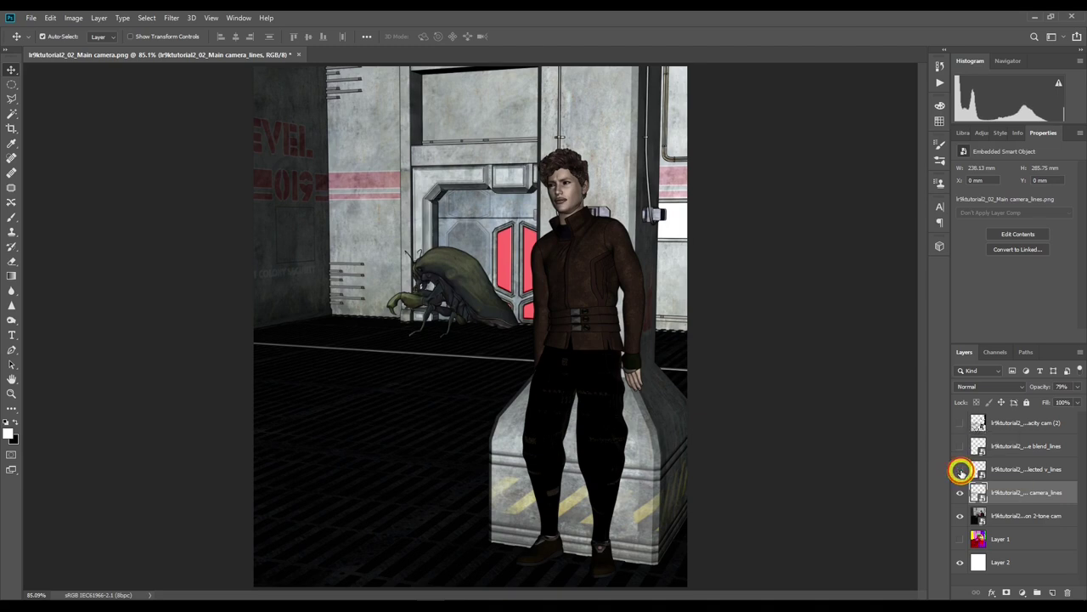
click(960, 471)
click(960, 471)
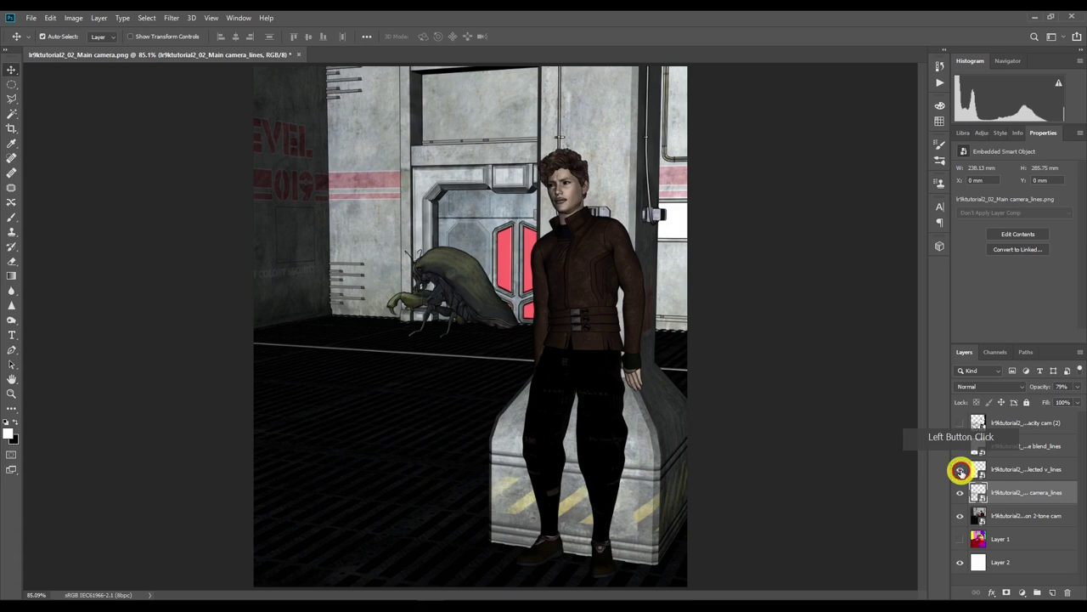
click(474, 217)
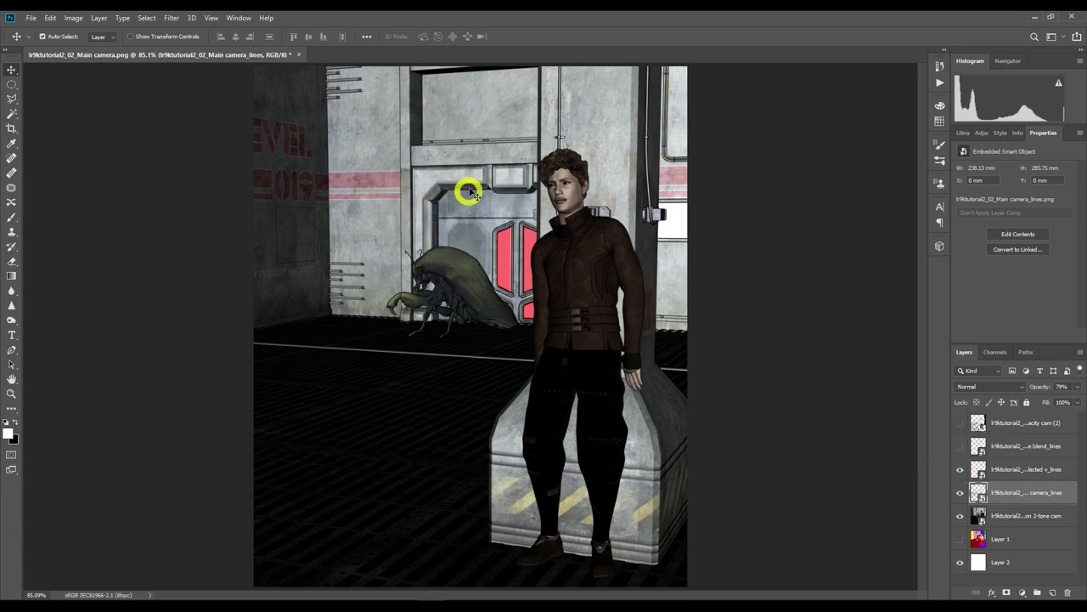
click(960, 470)
click(960, 470)
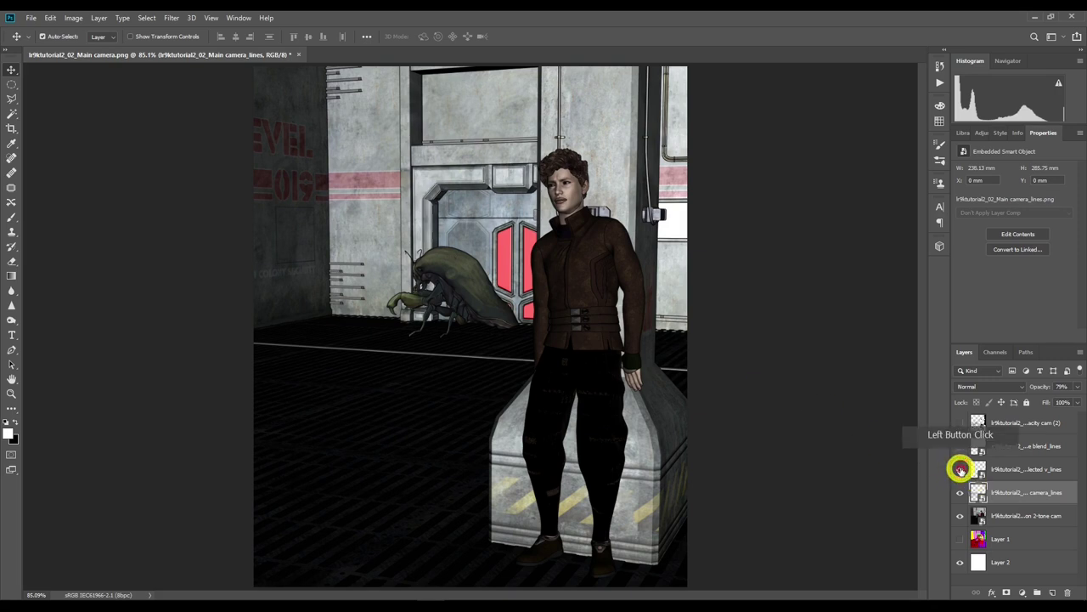
Show the Edge blend lines layer and raise its opacity to 100%.
click(1052, 446)
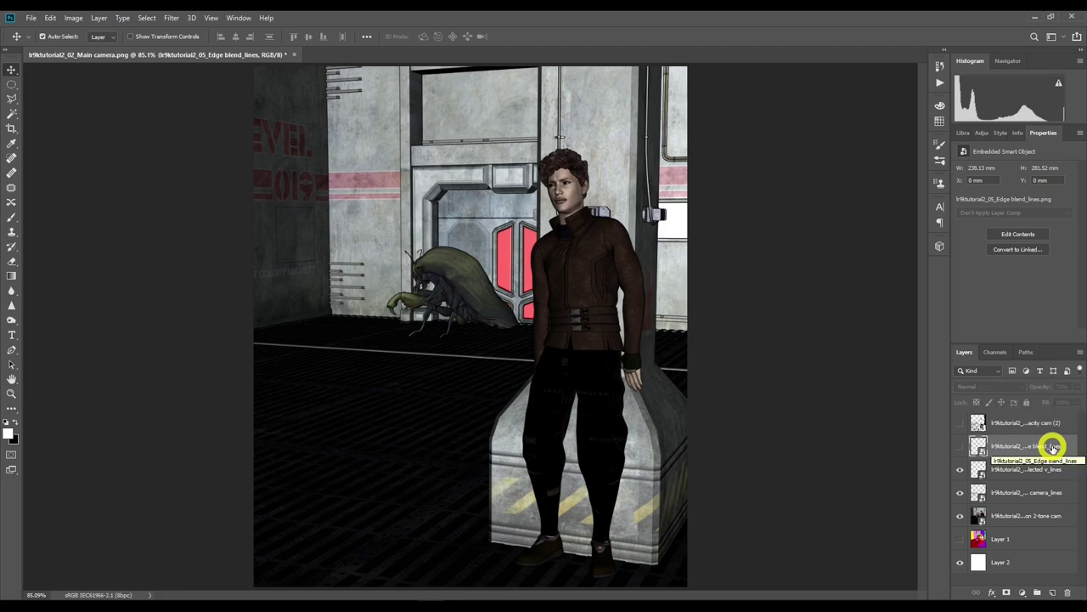
click(961, 445)
click(961, 445)
click(961, 445)
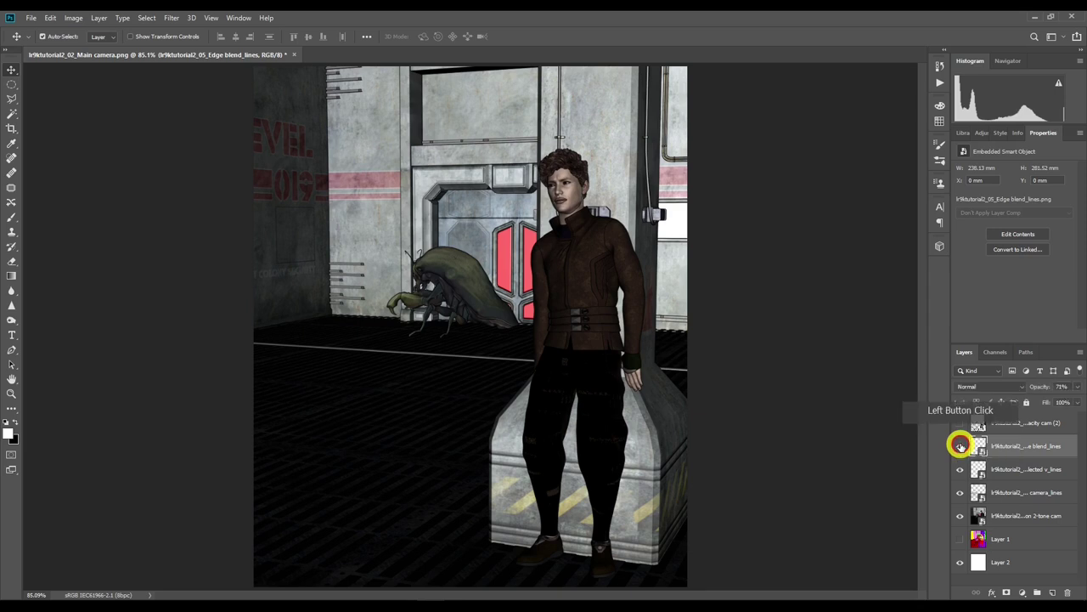
click(1076, 387)
mouse_move(1077, 387)
mouse_down()
mouse_move(1068, 396)
mouse_move(1081, 398)
mouse_up()
click(960, 450)
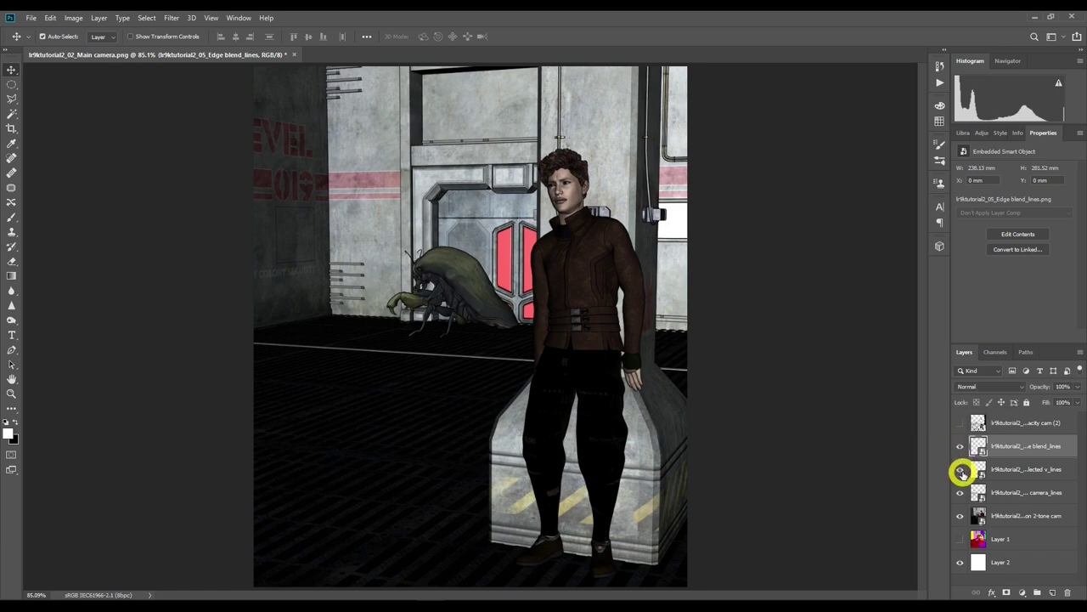
Compare the Fresnel reflected and Edge blend lines by toggling each layer, leaving both switched on.
click(961, 470)
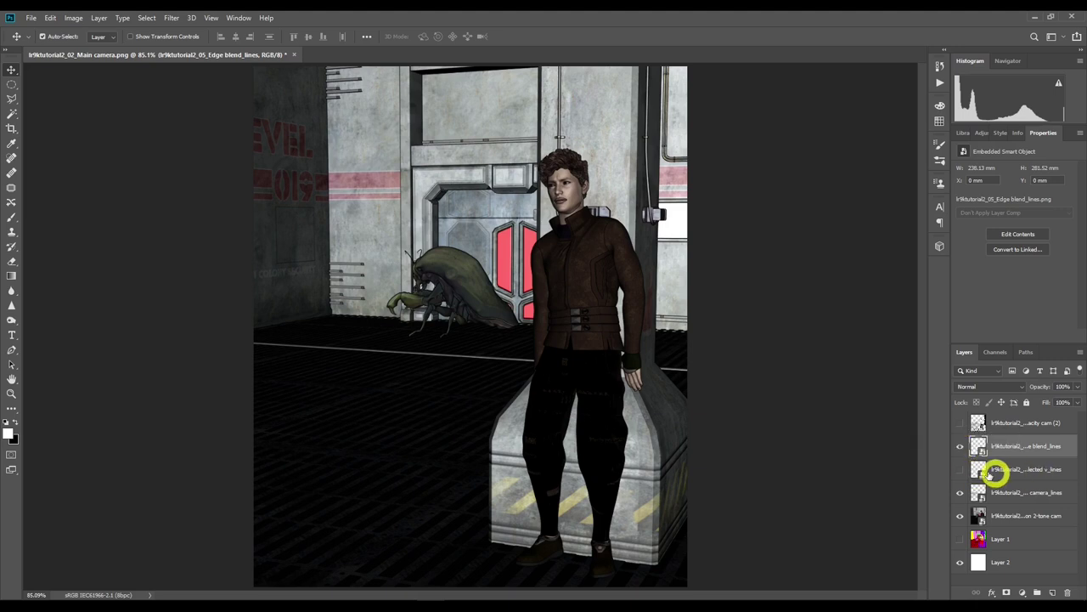
click(963, 453)
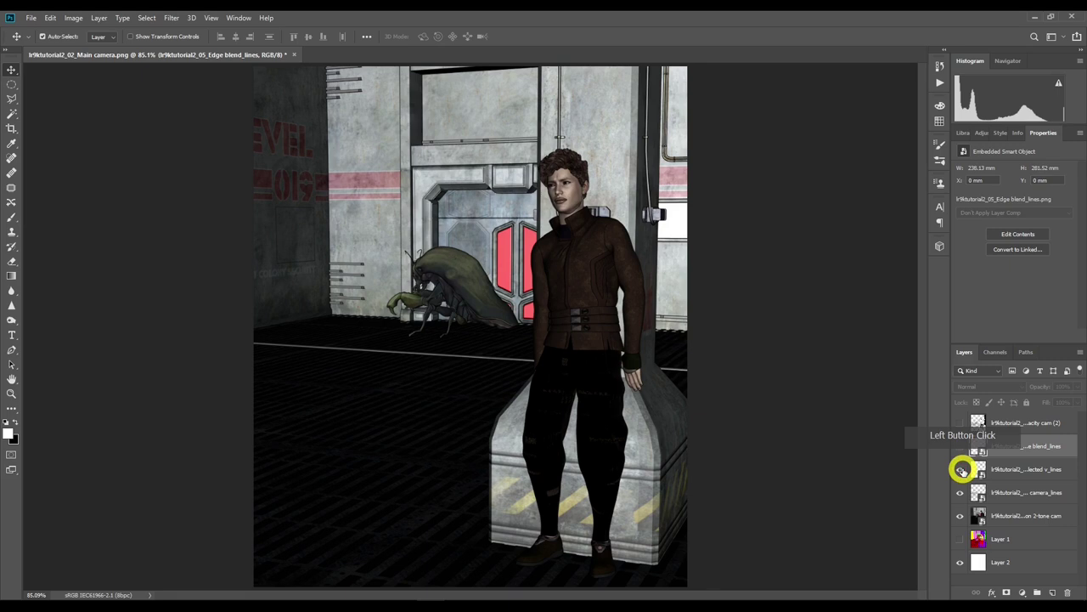
click(960, 447)
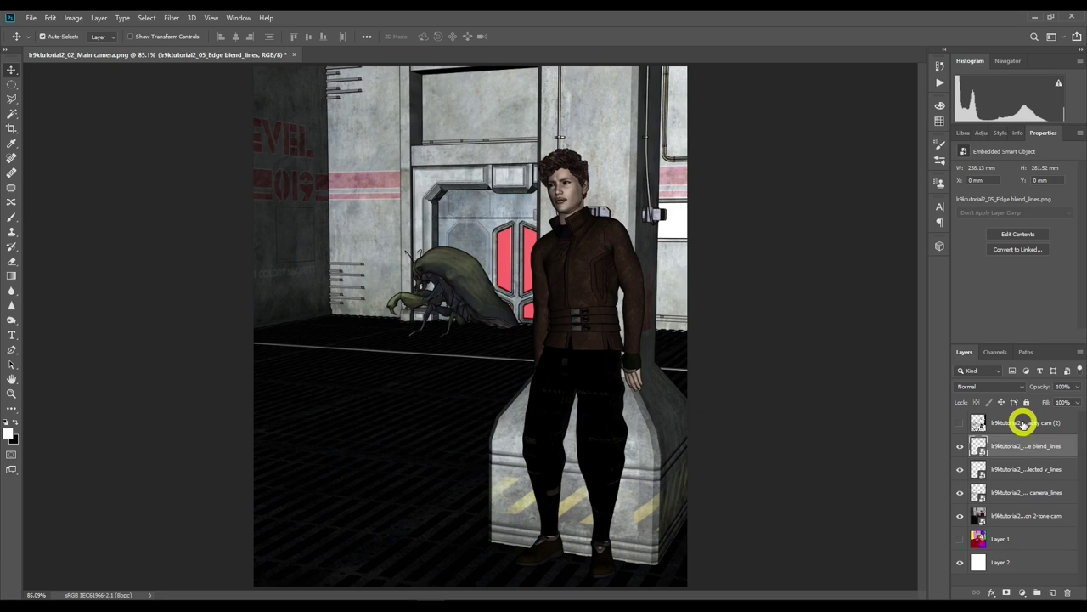
Show the Shadow opacity cam layer and lower its opacity to 91%.
click(960, 423)
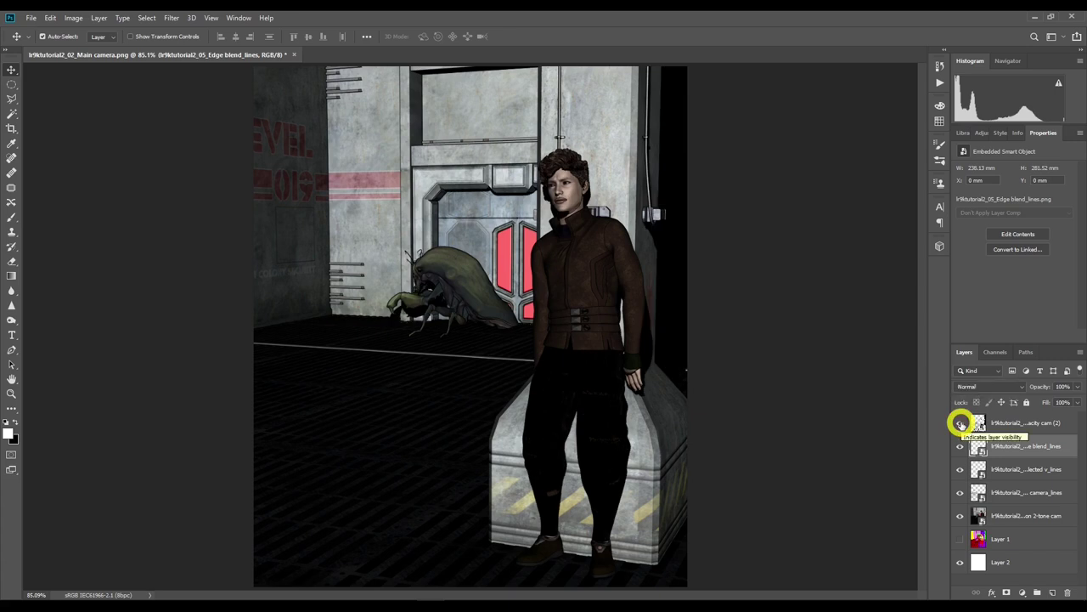
click(1051, 422)
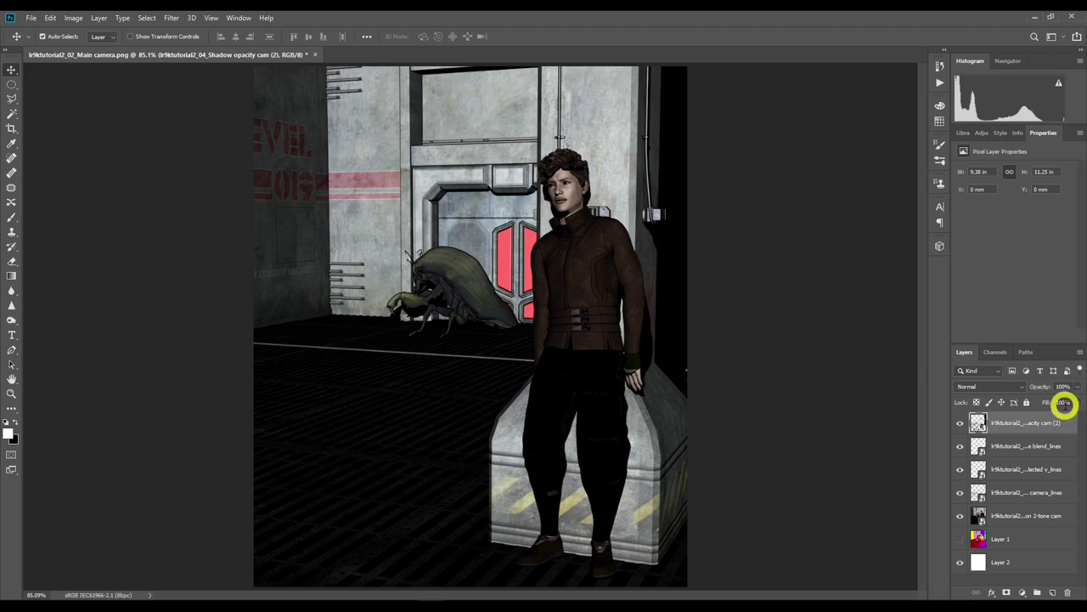
click(1076, 386)
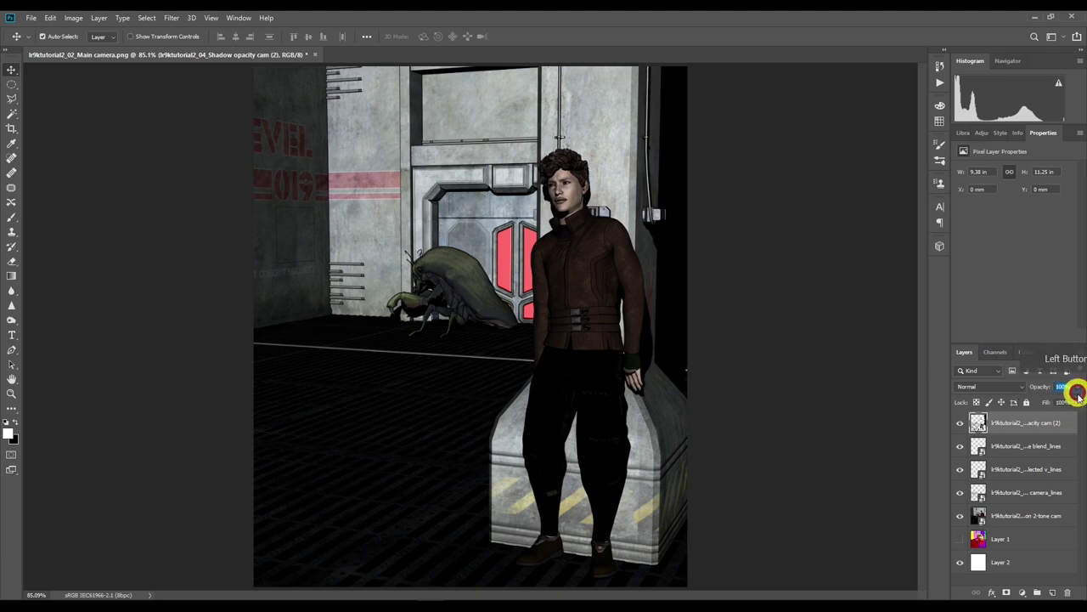
click(1079, 387)
mouse_move(1076, 399)
mouse_down()
mouse_move(1047, 398)
mouse_move(1074, 397)
mouse_up()
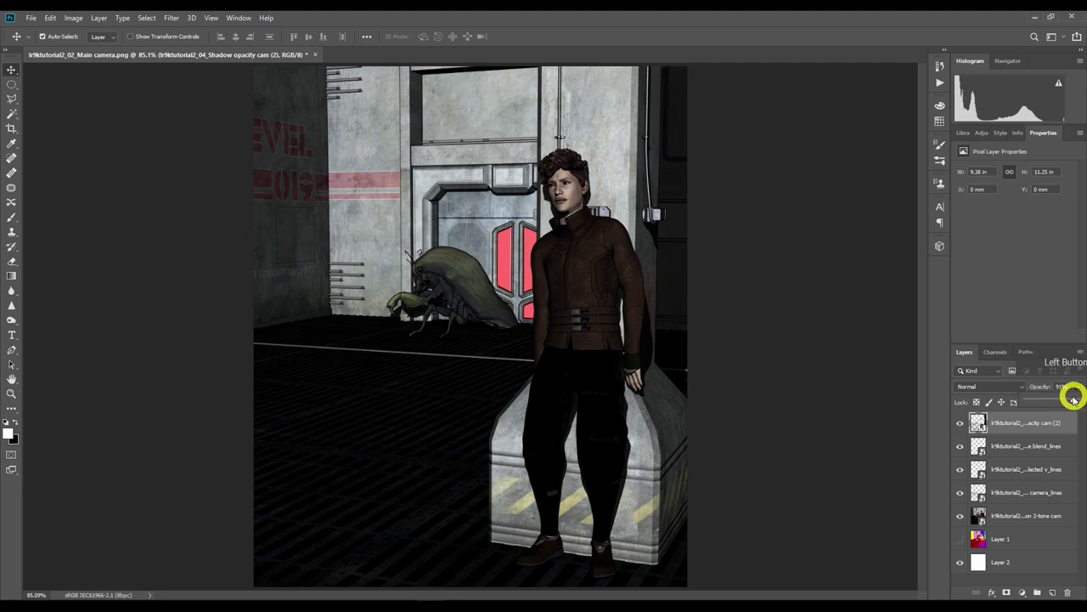
click(1035, 445)
click(1030, 422)
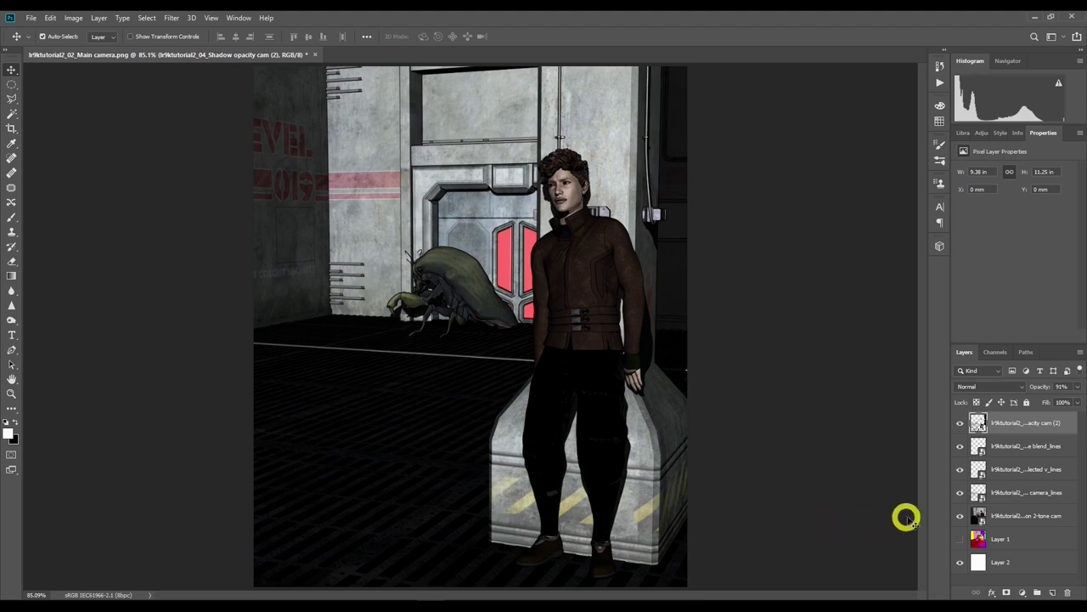
Isolate the flat-colour Layer 1, and replace it with only the main camera lines on the white background.
mouse_move(961, 516)
mouse_down()
mouse_move(961, 432)
mouse_move(961, 529)
mouse_up()
click(960, 538)
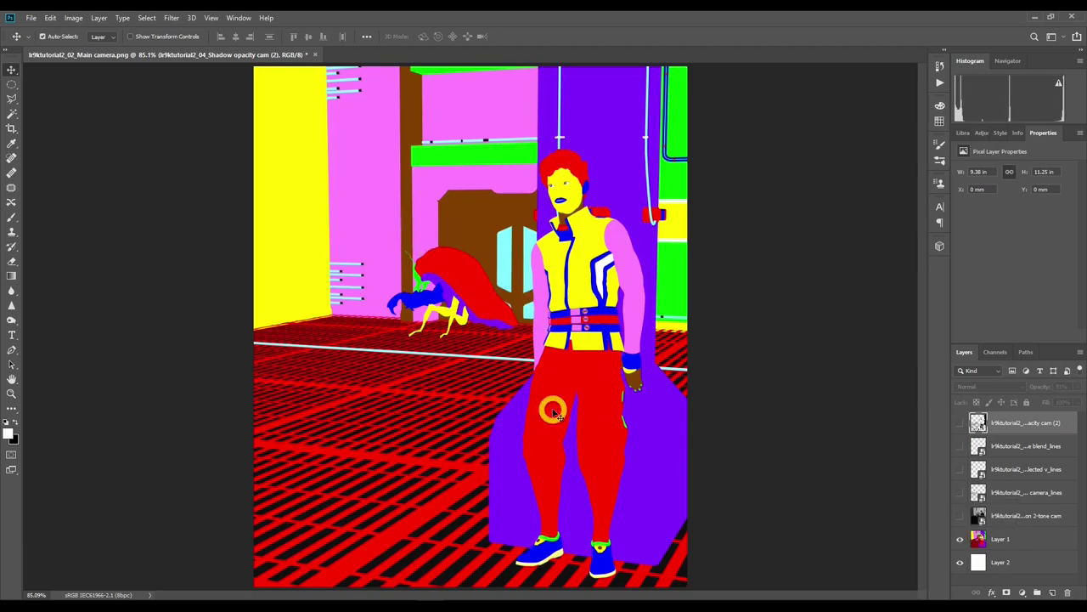
click(960, 516)
click(960, 537)
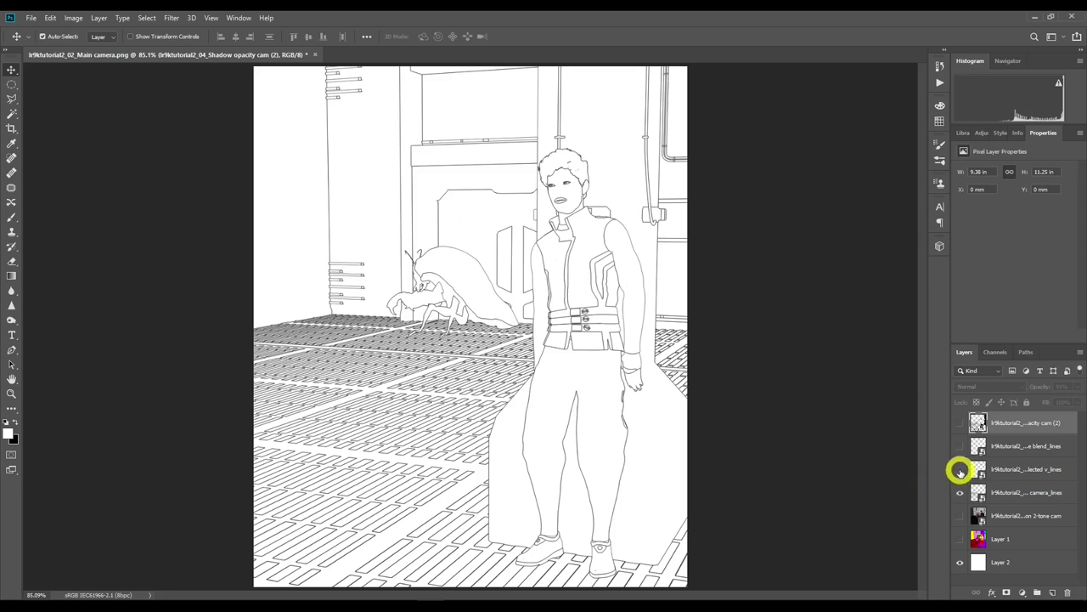
Switch the Fresnel reflected lines, Edge blend lines, toon render and shadow layers back on one by one.
click(960, 470)
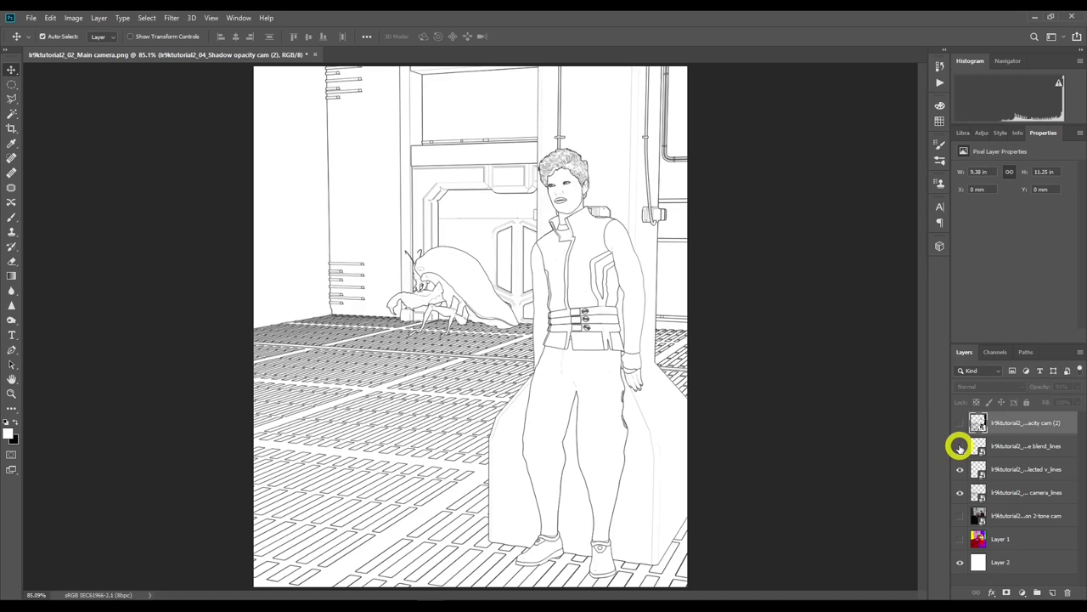
click(960, 447)
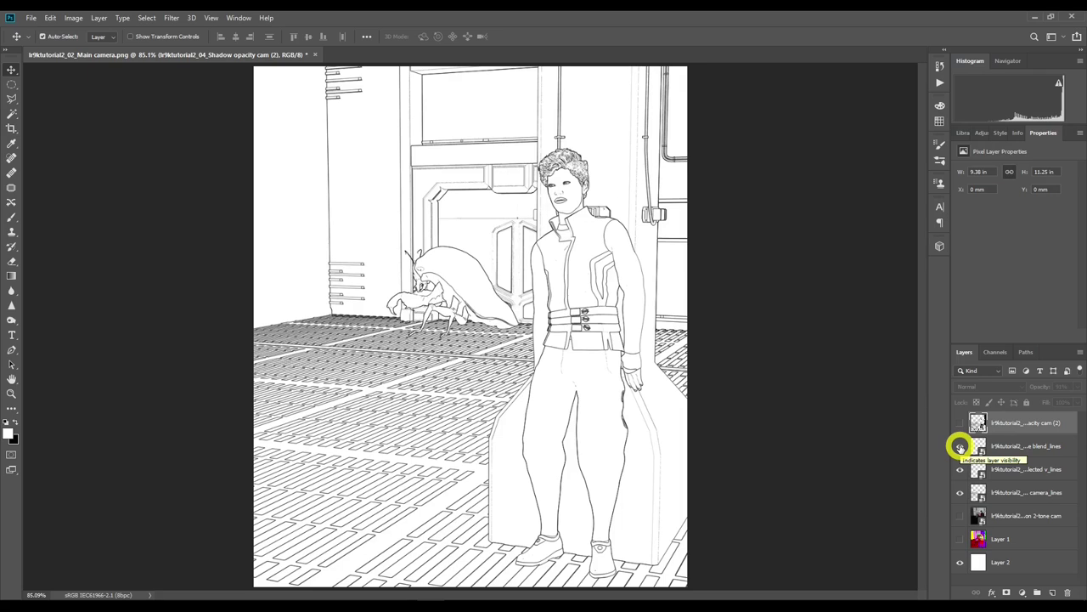
click(961, 516)
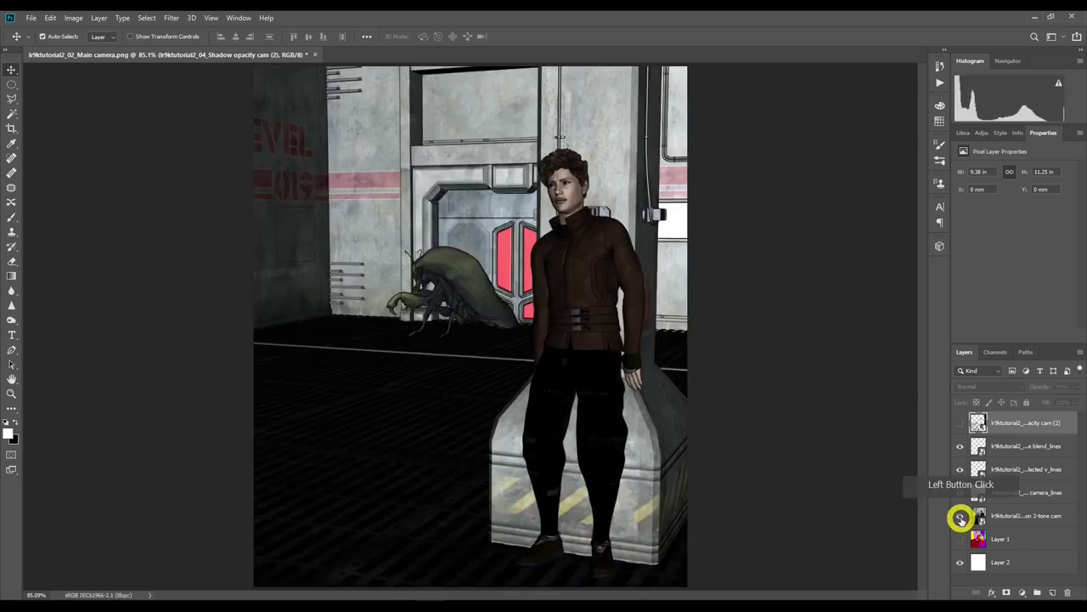
click(961, 422)
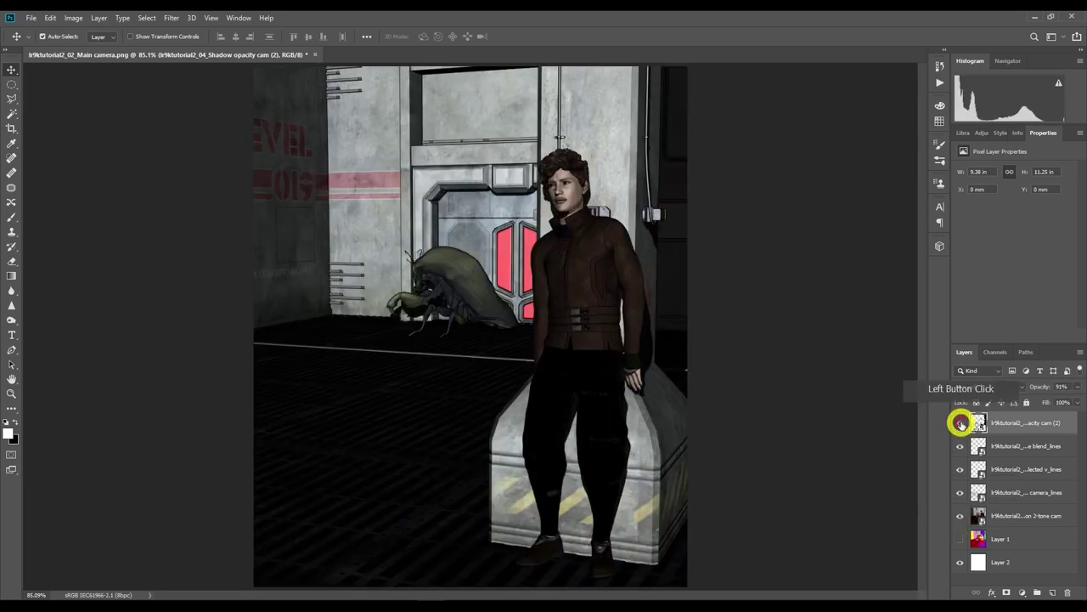
drag(1073, 395, 1077, 399)
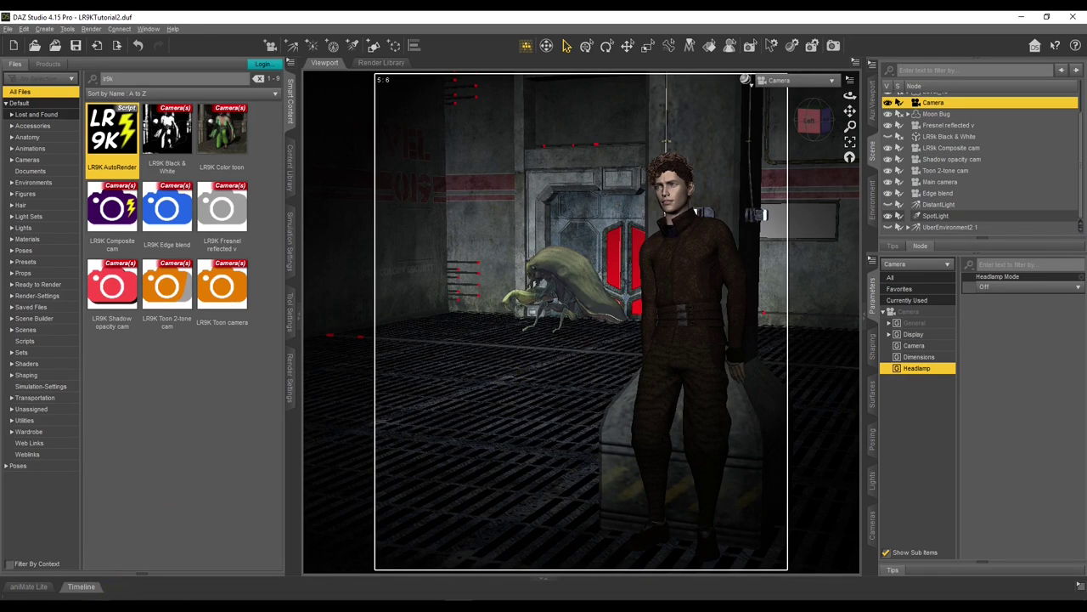
Switch to the web browser and look through the author's website down to the free Daz Studio lighting guide.
click(111, 601)
click(383, 380)
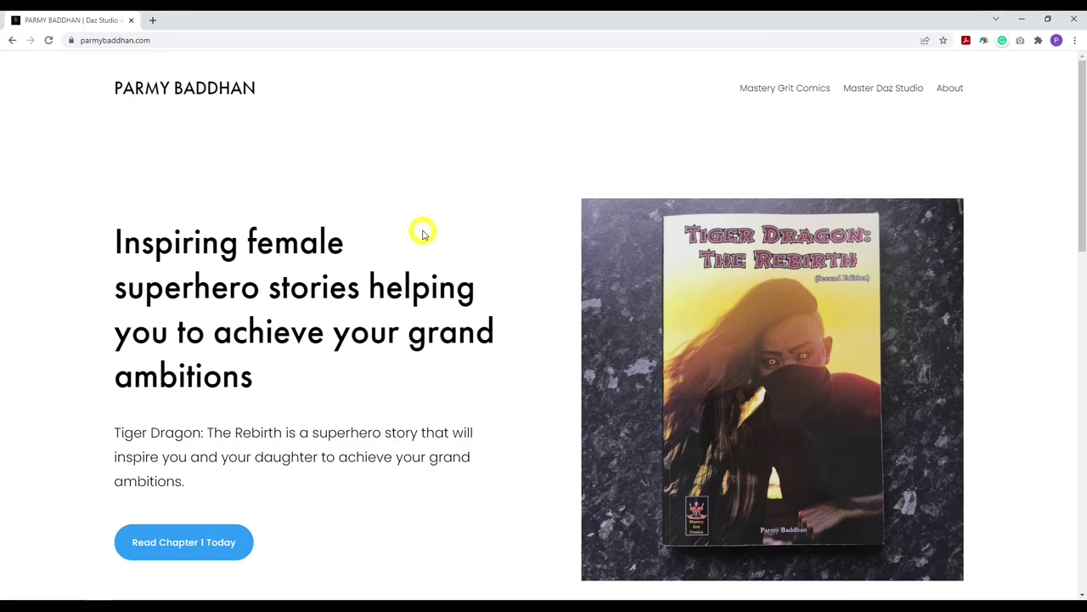
scroll(423, 233, down, 5)
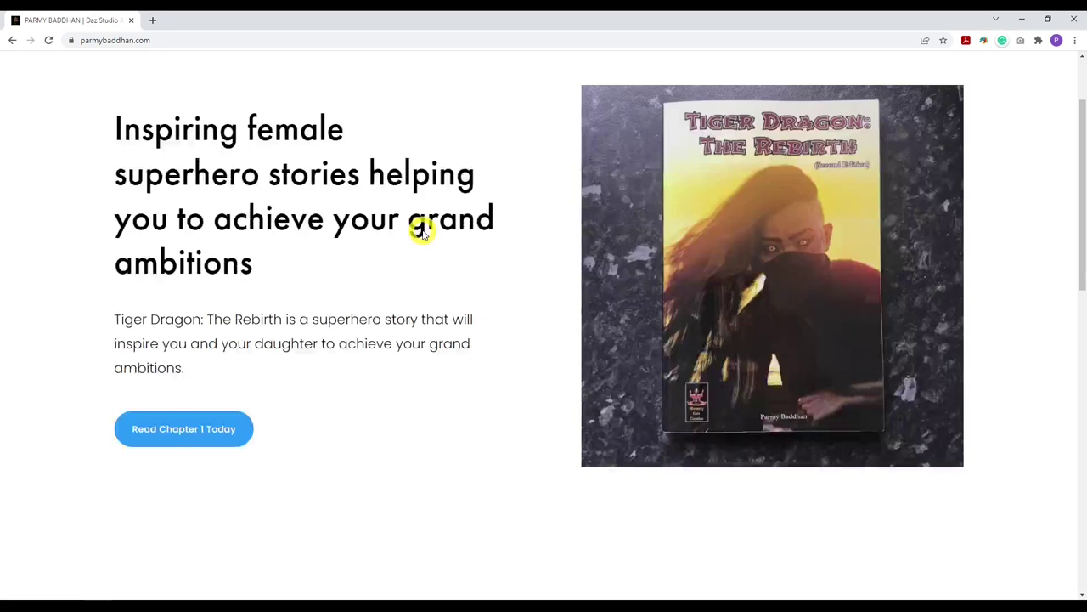
scroll(423, 231, down, 2)
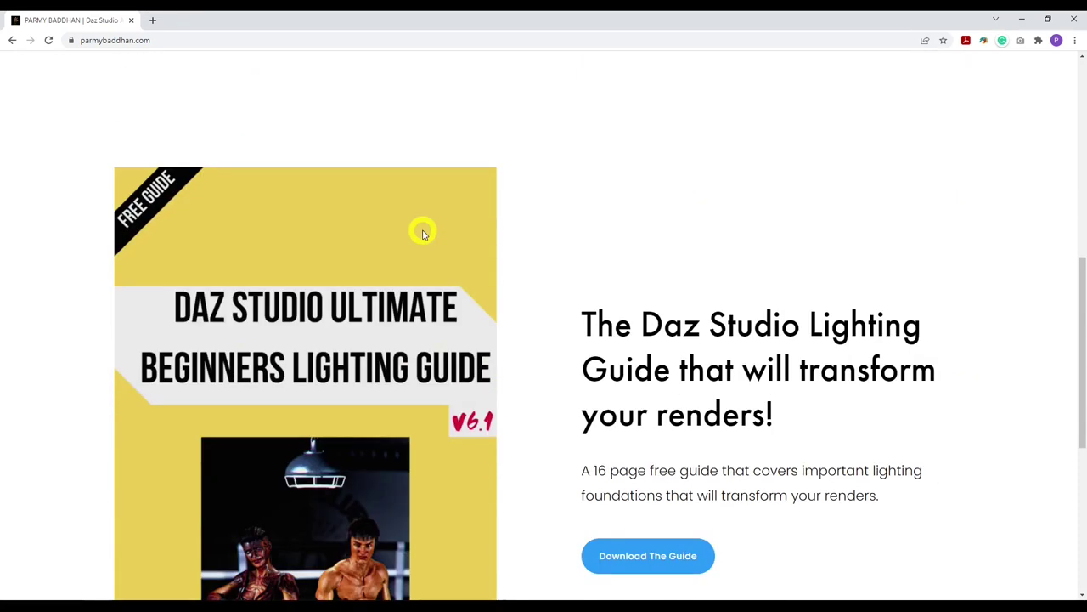
scroll(423, 233, down, 1)
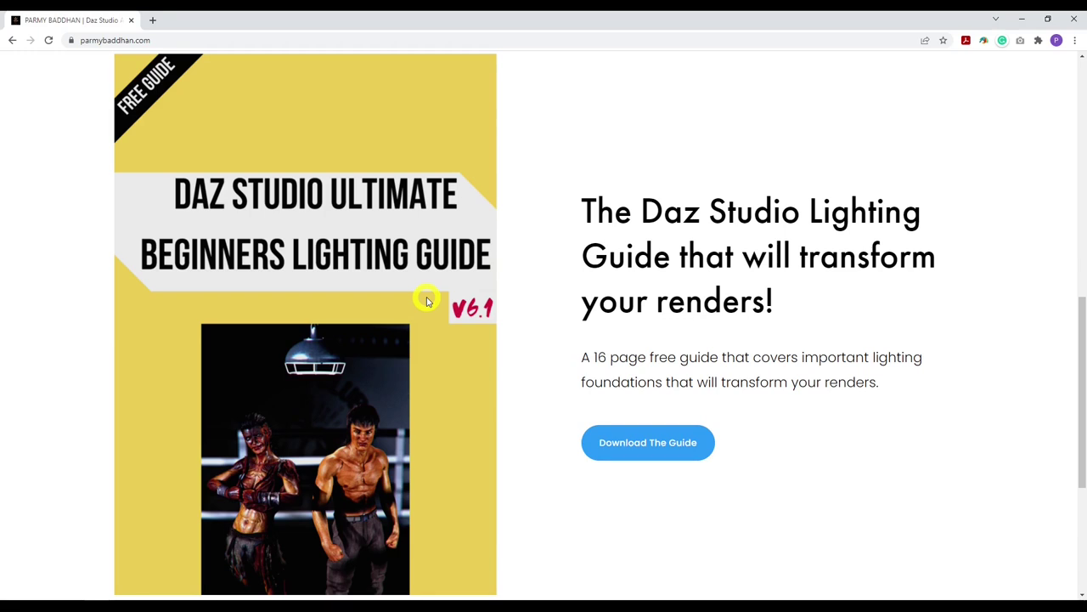
scroll(427, 301, down, 1)
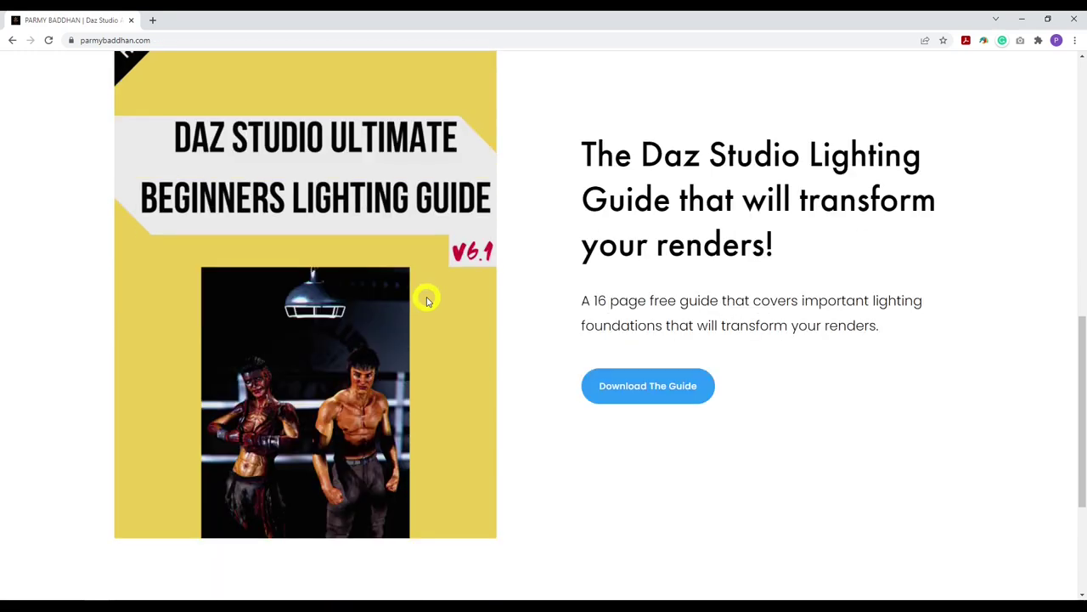